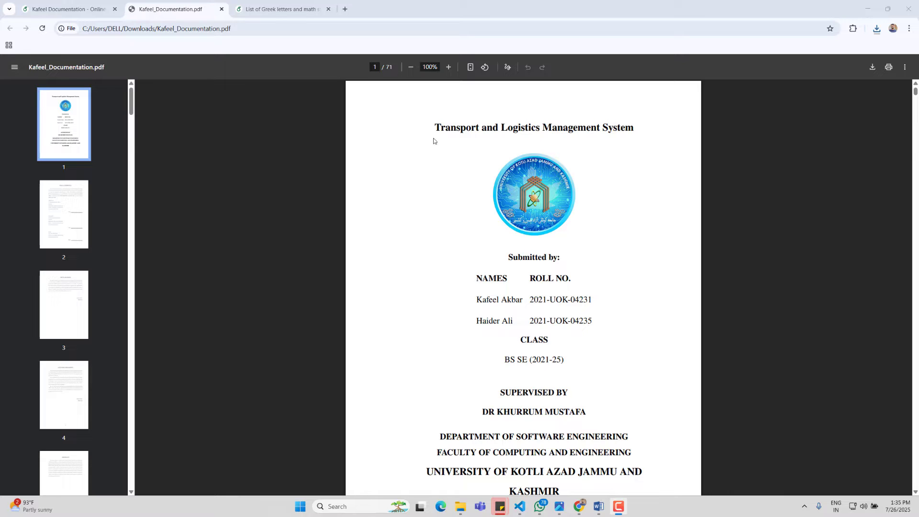
# Step: Scroll through the reference document, selecting and clearing its whole-page text
pyautogui.scroll(-1, 616, 184)
pyautogui.scroll(1, 574, 167)
pyautogui.moveTo(435, 127); pyautogui.dragTo(563, 448)
pyautogui.scroll(1, 577, 314)
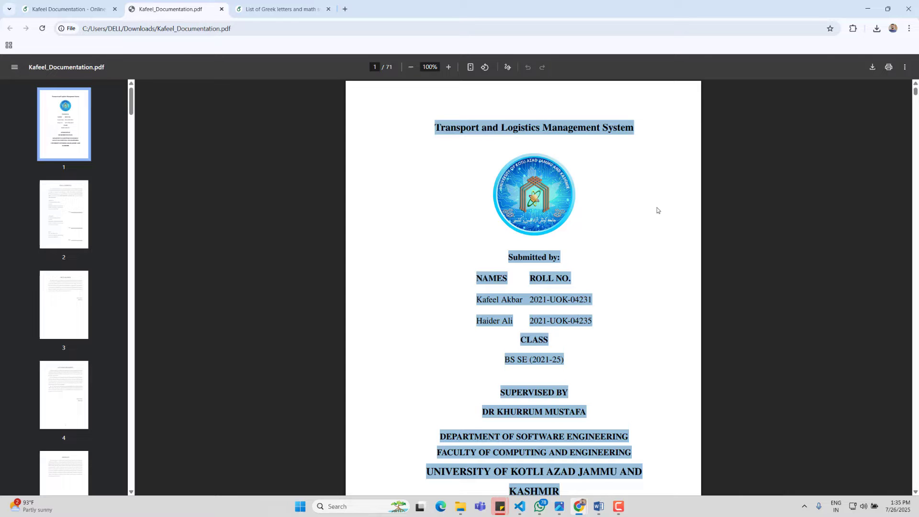
pyautogui.scroll(-1, 539, 316)
pyautogui.scroll(-2, 540, 316)
pyautogui.scroll(2, 597, 405)
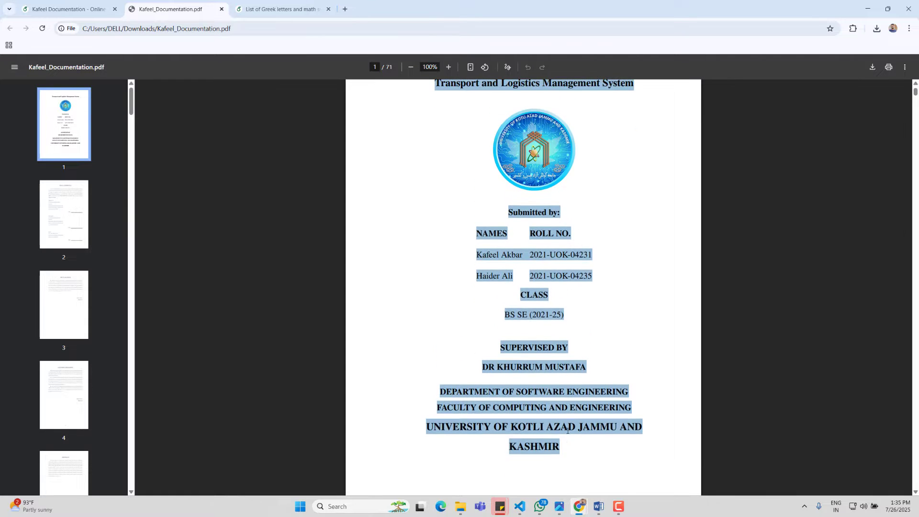
pyautogui.click(566, 445)
pyautogui.moveTo(556, 428); pyautogui.dragTo(442, 127)
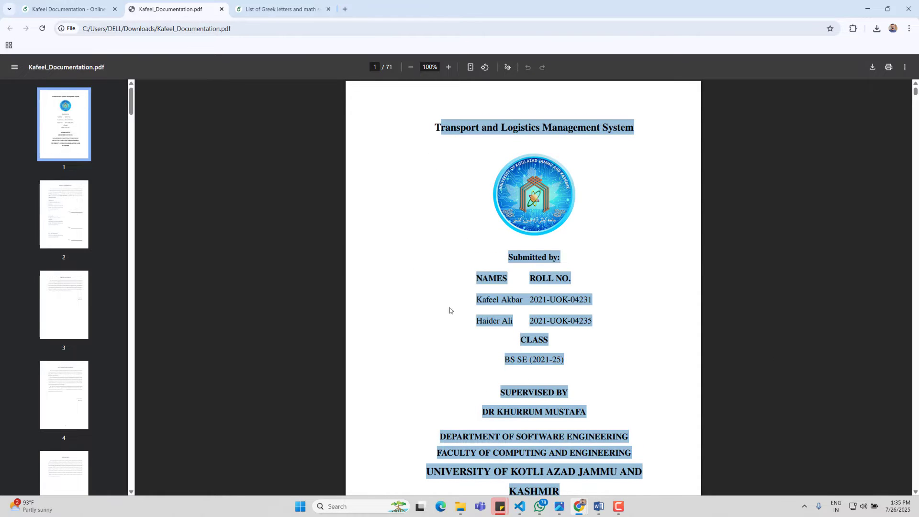
pyautogui.scroll(-1, 551, 383)
pyautogui.click(574, 455)
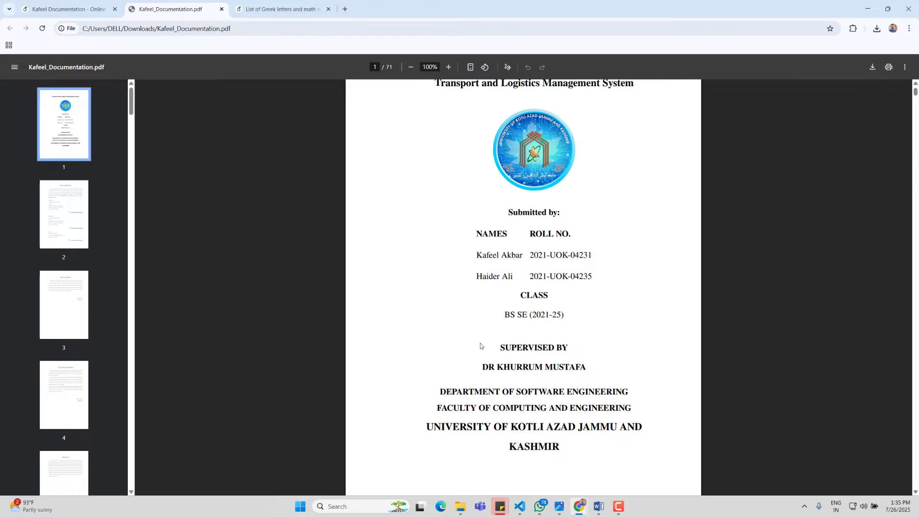
# Step: Select the supervisor, department, student name and roll-number lines in the reference document
pyautogui.moveTo(560, 449); pyautogui.dragTo(489, 395)
pyautogui.moveTo(495, 319); pyautogui.dragTo(495, 314)
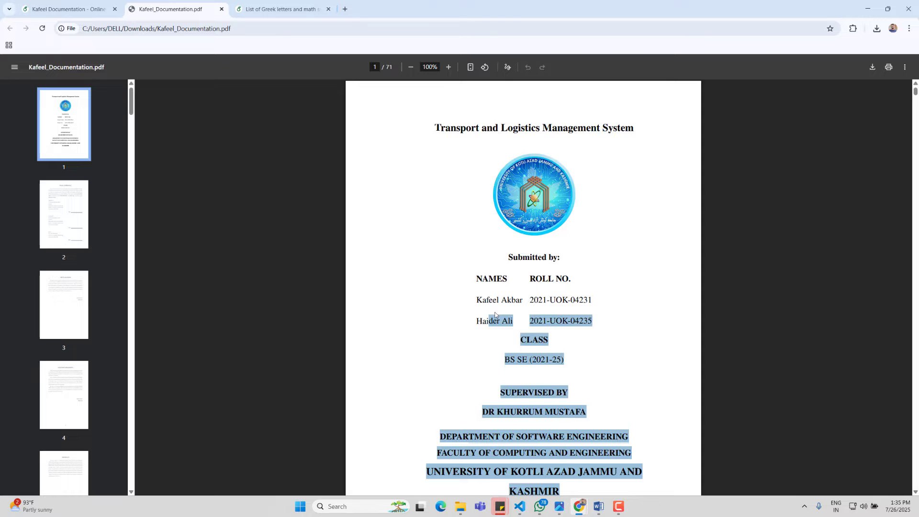
pyautogui.click(486, 309)
pyautogui.moveTo(476, 304); pyautogui.dragTo(599, 323)
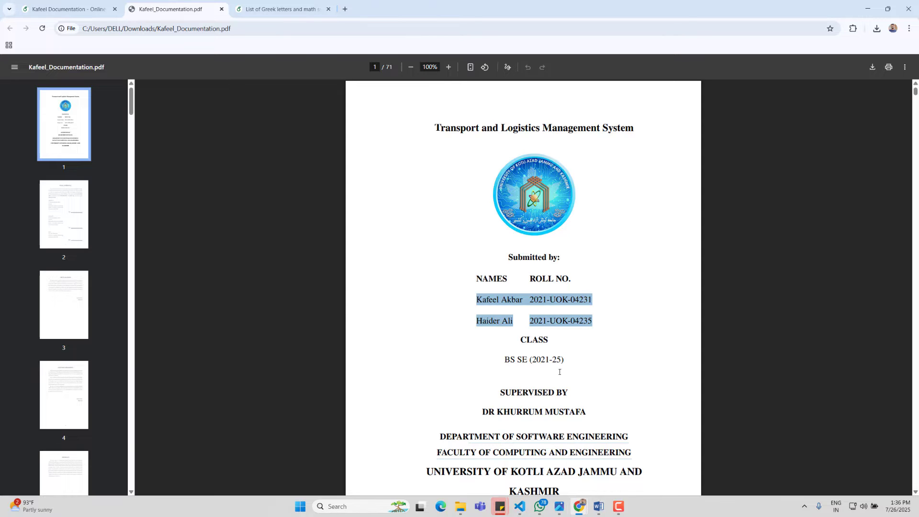
pyautogui.moveTo(568, 473); pyautogui.dragTo(561, 474)
pyautogui.scroll(-1, 555, 459)
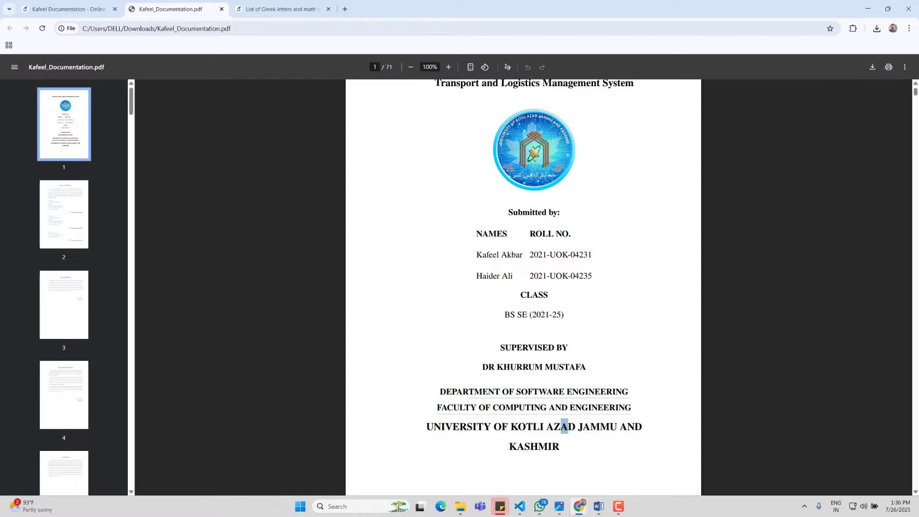
pyautogui.click(636, 349)
pyautogui.scroll(1, 642, 345)
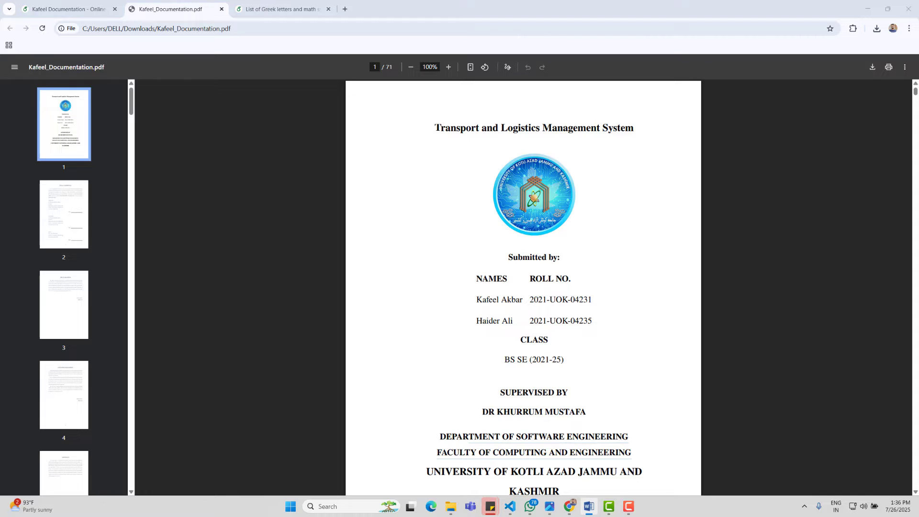
# Step: Maximize the blank Word document and set its paper size to A4
pyautogui.click(588, 506)
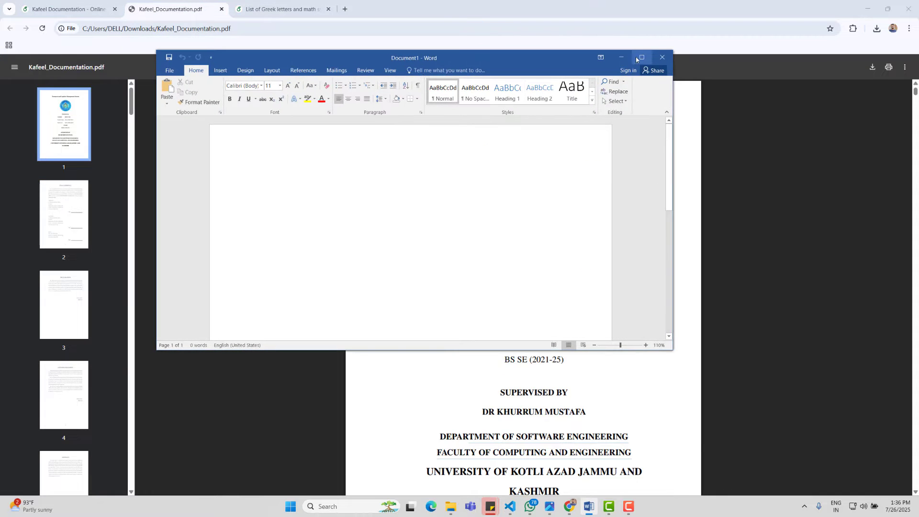
pyautogui.click(642, 57)
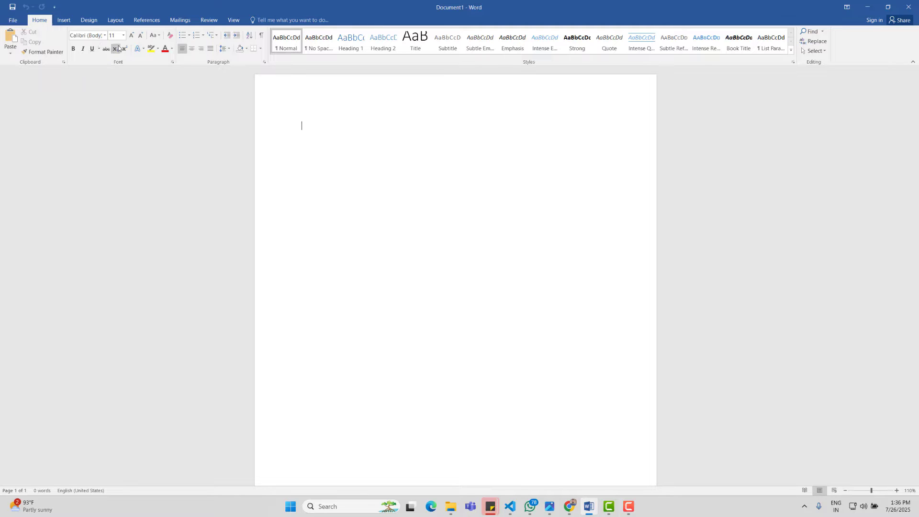
pyautogui.click(115, 20)
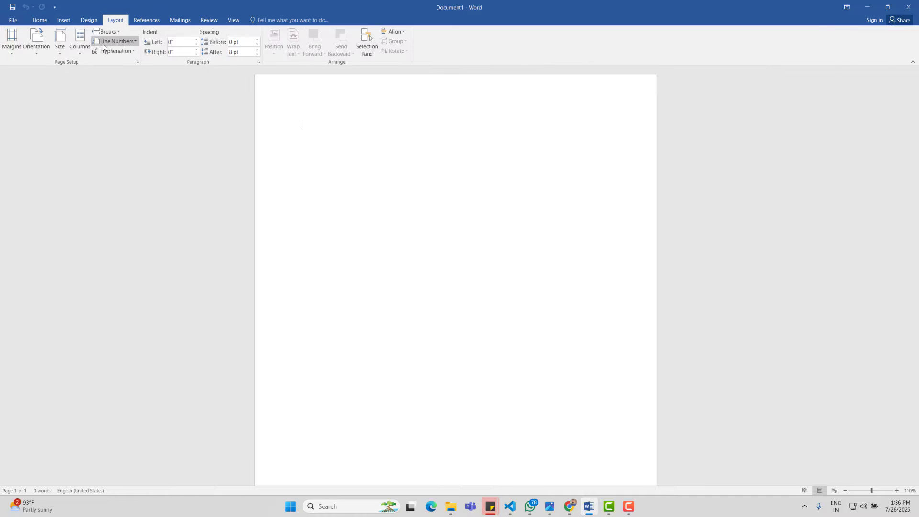
pyautogui.click(59, 42)
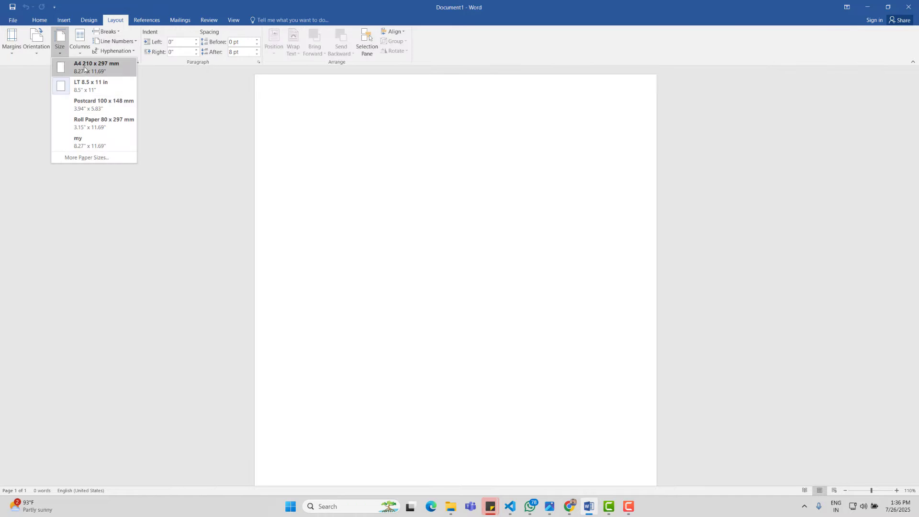
pyautogui.click(93, 67)
# Step: Apply the Arial-Times New Roman font theme and show the File Info page
pyautogui.click(89, 20)
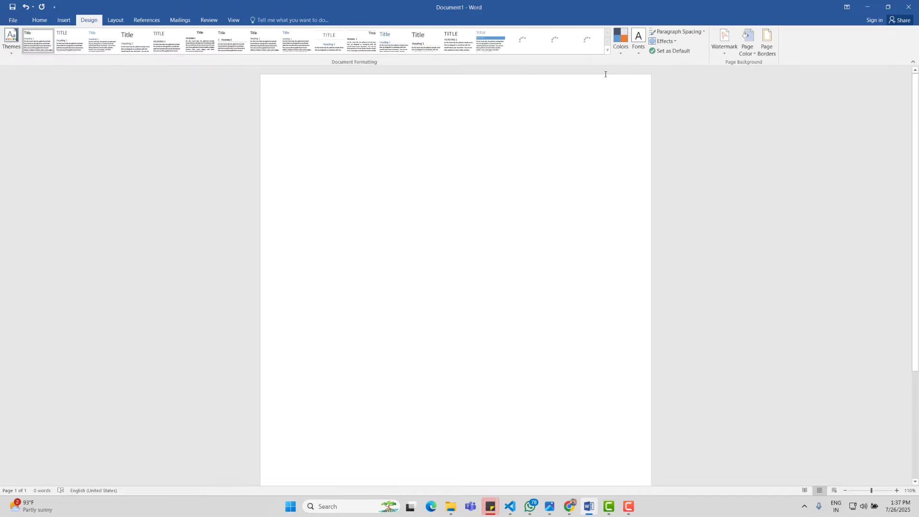
pyautogui.click(638, 45)
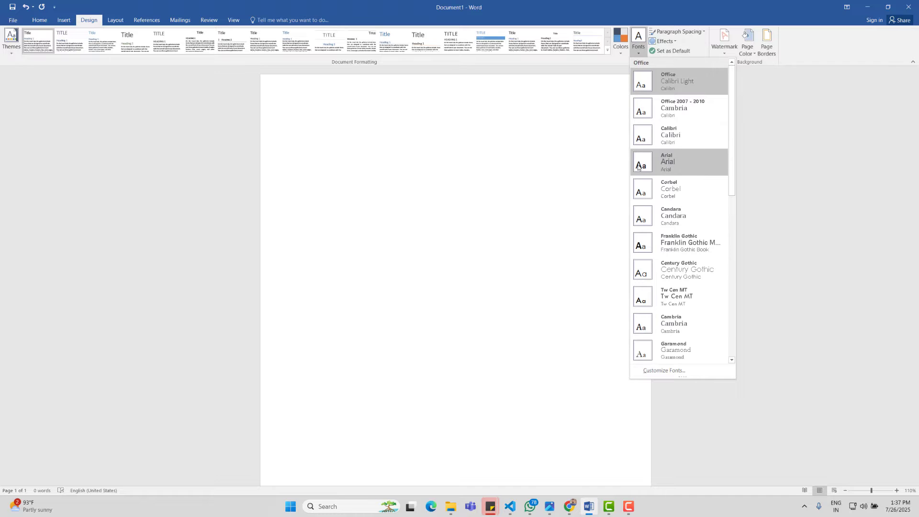
pyautogui.scroll(-2, 690, 286)
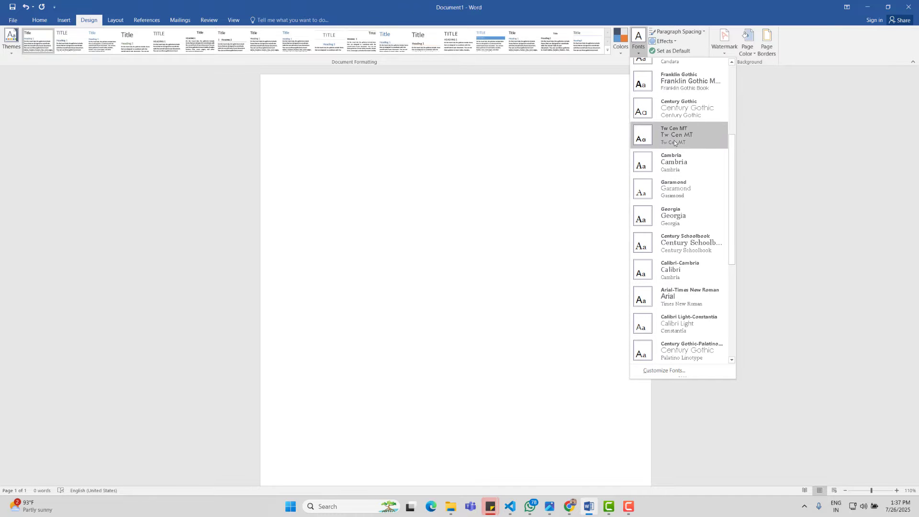
pyautogui.scroll(-1, 689, 249)
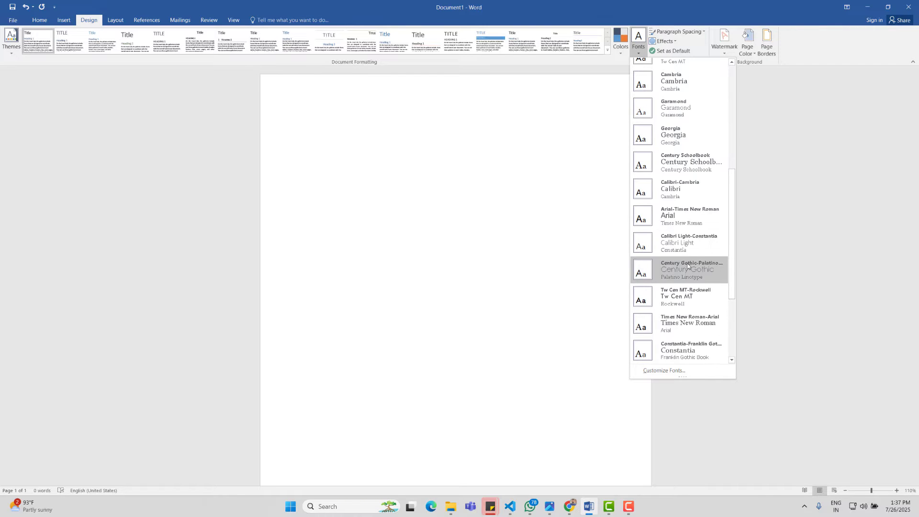
pyautogui.click(689, 220)
pyautogui.click(33, 20)
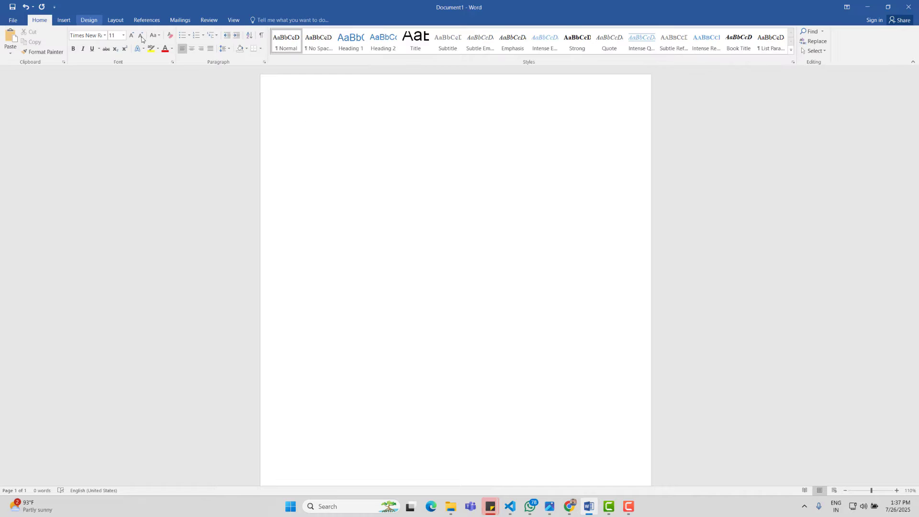
pyautogui.click(13, 20)
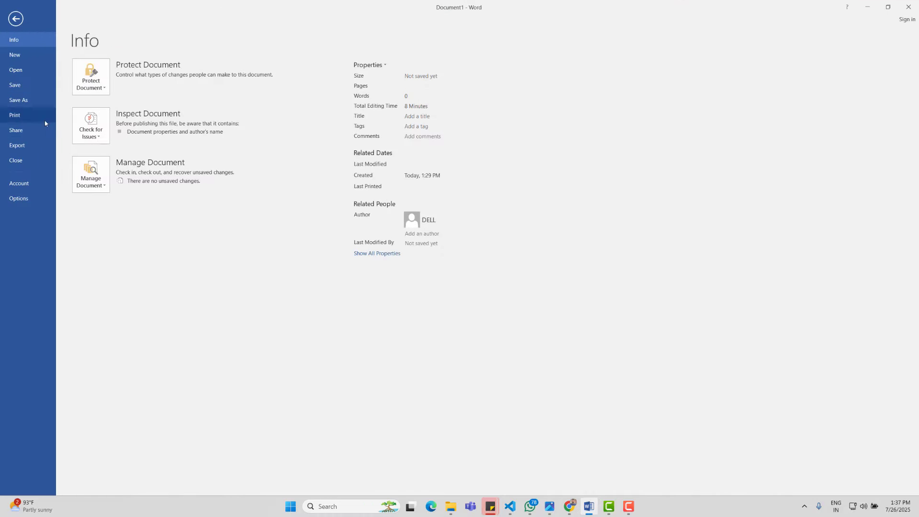
# Step: Save the blank document through Save As > Browse as 'titlepage' in Downloads
pyautogui.click(22, 100)
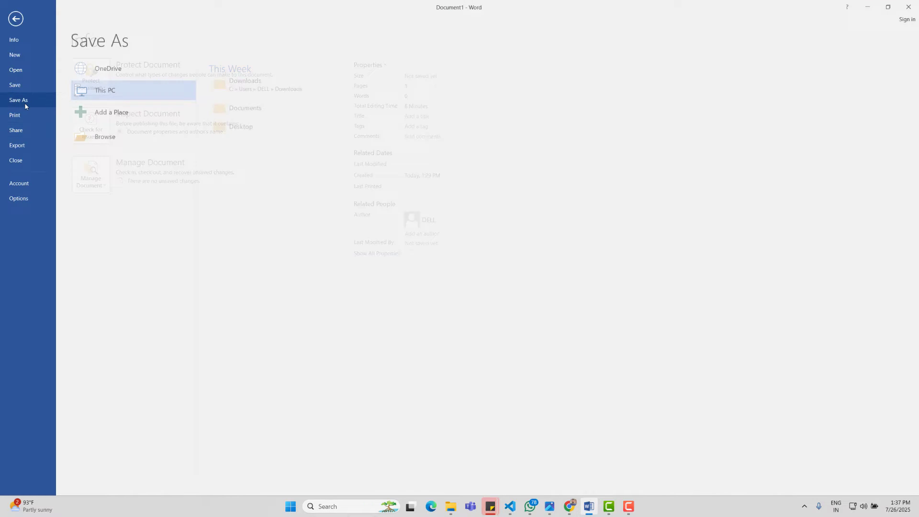
pyautogui.click(103, 138)
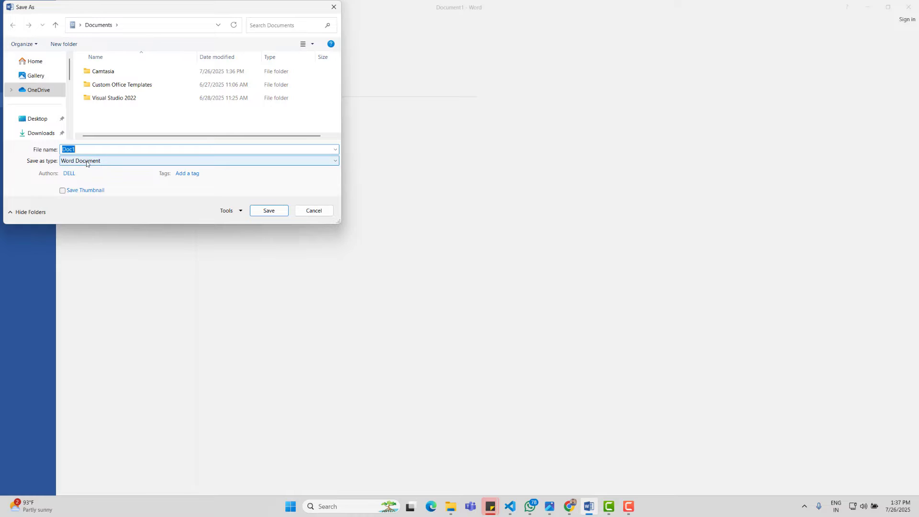
pyautogui.write('titlepage')
pyautogui.click(42, 132)
pyautogui.click(268, 211)
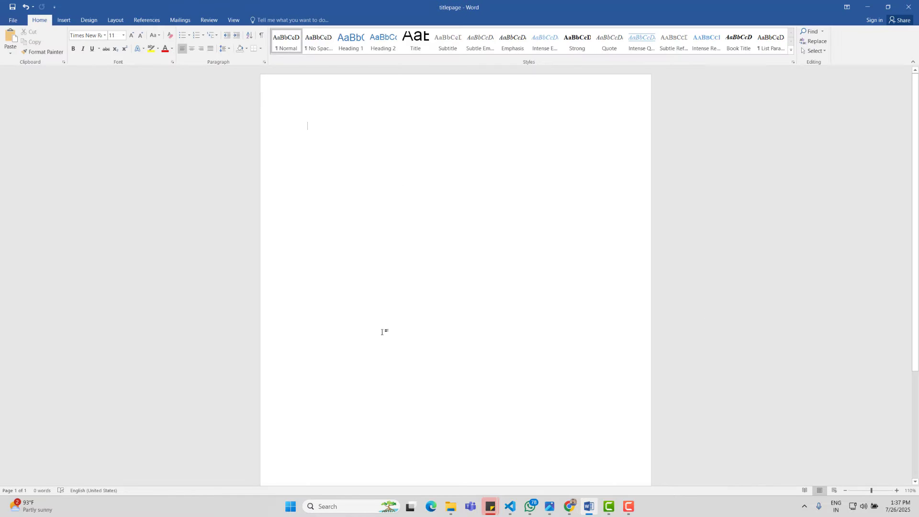
# Step: Copy the project title from the reference PDF, paste it into Word and centre it
pyautogui.moveTo(570, 508)
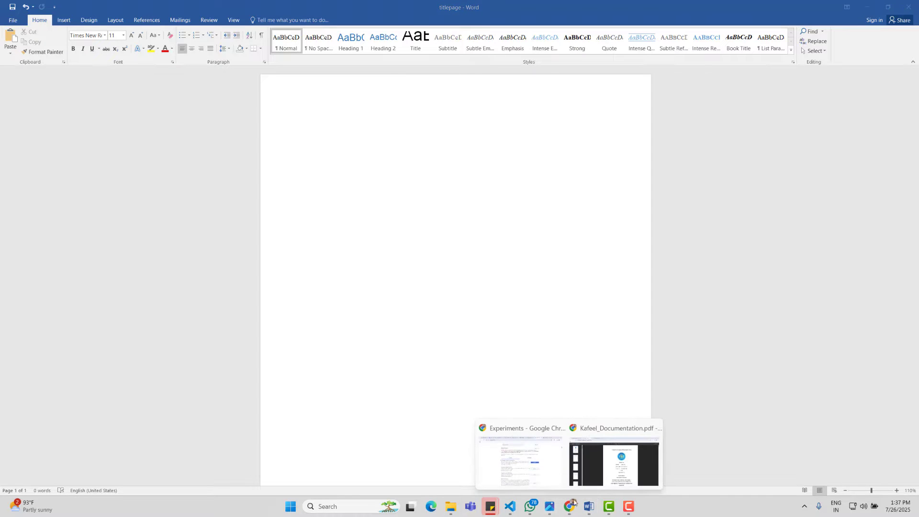
pyautogui.click(616, 462)
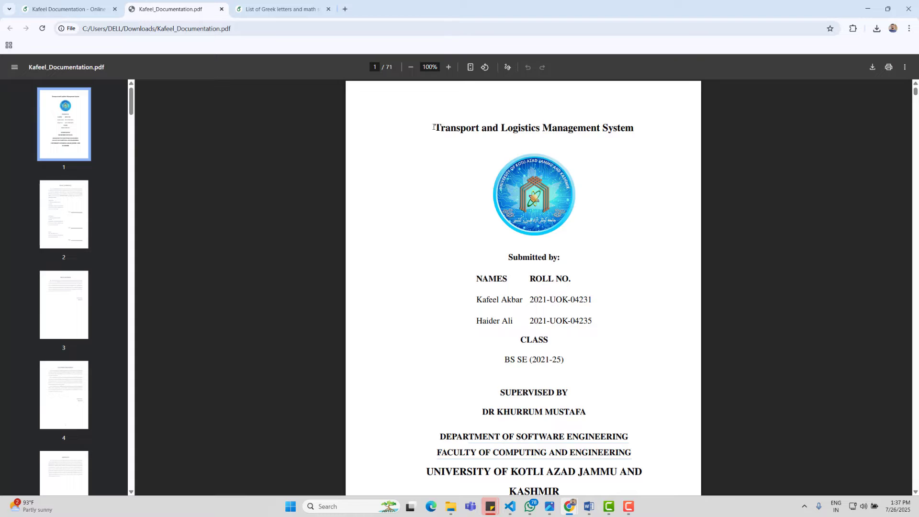
pyautogui.moveTo(434, 127); pyautogui.dragTo(639, 128)
pyautogui.hotkey('ctrl', 'c')
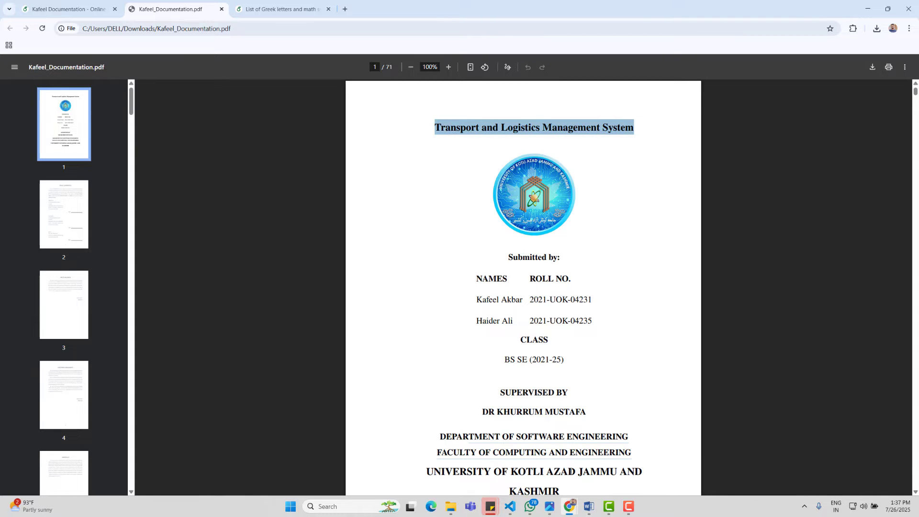
pyautogui.click(588, 507)
pyautogui.hotkey('ctrl', 'v')
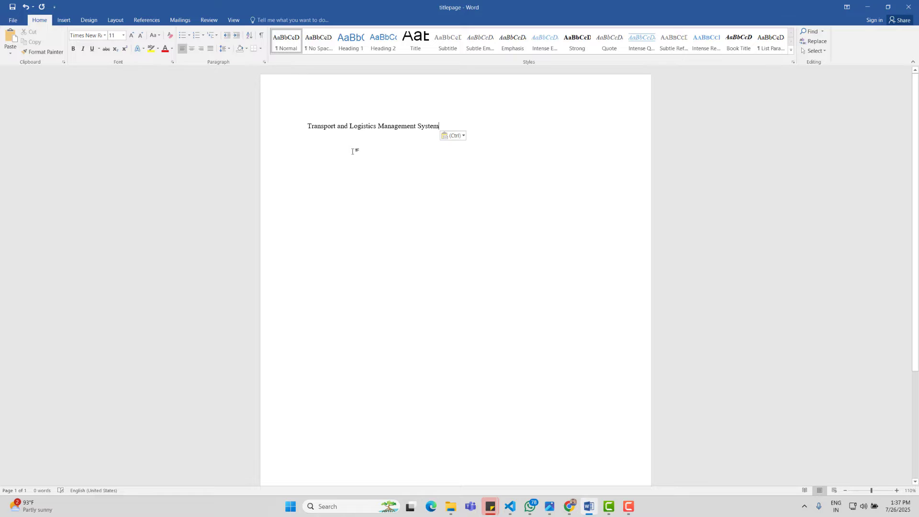
pyautogui.moveTo(440, 126); pyautogui.dragTo(297, 167)
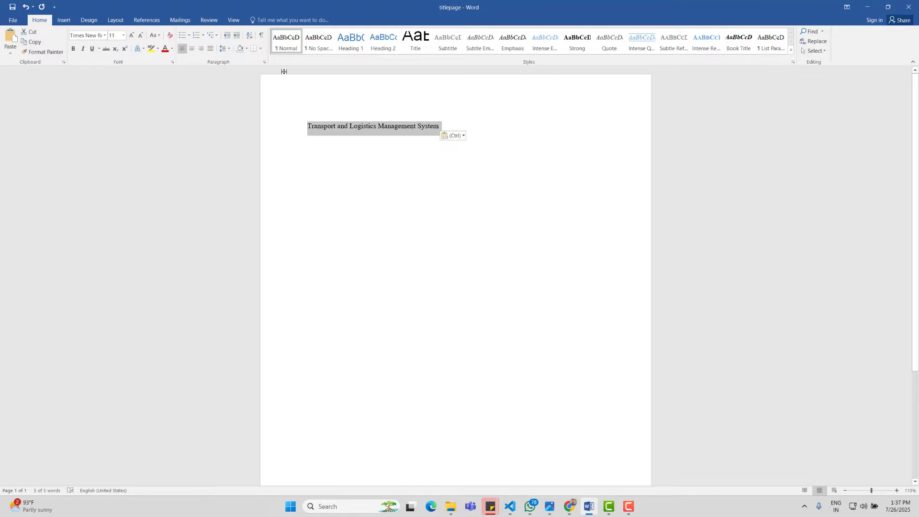
pyautogui.click(190, 50)
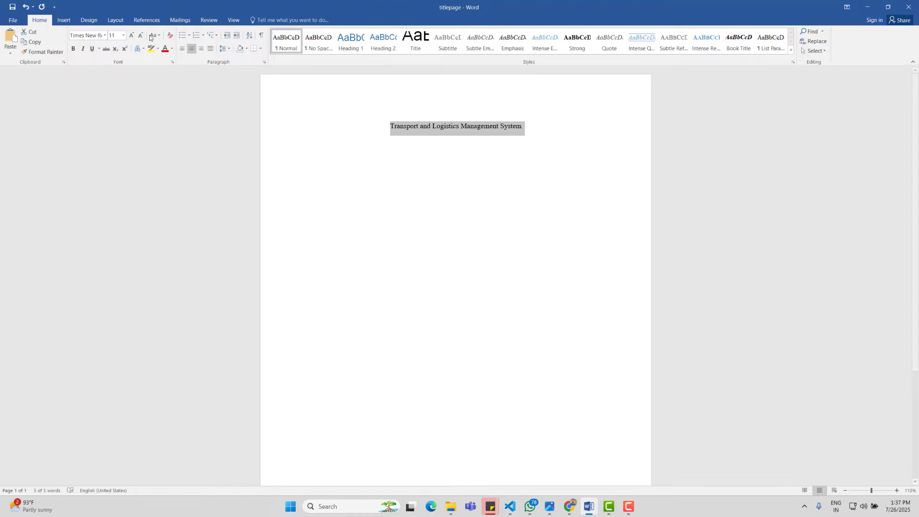
# Step: Set the title to 18 pt, then enlarge it step by step to 22 pt
pyautogui.click(123, 35)
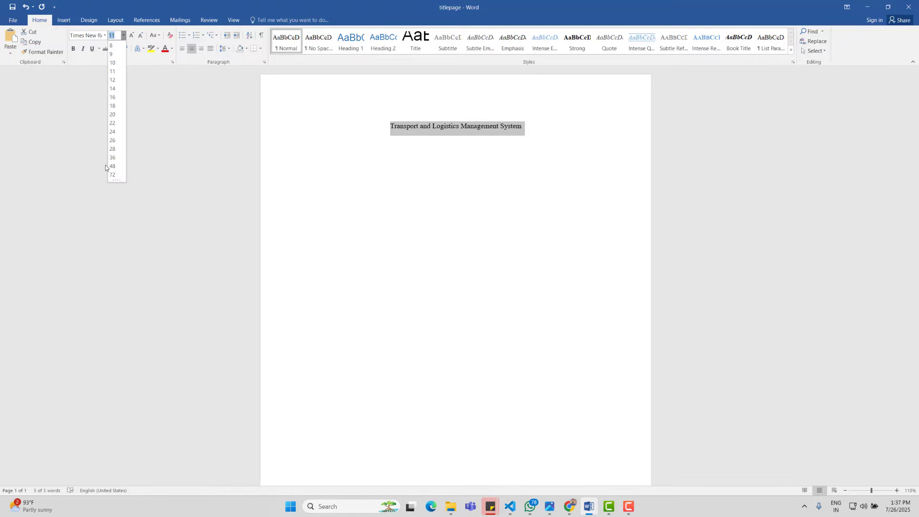
pyautogui.click(117, 112)
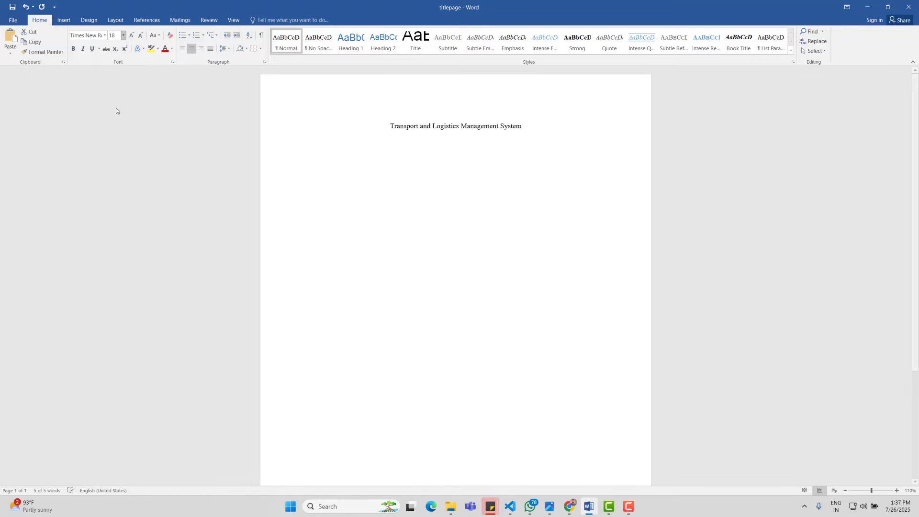
pyautogui.click(129, 36)
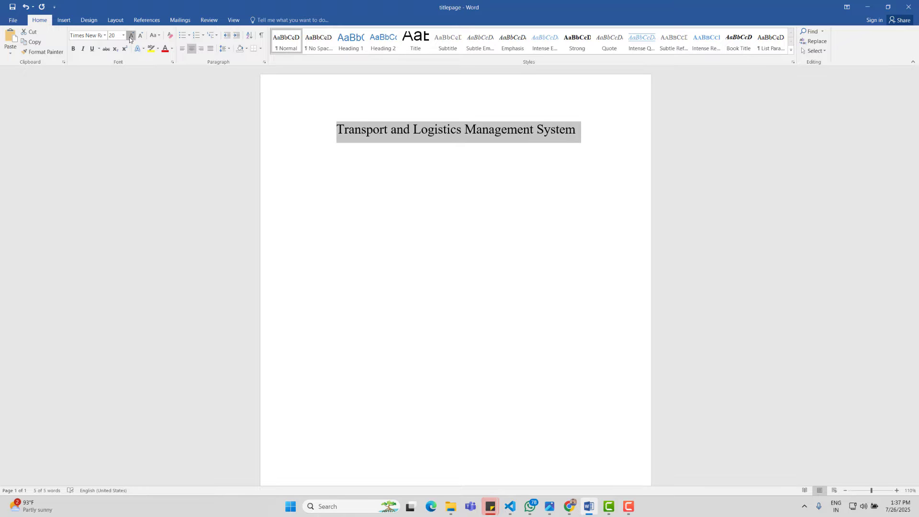
pyautogui.click(129, 37)
pyautogui.click(438, 268)
# Step: Make the title bold and UPPERCASE, then reduce it to 20 pt
pyautogui.moveTo(597, 135); pyautogui.dragTo(255, 143)
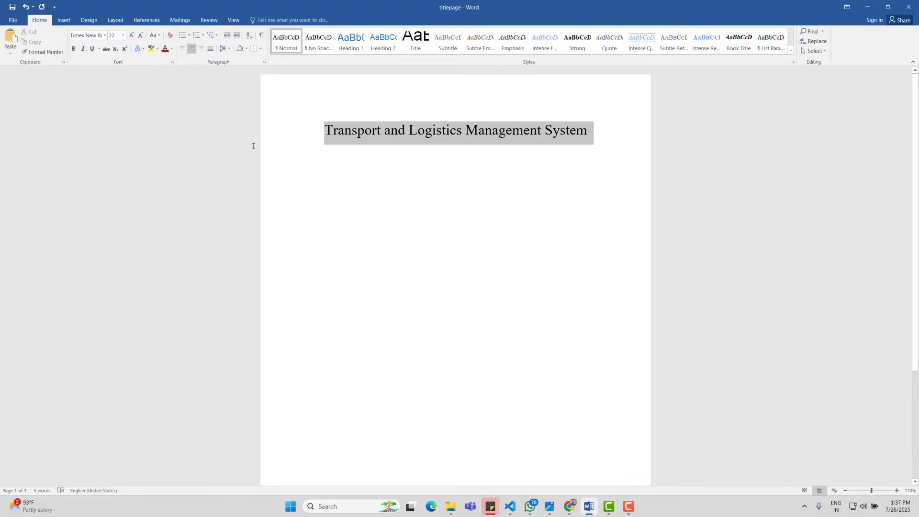
pyautogui.click(73, 48)
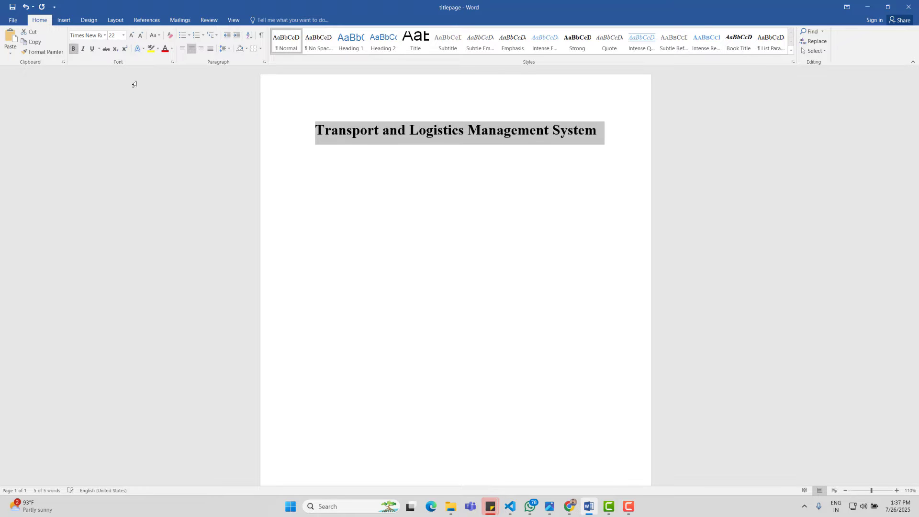
pyautogui.click(156, 35)
pyautogui.click(177, 75)
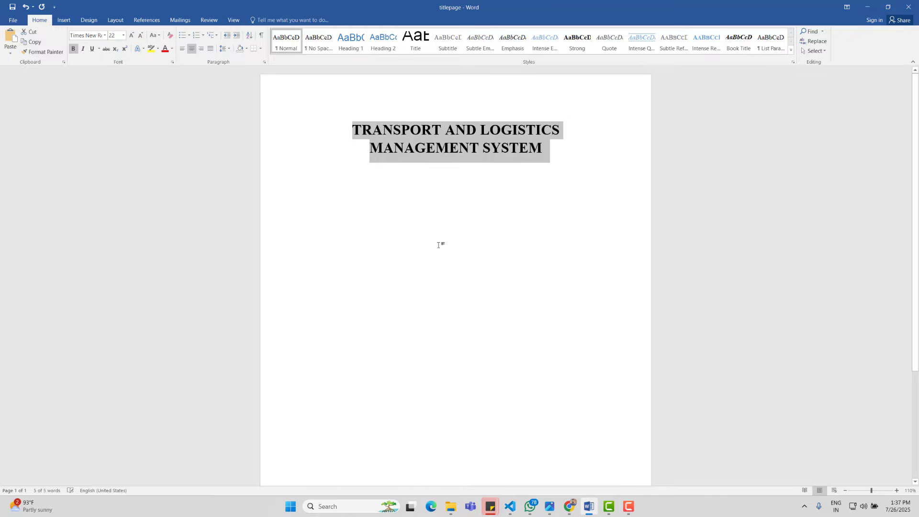
pyautogui.moveTo(439, 245); pyautogui.dragTo(317, 128)
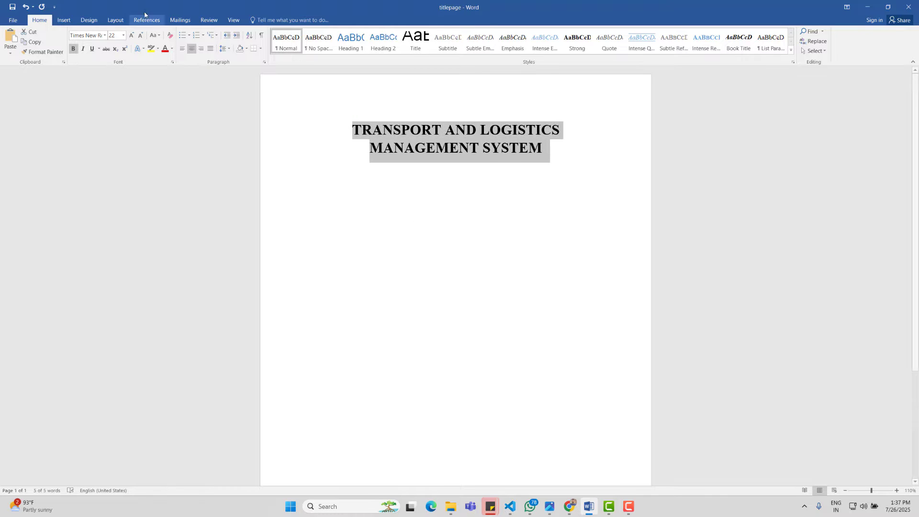
pyautogui.click(140, 35)
pyautogui.click(568, 172)
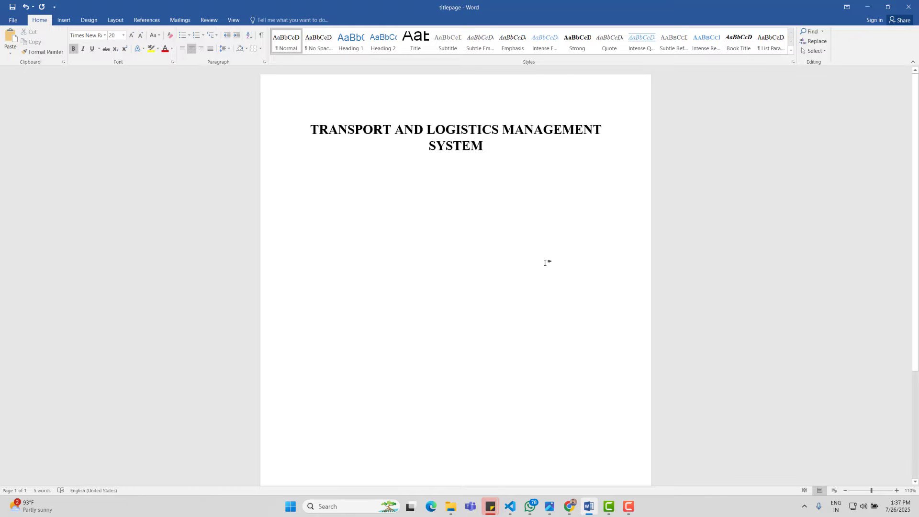
pyautogui.click(569, 506)
# Step: Search Google Images for 'university of kotli logo' in a new Chrome tab
pyautogui.click(615, 477)
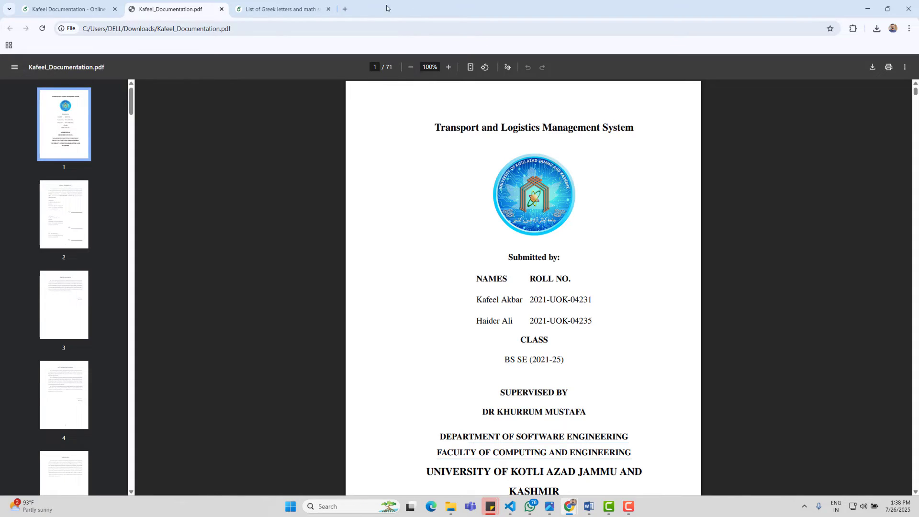
pyautogui.click(344, 9)
pyautogui.click(392, 183)
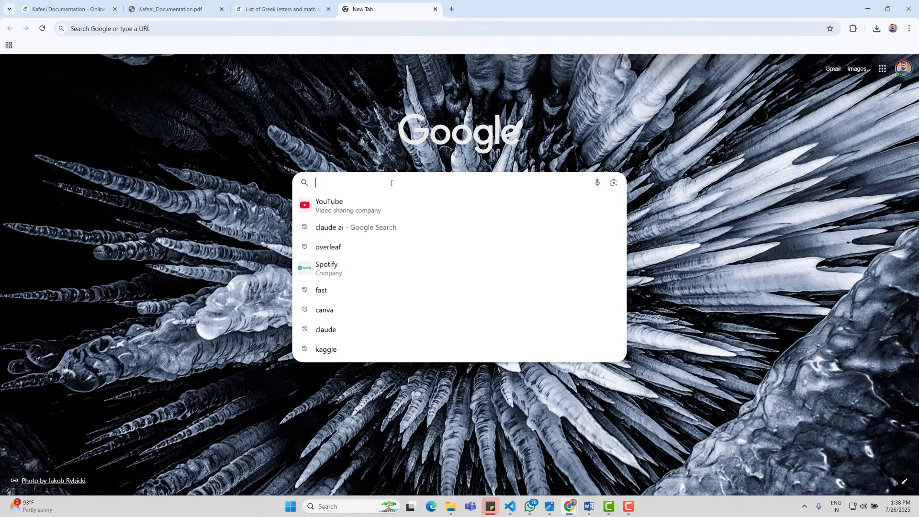
pyautogui.write('universit')
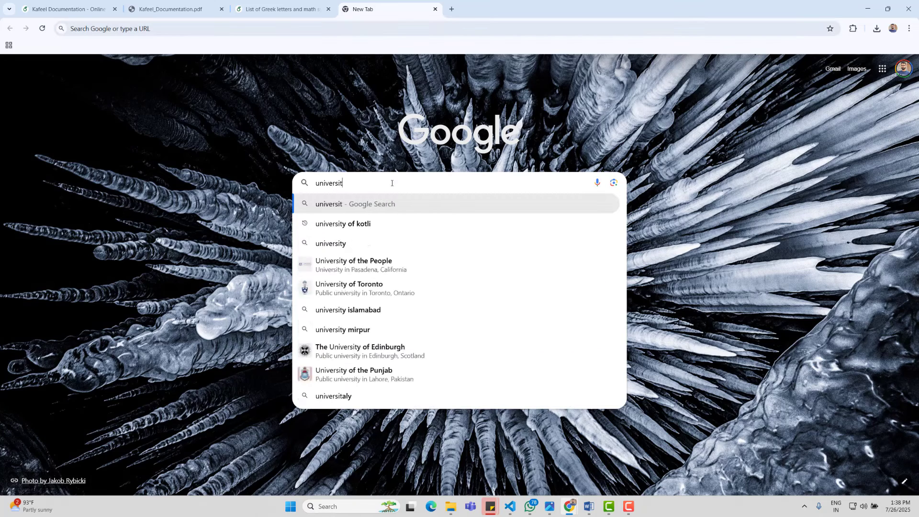
pyautogui.write('y of kotli')
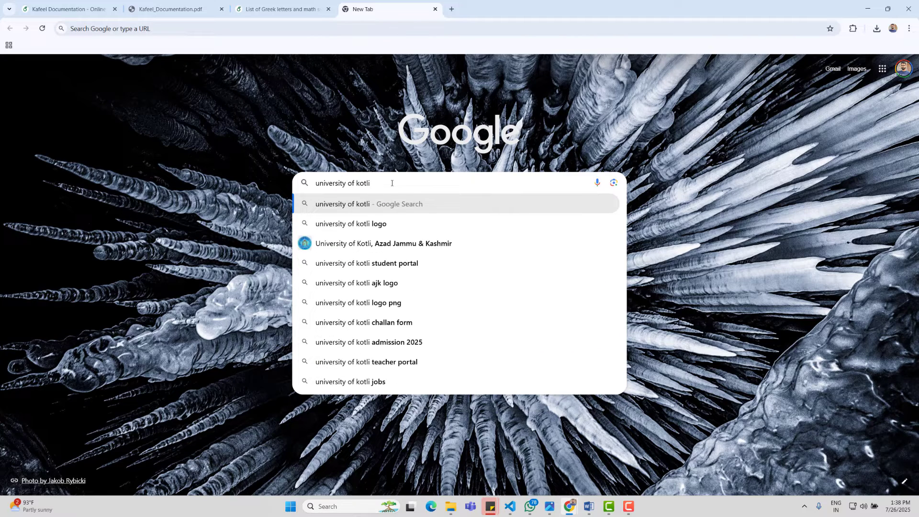
pyautogui.write(' logog')
pyautogui.press('Return')
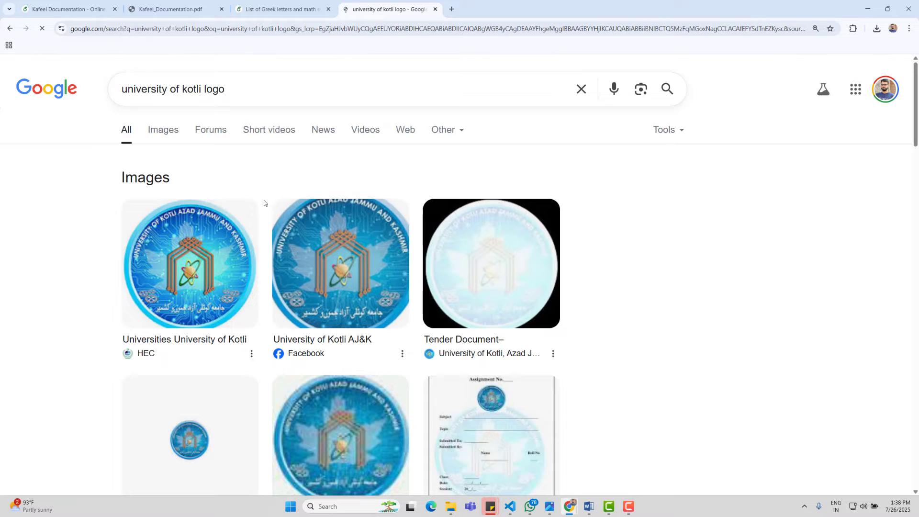
pyautogui.click(163, 135)
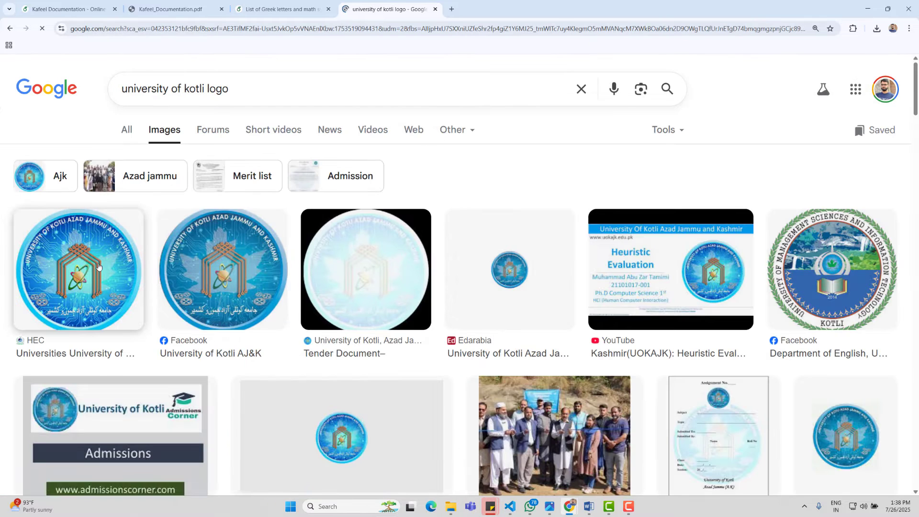
# Step: Save a University of Kotli logo to Downloads as images (2).jpeg and minimise Chrome
pyautogui.click(98, 267)
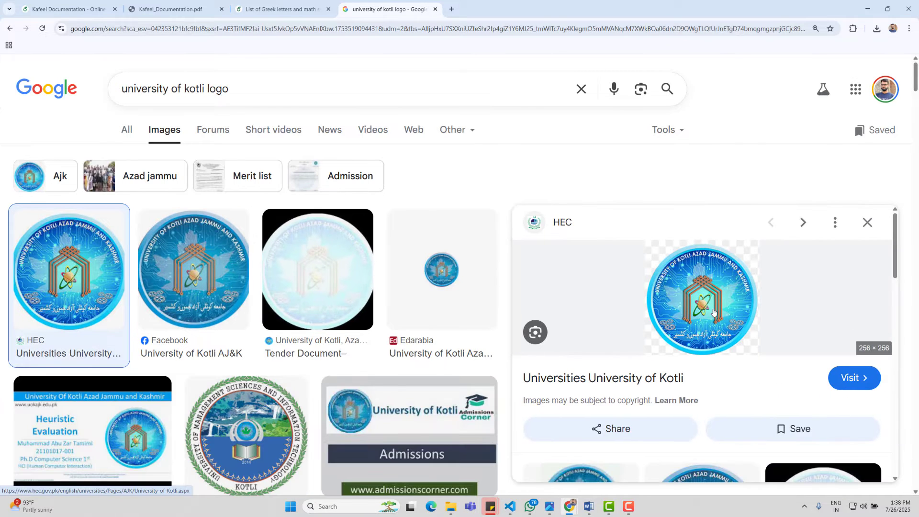
pyautogui.press('Right')
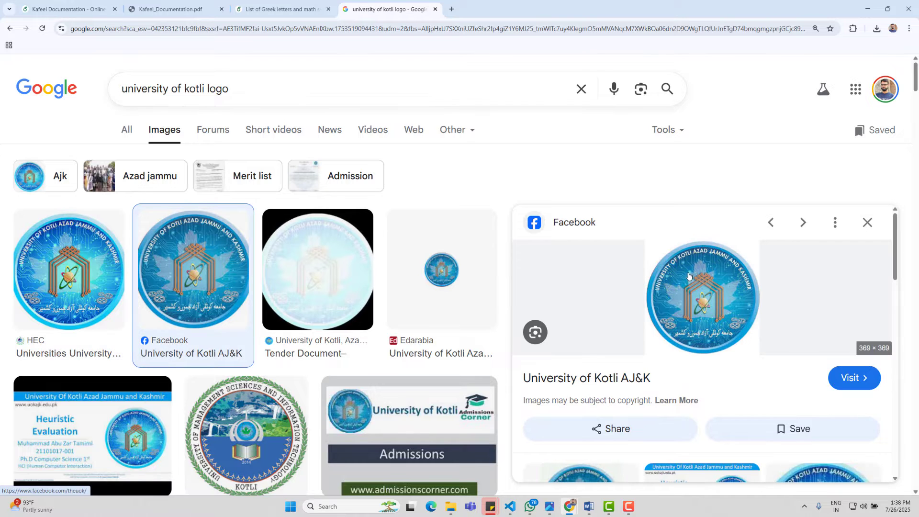
pyautogui.rightClick(689, 277)
pyautogui.click(738, 412)
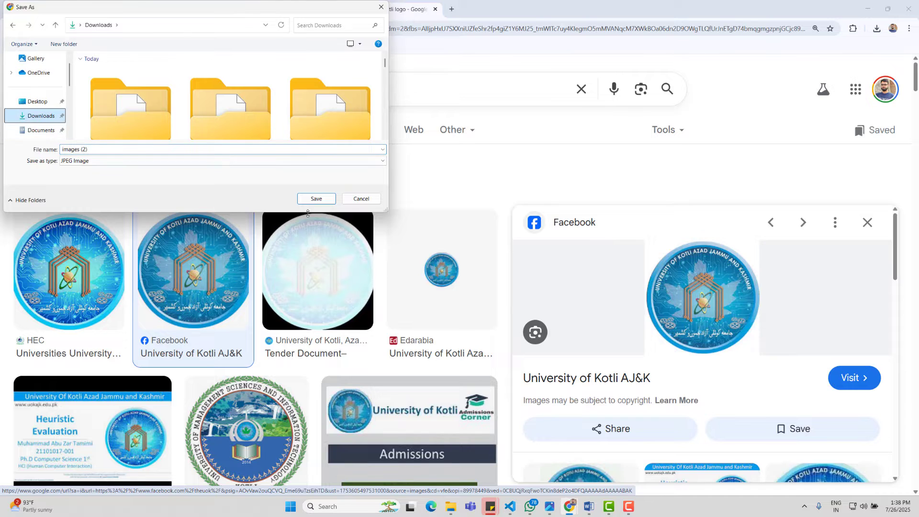
pyautogui.click(316, 198)
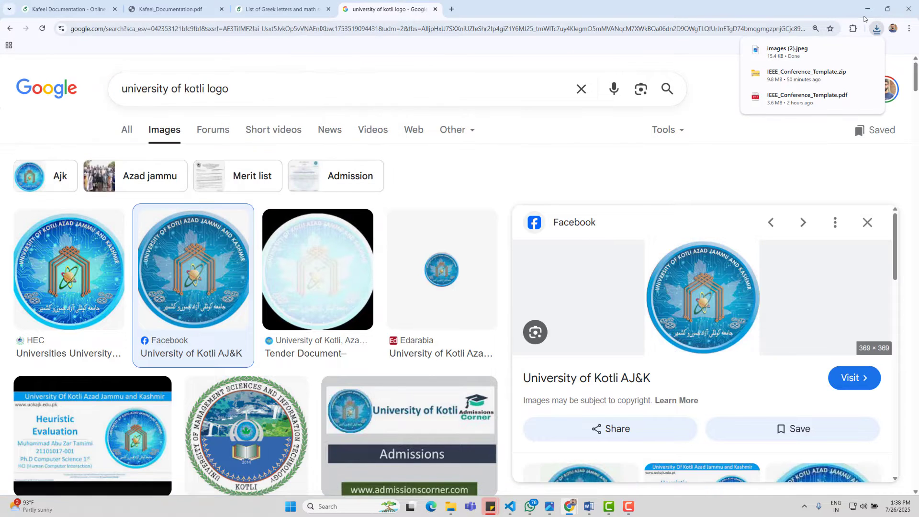
pyautogui.click(867, 8)
# Step: Insert the images (2) logo from Downloads below the title and select it
pyautogui.click(64, 21)
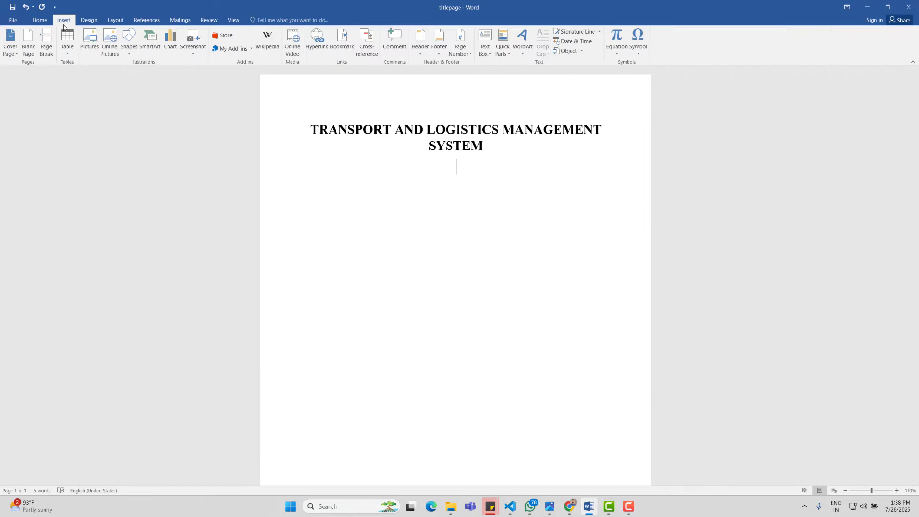
pyautogui.click(90, 43)
pyautogui.click(40, 133)
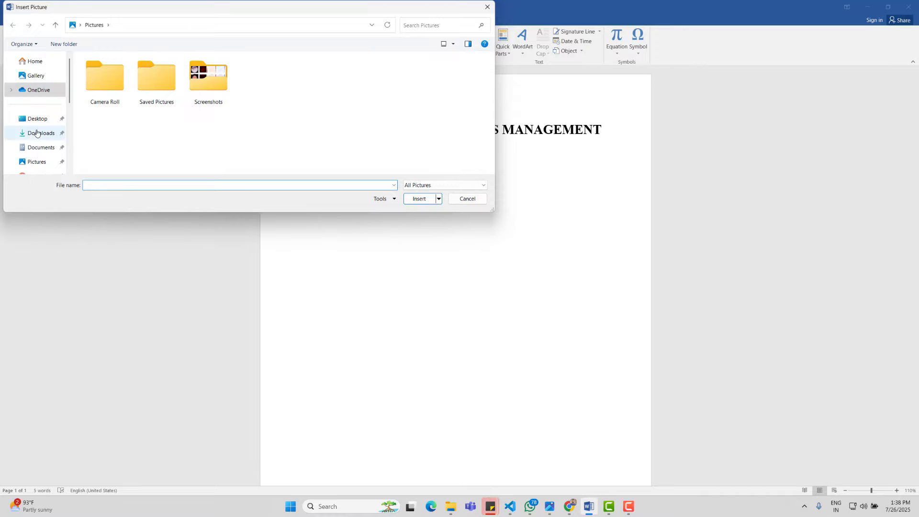
pyautogui.click(105, 80)
pyautogui.click(419, 199)
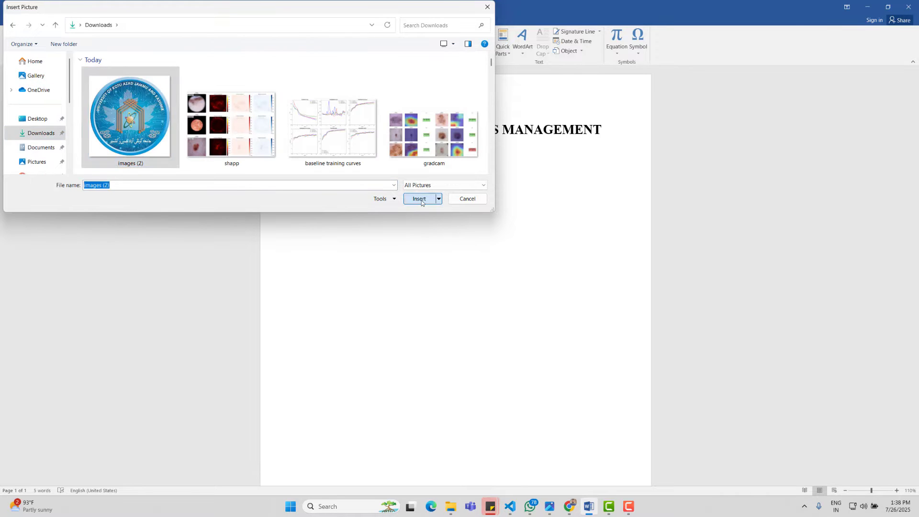
pyautogui.press('Right')
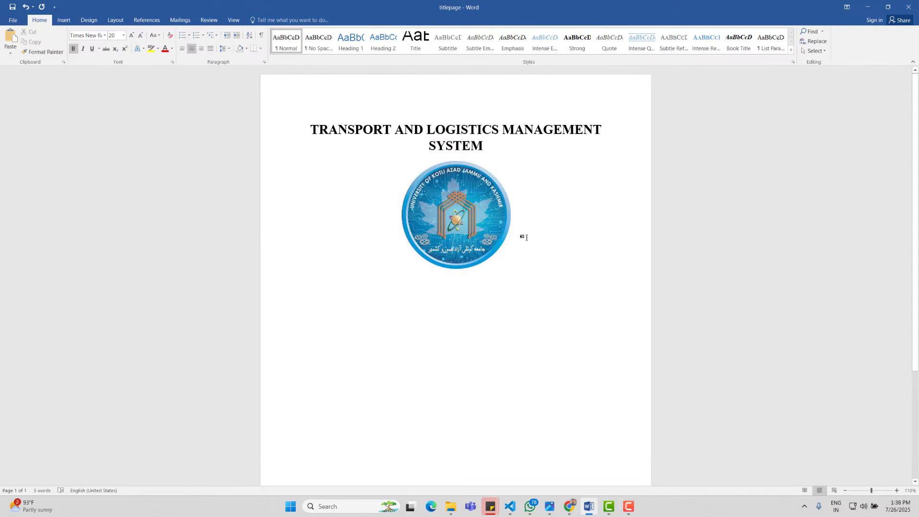
pyautogui.hotkey('shift', 'Left')
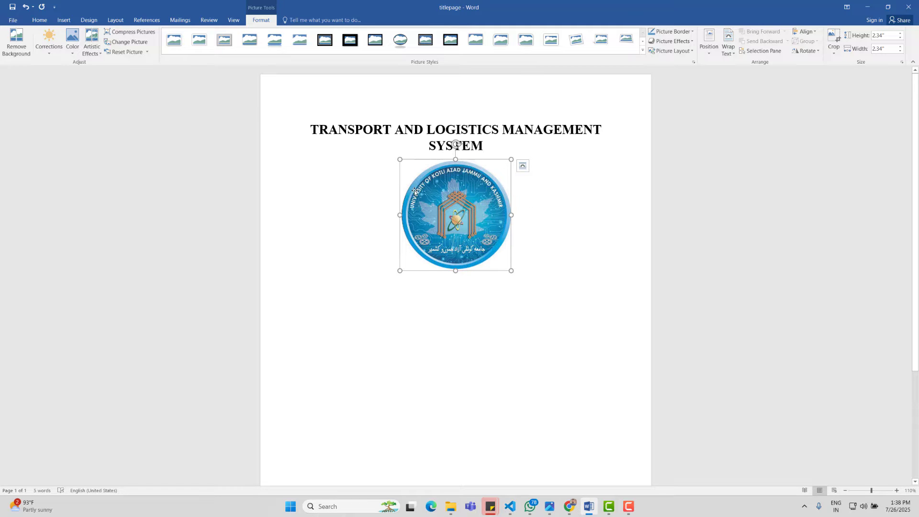
# Step: Try a page colour swatch, then settle on a light grey theme colour for the page
pyautogui.click(590, 266)
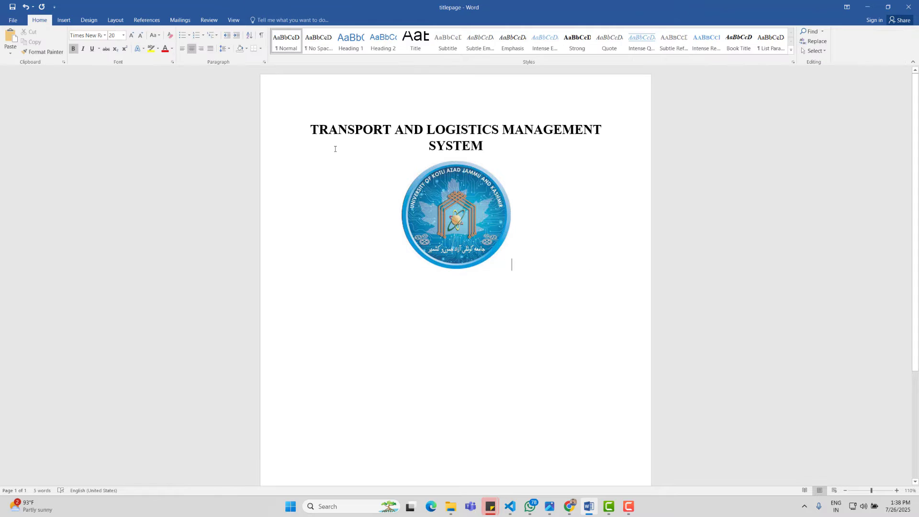
pyautogui.click(88, 20)
pyautogui.click(748, 51)
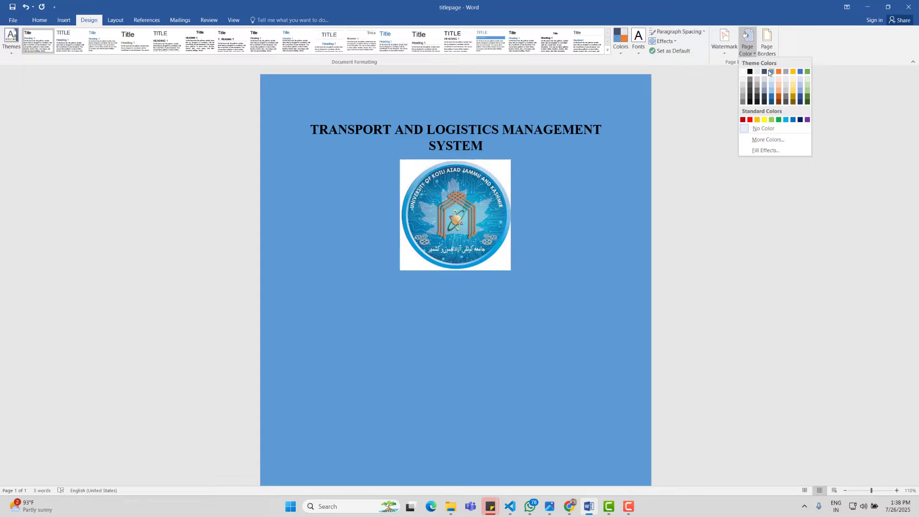
pyautogui.click(770, 72)
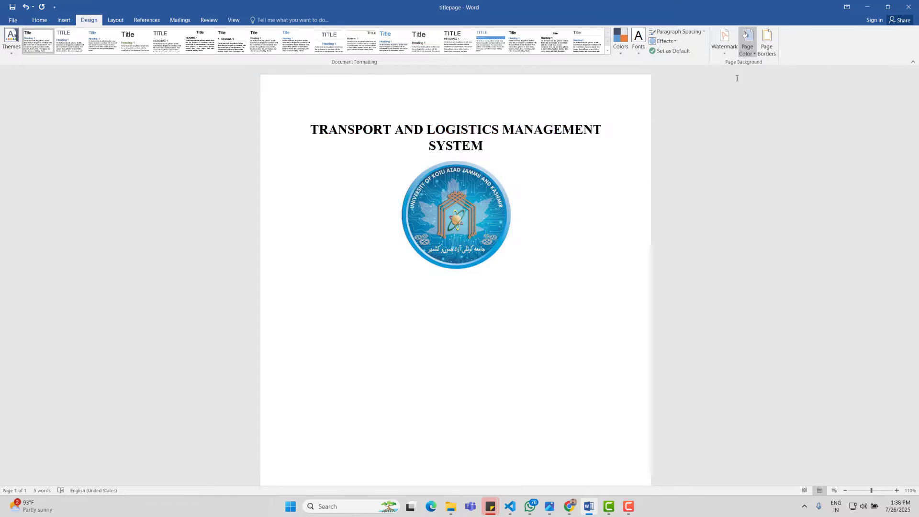
pyautogui.click(747, 47)
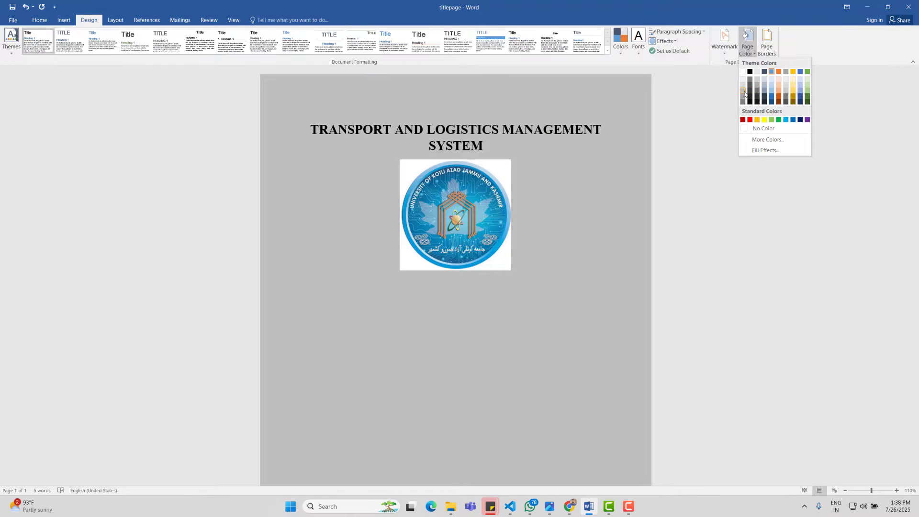
pyautogui.click(748, 93)
pyautogui.click(531, 208)
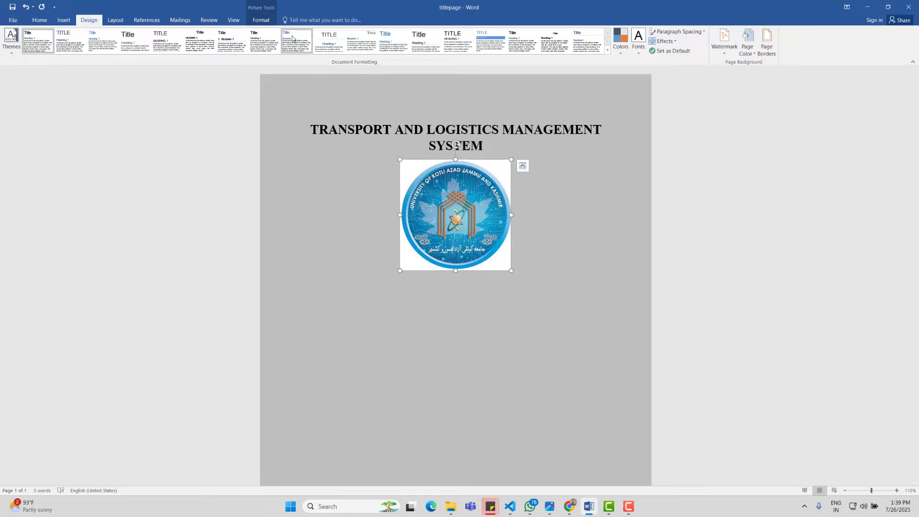
# Step: Start Background Removal on the logo and mark its lettering and left edge to keep
pyautogui.click(260, 20)
pyautogui.click(16, 42)
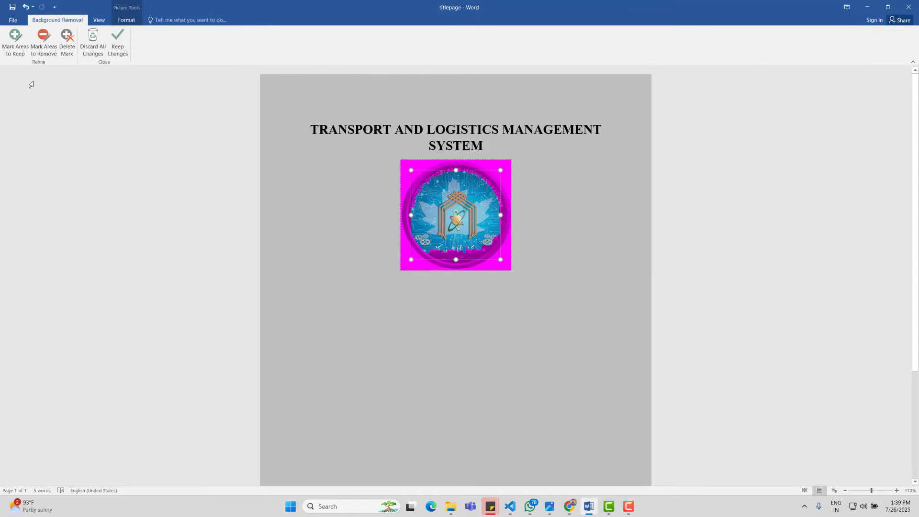
pyautogui.click(15, 42)
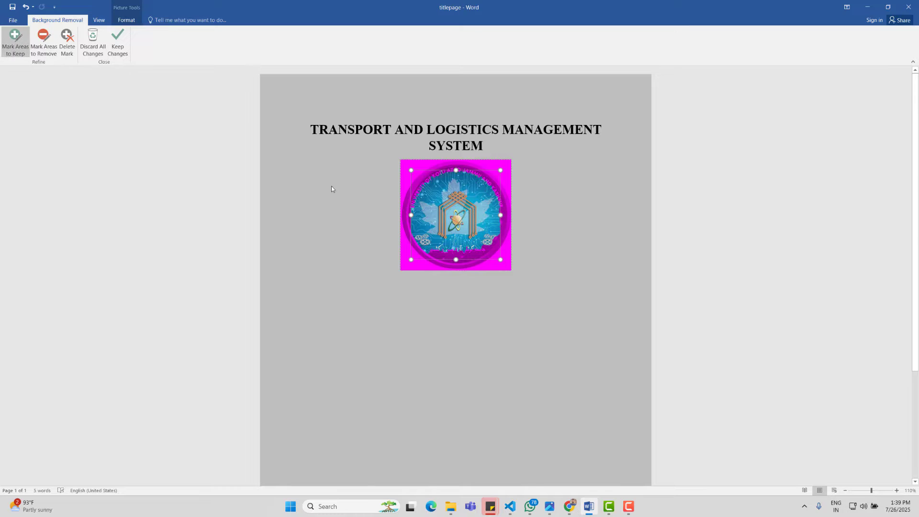
pyautogui.moveTo(434, 176); pyautogui.dragTo(439, 175)
pyautogui.click(436, 172)
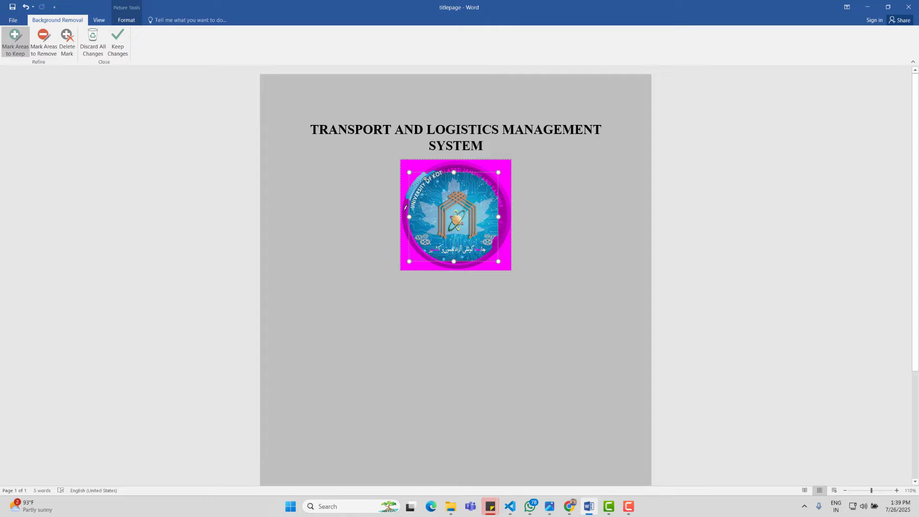
pyautogui.moveTo(407, 223)
pyautogui.mouseDown()
pyautogui.moveTo(423, 246)
pyautogui.moveTo(481, 253)
pyautogui.moveTo(504, 228)
pyautogui.mouseUp()
pyautogui.hotkey('ctrl', 'z')
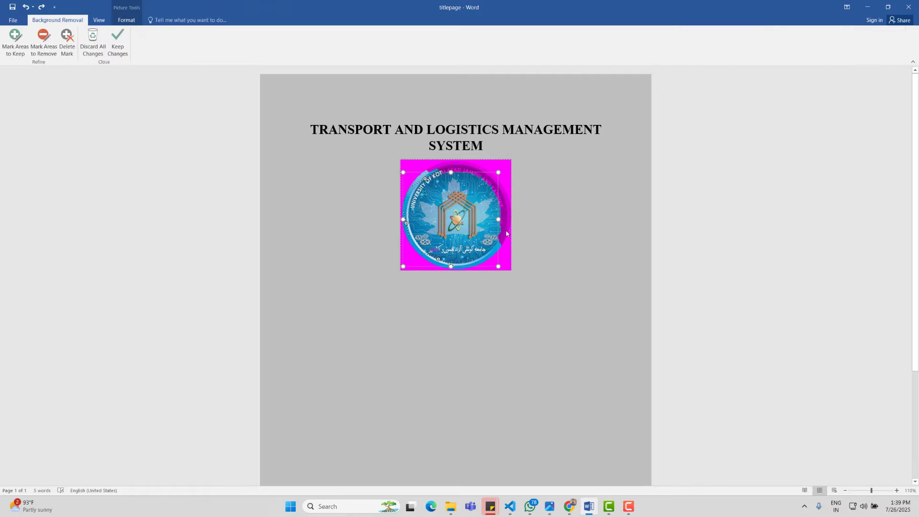
# Step: Mark the logo's right, top and top-right edges as kept, then keep the changes
pyautogui.click(15, 42)
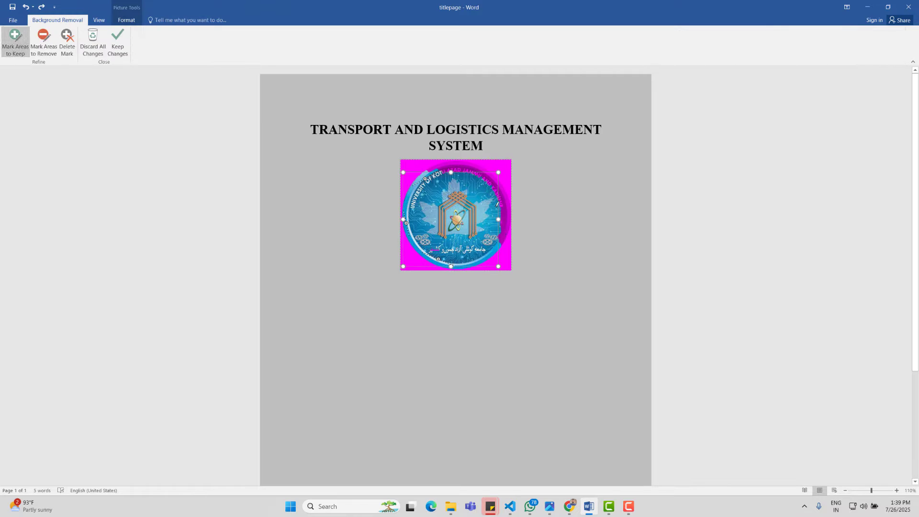
pyautogui.moveTo(505, 226); pyautogui.dragTo(502, 235)
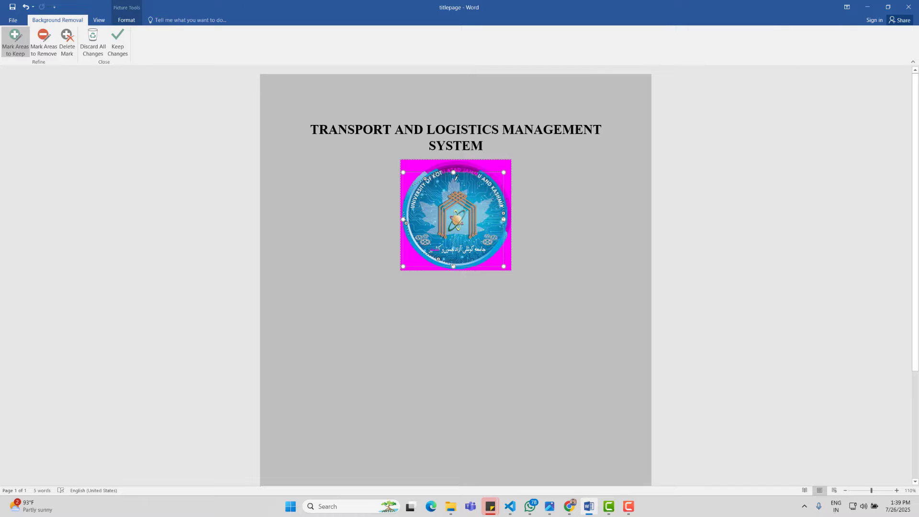
pyautogui.moveTo(468, 169); pyautogui.dragTo(475, 166)
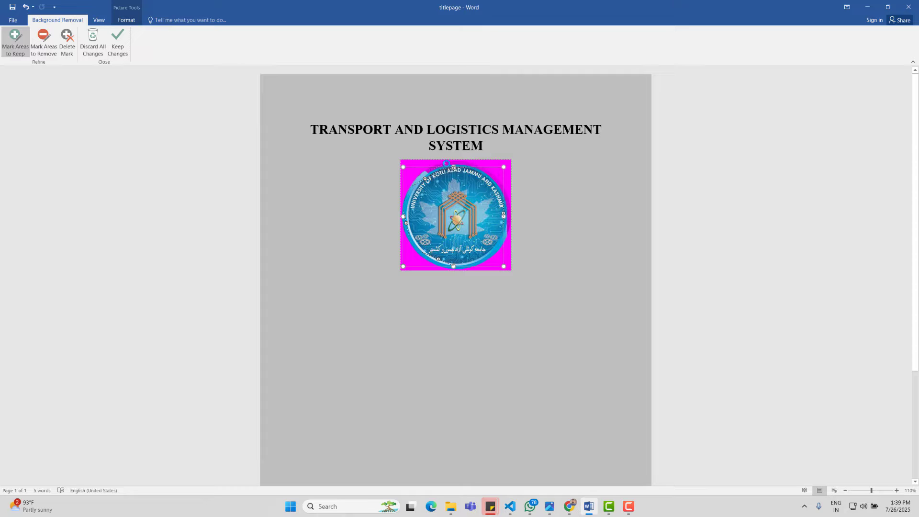
pyautogui.click(446, 163)
pyautogui.moveTo(485, 172); pyautogui.dragTo(499, 179)
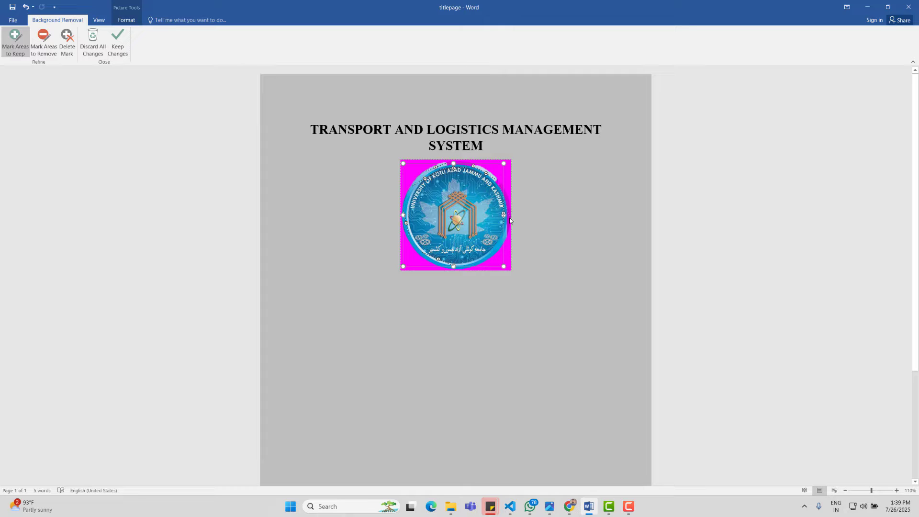
pyautogui.moveTo(504, 214); pyautogui.dragTo(508, 215)
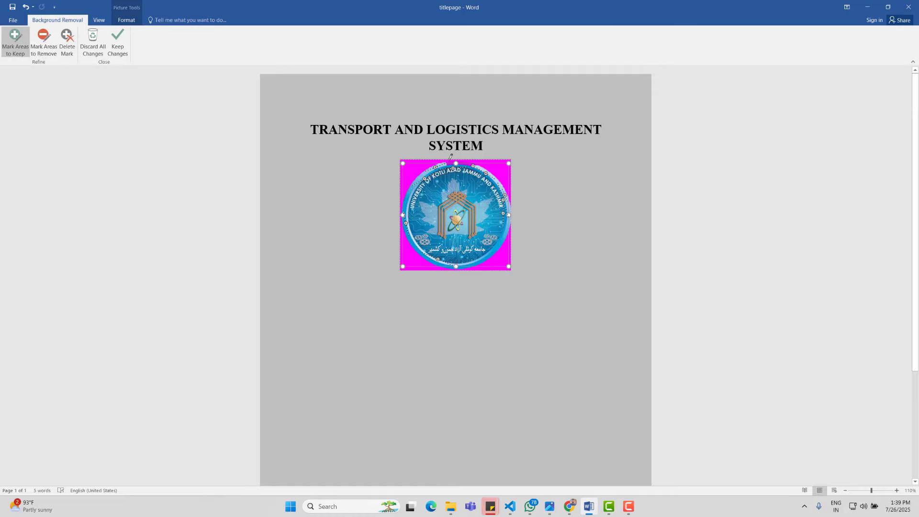
pyautogui.keyDown('ctrl'); pyautogui.scroll(13, 456, 164); pyautogui.keyUp('ctrl')
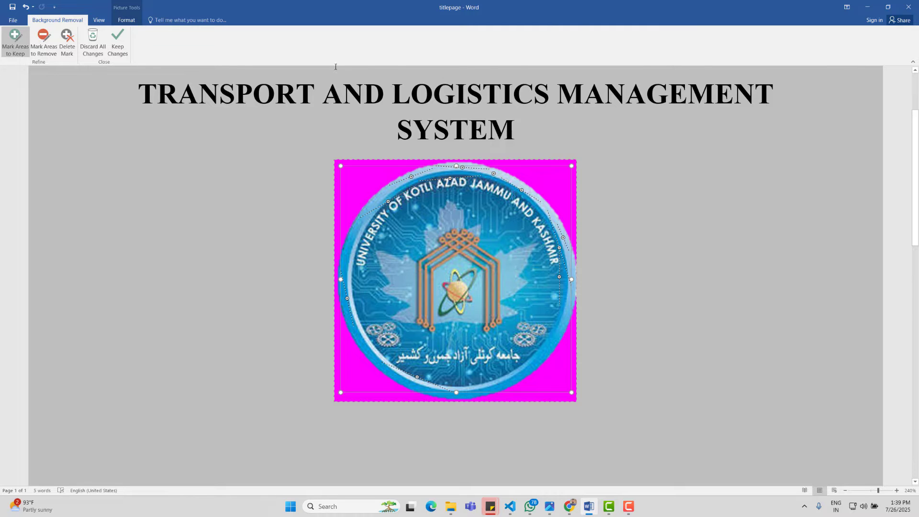
pyautogui.click(118, 42)
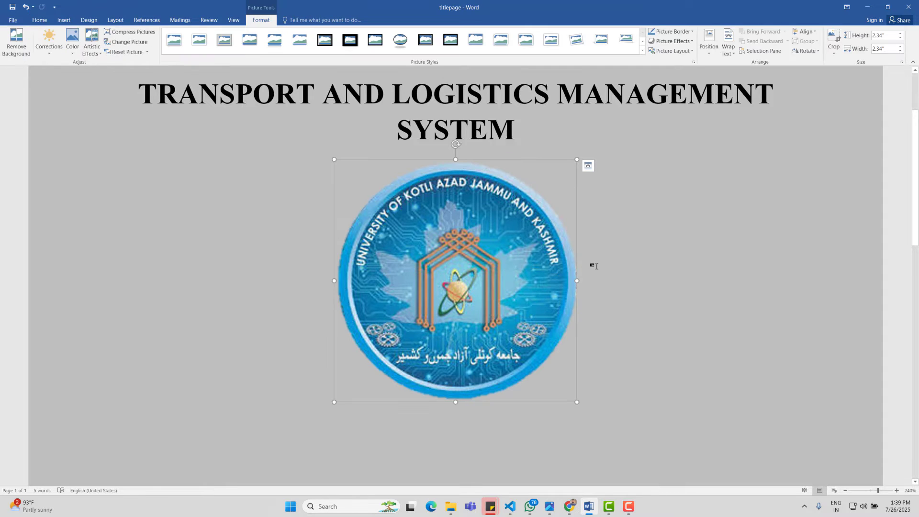
# Step: Change the page colour back to white
pyautogui.keyDown('ctrl'); pyautogui.scroll(-17, 594, 266); pyautogui.keyUp('ctrl')
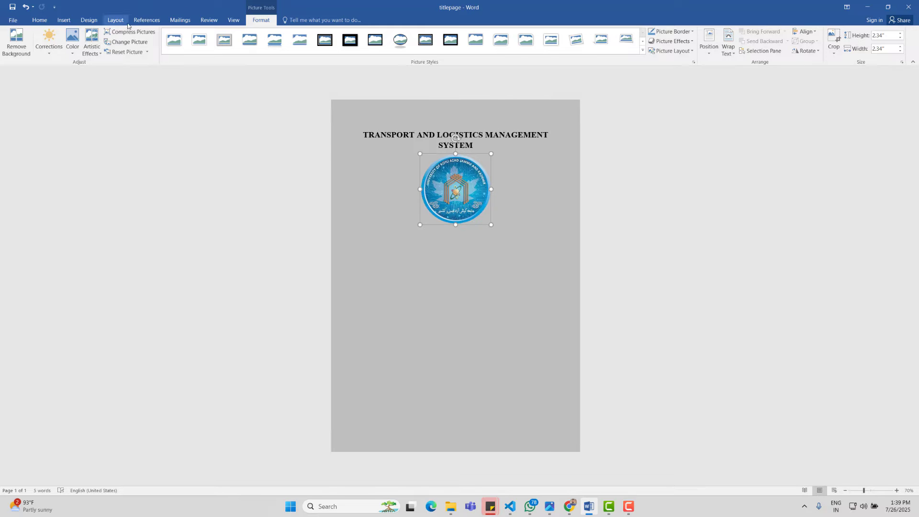
pyautogui.click(88, 20)
pyautogui.click(760, 52)
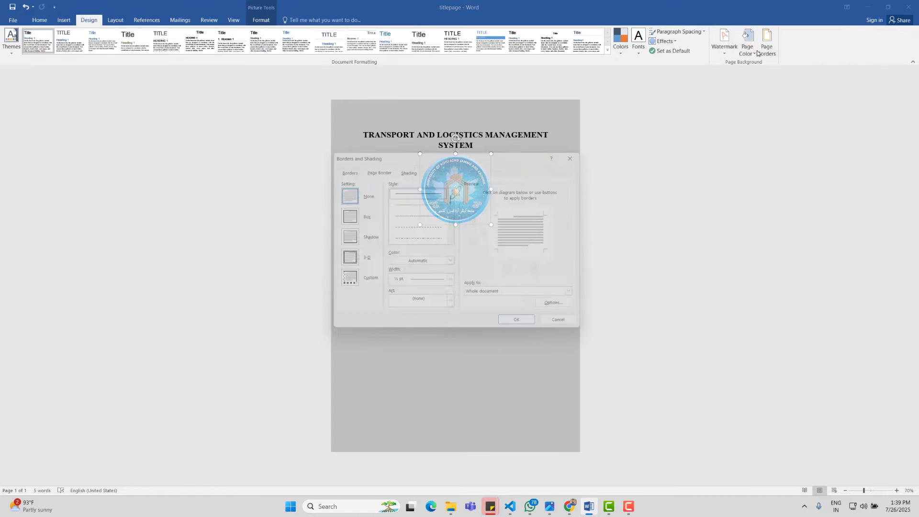
pyautogui.click(586, 151)
pyautogui.click(742, 56)
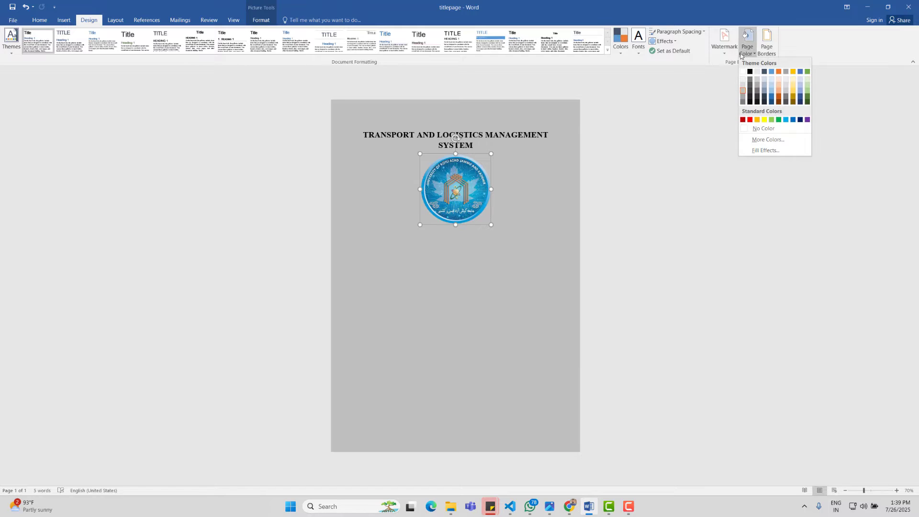
pyautogui.click(742, 73)
pyautogui.click(517, 233)
# Step: Reduce the logo's height to 2 inches in Picture Format
pyautogui.scroll(4, 516, 234)
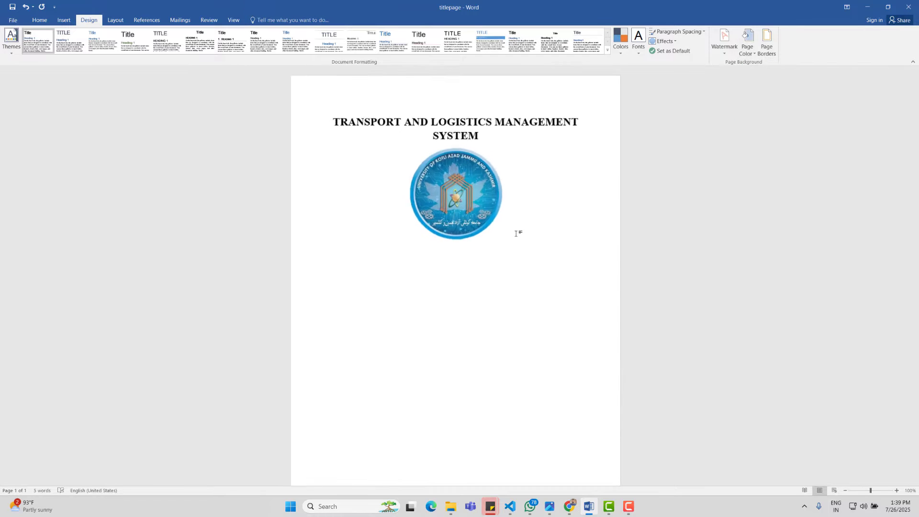
pyautogui.scroll(2, 516, 234)
pyautogui.click(508, 239)
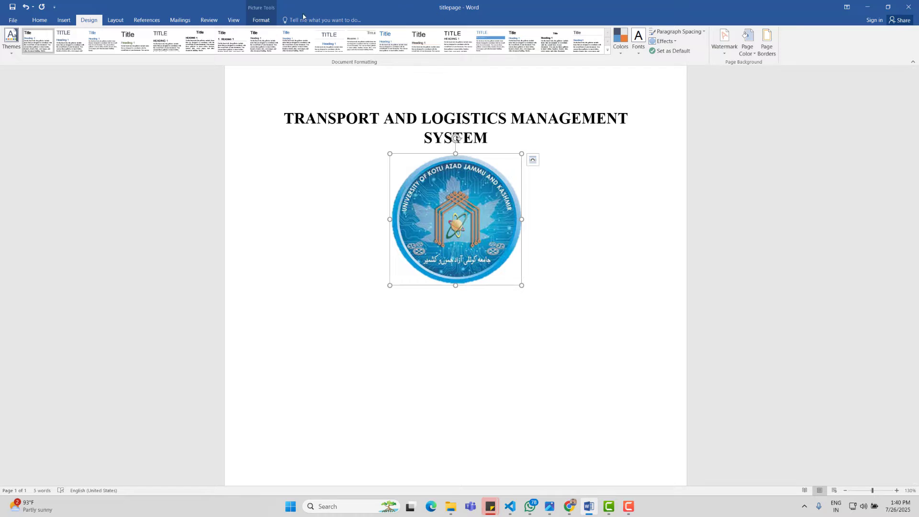
pyautogui.click(261, 20)
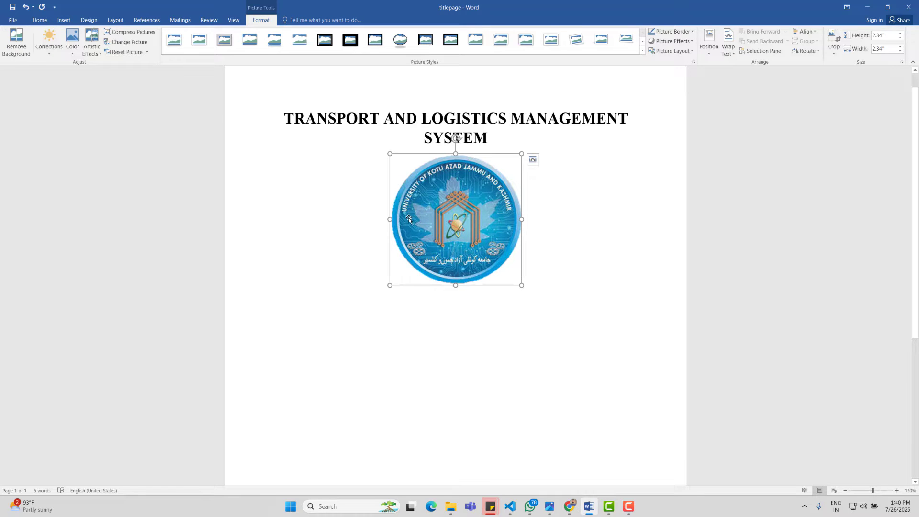
pyautogui.click(901, 39)
pyautogui.click(902, 40)
pyautogui.click(902, 40)
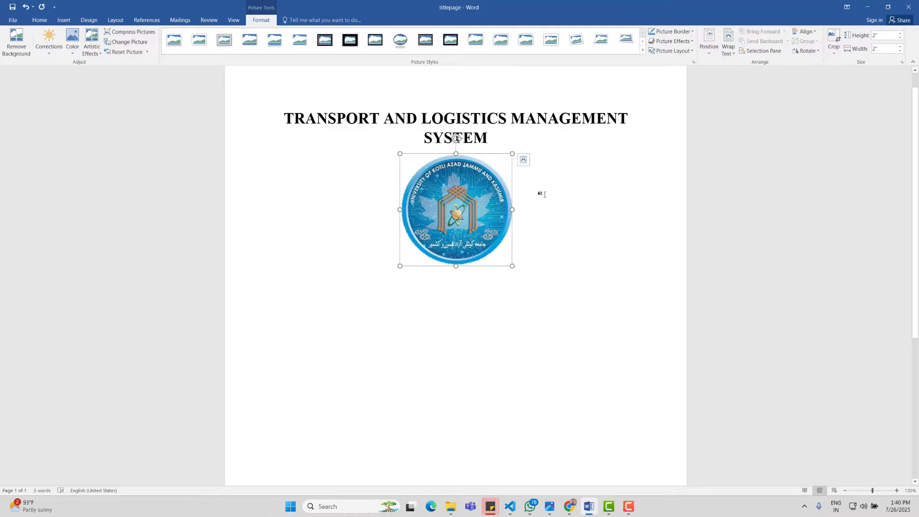
pyautogui.click(553, 243)
# Step: Apply a text-wrapping option to the logo and drag it centred below the title
pyautogui.scroll(1, 549, 235)
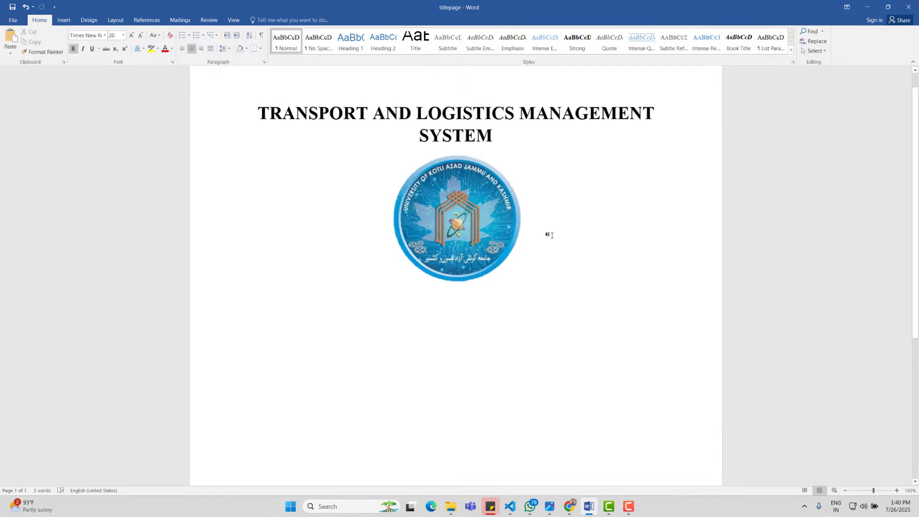
pyautogui.scroll(-3, 548, 239)
pyautogui.click(486, 205)
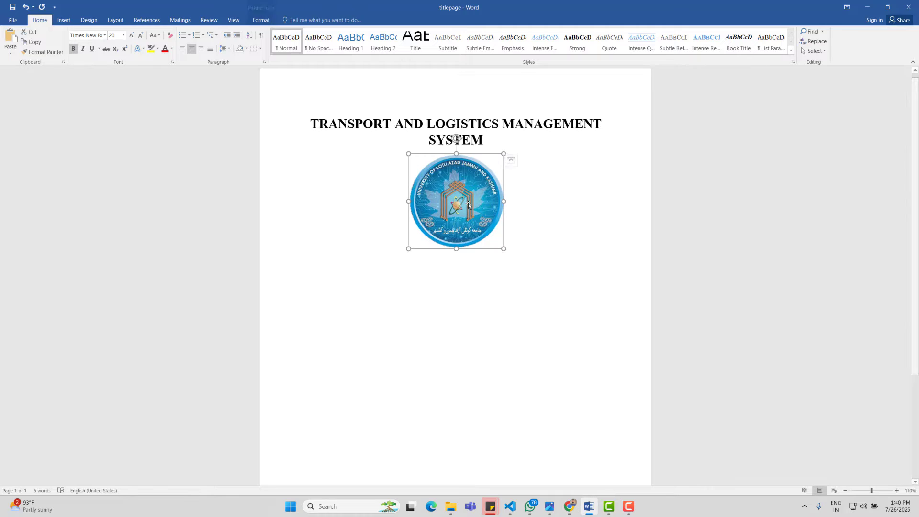
pyautogui.rightClick(475, 202)
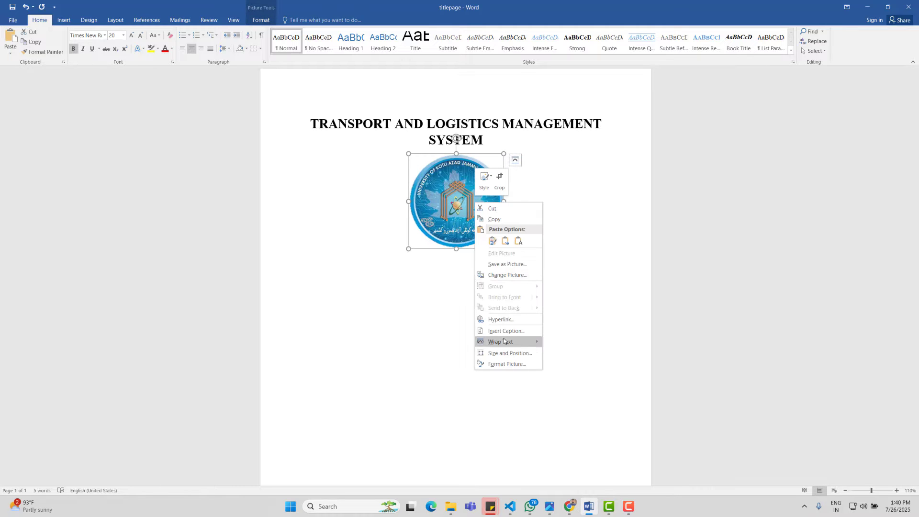
pyautogui.moveTo(501, 341)
pyautogui.click(582, 407)
pyautogui.moveTo(474, 211); pyautogui.dragTo(455, 195)
pyautogui.click(559, 237)
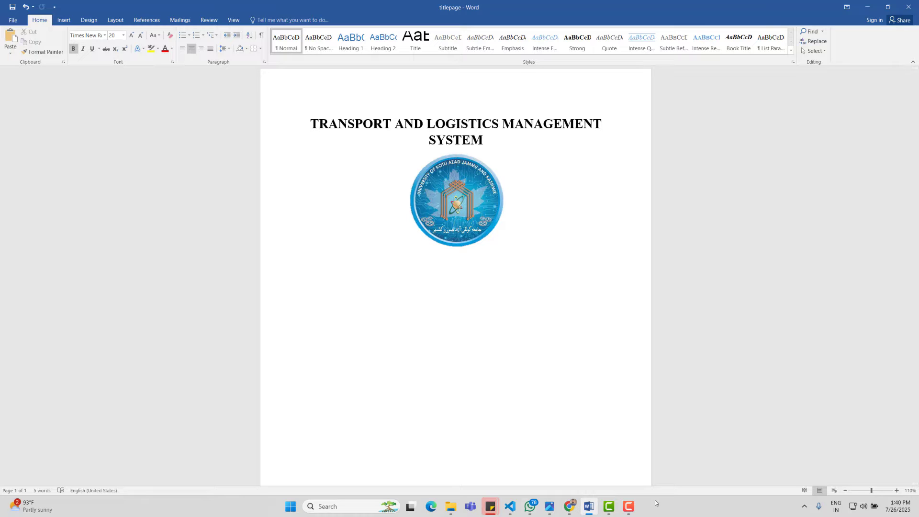
pyautogui.moveTo(569, 506)
pyautogui.click(615, 473)
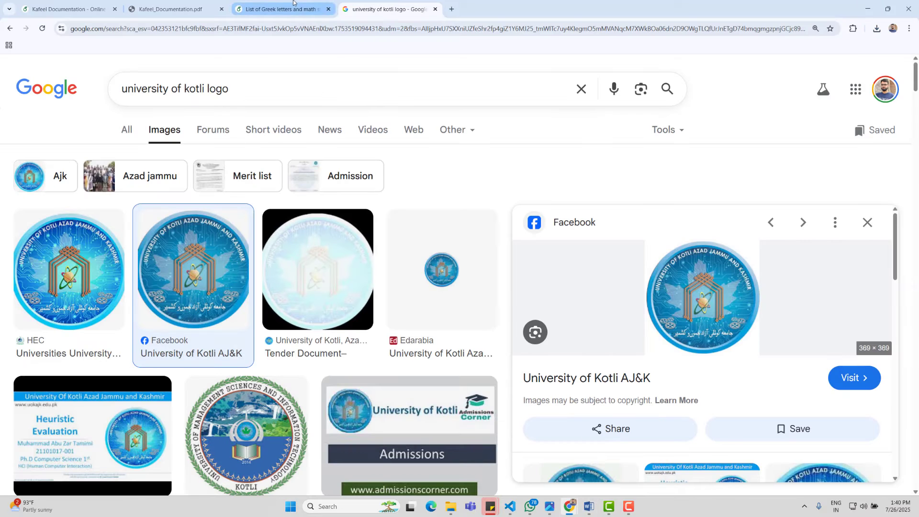
pyautogui.click(282, 9)
pyautogui.click(173, 9)
pyautogui.keyDown('ctrl'); pyautogui.scroll(5, 655, 311); pyautogui.keyUp('ctrl')
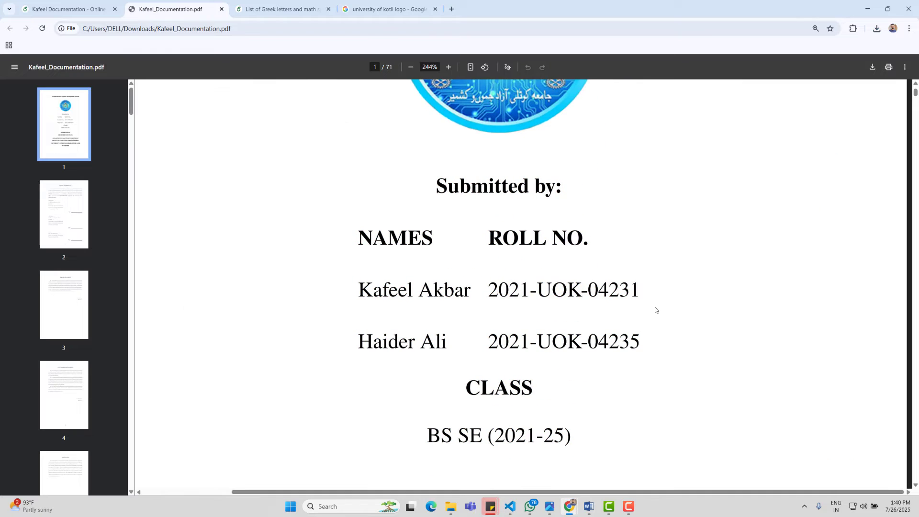
pyautogui.tripleClick(528, 194)
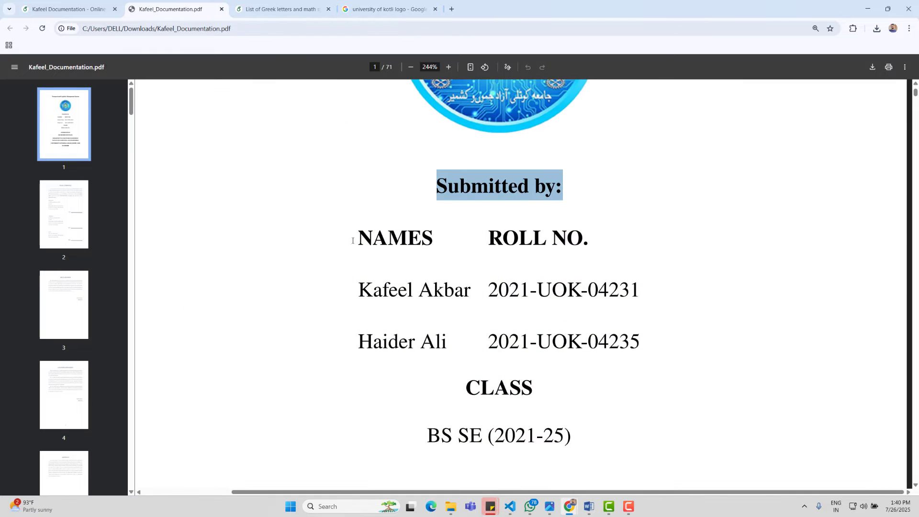
pyautogui.moveTo(353, 241); pyautogui.dragTo(469, 293)
pyautogui.click(365, 294)
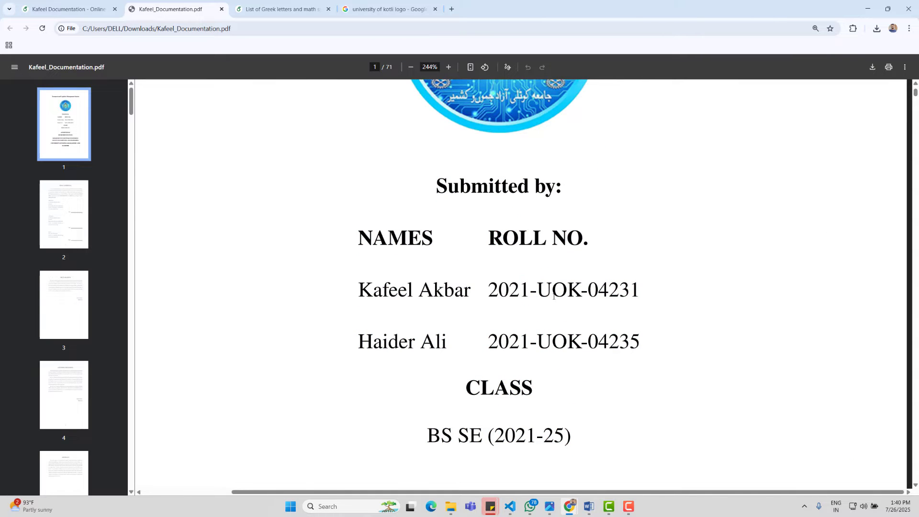
pyautogui.moveTo(537, 289); pyautogui.dragTo(642, 291)
pyautogui.click(660, 359)
pyautogui.moveTo(430, 181); pyautogui.dragTo(564, 191)
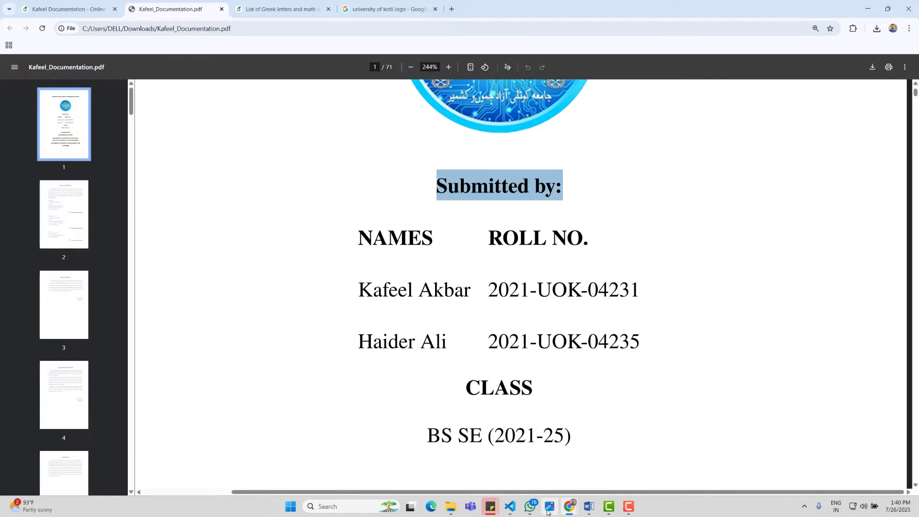
pyautogui.click(586, 508)
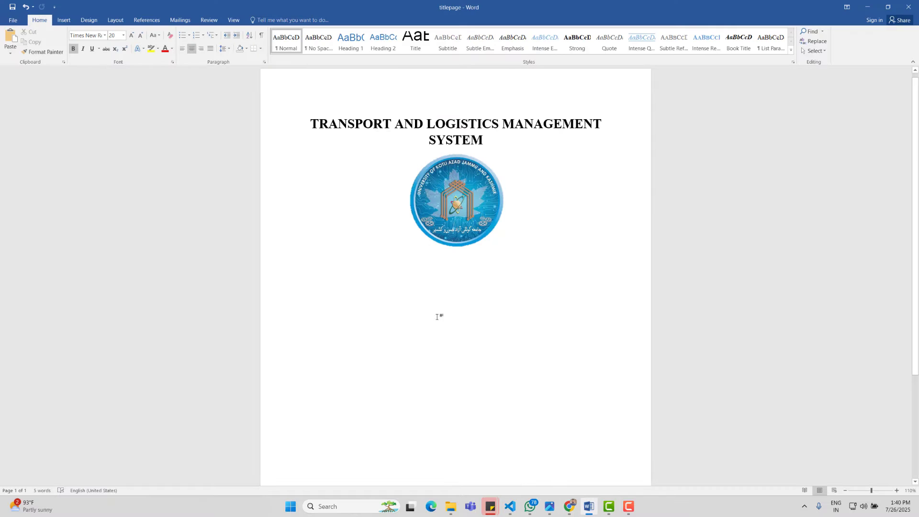
# Step: Insert a 2-column, 5-row table and move it beneath the logo
pyautogui.click(64, 20)
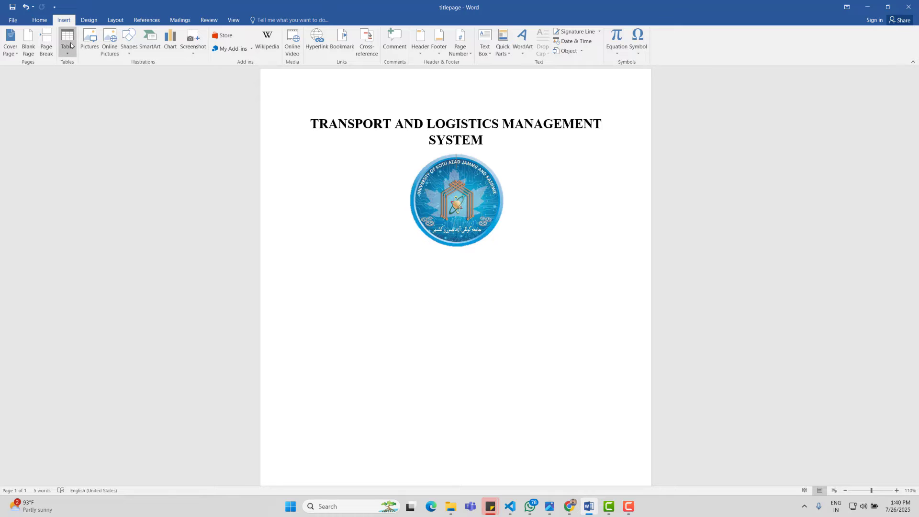
pyautogui.click(67, 39)
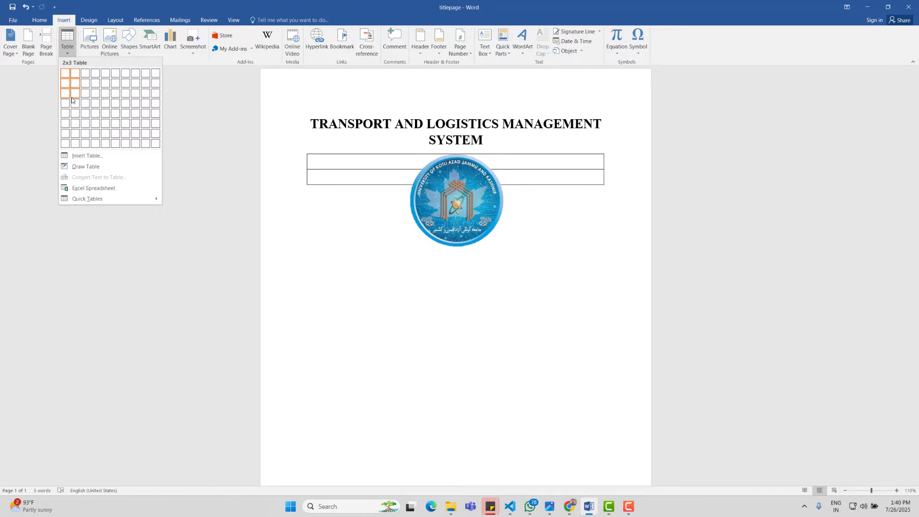
pyautogui.click(72, 120)
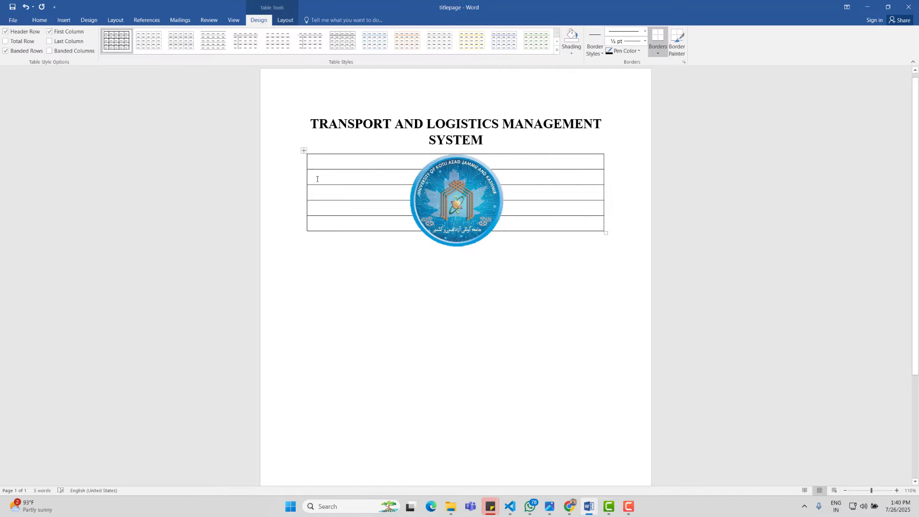
pyautogui.moveTo(304, 150); pyautogui.dragTo(304, 250)
pyautogui.moveTo(304, 173); pyautogui.dragTo(303, 256)
pyautogui.click(381, 377)
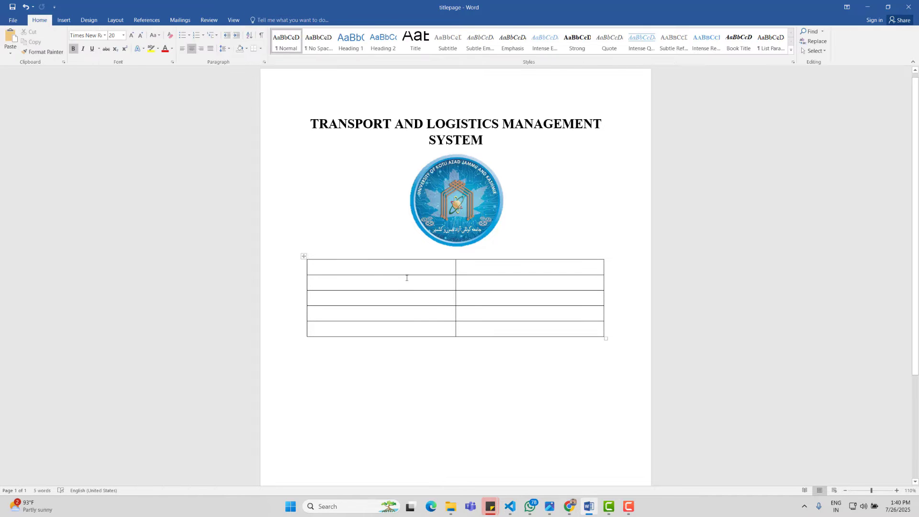
pyautogui.moveTo(408, 267); pyautogui.dragTo(526, 268)
# Step: Check Kafeel_Documentation.pdf in Chrome, then select the table's first row in Word
pyautogui.click(569, 506)
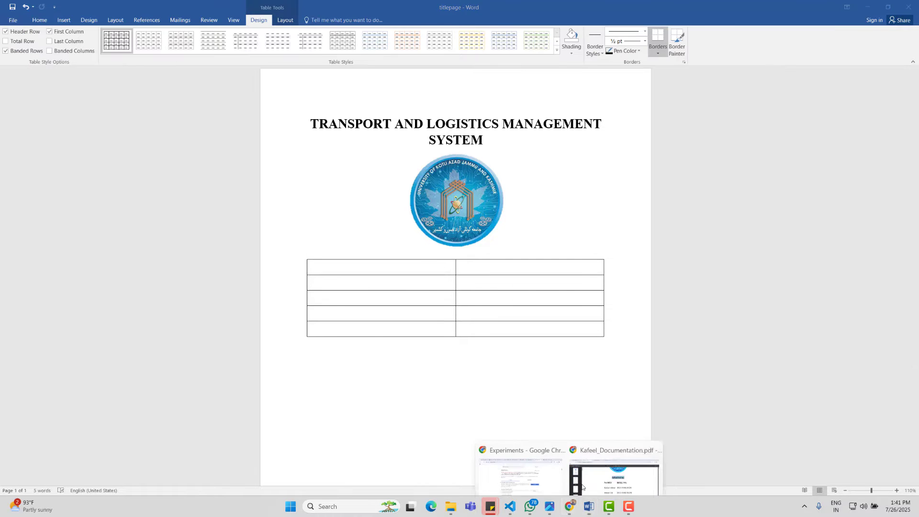
pyautogui.click(617, 467)
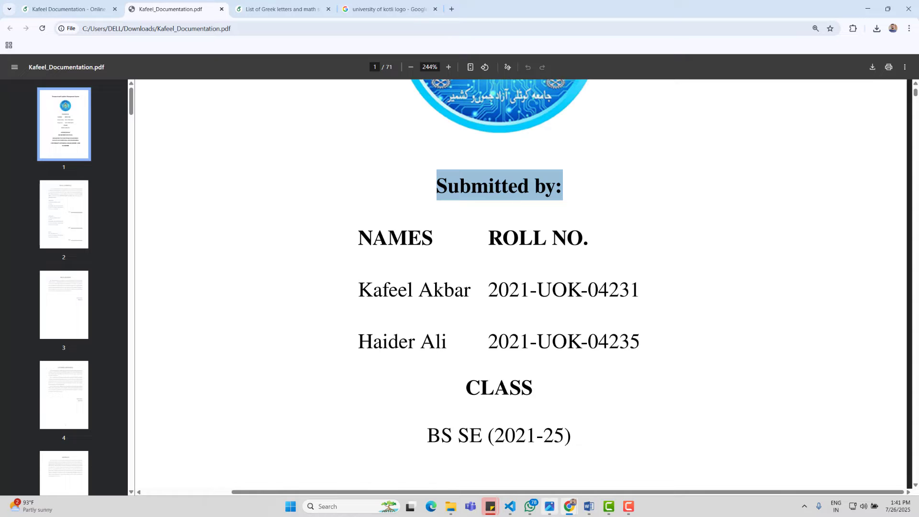
pyautogui.click(589, 507)
pyautogui.click(428, 265)
pyautogui.moveTo(429, 264)
pyautogui.mouseDown()
pyautogui.moveTo(526, 264)
pyautogui.moveTo(423, 266)
pyautogui.mouseUp()
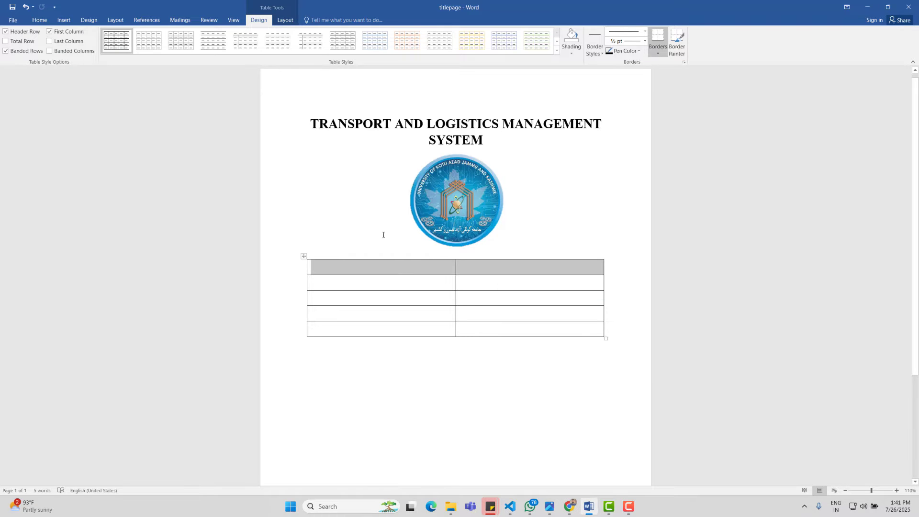
# Step: Merge the table's first row and type the heading 'Submitted By'
pyautogui.click(285, 20)
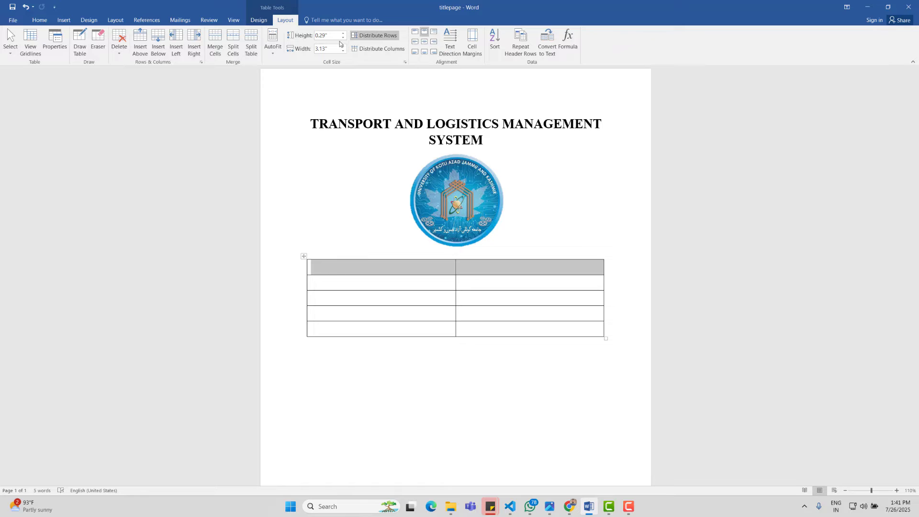
pyautogui.click(216, 41)
pyautogui.click(380, 246)
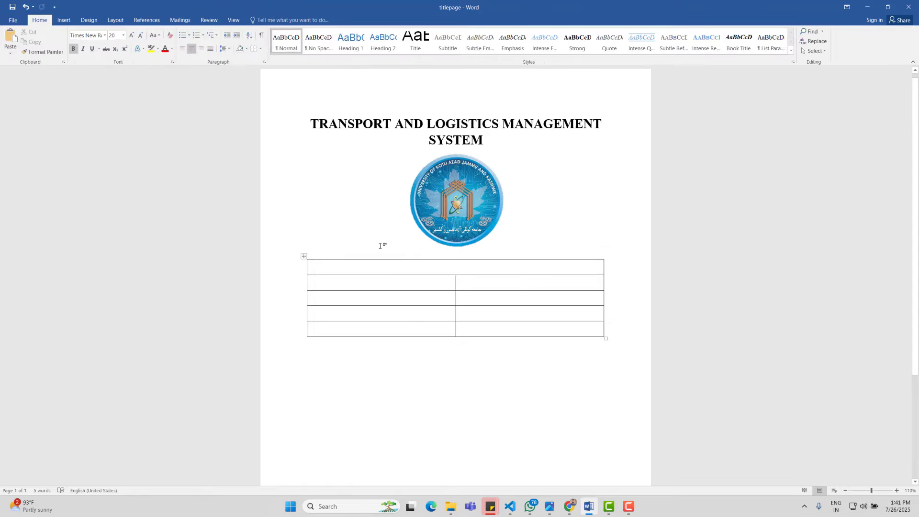
pyautogui.hotkey('ctrl', 'z')
pyautogui.hotkey('ctrl', 'y')
pyautogui.write('Subm')
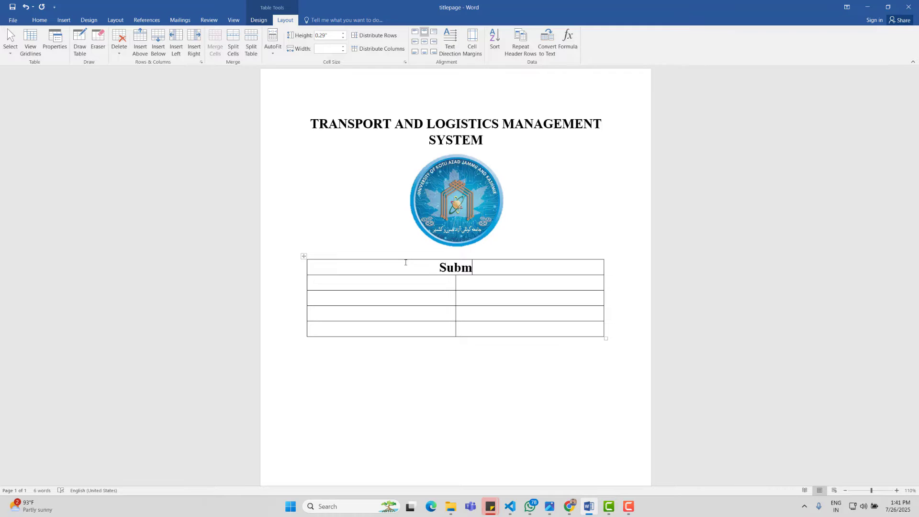
pyautogui.write('itted By')
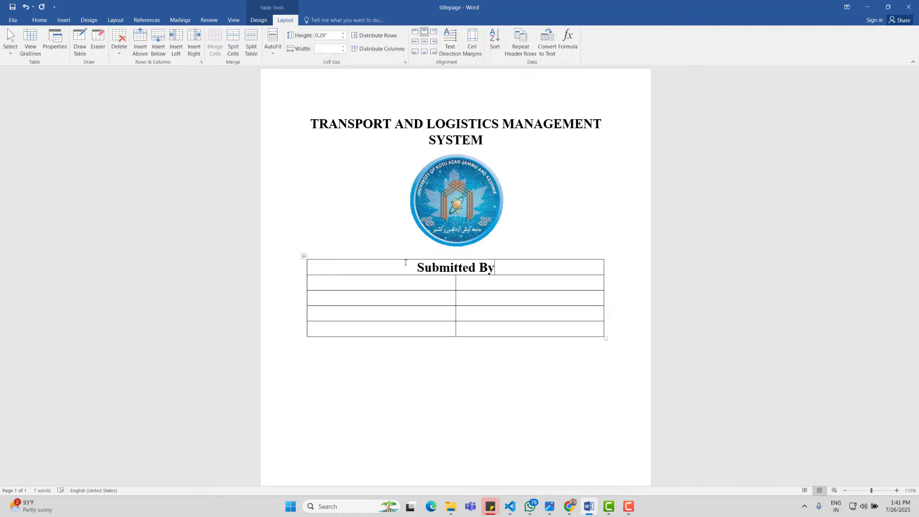
# Step: Add 'Name' and 'Roll Number' headers and enter both students' names
pyautogui.click(405, 277)
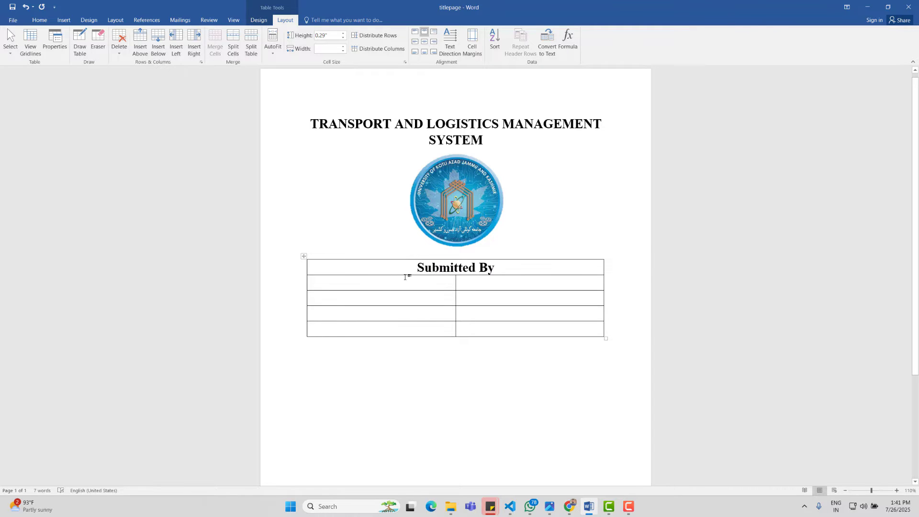
pyautogui.write('Name')
pyautogui.write('Roll Numb')
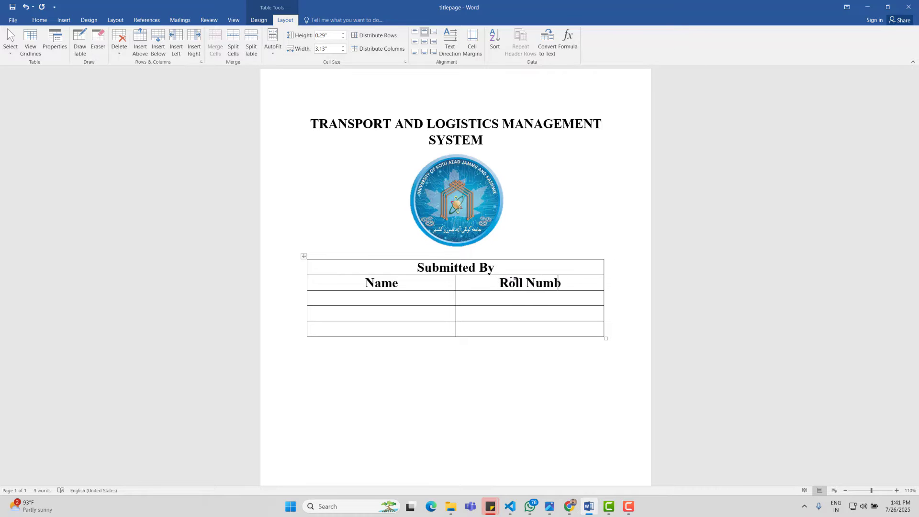
pyautogui.write('er')
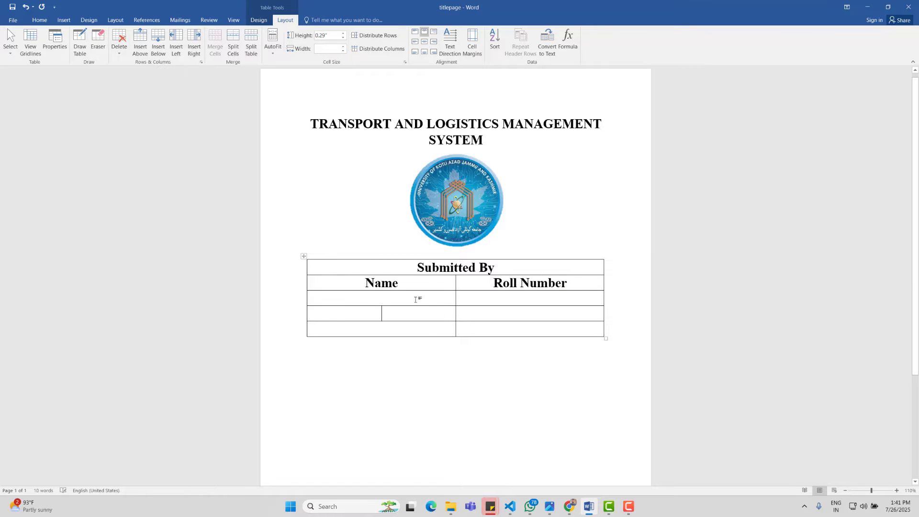
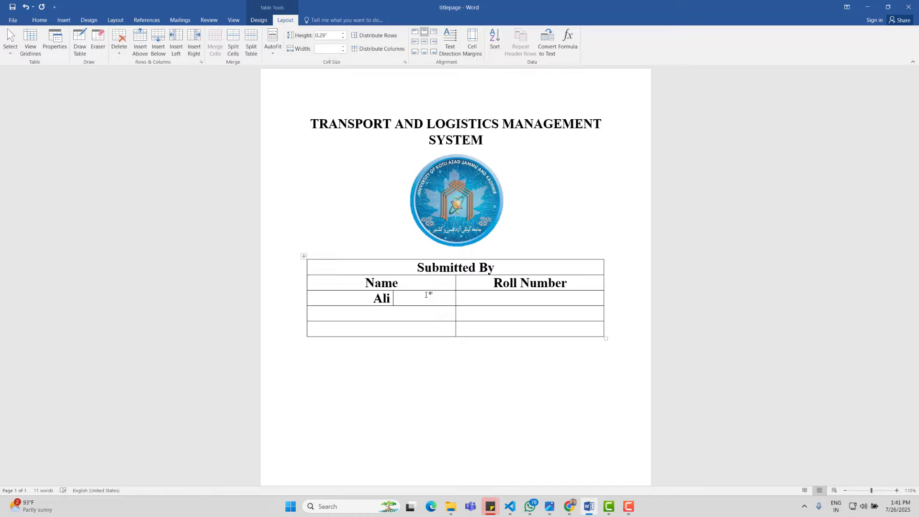
pyautogui.click(426, 315)
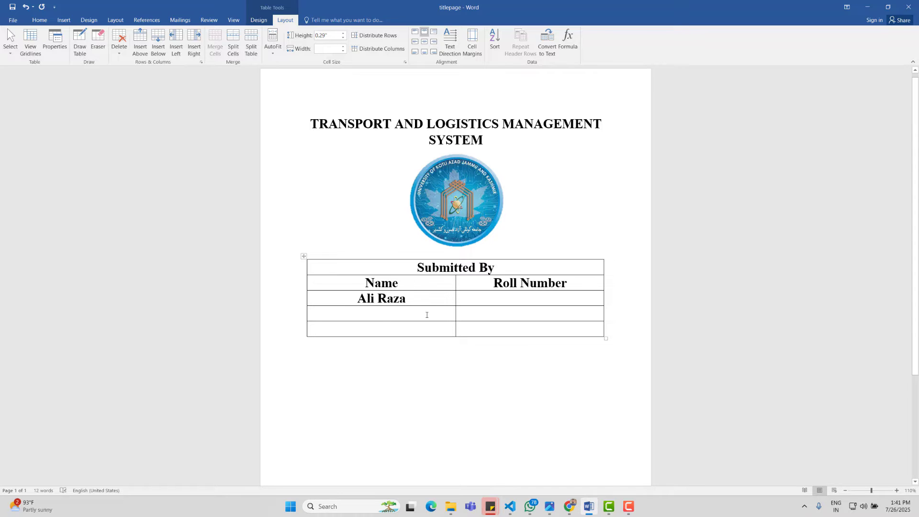
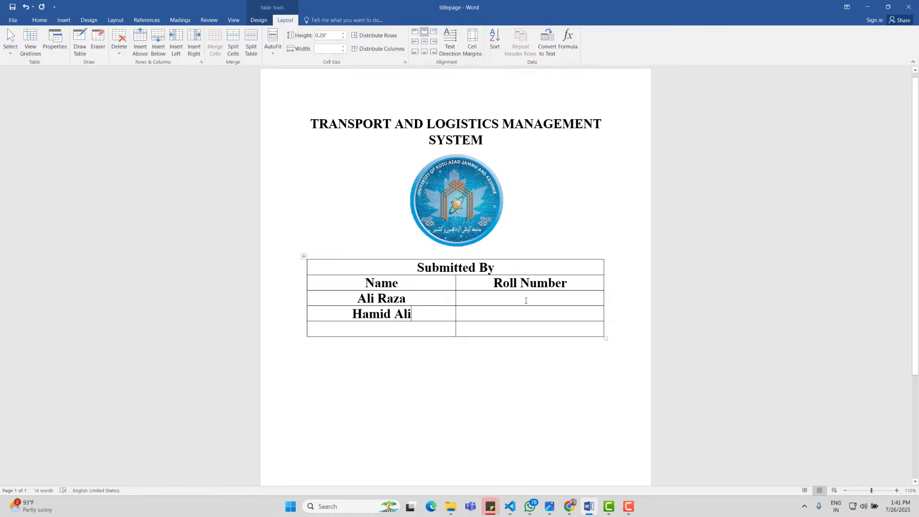
# Step: Enter both students' roll numbers and remove bold from the two student rows
pyautogui.click(526, 300)
pyautogui.press('Down')
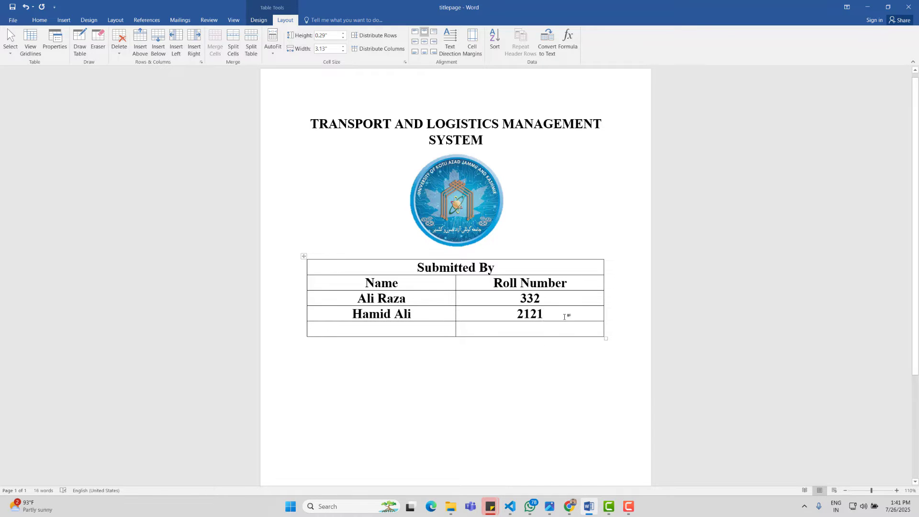
pyautogui.moveTo(564, 316); pyautogui.dragTo(355, 303)
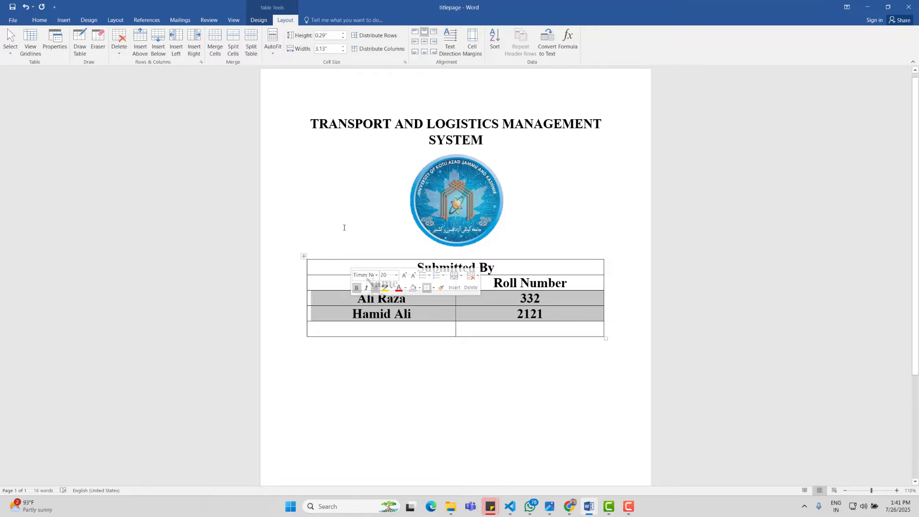
pyautogui.hotkey('ctrl', 'b')
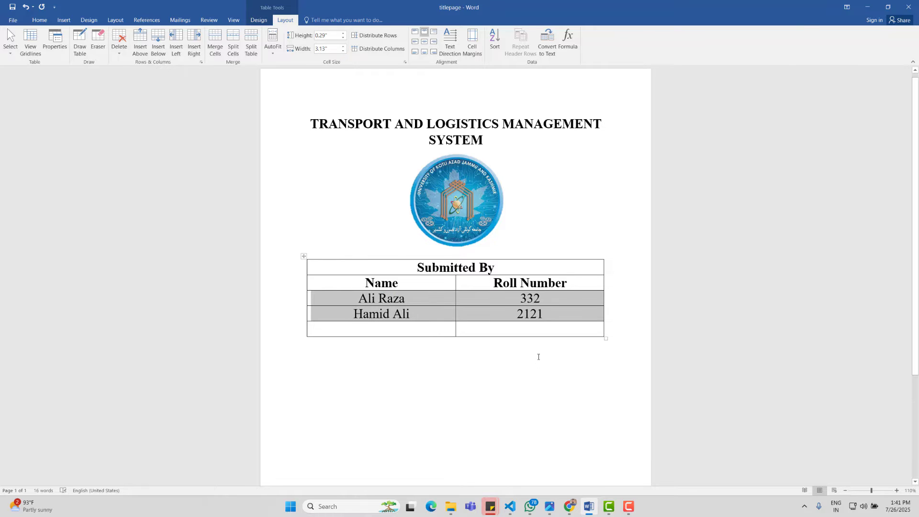
pyautogui.click(358, 250)
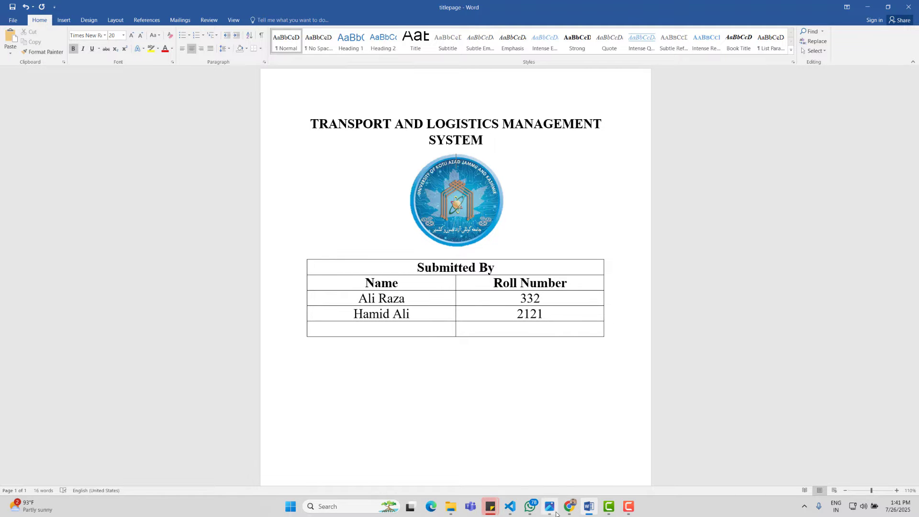
# Step: Check the CLASS heading and class line in the reference PDF, then return to Word
pyautogui.moveTo(570, 507)
pyautogui.click(625, 456)
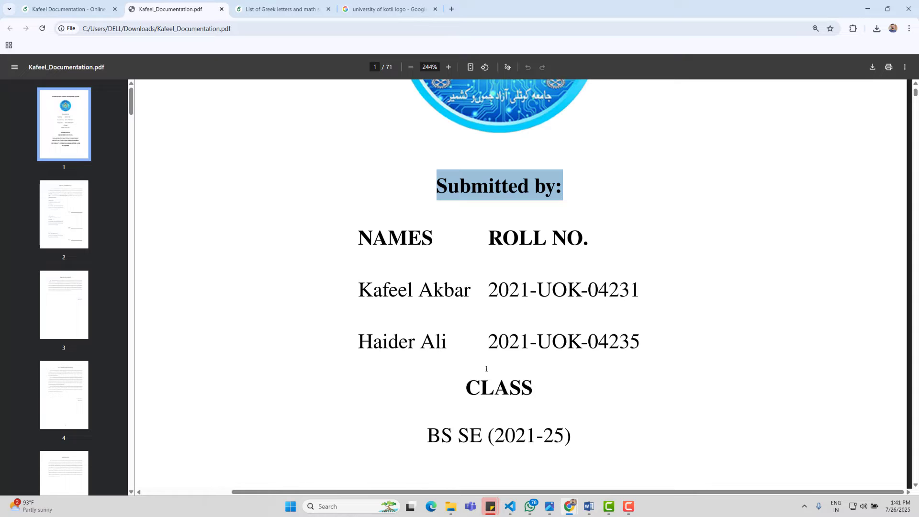
pyautogui.moveTo(520, 381); pyautogui.dragTo(457, 379)
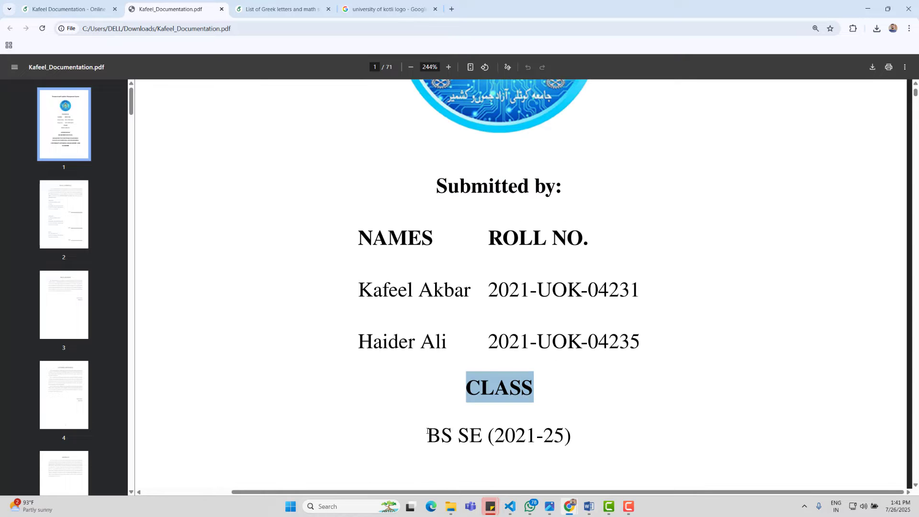
pyautogui.moveTo(426, 436); pyautogui.dragTo(573, 437)
pyautogui.click(589, 507)
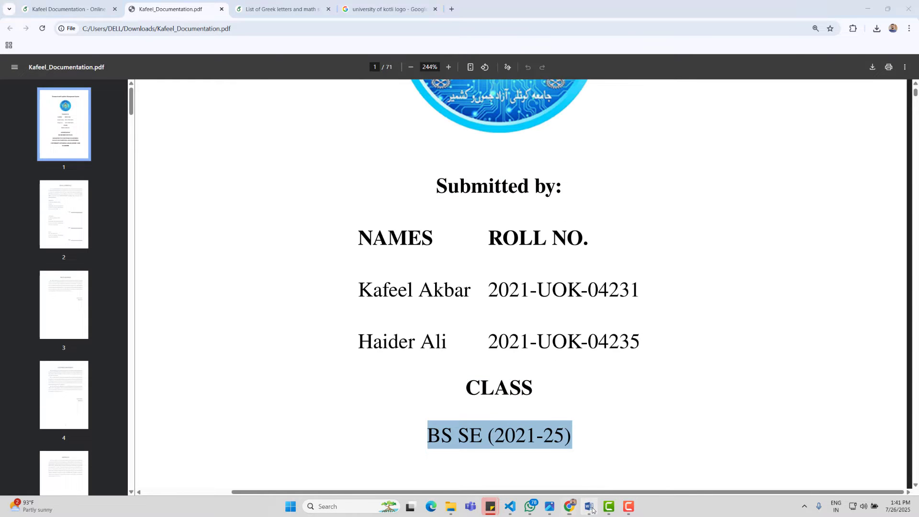
pyautogui.rightClick(409, 329)
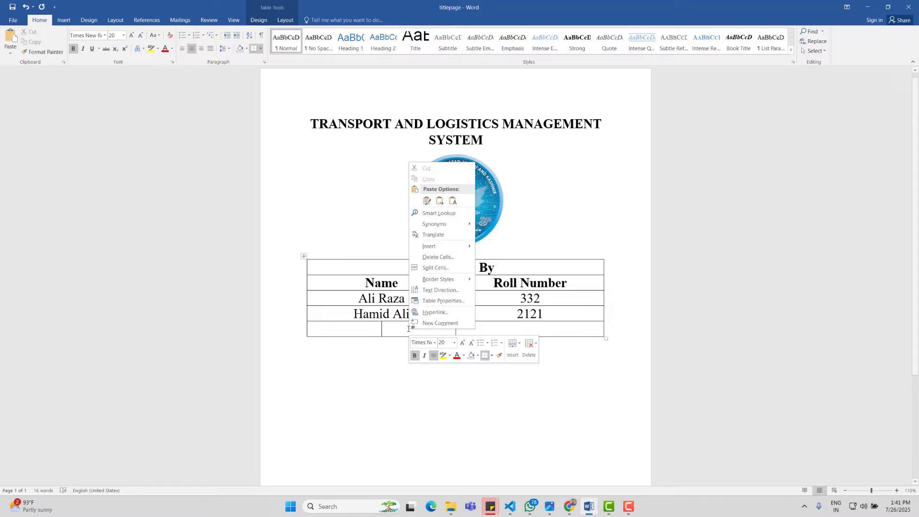
# Step: Insert two new rows below the last student row
pyautogui.click(364, 331)
pyautogui.rightClick(363, 330)
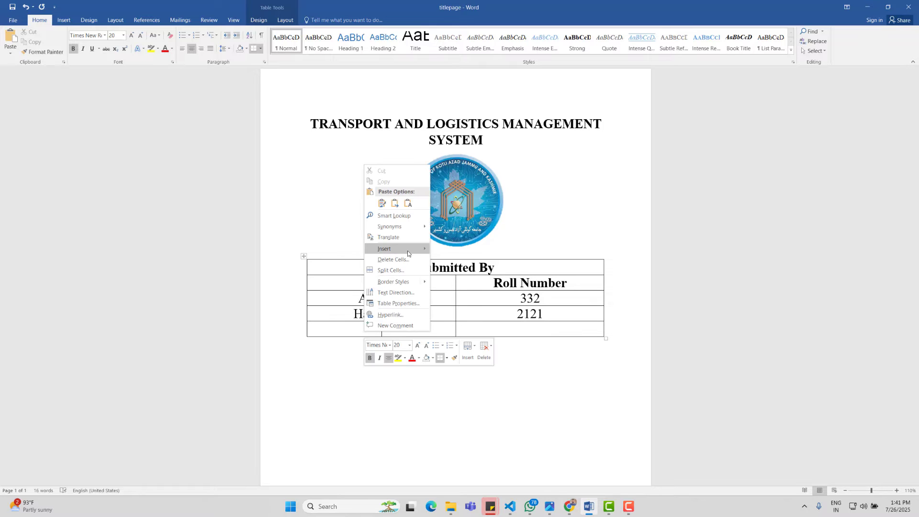
pyautogui.moveTo(407, 249)
pyautogui.click(466, 282)
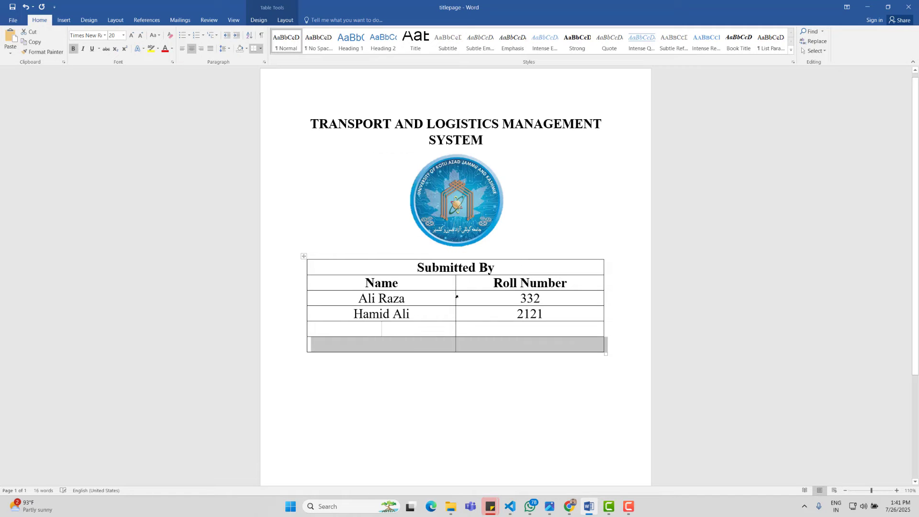
pyautogui.click(410, 324)
pyautogui.rightClick(410, 325)
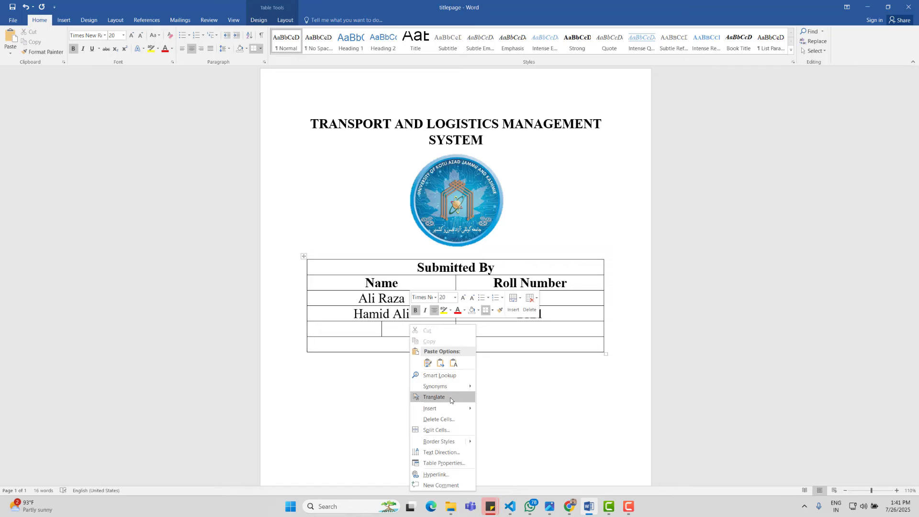
pyautogui.moveTo(454, 413)
pyautogui.click(512, 433)
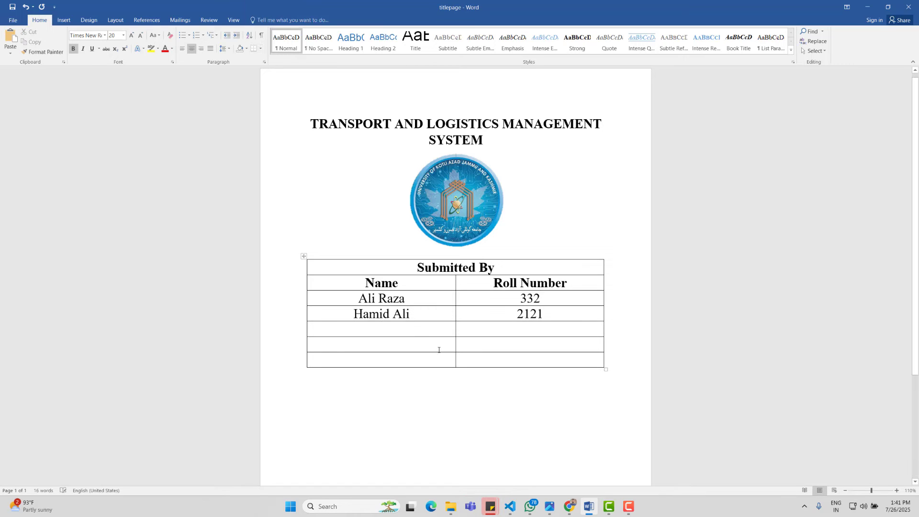
# Step: Merge each of the two new rows into a single full-width cell
pyautogui.moveTo(467, 352); pyautogui.dragTo(503, 340)
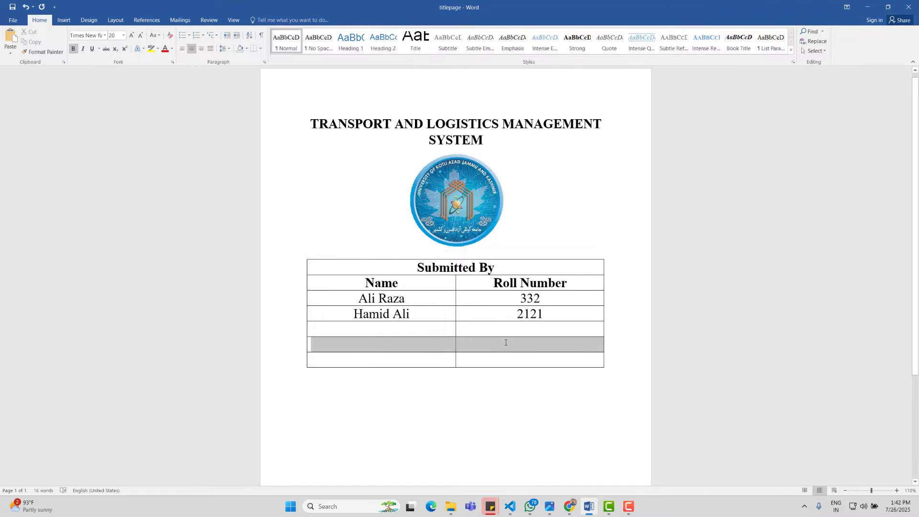
pyautogui.click(286, 20)
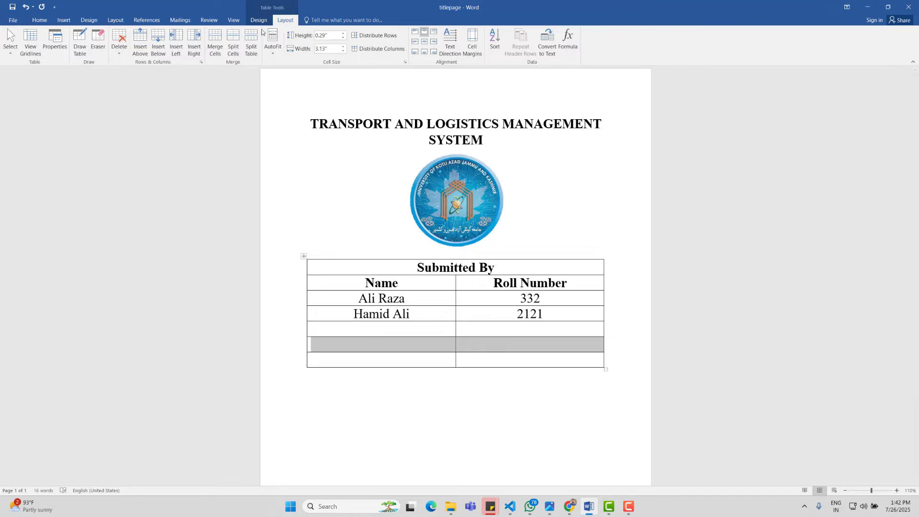
pyautogui.click(215, 42)
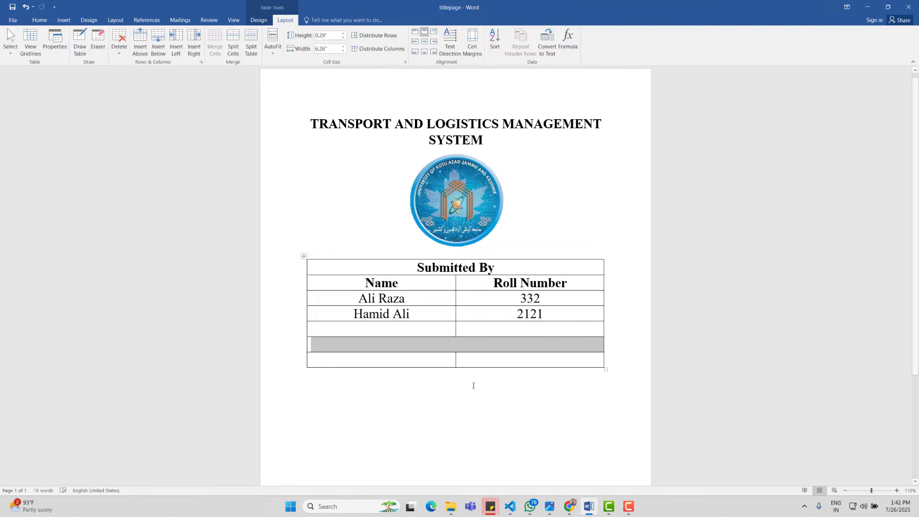
pyautogui.click(412, 354)
pyautogui.moveTo(412, 354); pyautogui.dragTo(565, 359)
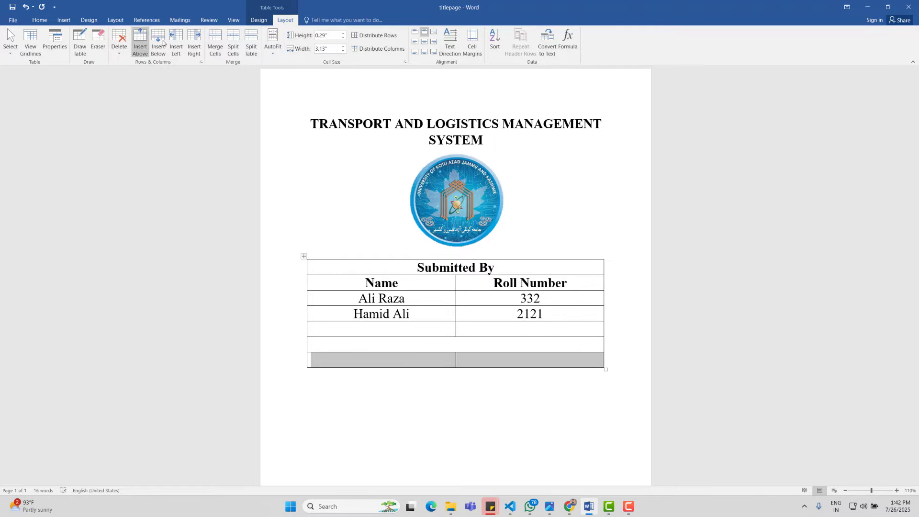
pyautogui.click(215, 42)
# Step: Type 'Class' and 'BS SE 2018-22' in the merged rows, unbolding the BS SE 2018-22 line
pyautogui.click(367, 345)
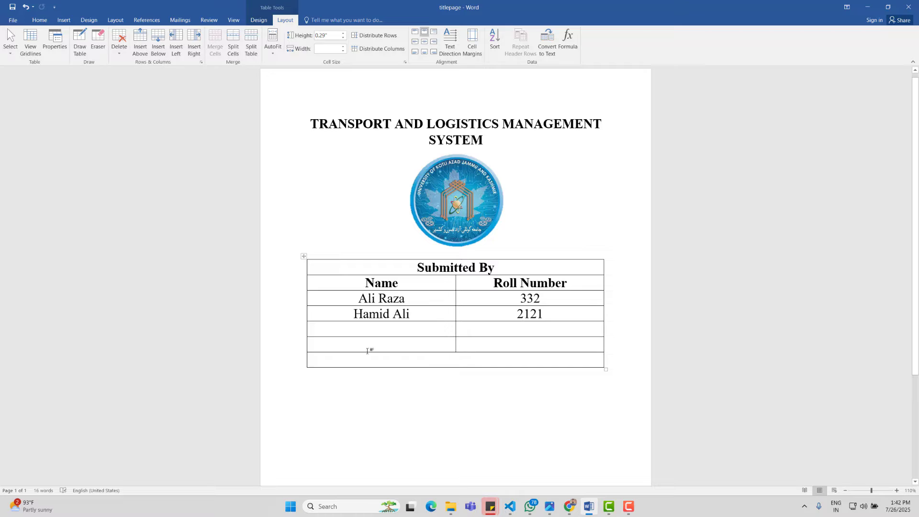
pyautogui.write('Class')
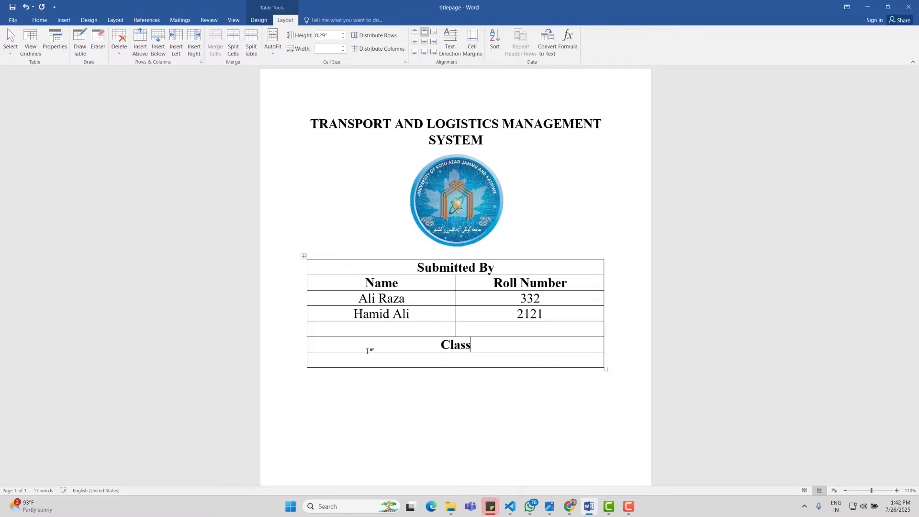
pyautogui.write('BS SE 2018-22')
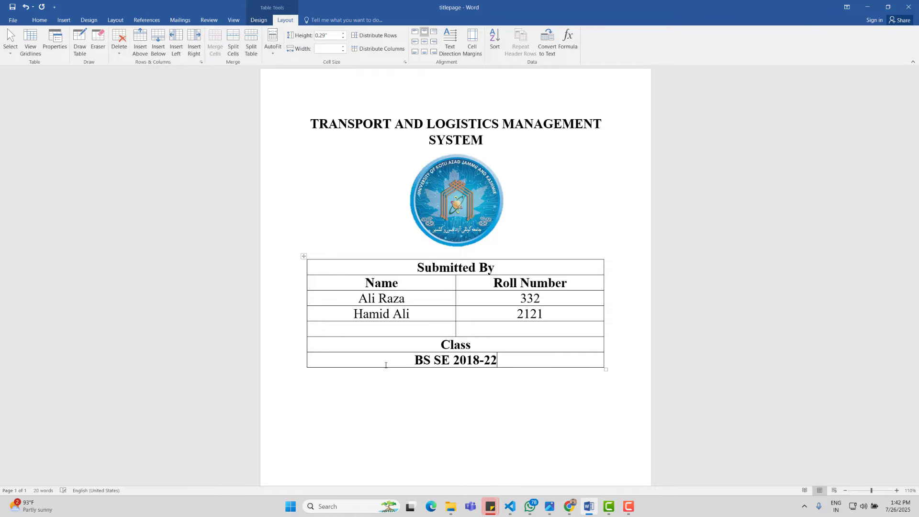
pyautogui.click(437, 396)
pyautogui.moveTo(569, 507)
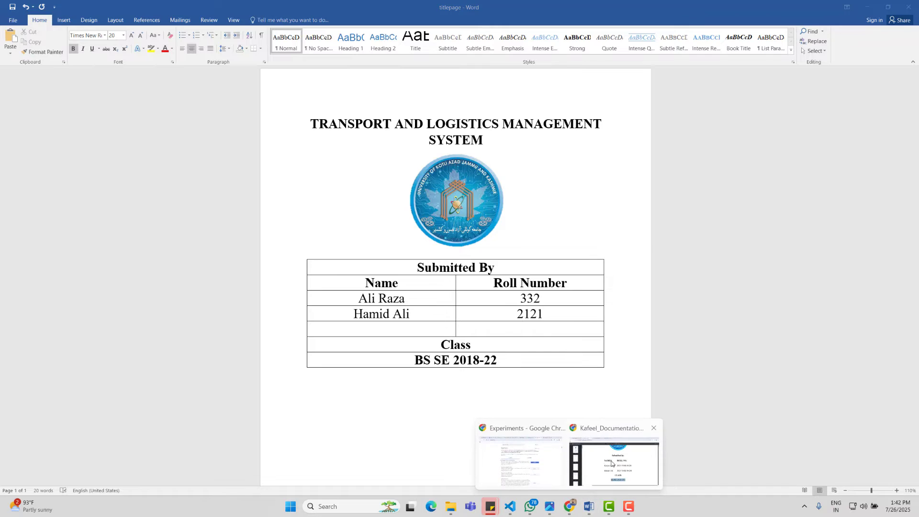
pyautogui.click(612, 464)
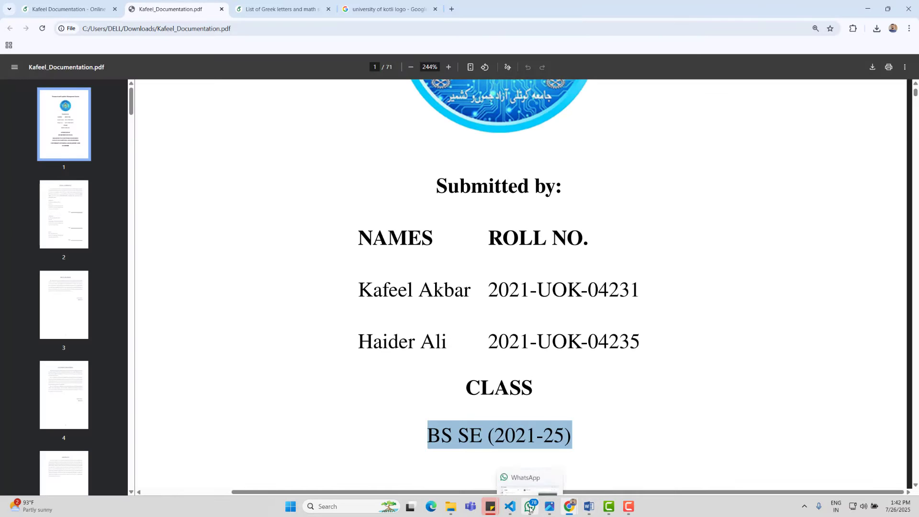
pyautogui.click(588, 506)
pyautogui.moveTo(509, 364); pyautogui.dragTo(404, 364)
pyautogui.hotkey('ctrl', 'b')
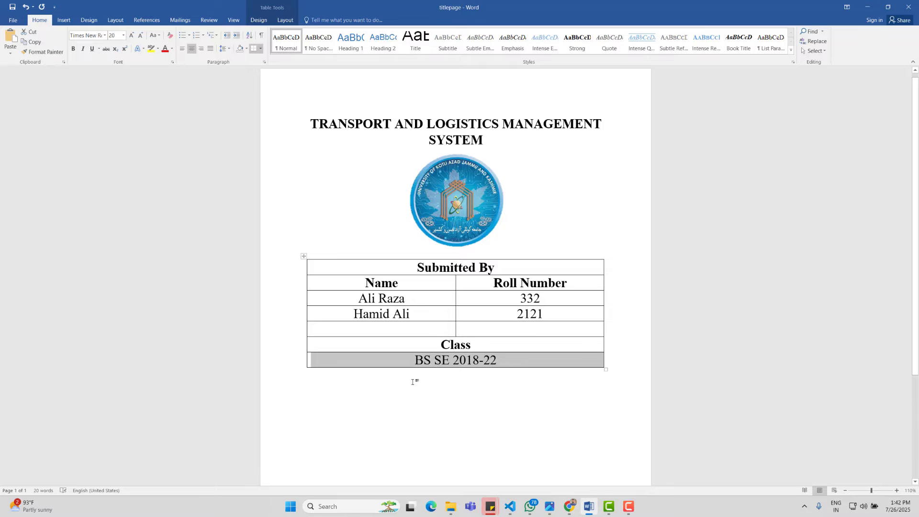
# Step: Apply No Border to the whole Submitted By table
pyautogui.click(412, 381)
pyautogui.click(304, 256)
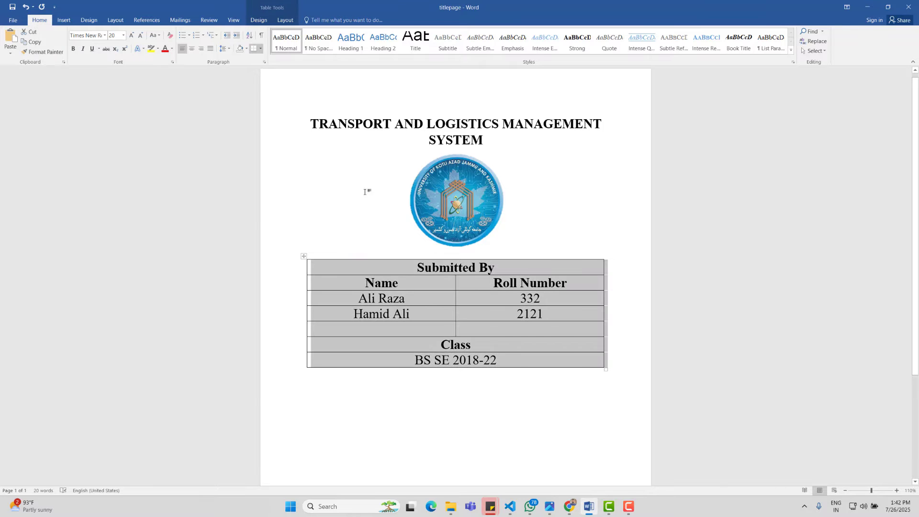
pyautogui.click(259, 48)
pyautogui.click(269, 100)
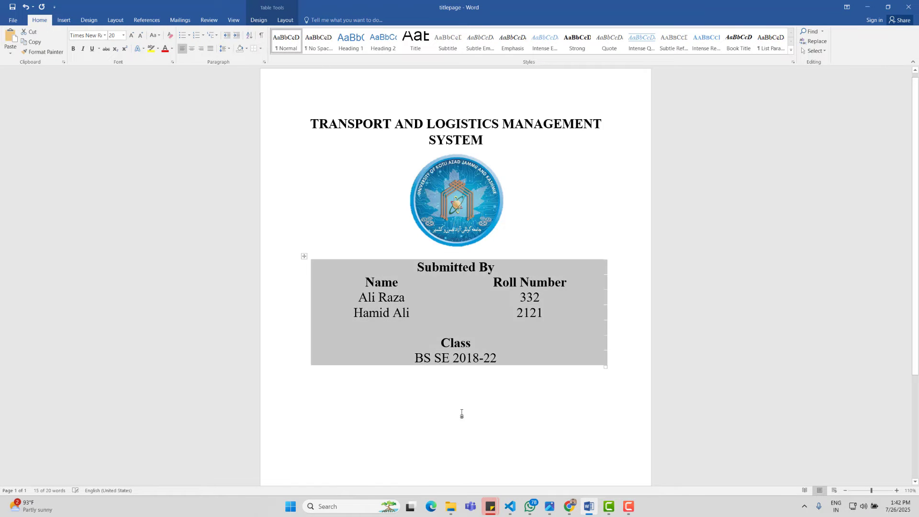
pyautogui.click(461, 411)
# Step: Compare the borderless table with the reference PDF and come back to Word
pyautogui.keyDown('ctrl'); pyautogui.scroll(-3, 504, 333); pyautogui.keyUp('ctrl')
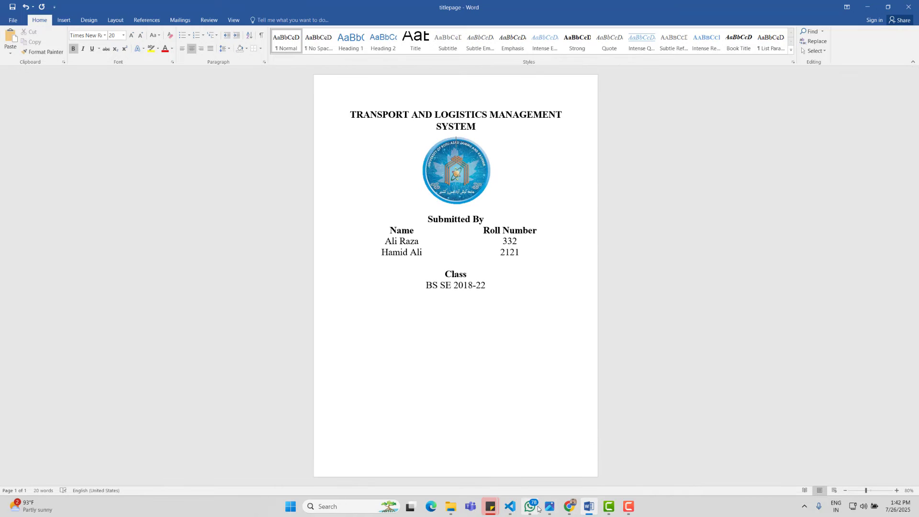
pyautogui.moveTo(569, 506)
pyautogui.click(620, 459)
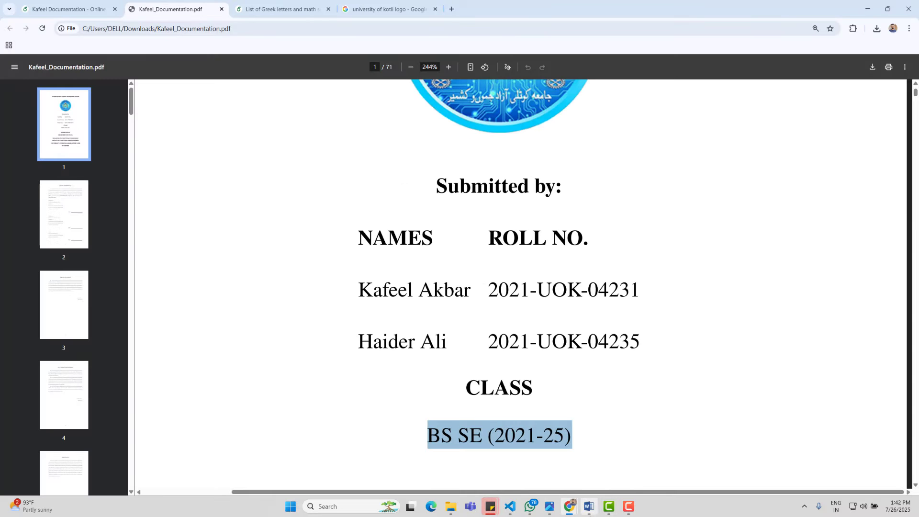
pyautogui.click(589, 460)
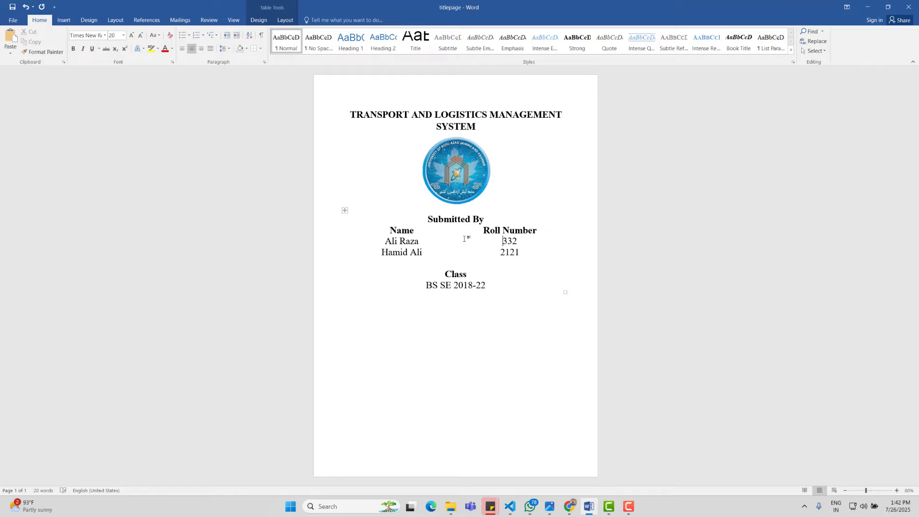
# Step: Temporarily show all borders and drag the table's left and right edges inward
pyautogui.click(342, 211)
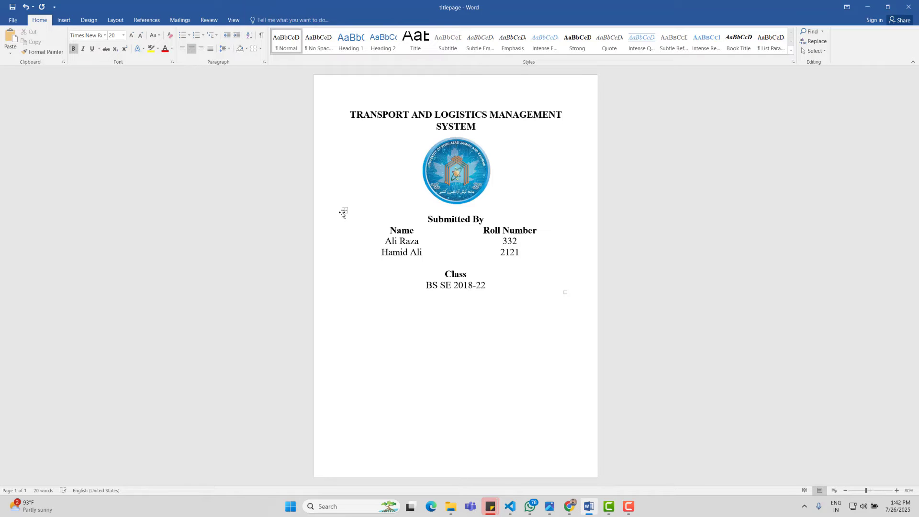
pyautogui.click(345, 211)
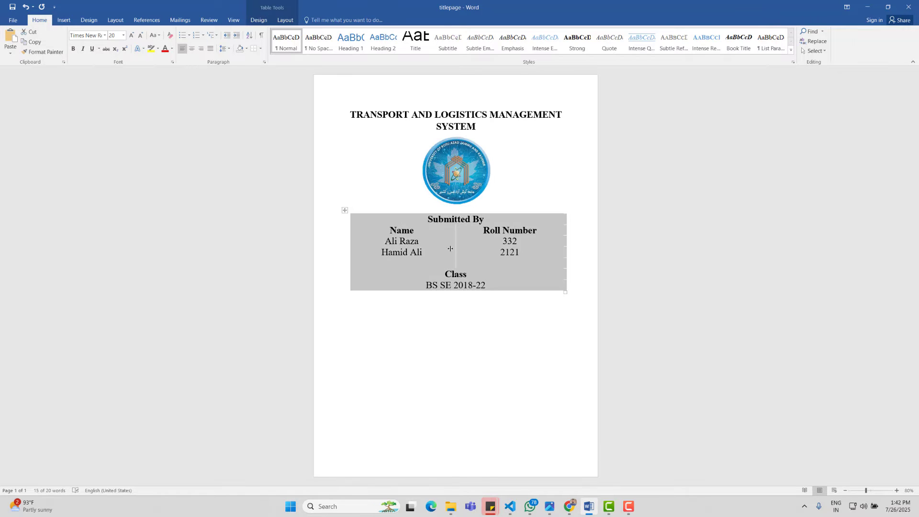
pyautogui.moveTo(450, 249); pyautogui.dragTo(455, 247)
pyautogui.click(263, 50)
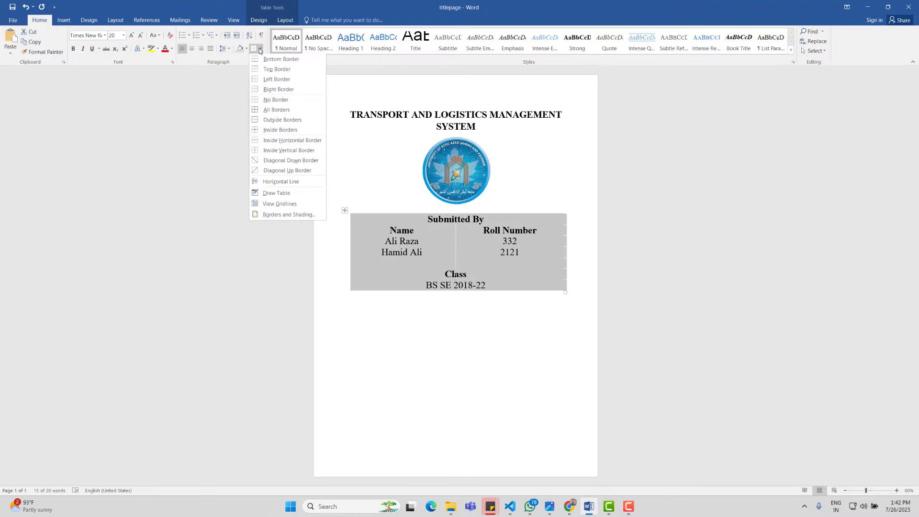
pyautogui.click(267, 111)
pyautogui.click(361, 224)
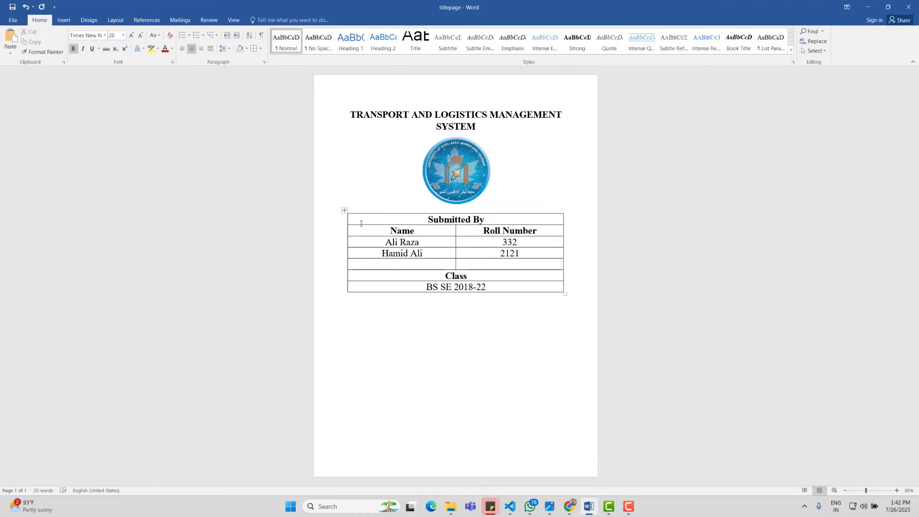
pyautogui.moveTo(343, 236)
pyautogui.moveTo(343, 236); pyautogui.dragTo(369, 236)
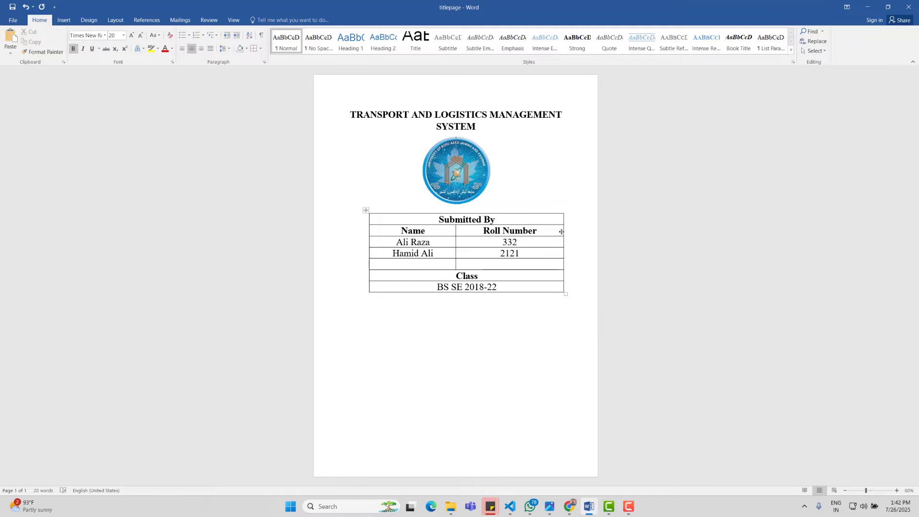
pyautogui.moveTo(562, 232); pyautogui.dragTo(548, 231)
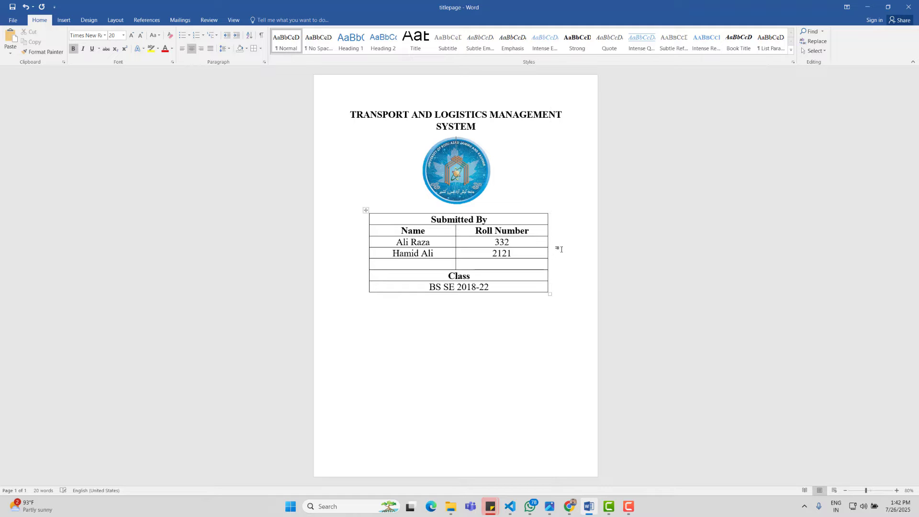
# Step: Give the Submitted By heading 1.5 line spacing
pyautogui.moveTo(489, 220); pyautogui.dragTo(431, 220)
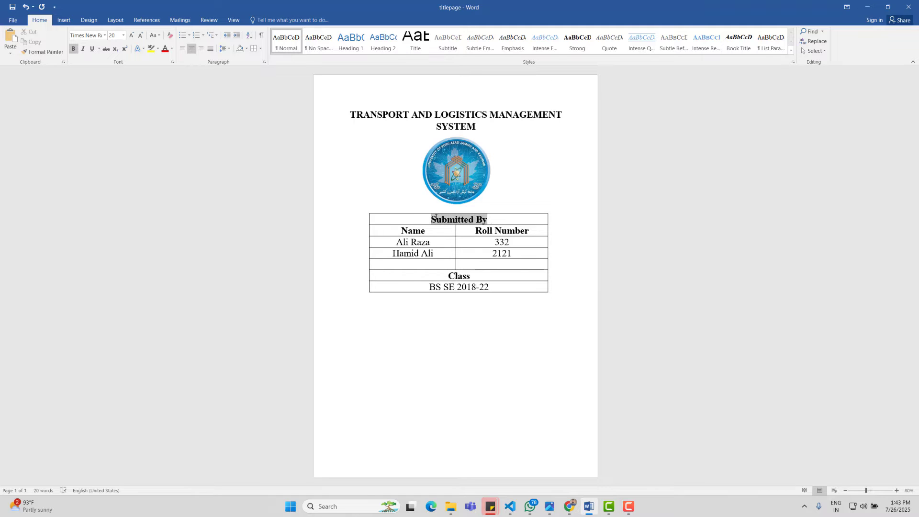
pyautogui.click(225, 49)
pyautogui.click(231, 83)
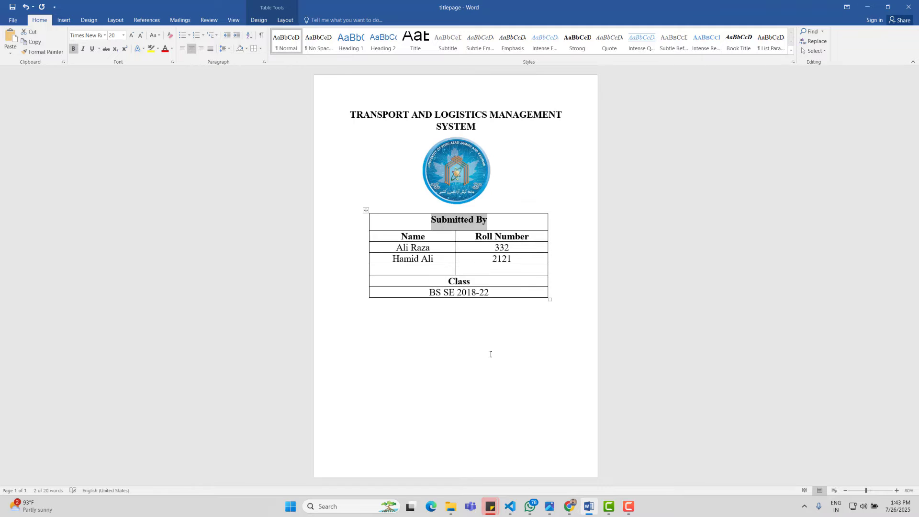
pyautogui.click(489, 322)
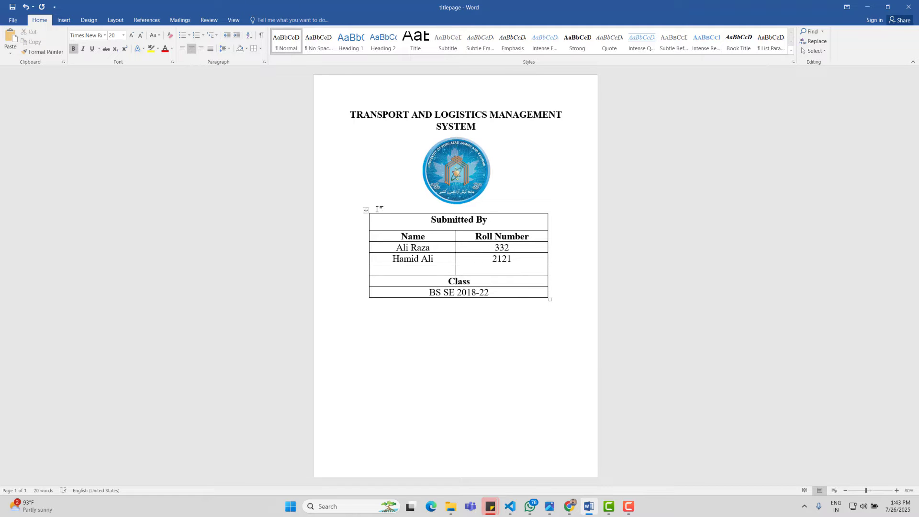
# Step: Remove all borders from the narrowed table again
pyautogui.click(366, 212)
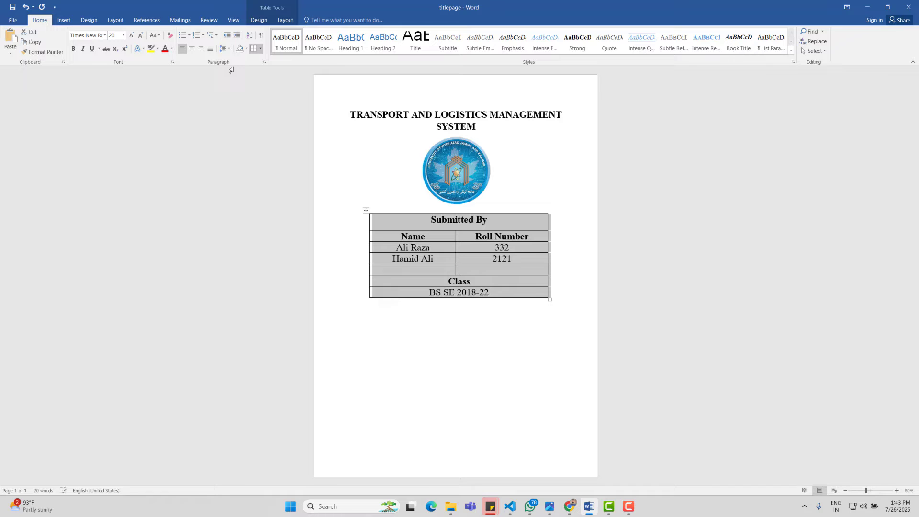
pyautogui.click(260, 48)
pyautogui.click(275, 99)
pyautogui.click(482, 374)
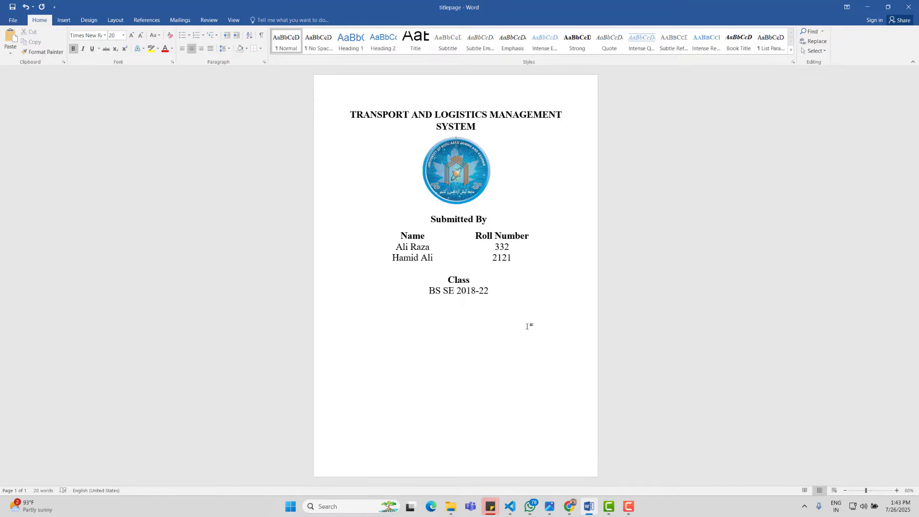
pyautogui.click(471, 269)
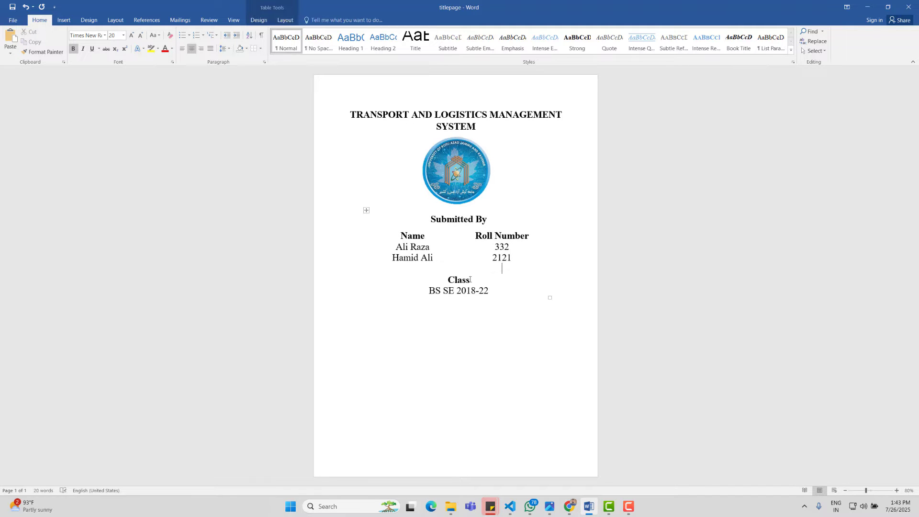
pyautogui.moveTo(473, 275); pyautogui.dragTo(475, 270)
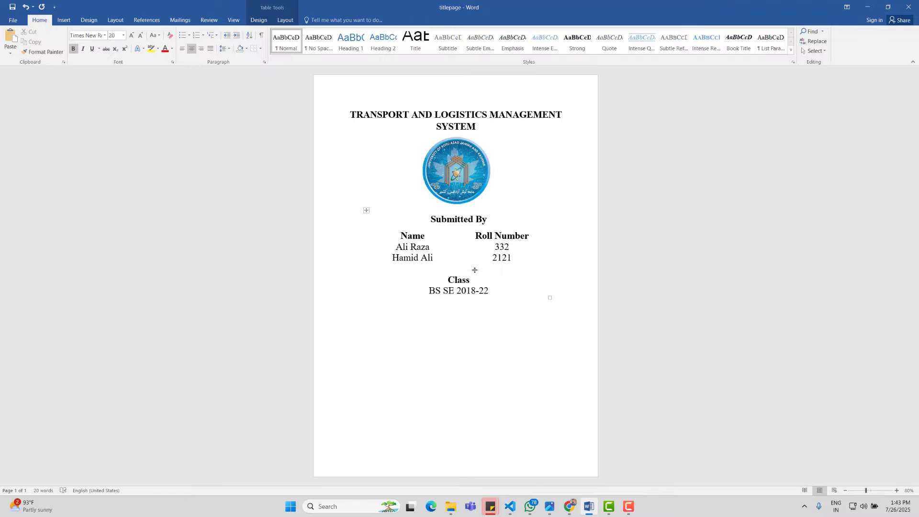
pyautogui.click(569, 506)
# Step: In the PDF, select the lines from SUPERVISED BY through KASHMIR, then go back to Word
pyautogui.click(618, 462)
pyautogui.click(624, 325)
pyautogui.scroll(-5, 627, 323)
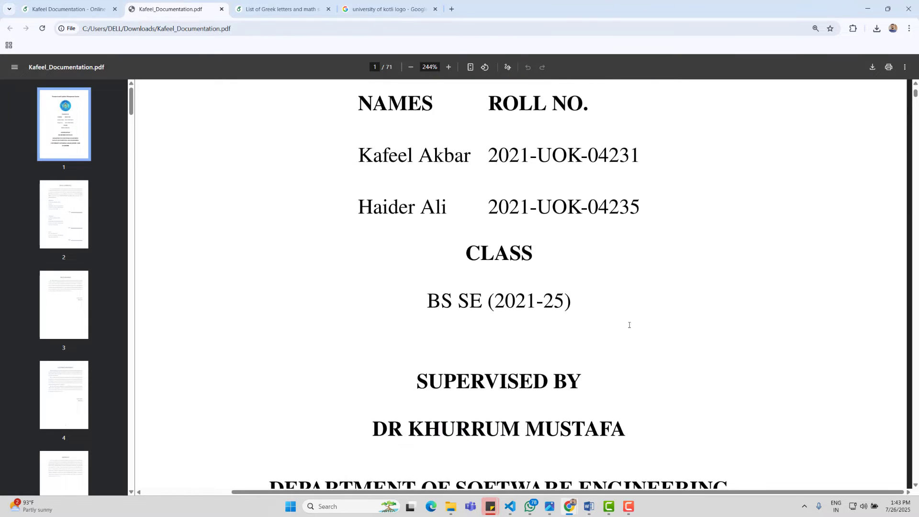
pyautogui.scroll(-5, 700, 305)
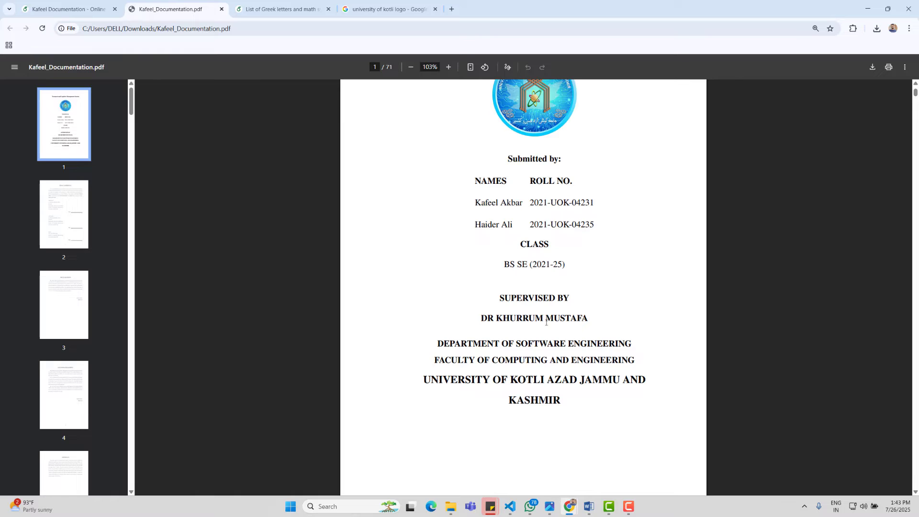
pyautogui.moveTo(500, 301); pyautogui.dragTo(619, 384)
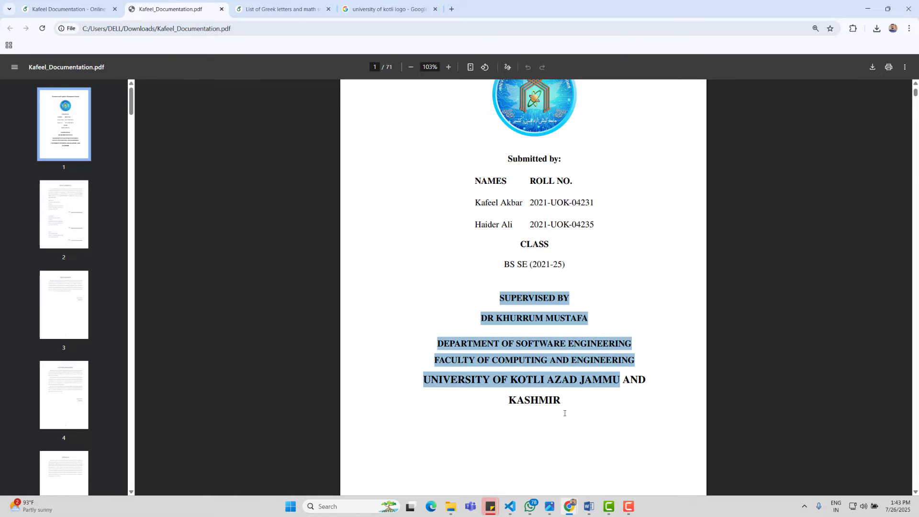
pyautogui.moveTo(559, 411); pyautogui.dragTo(564, 403)
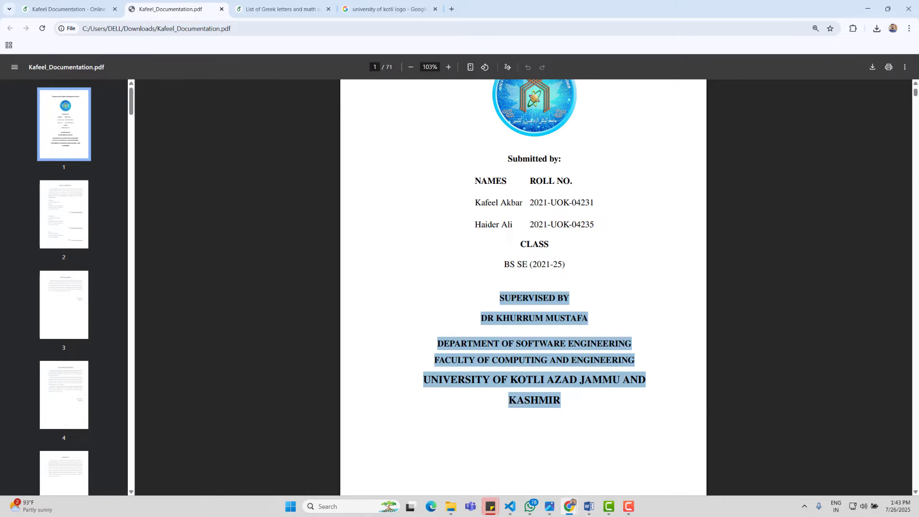
pyautogui.click(589, 506)
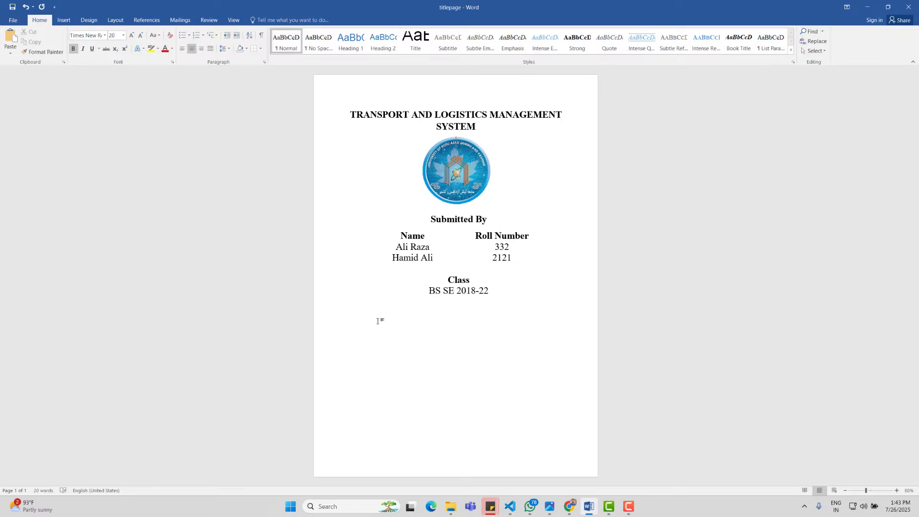
# Step: Paste the copied supervisor and department text on the empty line below the Class table
pyautogui.click(548, 296)
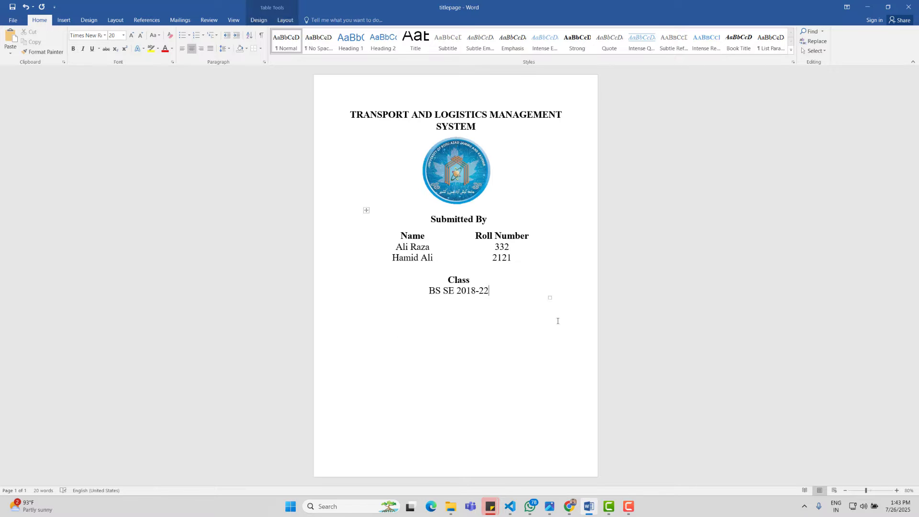
pyautogui.click(437, 330)
pyautogui.doubleClick(382, 338)
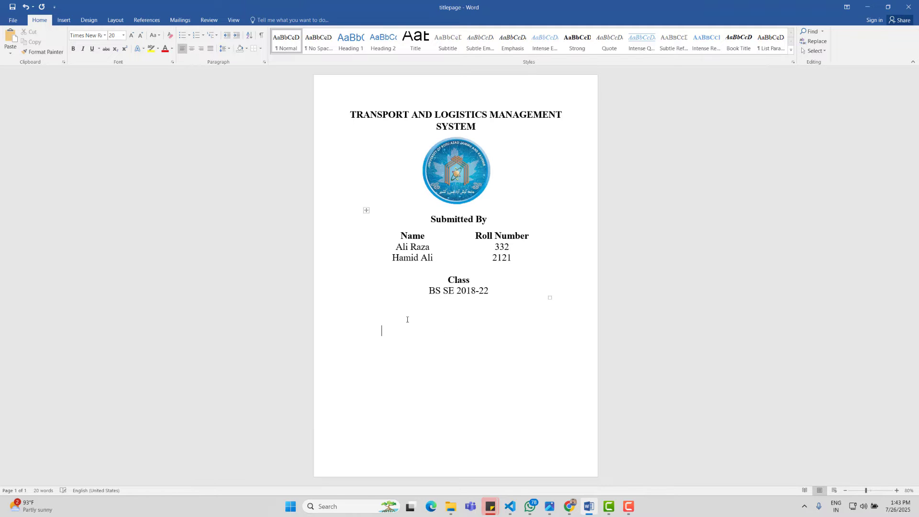
pyautogui.click(457, 152)
pyautogui.click(370, 338)
pyautogui.click(378, 323)
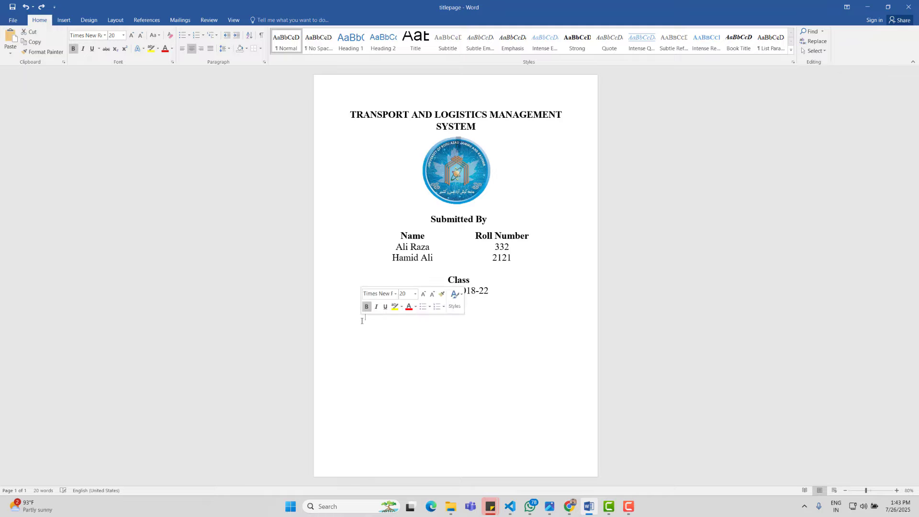
pyautogui.doubleClick(363, 327)
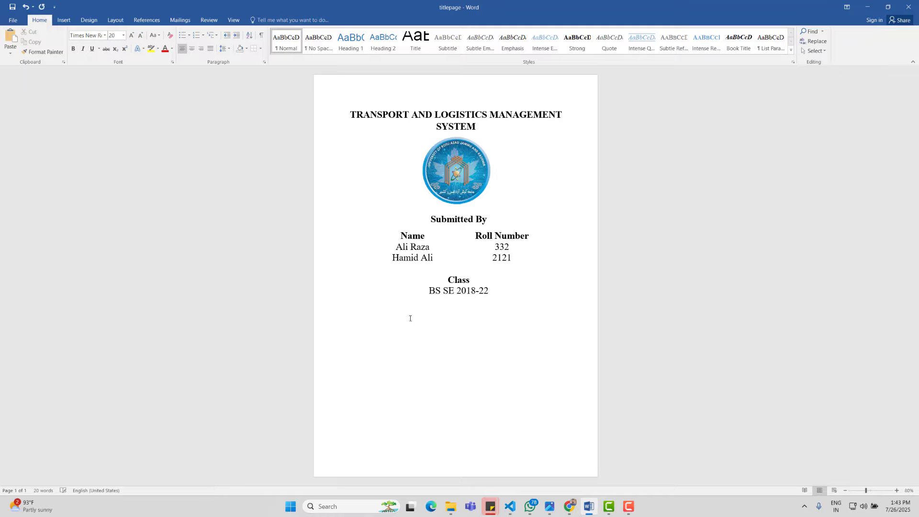
pyautogui.click(365, 320)
pyautogui.click(369, 326)
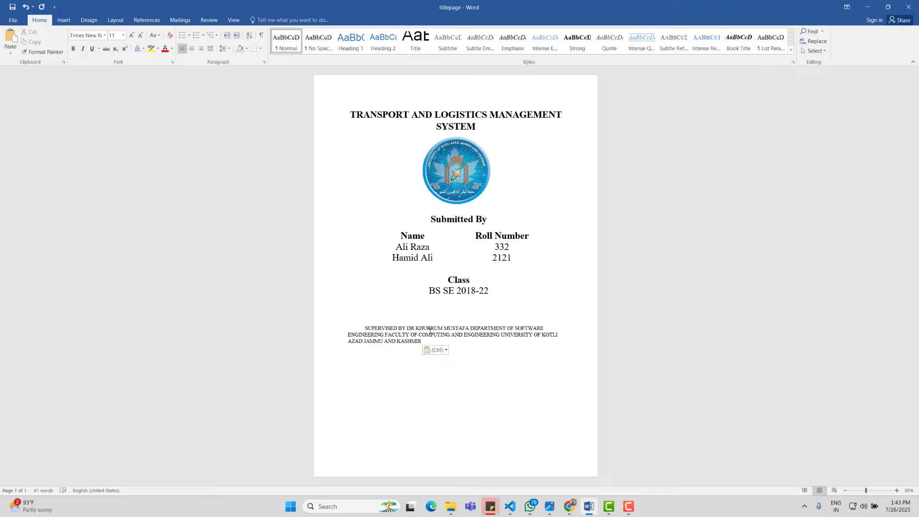
# Step: Break the pasted text into five lines: heading, supervisor, department, faculty, university
pyautogui.click(407, 329)
pyautogui.press('Return')
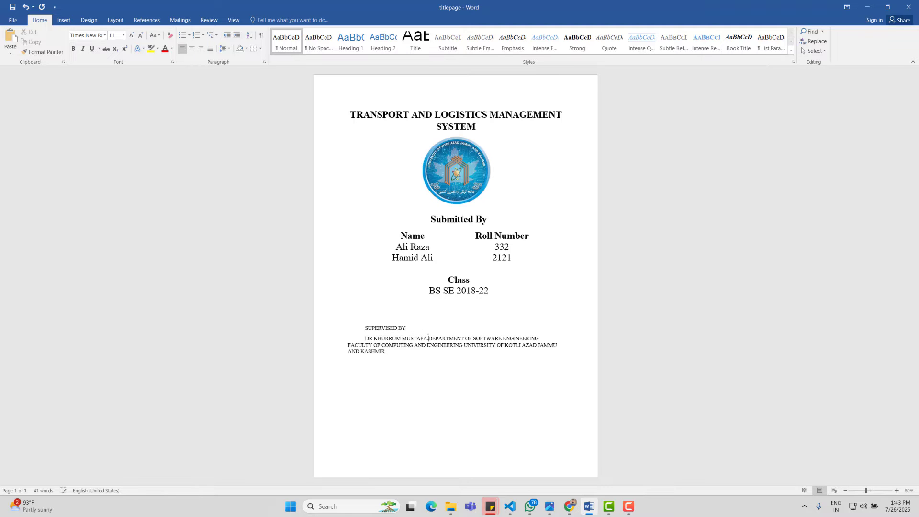
pyautogui.click(428, 339)
pyautogui.press('Return')
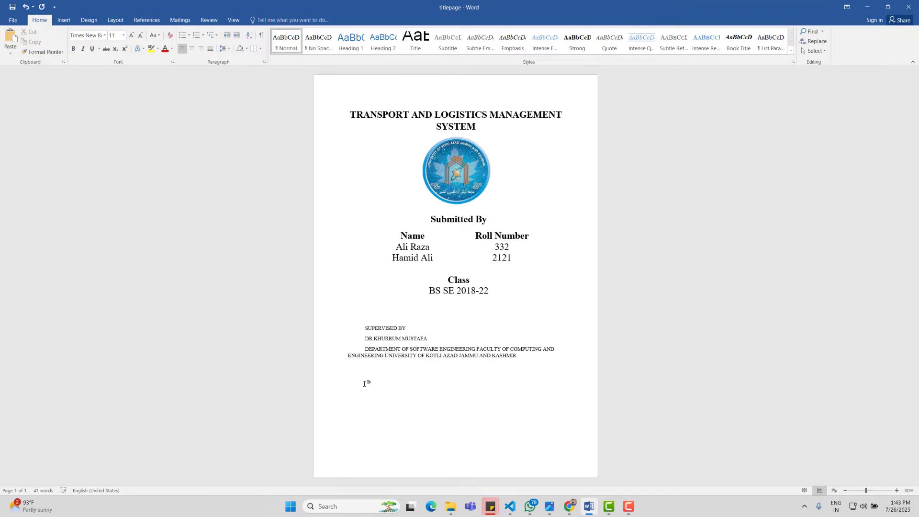
pyautogui.press('Return')
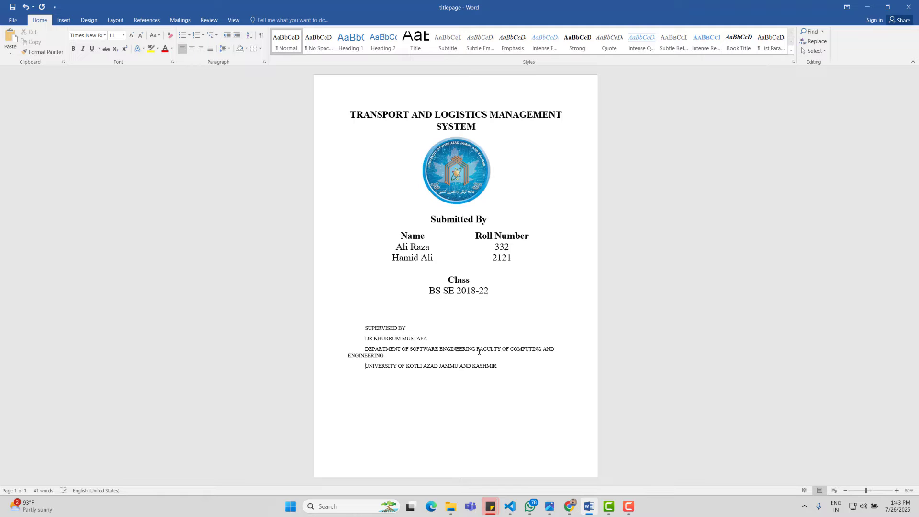
pyautogui.click(477, 351)
pyautogui.press('Return')
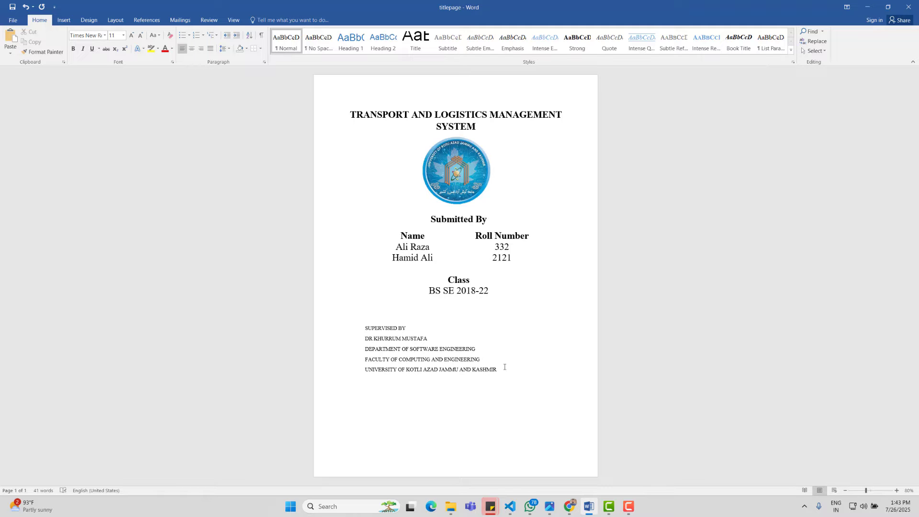
pyautogui.moveTo(504, 367); pyautogui.dragTo(335, 327)
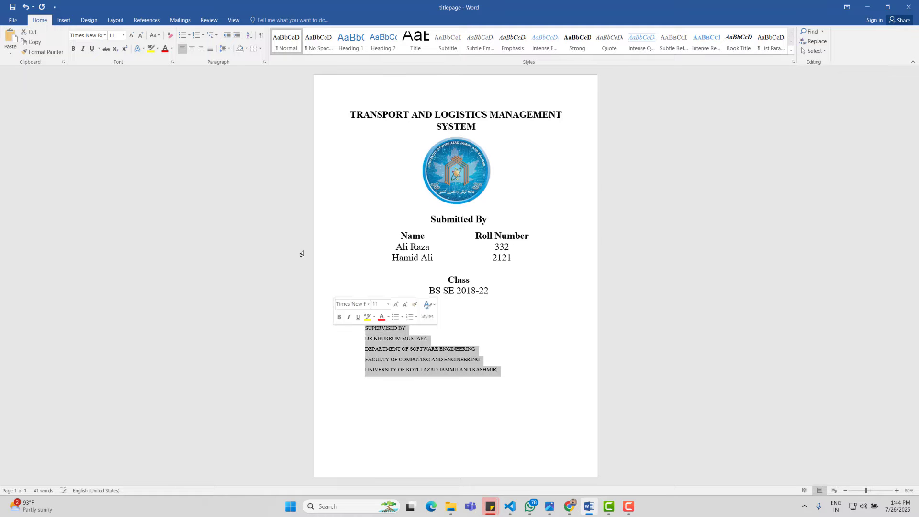
# Step: Centre the supervisor block and make it bold
pyautogui.click(192, 49)
pyautogui.click(540, 372)
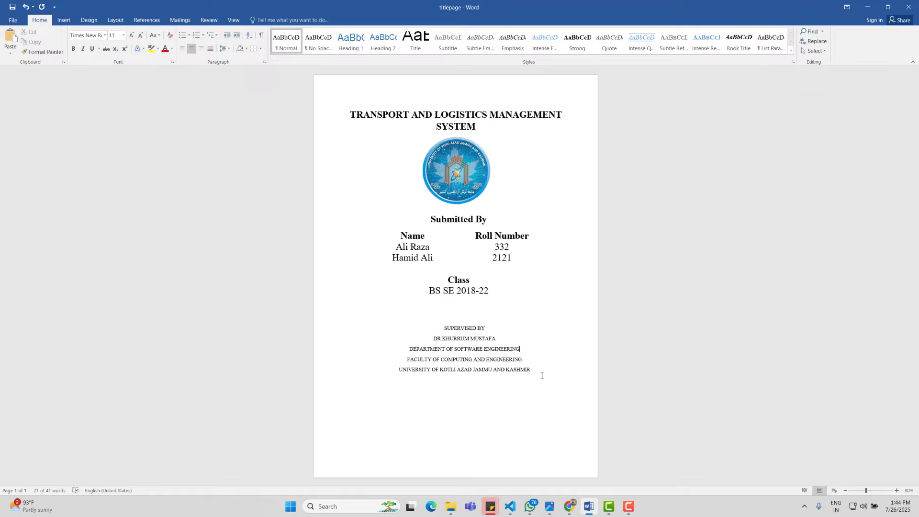
pyautogui.tripleClick(380, 328)
pyautogui.hotkey('ctrl', 'b')
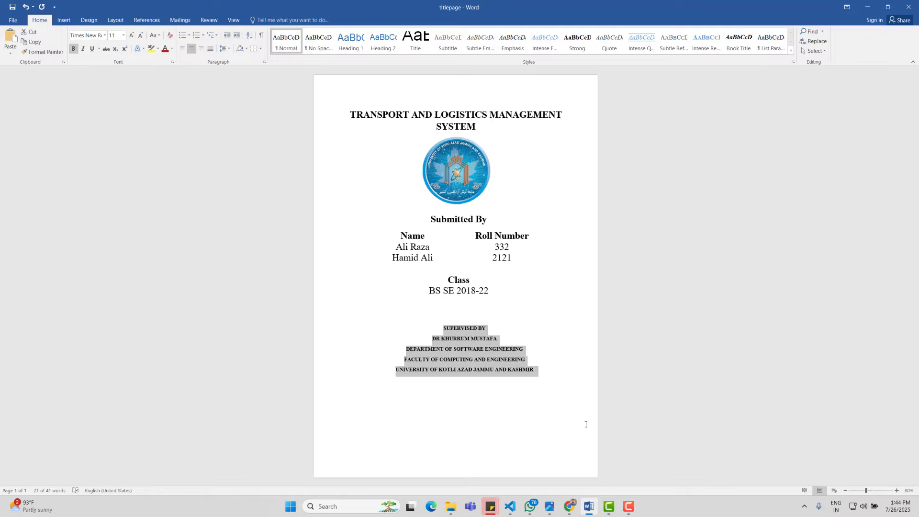
pyautogui.click(530, 401)
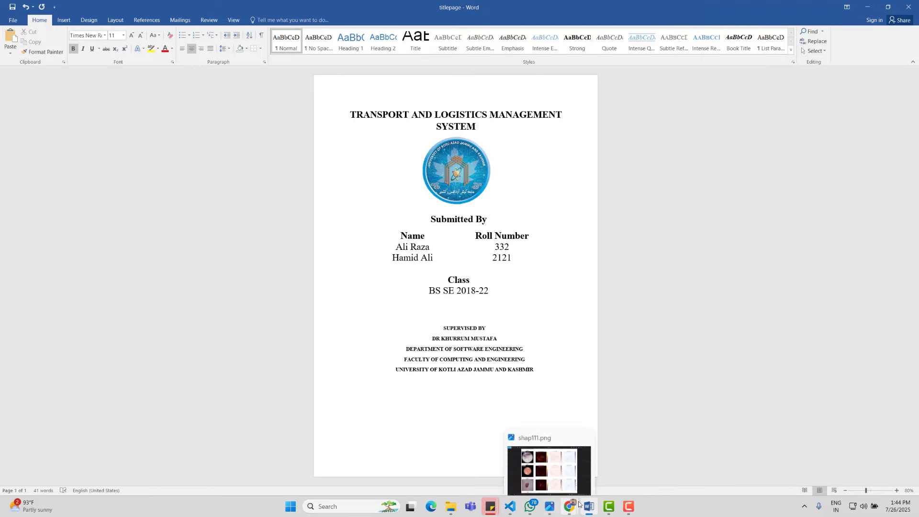
# Step: Grow the university line to 18 pt and the faculty line to 16 pt
pyautogui.moveTo(535, 370); pyautogui.dragTo(403, 371)
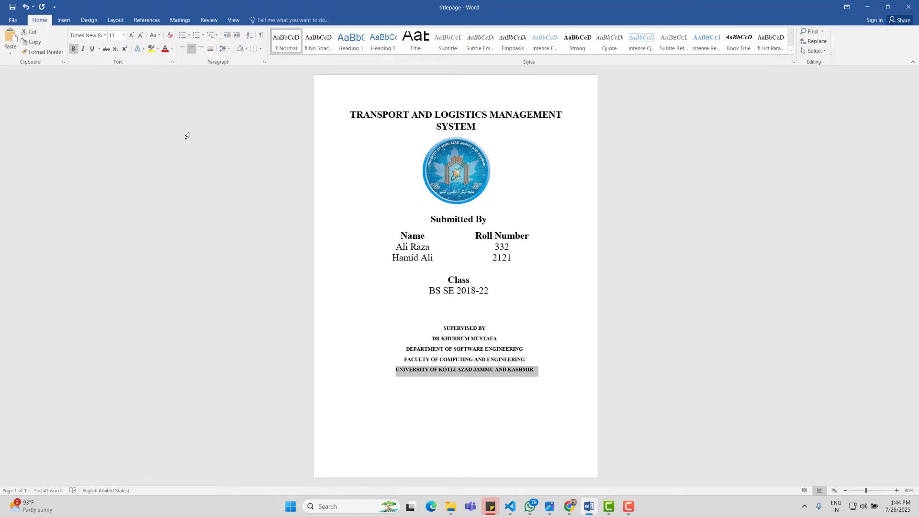
pyautogui.click(132, 37)
pyautogui.click(133, 37)
pyautogui.click(132, 36)
pyautogui.click(133, 37)
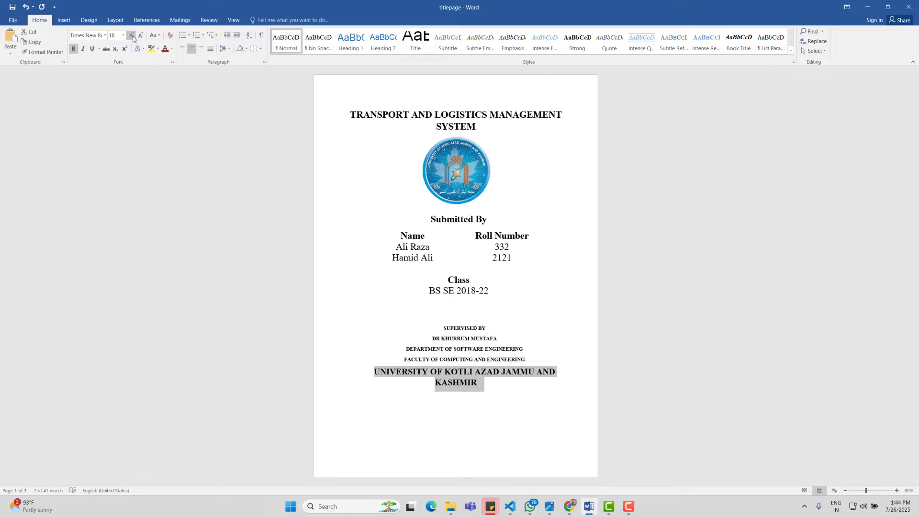
pyautogui.moveTo(528, 362); pyautogui.dragTo(375, 354)
pyautogui.tripleClick(376, 361)
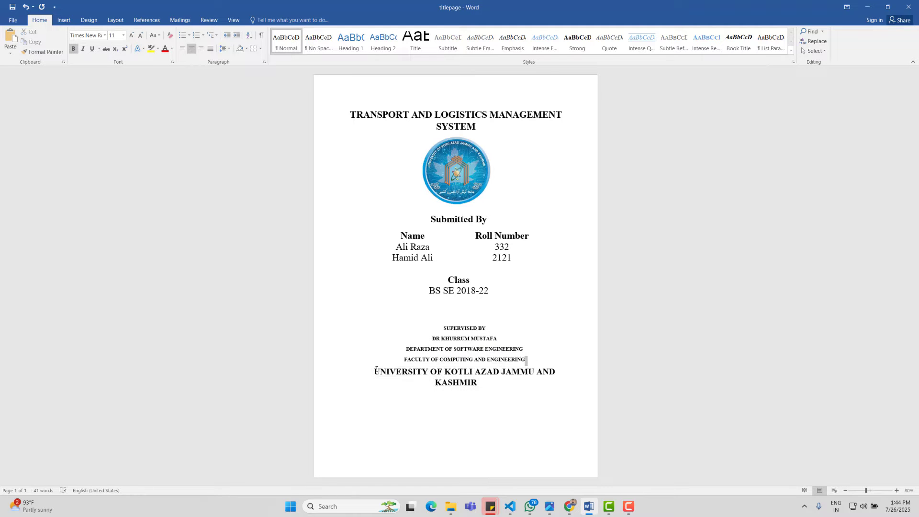
pyautogui.click(131, 36)
pyautogui.click(131, 36)
pyautogui.click(132, 36)
pyautogui.moveTo(515, 348); pyautogui.dragTo(406, 349)
# Step: Grow the department line and the SUPERVISED BY and supervisor lines to 14 pt
pyautogui.click(132, 36)
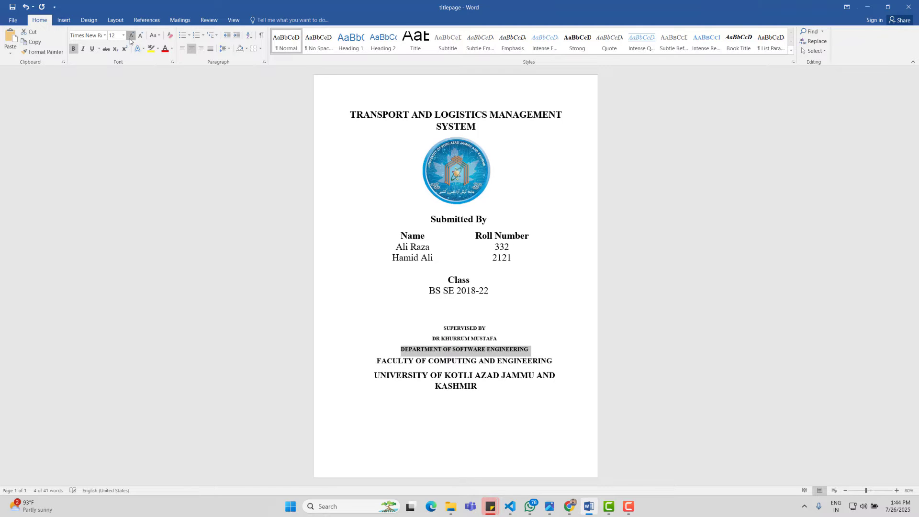
pyautogui.click(132, 36)
pyautogui.click(459, 339)
pyautogui.moveTo(459, 339); pyautogui.dragTo(442, 327)
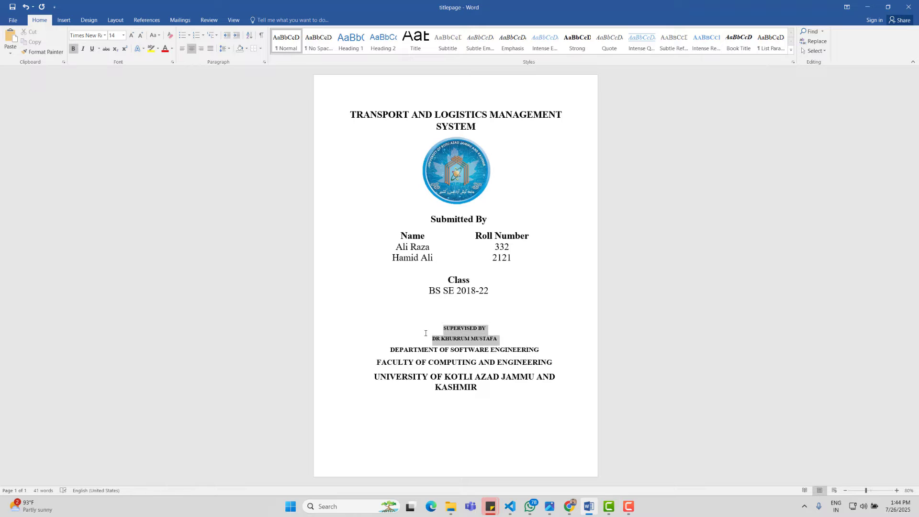
pyautogui.click(132, 36)
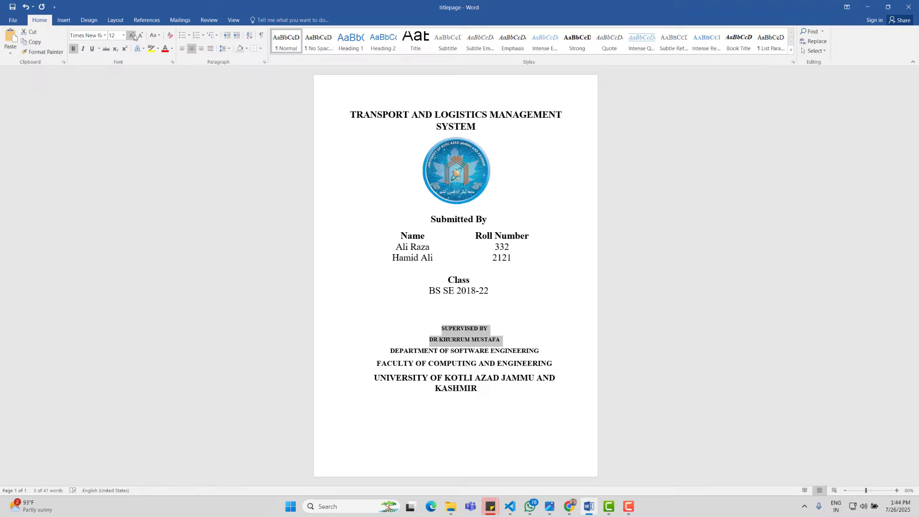
pyautogui.click(132, 35)
pyautogui.moveTo(569, 507)
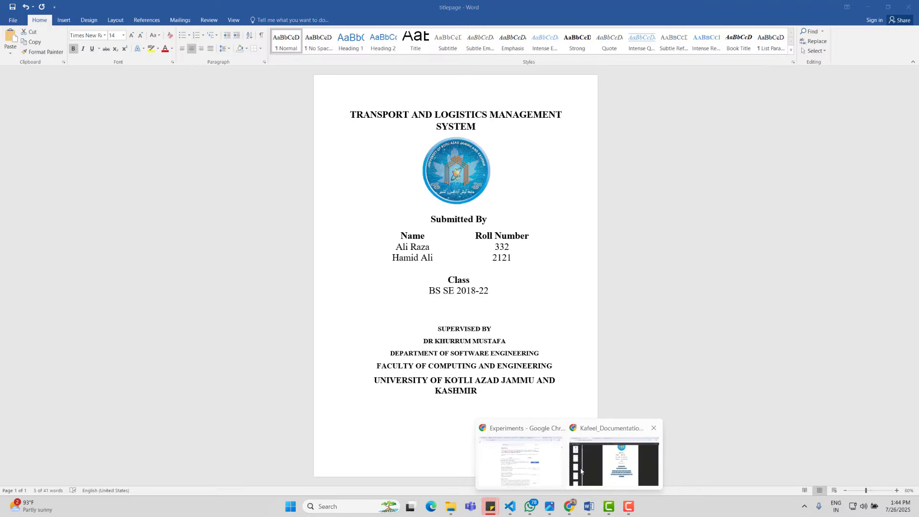
pyautogui.click(581, 471)
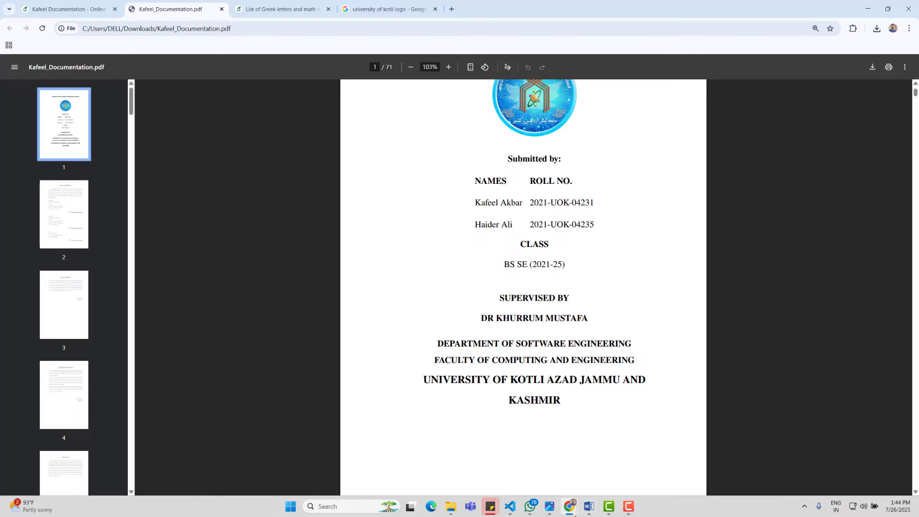
# Step: Back in Word, add two blank lines after the supervisor's name
pyautogui.click(589, 467)
pyautogui.click(546, 410)
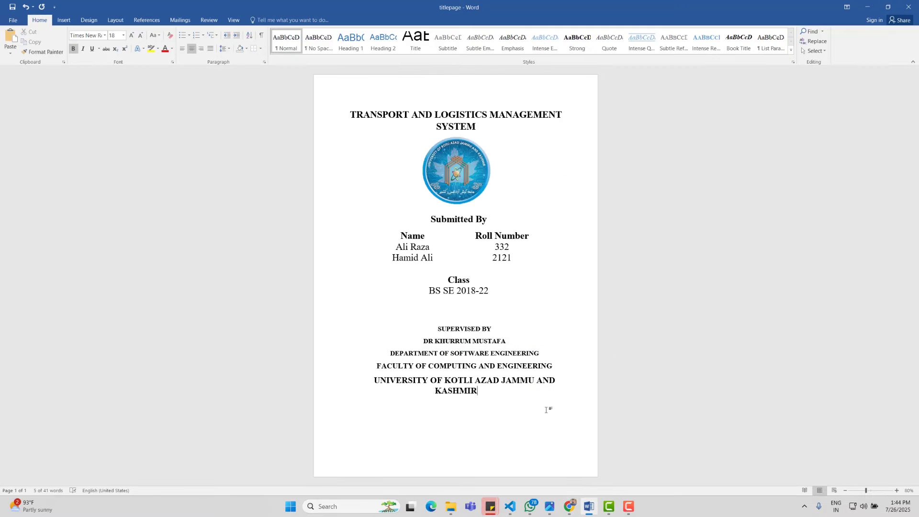
pyautogui.keyDown('ctrl'); pyautogui.scroll(6, 545, 409); pyautogui.keyUp('ctrl')
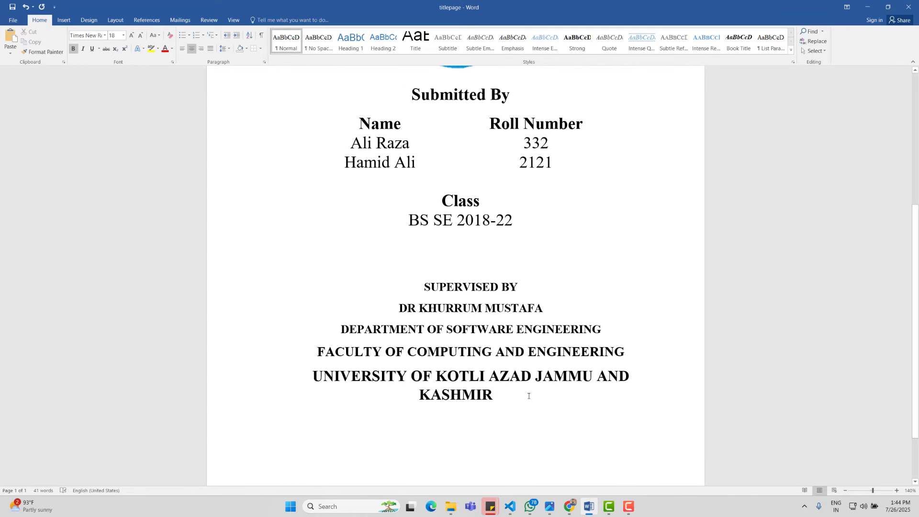
pyautogui.moveTo(529, 396); pyautogui.dragTo(313, 293)
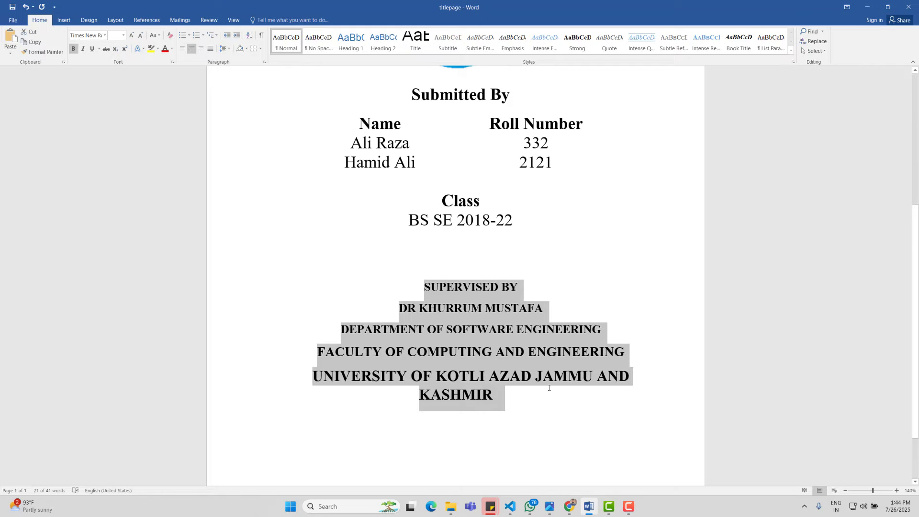
pyautogui.click(561, 403)
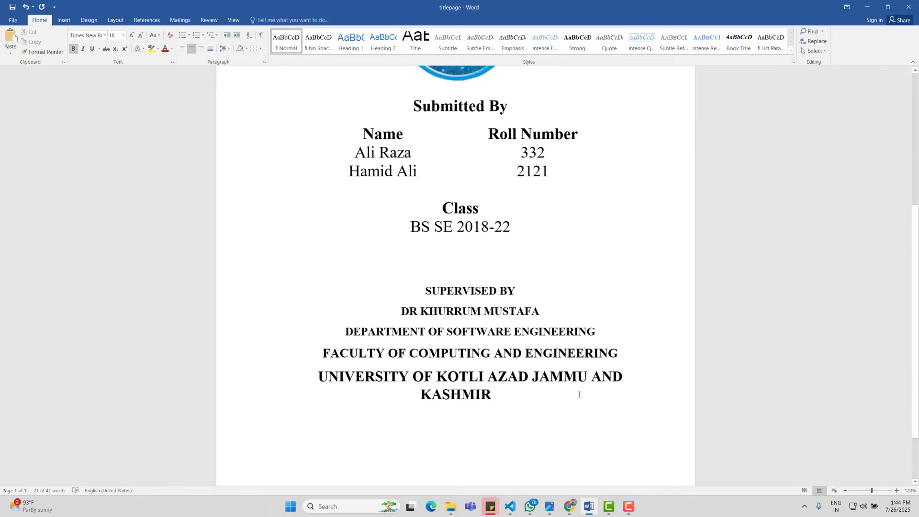
pyautogui.scroll(-8, 551, 392)
pyautogui.scroll(4, 541, 385)
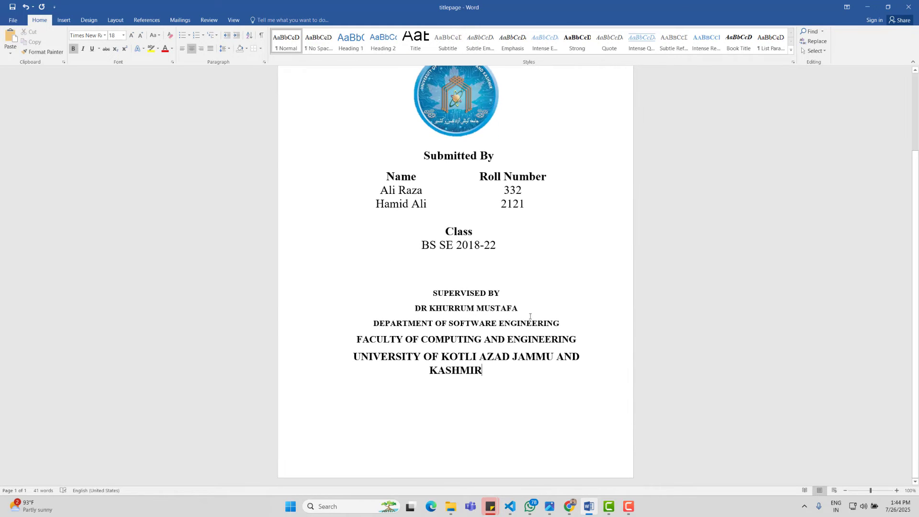
pyautogui.press('Return')
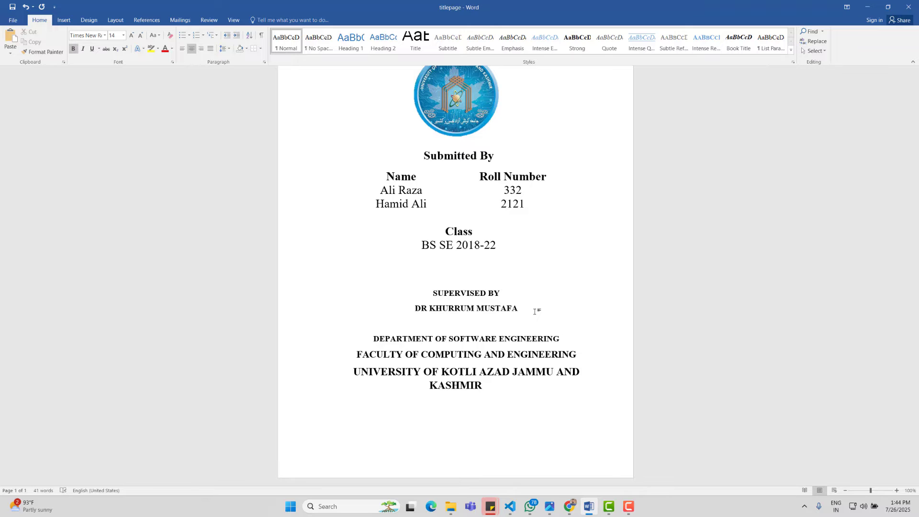
pyautogui.press('Return')
pyautogui.press('Return')
pyautogui.press('Return')
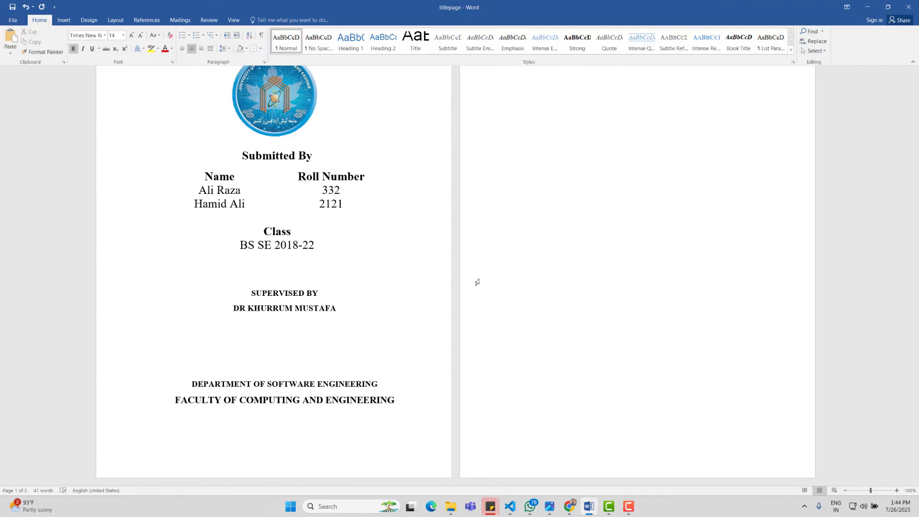
# Step: Enlarge the supervisor heading and name to 15 pt and delete a blank line to keep one page
pyautogui.moveTo(337, 312); pyautogui.dragTo(249, 298)
pyautogui.hotkey('ctrl', ']')
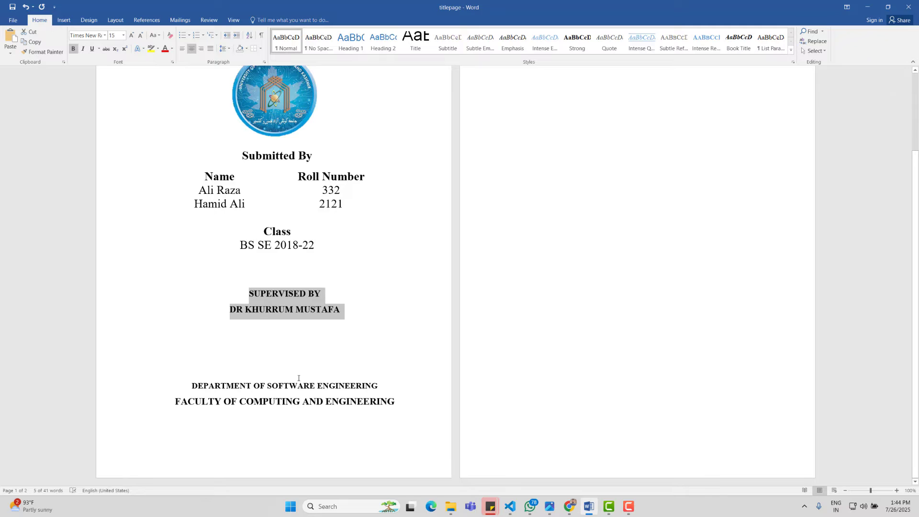
pyautogui.click(298, 378)
pyautogui.press('BackSpace')
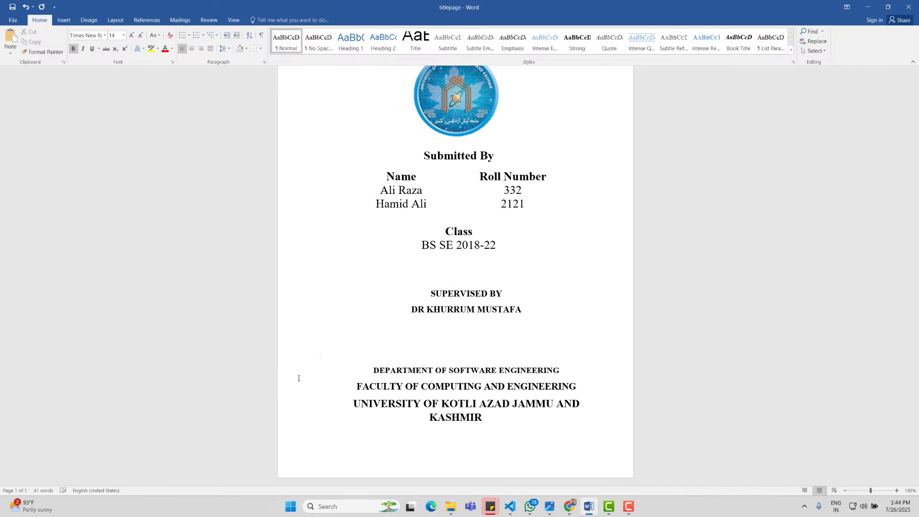
pyautogui.keyDown('ctrl'); pyautogui.scroll(-3, 376, 282); pyautogui.keyUp('ctrl')
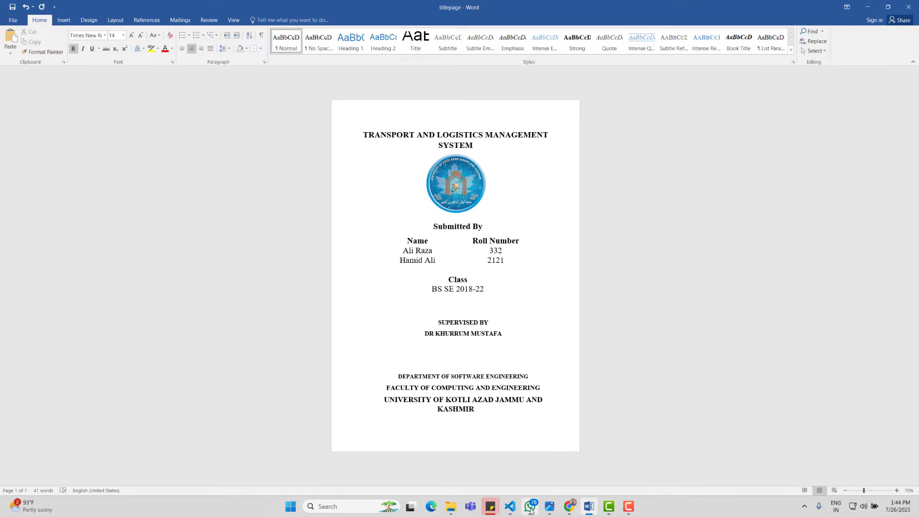
# Step: Bring the reference PDF into view and scroll to the FINAL APPROVAL section
pyautogui.moveTo(509, 511)
pyautogui.moveTo(569, 507)
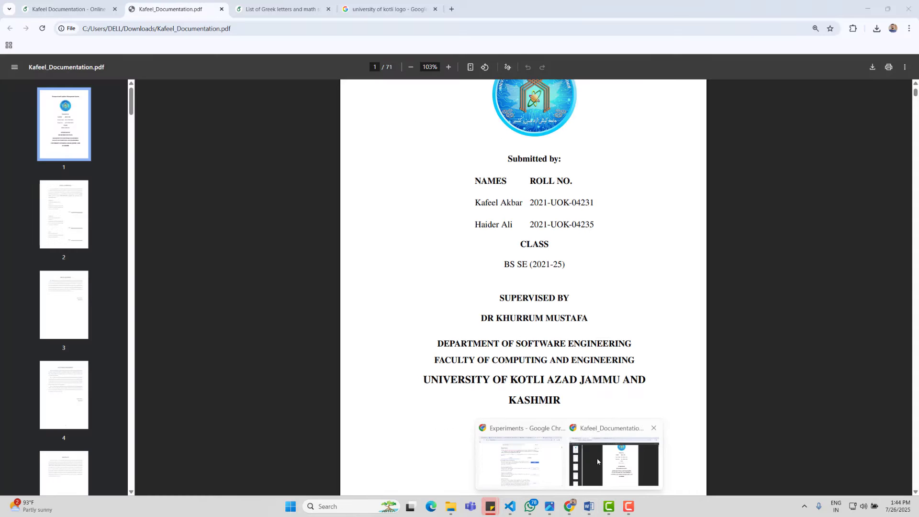
pyautogui.click(597, 458)
pyautogui.scroll(-5, 573, 311)
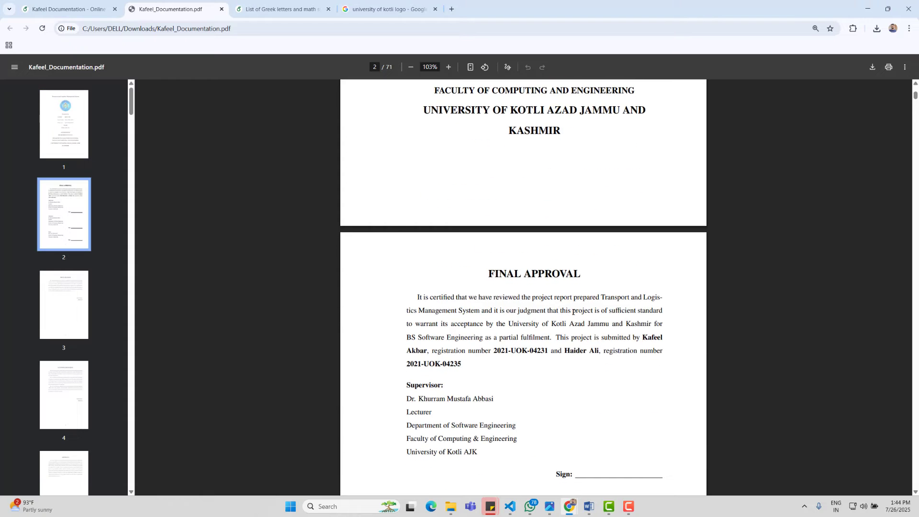
pyautogui.scroll(-8, 534, 344)
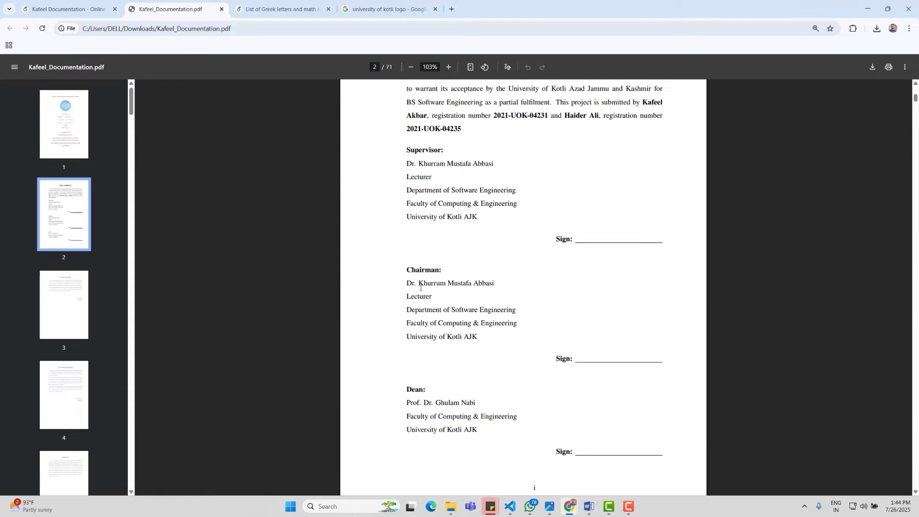
pyautogui.scroll(8, 555, 300)
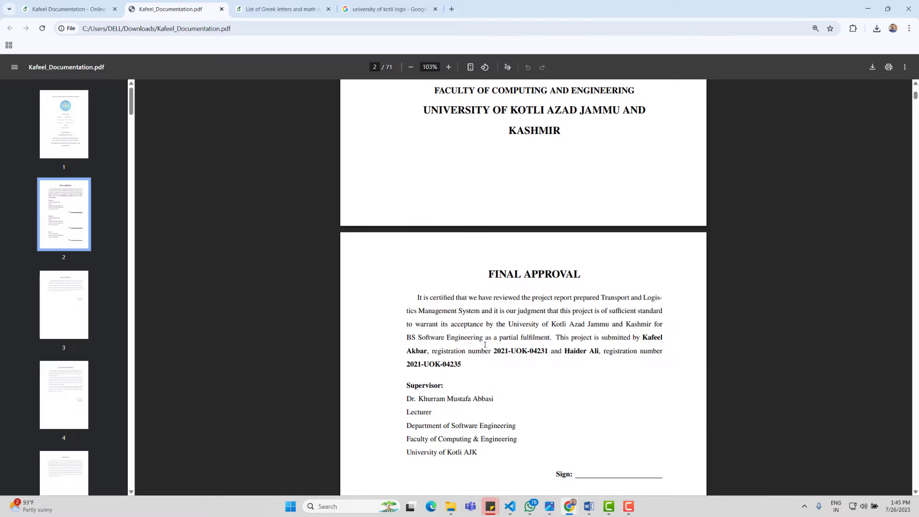
pyautogui.scroll(-4, 546, 373)
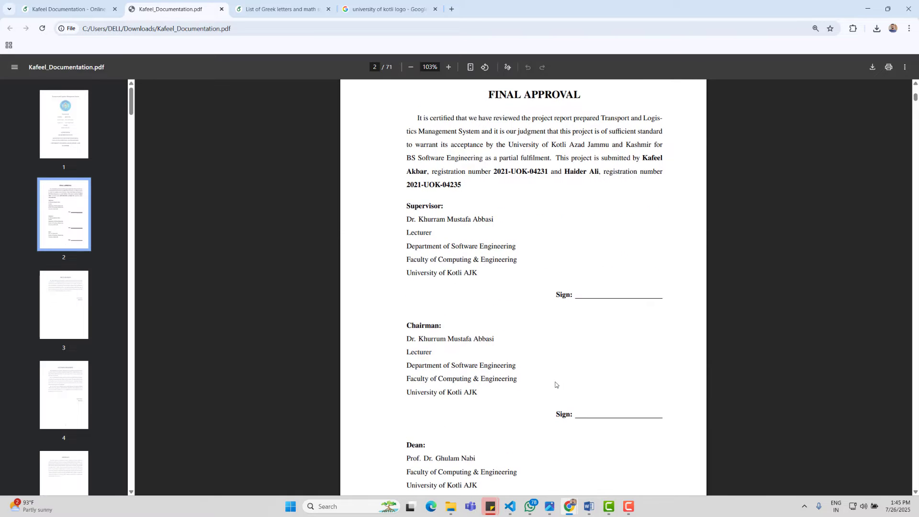
pyautogui.scroll(-2, 616, 400)
pyautogui.scroll(2, 615, 400)
pyautogui.scroll(-3, 616, 401)
pyautogui.scroll(7, 616, 400)
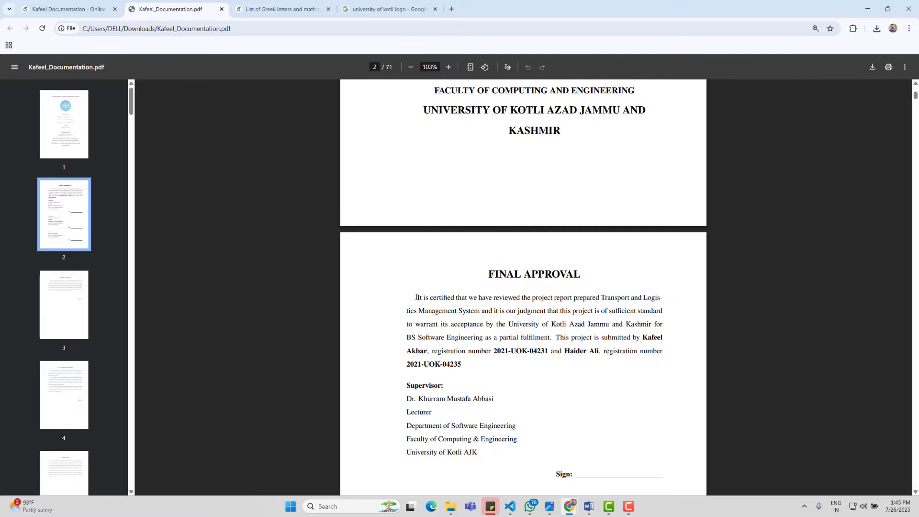
# Step: Select the FINAL APPROVAL heading and its full paragraph in the PDF, then return to Word
pyautogui.moveTo(486, 274); pyautogui.dragTo(571, 367)
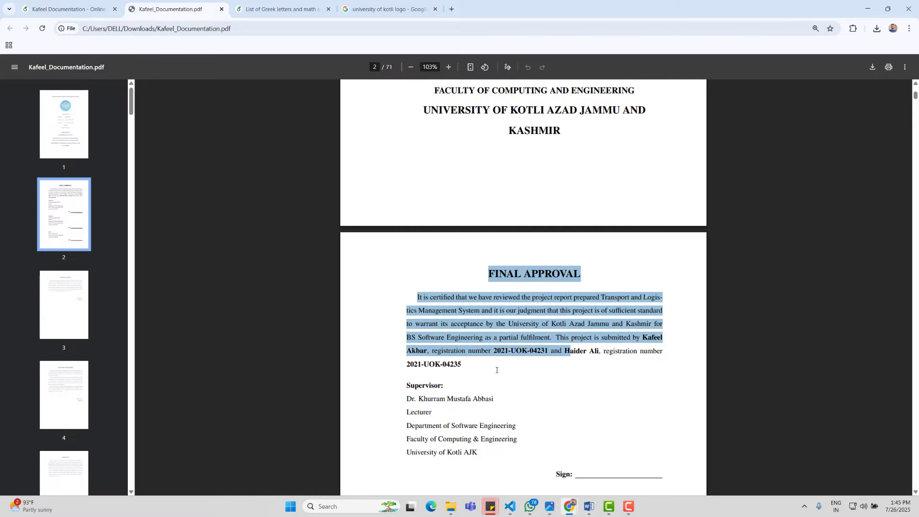
pyautogui.moveTo(496, 370); pyautogui.dragTo(462, 369)
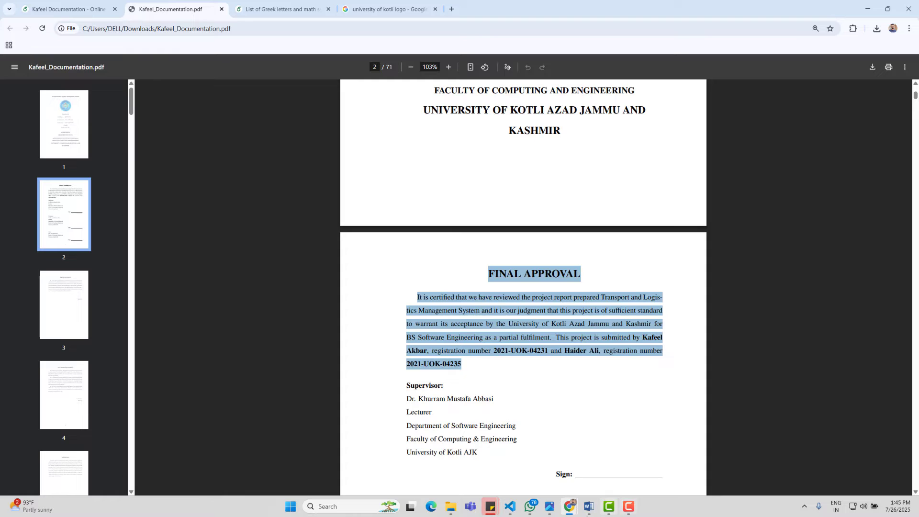
pyautogui.click(589, 506)
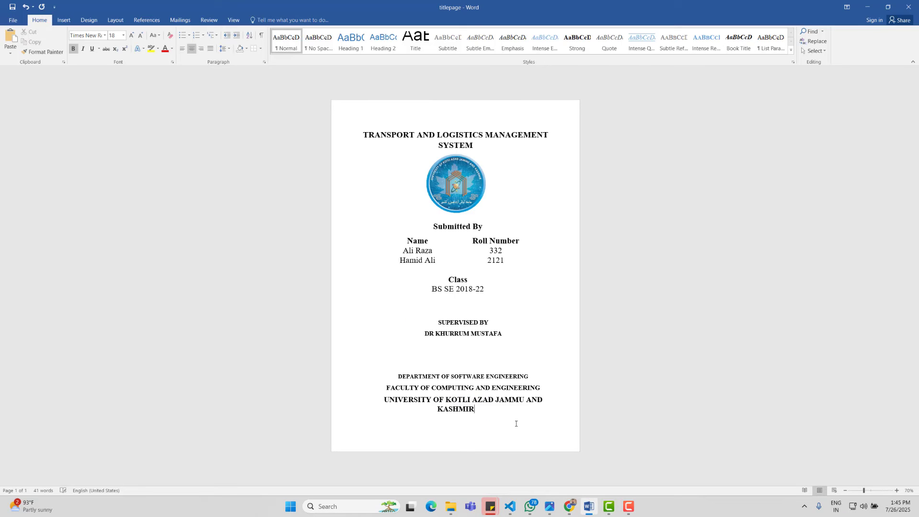
# Step: Start a new page after the title page and paste the copied Final Approval text
pyautogui.hotkey('ctrl', 'Return')
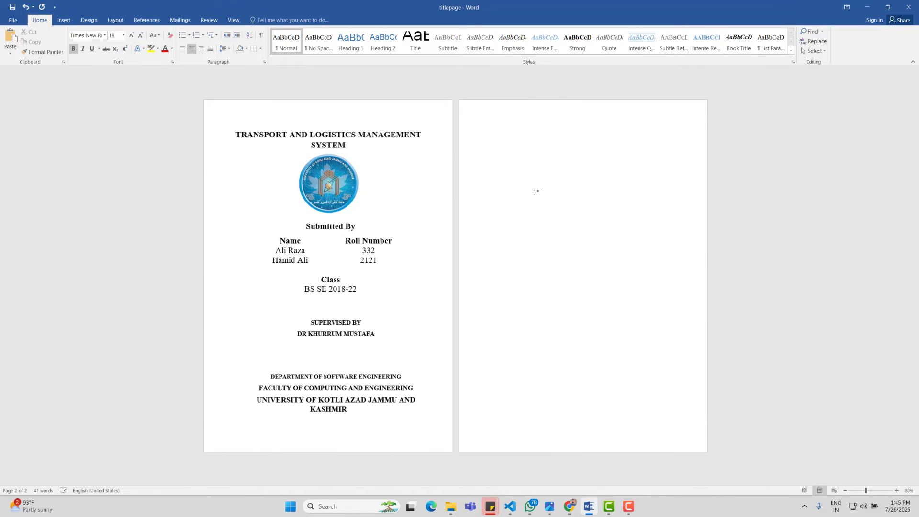
pyautogui.keyDown('ctrl'); pyautogui.scroll(5, 534, 192); pyautogui.keyUp('ctrl')
pyautogui.keyDown('ctrl'); pyautogui.scroll(2, 534, 193); pyautogui.keyUp('ctrl')
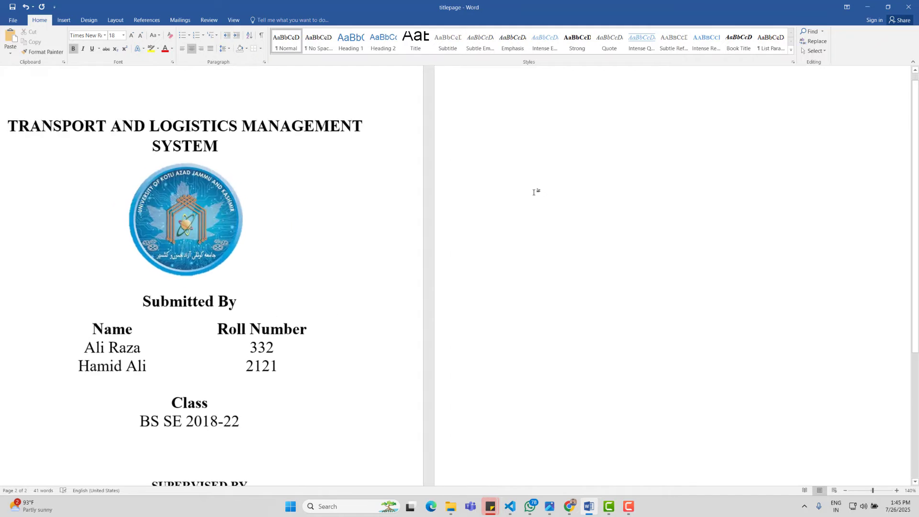
pyautogui.scroll(2, 420, 223)
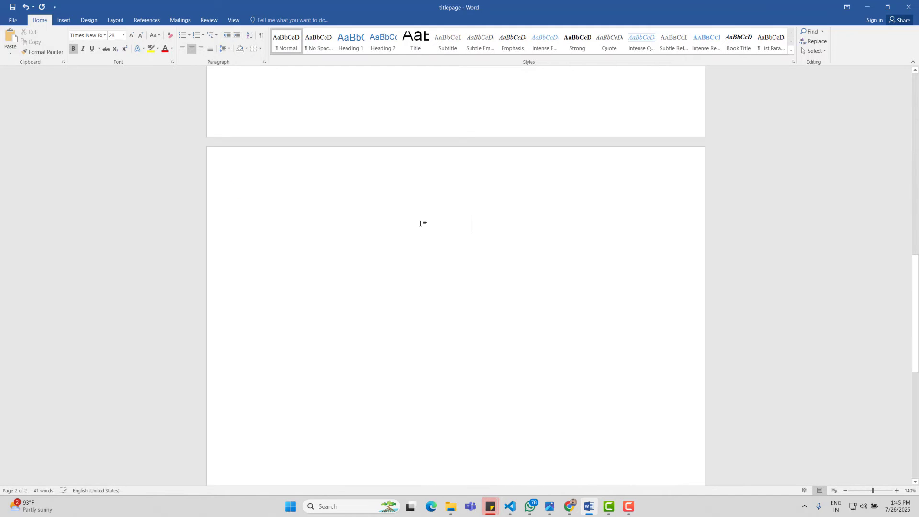
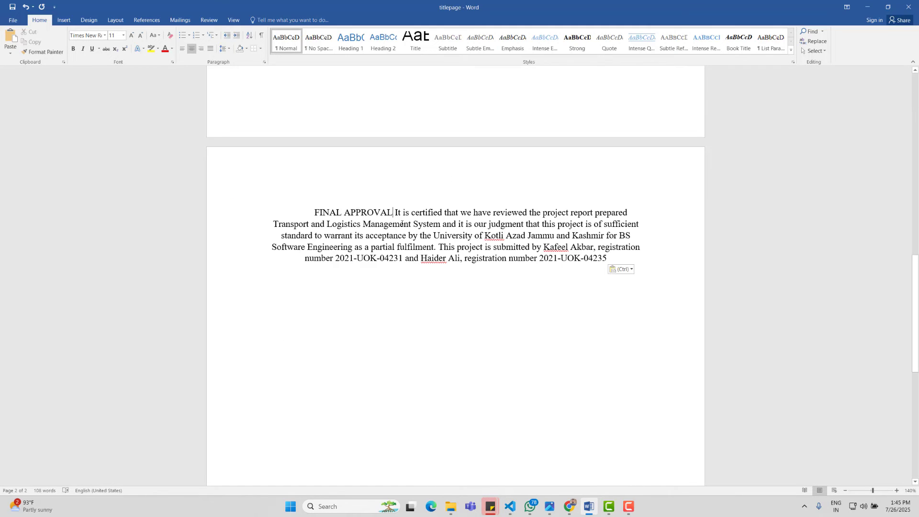
# Step: Put the FINAL APPROVAL heading on its own line and make it bold
pyautogui.click(394, 212)
pyautogui.press('Return')
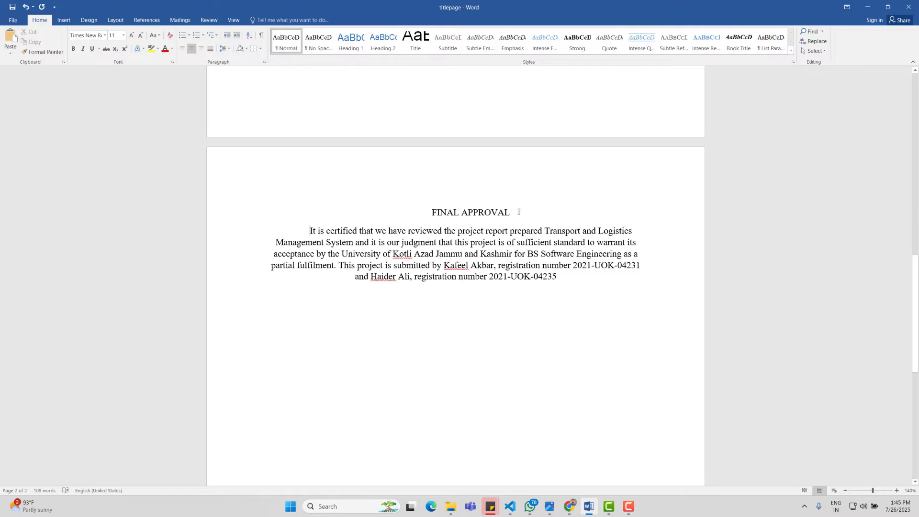
pyautogui.moveTo(519, 212); pyautogui.dragTo(353, 209)
pyautogui.hotkey('ctrl', 'b')
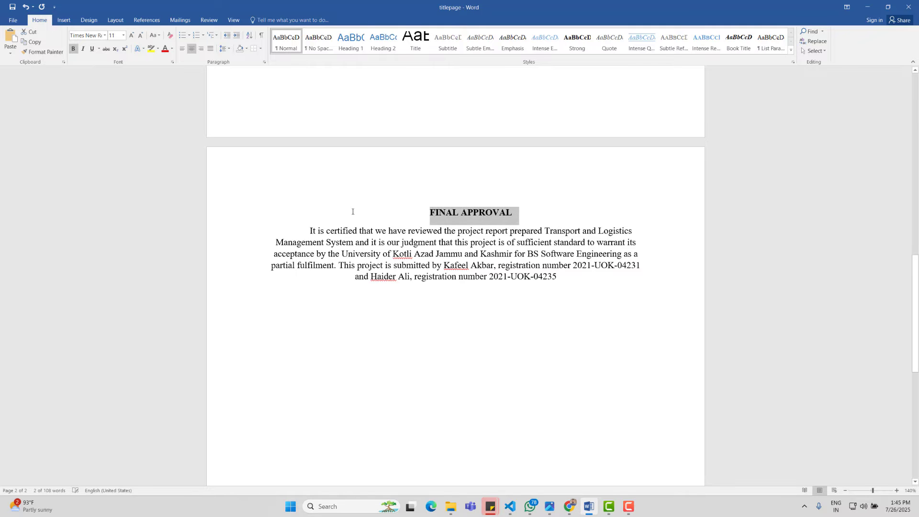
# Step: Justify the approval paragraph and enlarge its text to 12 pt
pyautogui.moveTo(587, 279); pyautogui.dragTo(263, 232)
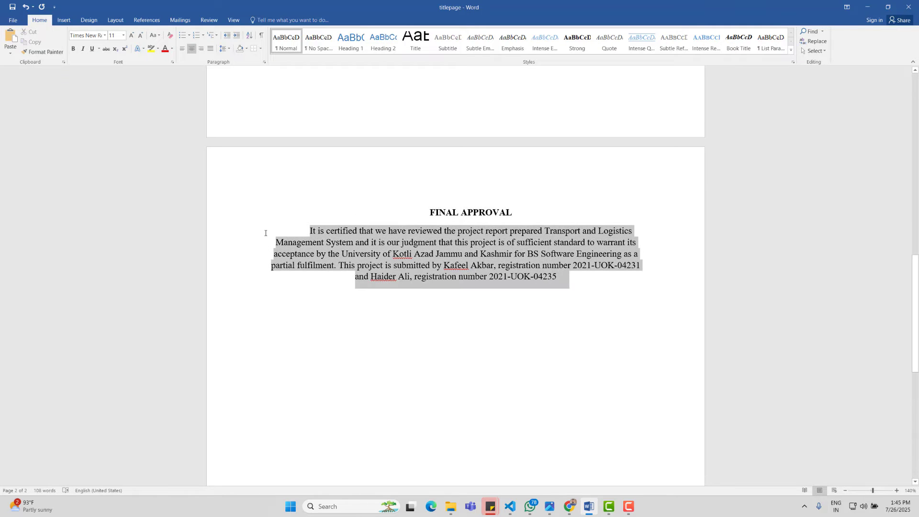
pyautogui.click(210, 48)
pyautogui.click(131, 35)
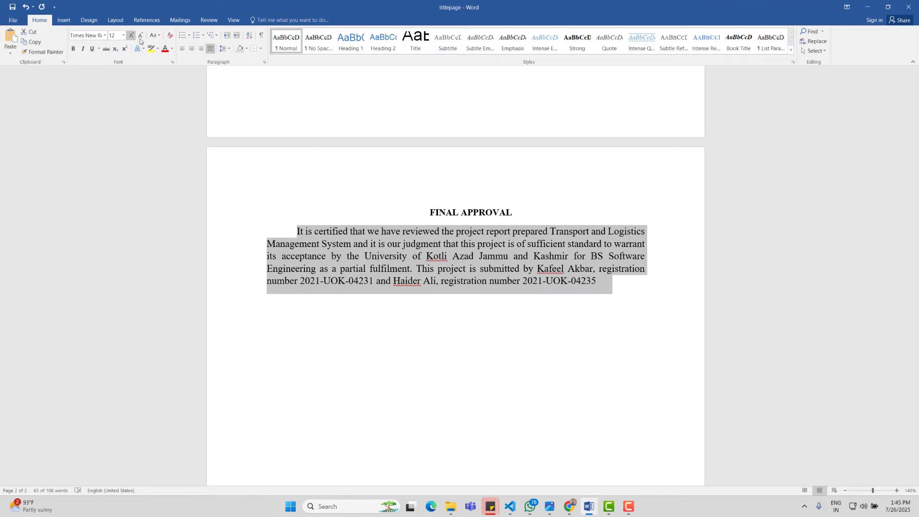
pyautogui.click(600, 362)
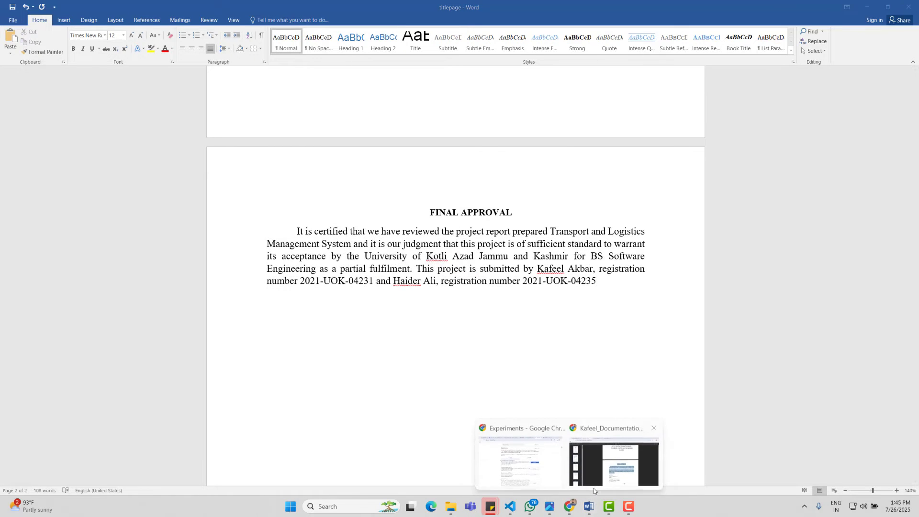
# Step: In the documentation PDF, select the Supervisor block through University of Kotli AJK
pyautogui.click(610, 476)
pyautogui.click(510, 360)
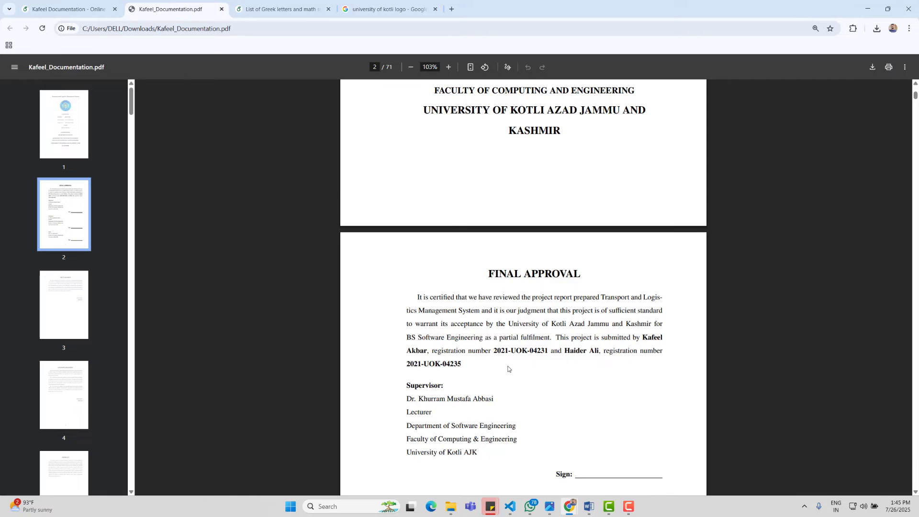
pyautogui.scroll(-2, 408, 315)
pyautogui.moveTo(408, 296); pyautogui.dragTo(528, 379)
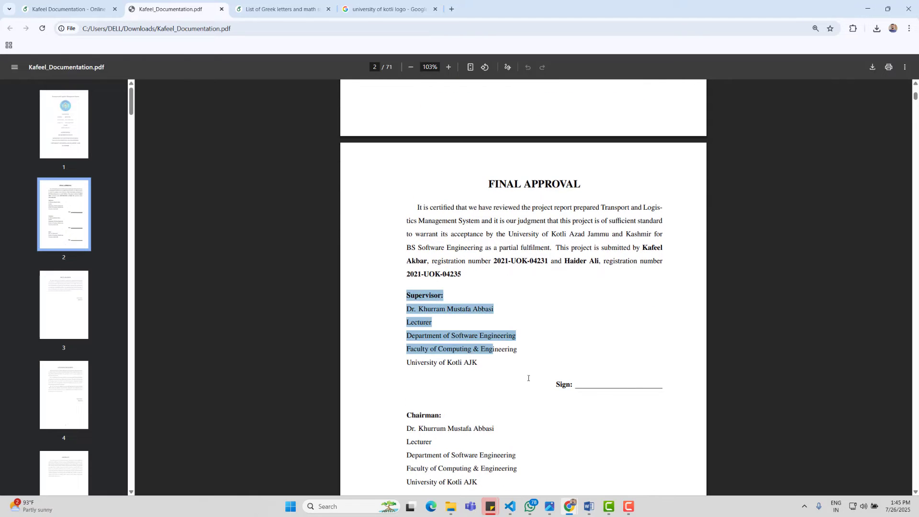
pyautogui.moveTo(477, 364); pyautogui.dragTo(475, 363)
pyautogui.hotkey('ctrl', 'c')
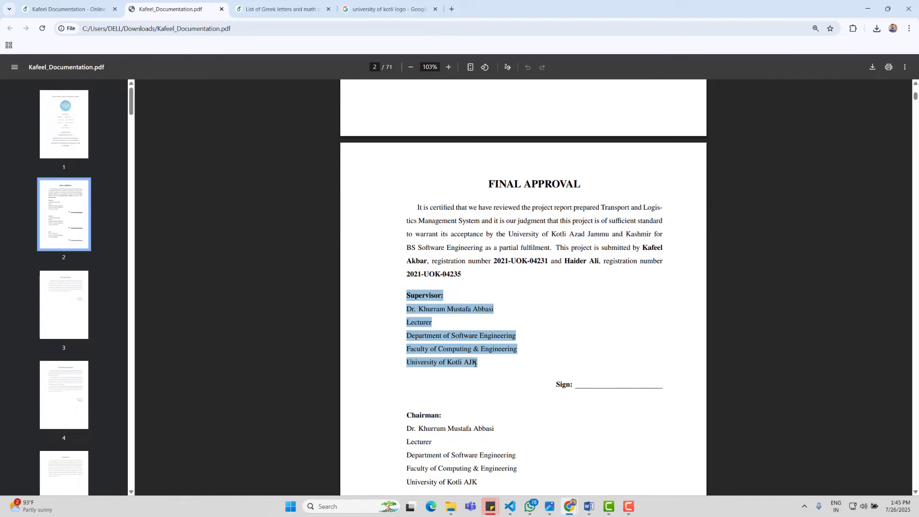
# Step: Paste the Supervisor block below the paragraph, with name, Lecturer line, faculty and University of Kotli AJK on separate lines
pyautogui.click(588, 506)
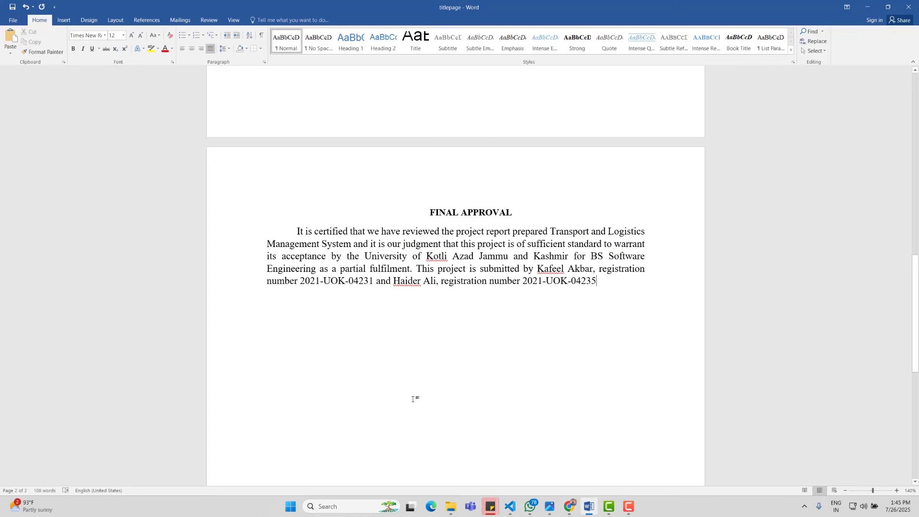
pyautogui.press('Return')
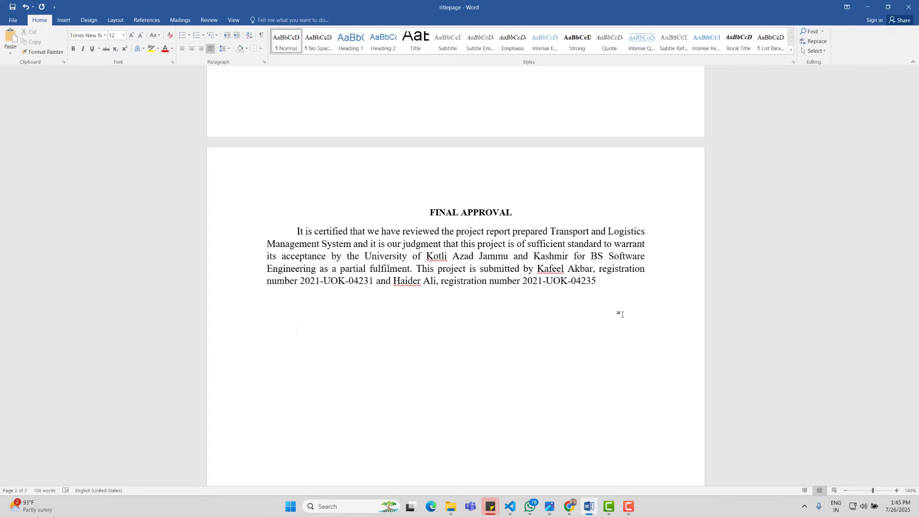
pyautogui.hotkey('ctrl', 'v')
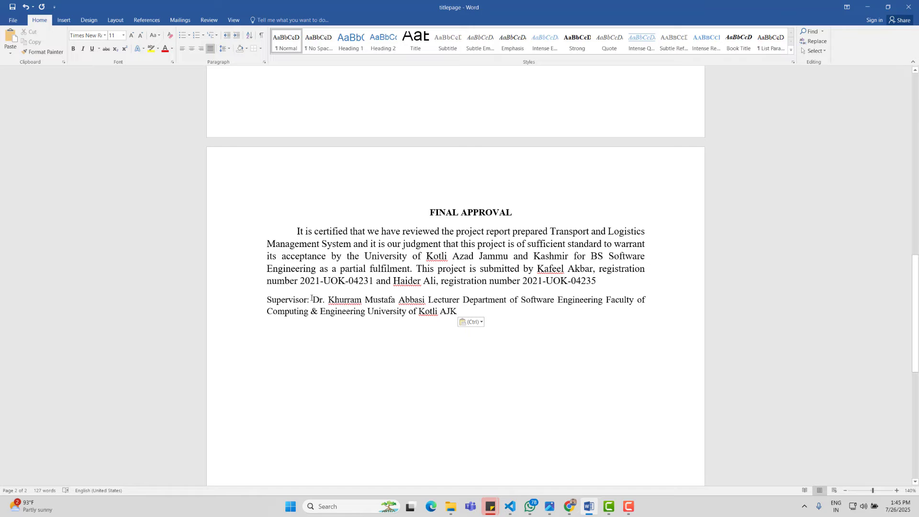
pyautogui.press('Return')
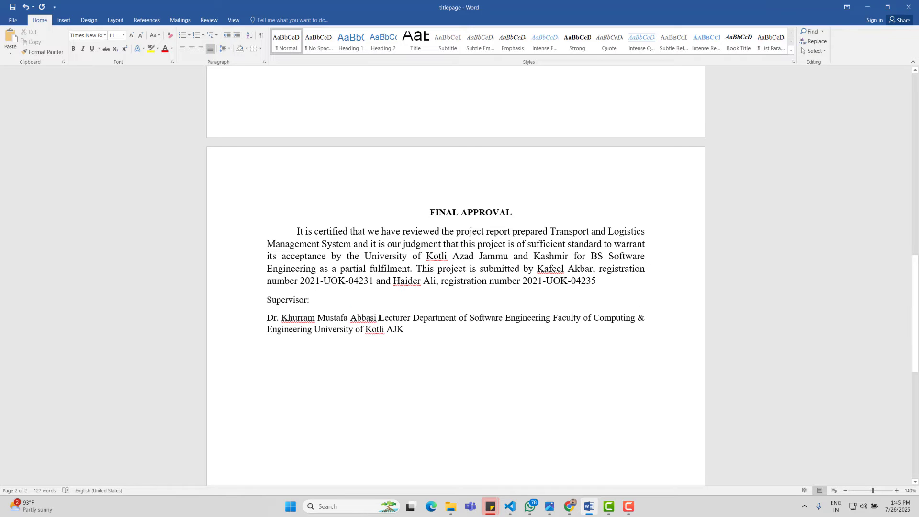
pyautogui.press('Return')
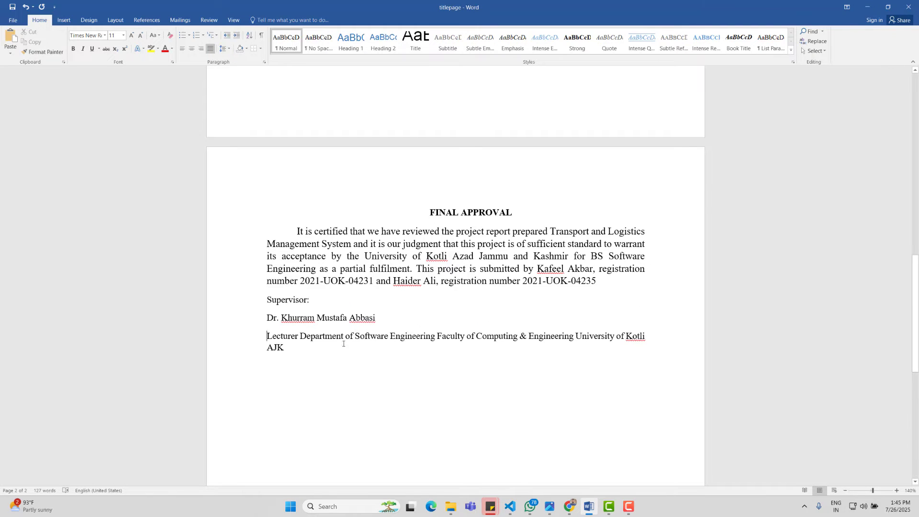
pyautogui.press('Return')
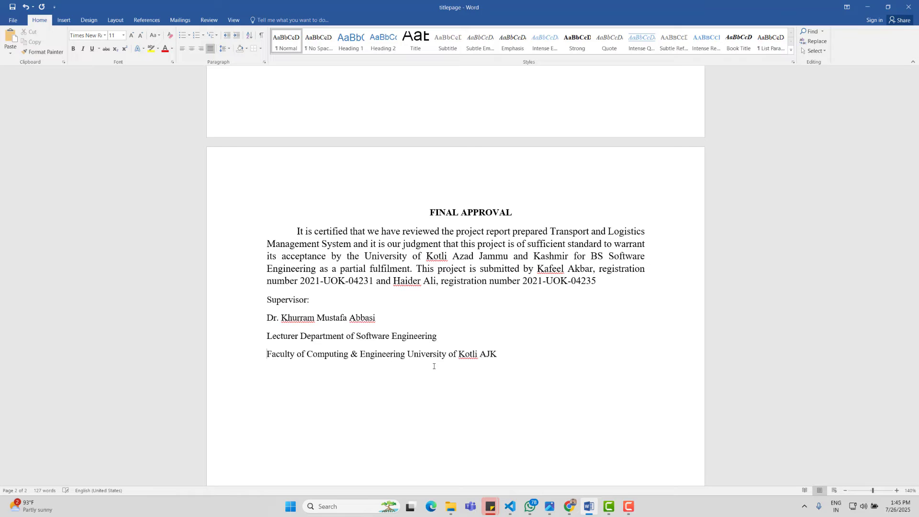
pyautogui.press('Return')
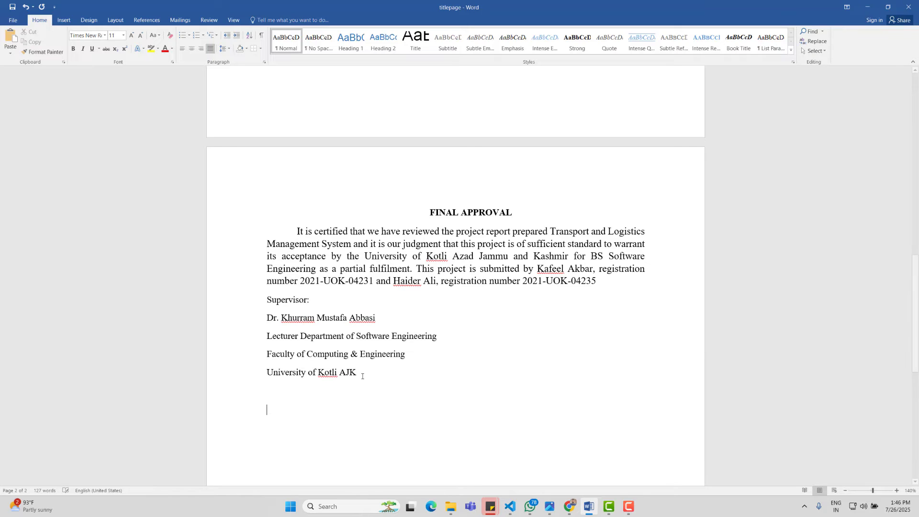
# Step: Select the Chairman block in the documentation PDF and return to Word
pyautogui.moveTo(568, 507)
pyautogui.click(615, 465)
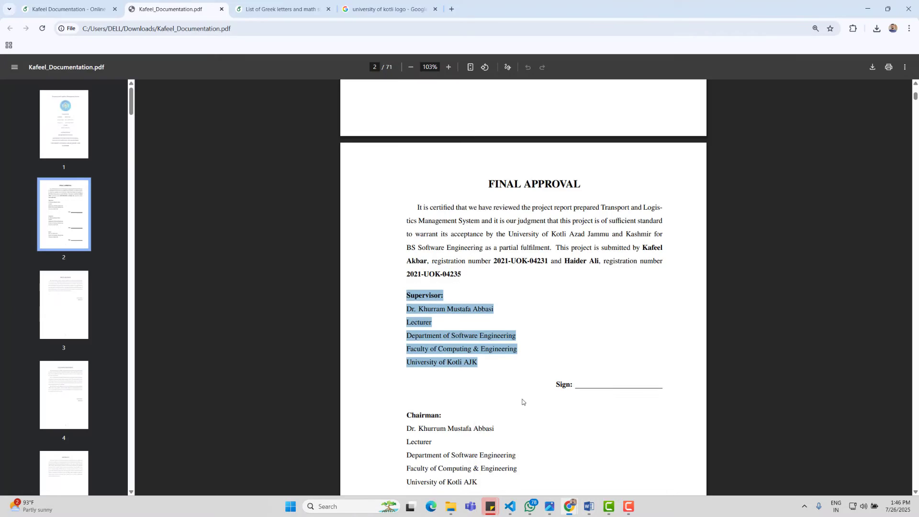
pyautogui.scroll(-3, 403, 282)
pyautogui.moveTo(403, 282); pyautogui.dragTo(477, 355)
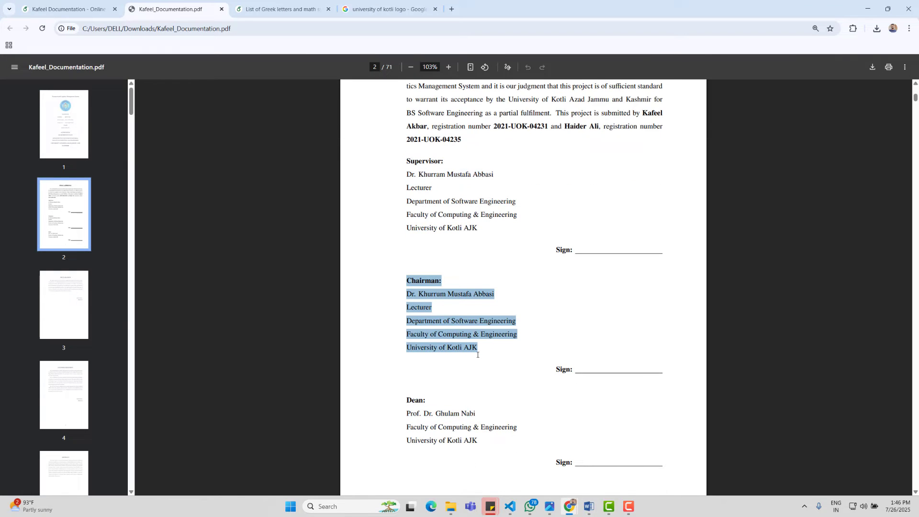
pyautogui.click(589, 506)
# Step: Paste the copied block on a new line and move the name below the 'Supervisor:' heading
pyautogui.press('Return')
pyautogui.write('V')
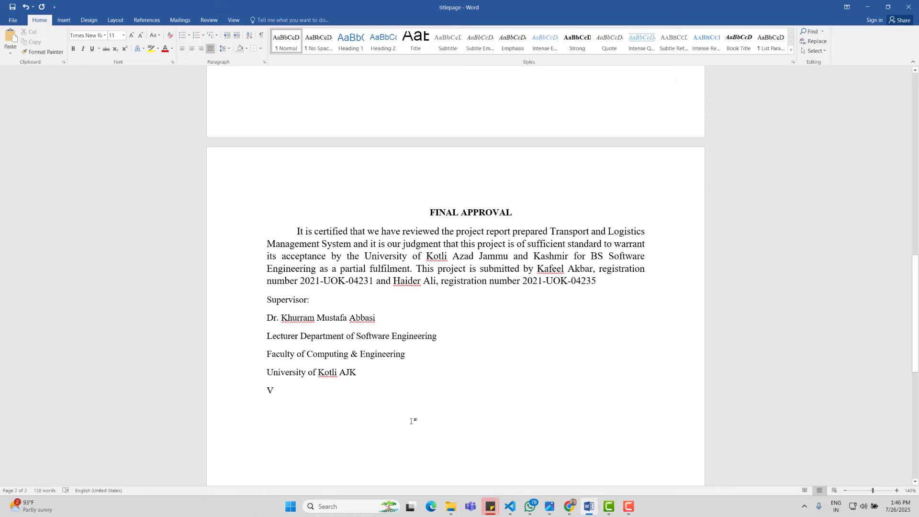
pyautogui.press('BackSpace')
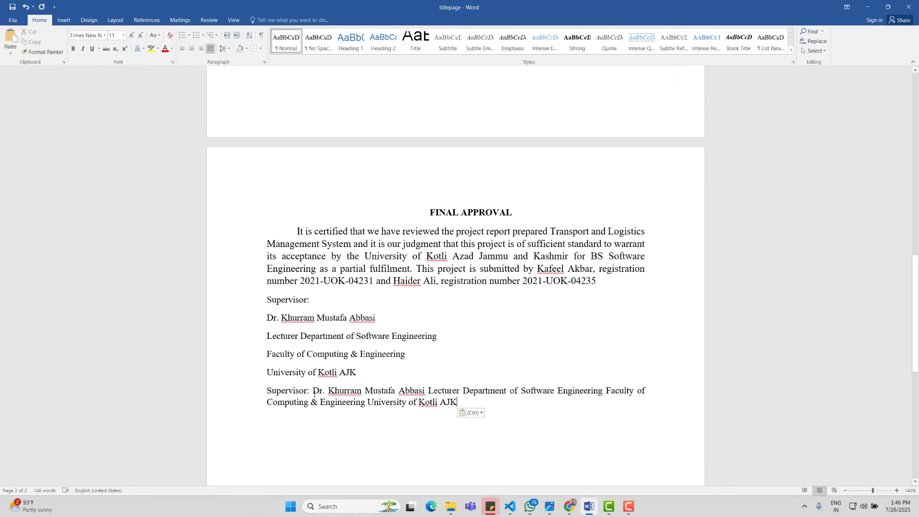
pyautogui.click(314, 391)
pyautogui.press('BackSpace')
pyautogui.press('Return')
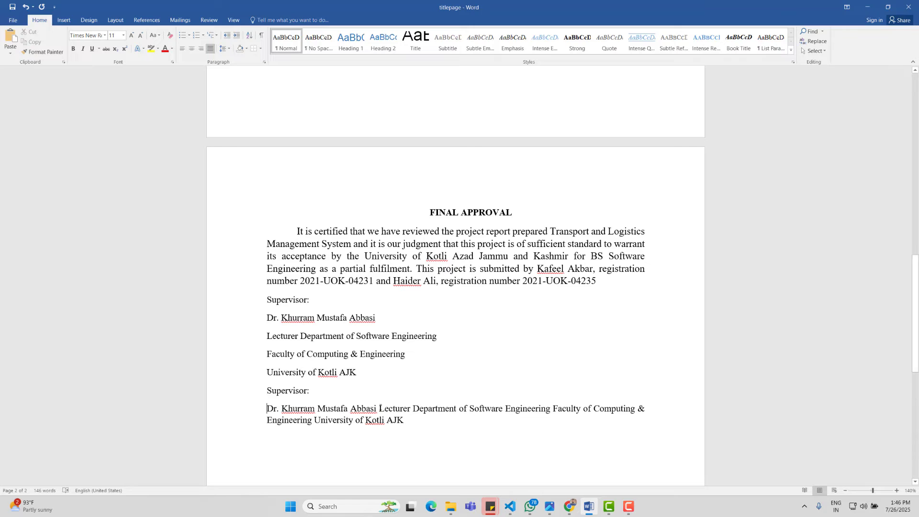
# Step: Split the Lecturer line, faculty and University of Kotli AJK onto their own lines
pyautogui.click(379, 408)
pyautogui.press('BackSpace')
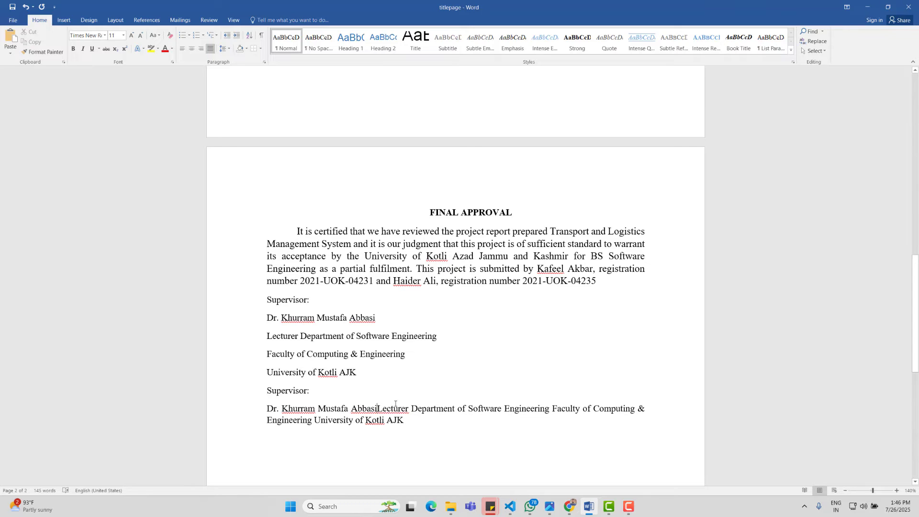
pyautogui.press('Return')
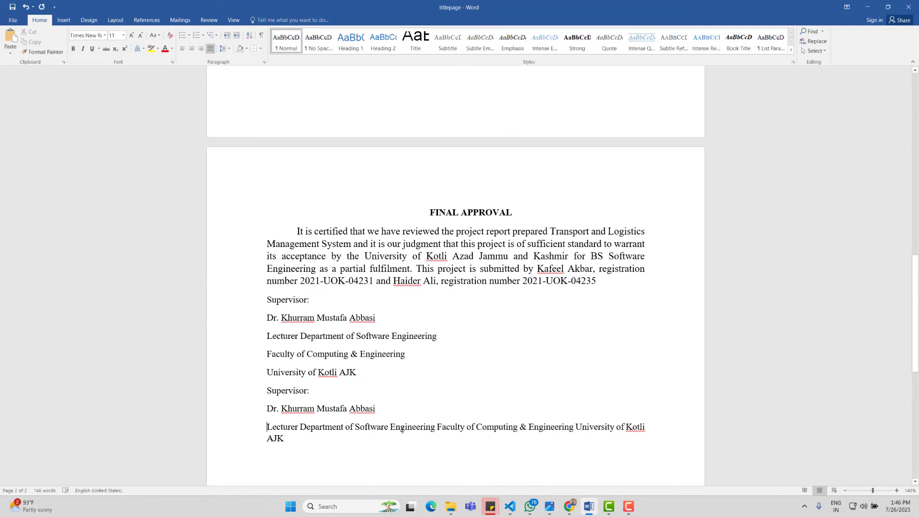
pyautogui.press('Return')
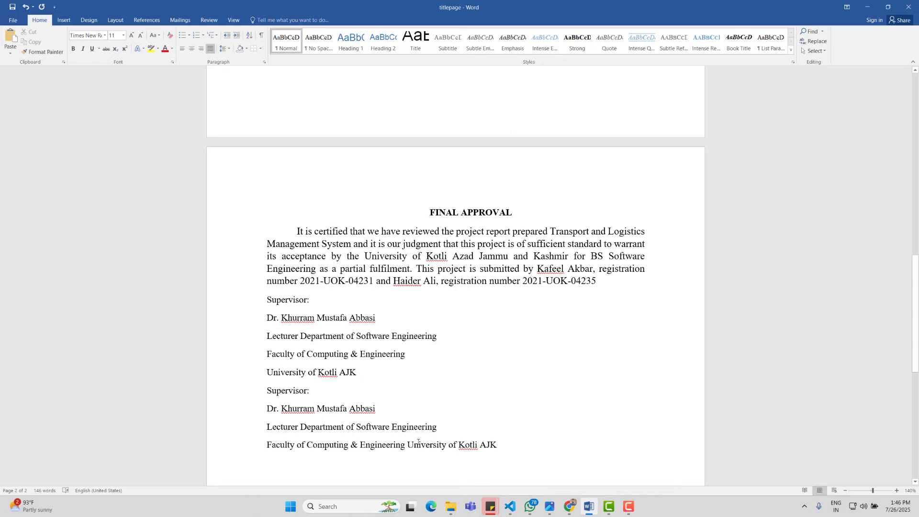
pyautogui.click(407, 445)
pyautogui.press('Return')
pyautogui.scroll(-2, 414, 446)
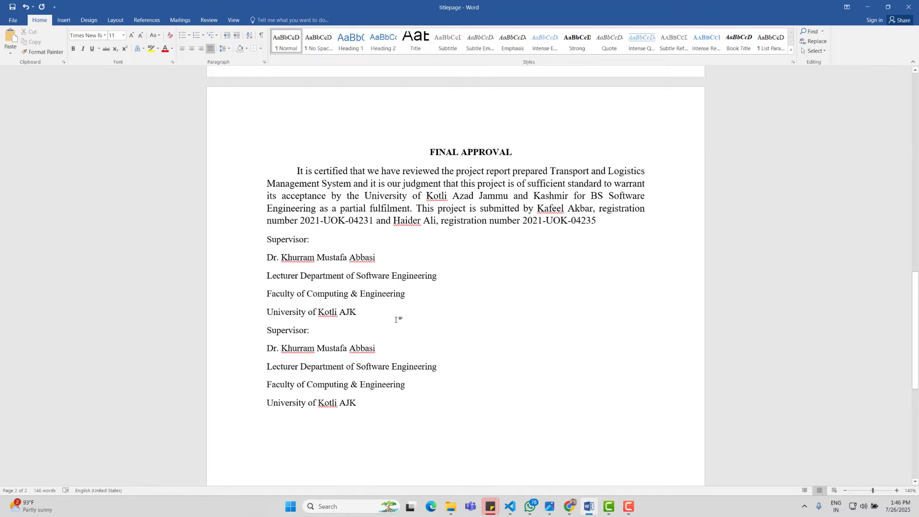
# Step: Add a blank line after the Supervisor block, checking the approval page in the reference PDF
pyautogui.click(396, 320)
pyautogui.press('Return')
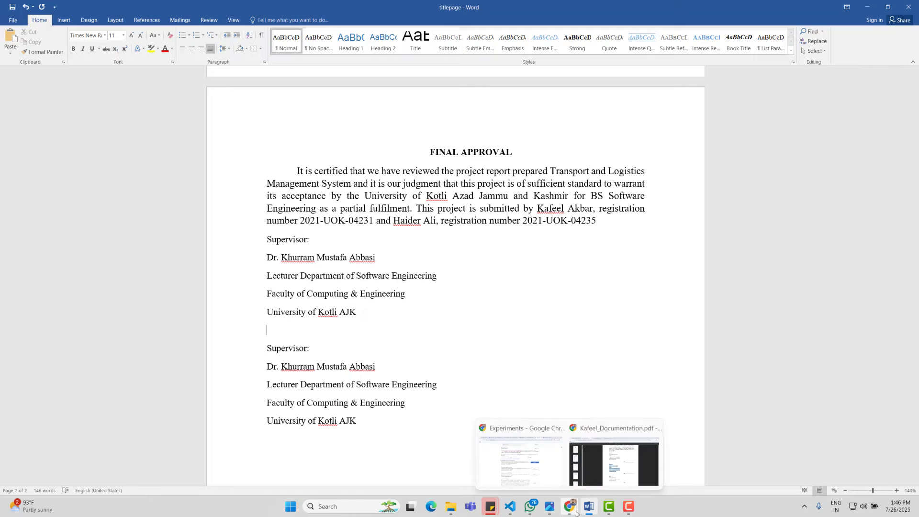
pyautogui.click(569, 506)
pyautogui.click(610, 470)
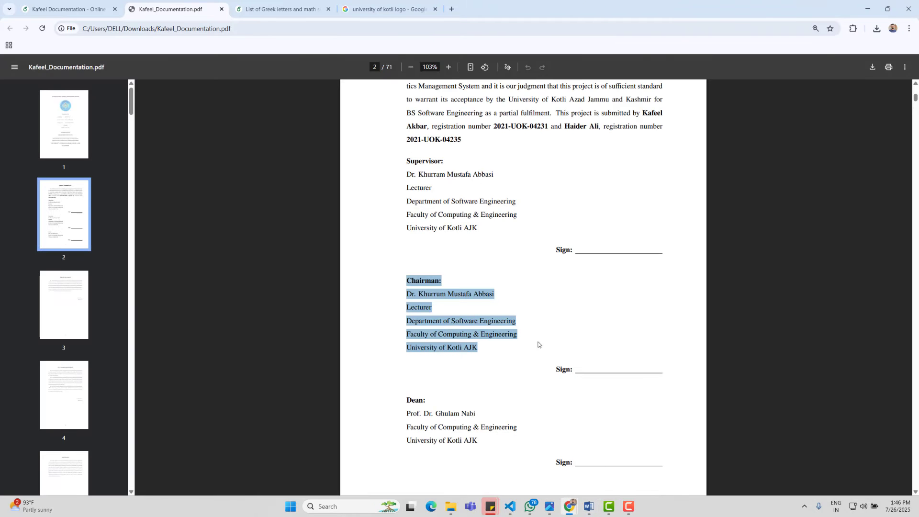
pyautogui.click(589, 507)
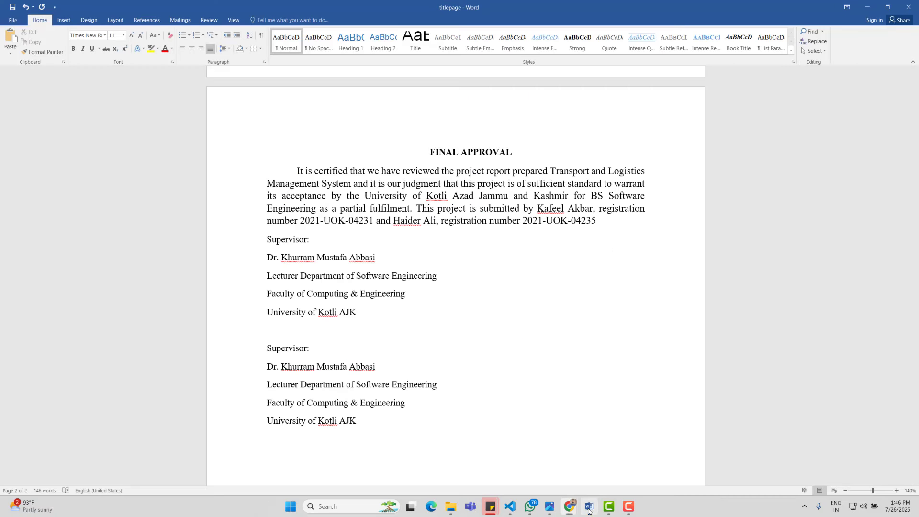
# Step: Relabel the second block's 'Supervisor:' as 'Chairman:' and add empty lines below it
pyautogui.moveTo(316, 345); pyautogui.dragTo(267, 348)
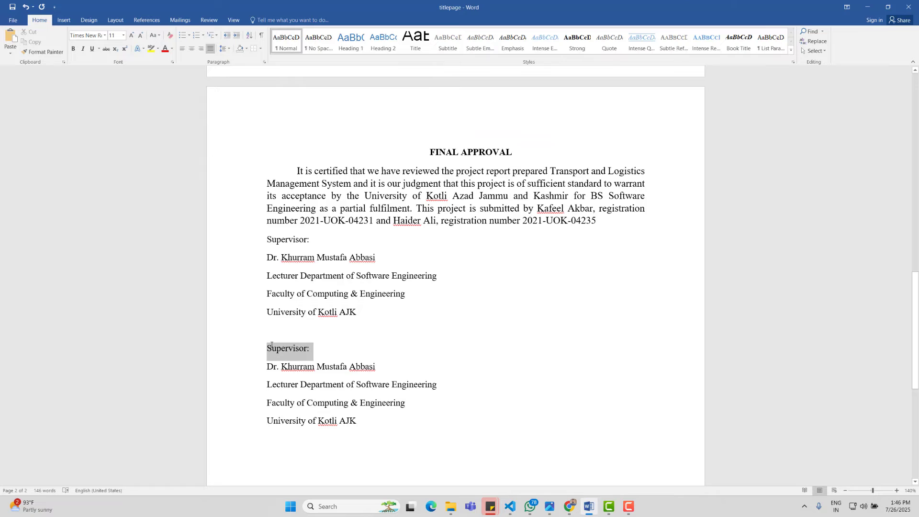
pyautogui.write('Chairman:')
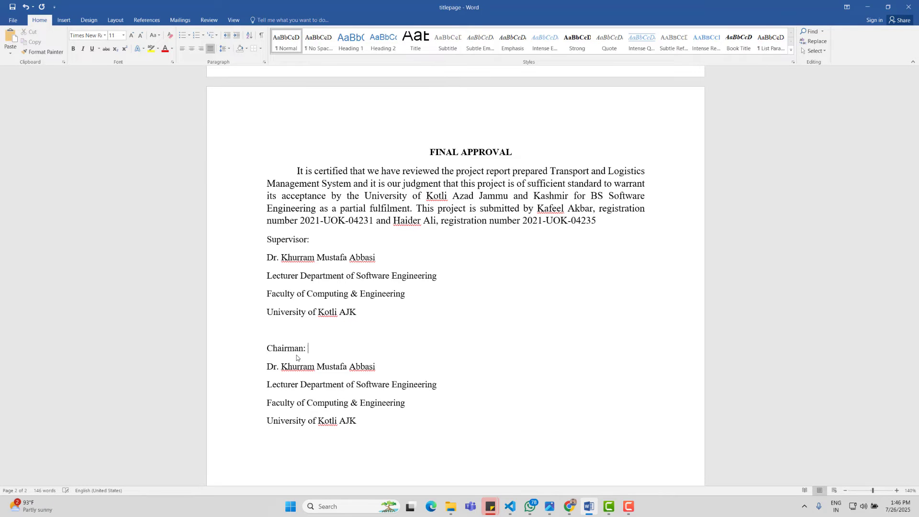
pyautogui.scroll(-2, 354, 390)
pyautogui.press('Return')
pyautogui.press('Return')
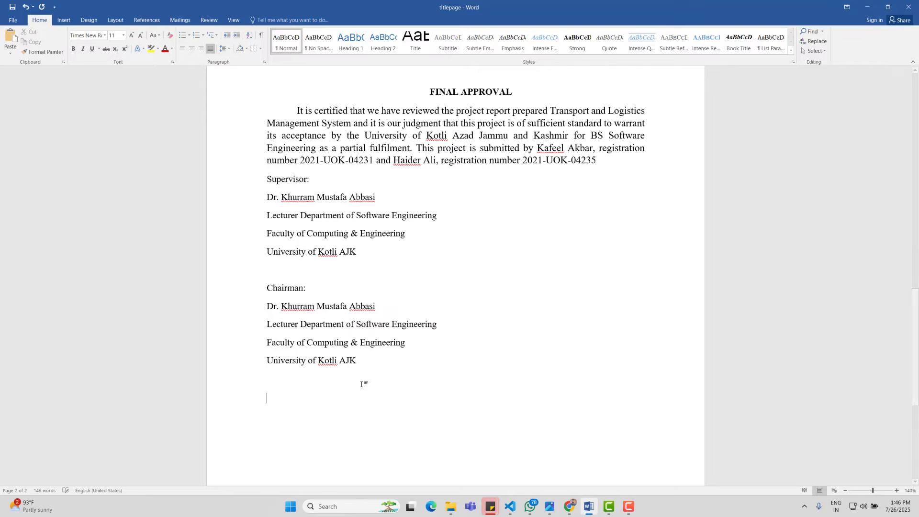
# Step: Copy the Dean block from the reference PDF and paste it into the Word document
pyautogui.moveTo(570, 508)
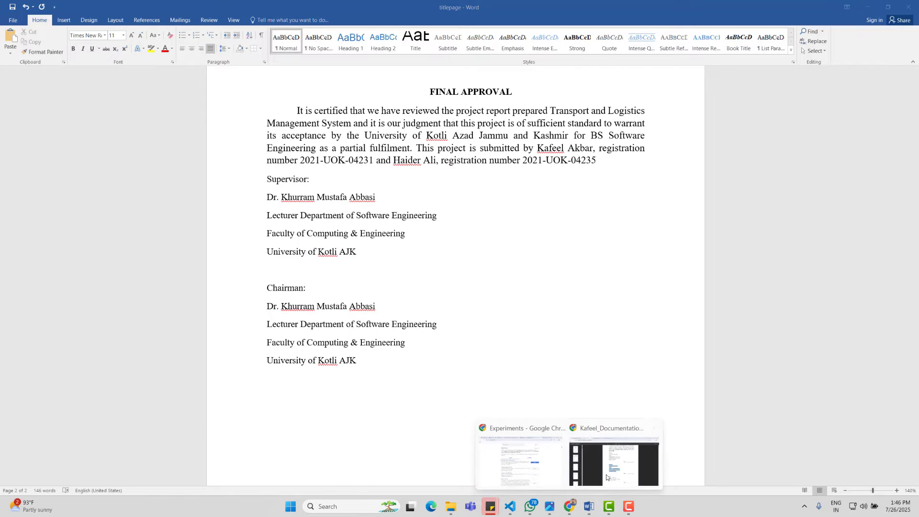
pyautogui.click(618, 459)
pyautogui.scroll(-3, 603, 376)
pyautogui.click(402, 280)
pyautogui.moveTo(406, 265); pyautogui.dragTo(503, 312)
pyautogui.hotkey('ctrl', 'c')
pyautogui.click(589, 507)
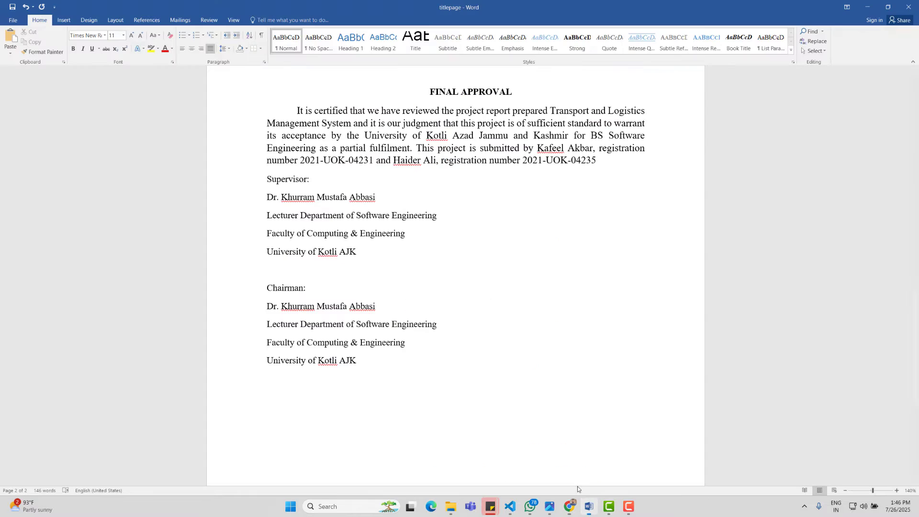
pyautogui.hotkey('ctrl', 'v')
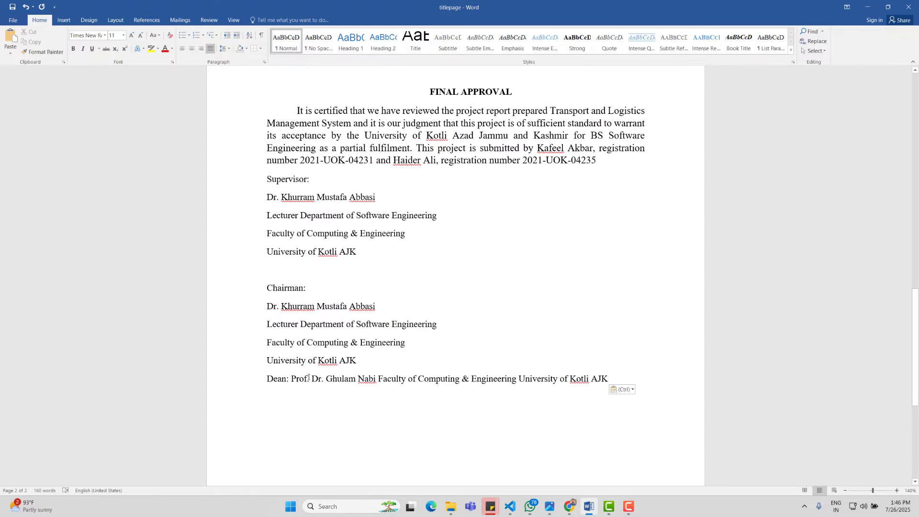
# Step: Split the Dean's name, faculty and University of Kotli AJK onto separate lines, with a blank line above
pyautogui.click(292, 379)
pyautogui.press('Return')
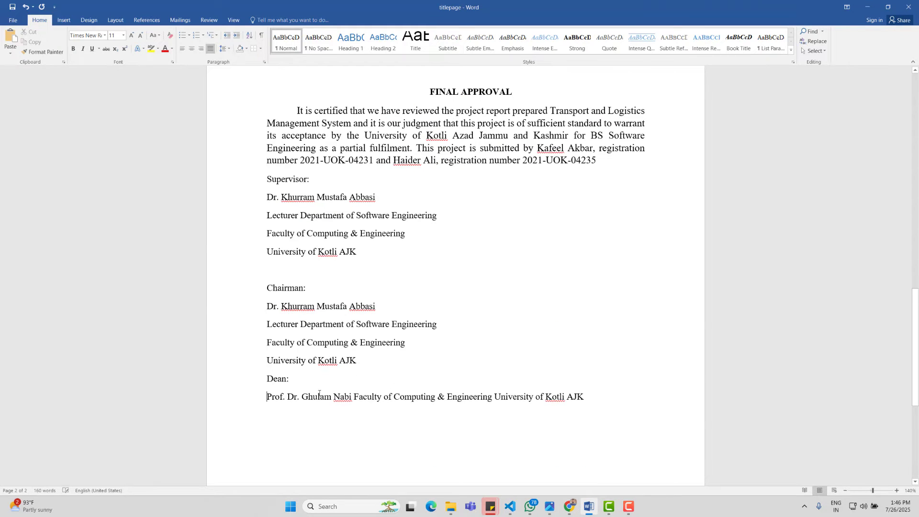
pyautogui.click(355, 397)
pyautogui.press('Return')
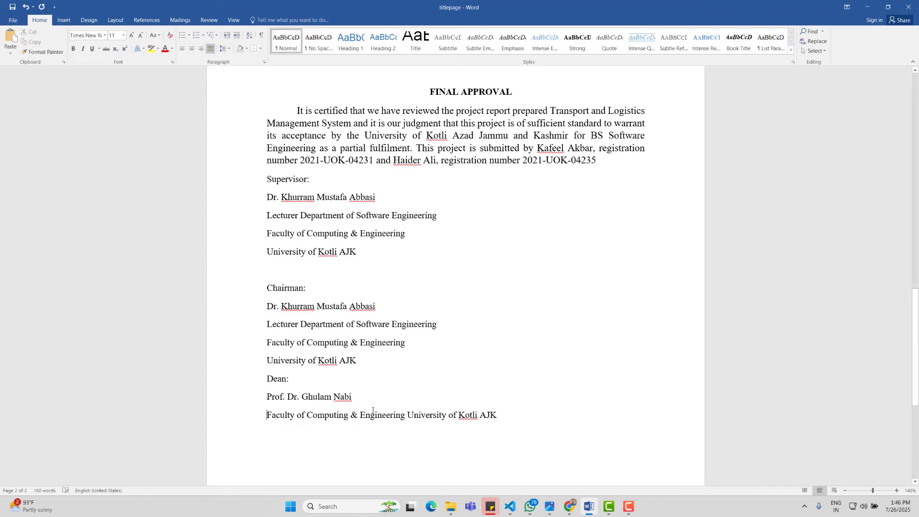
pyautogui.click(408, 415)
pyautogui.press('Return')
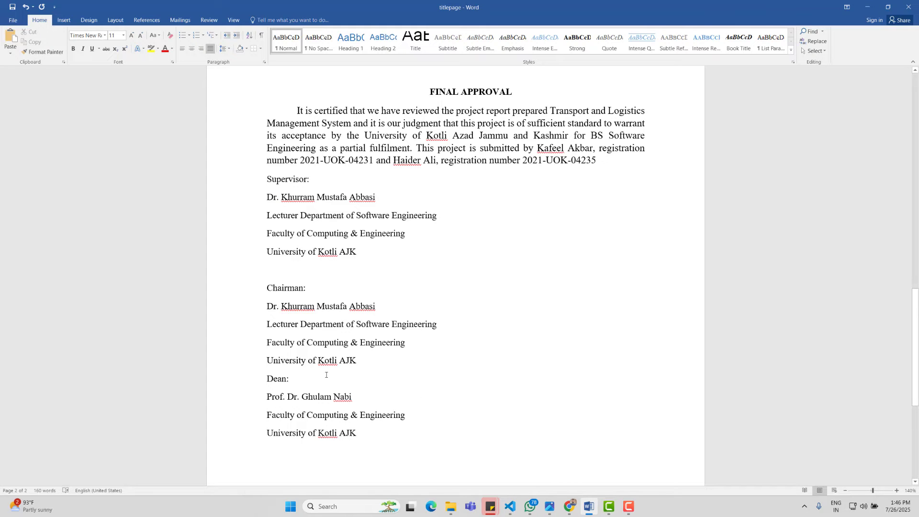
pyautogui.click(357, 361)
pyautogui.press('Return')
pyautogui.scroll(-1, 380, 330)
pyautogui.scroll(1, 379, 331)
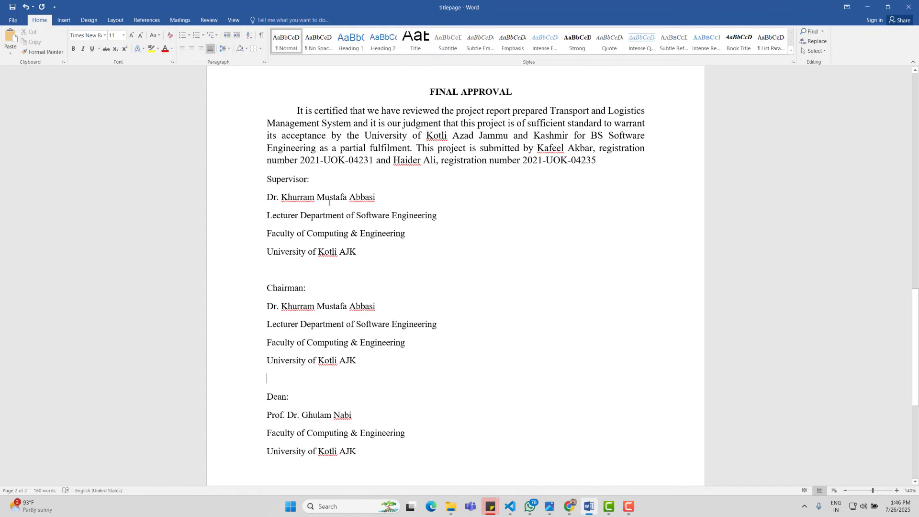
# Step: Select the 'Sign:' label in the reference PDF for copying
pyautogui.click(617, 462)
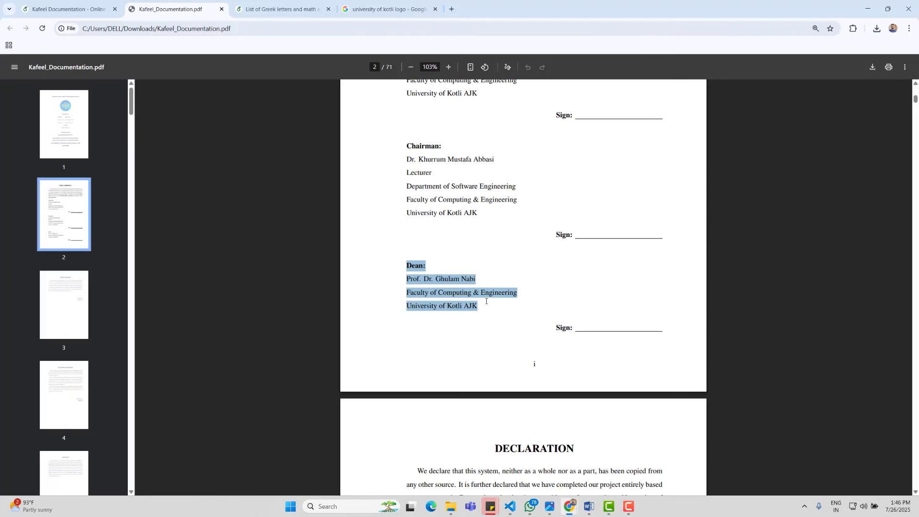
pyautogui.scroll(3, 419, 165)
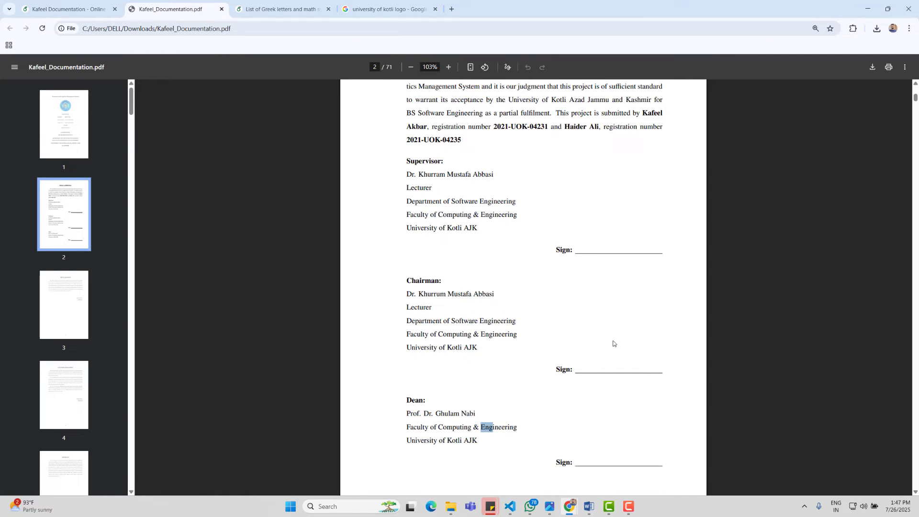
pyautogui.moveTo(550, 249); pyautogui.dragTo(678, 258)
pyautogui.hotkey('ctrl', 'c')
pyautogui.click(566, 510)
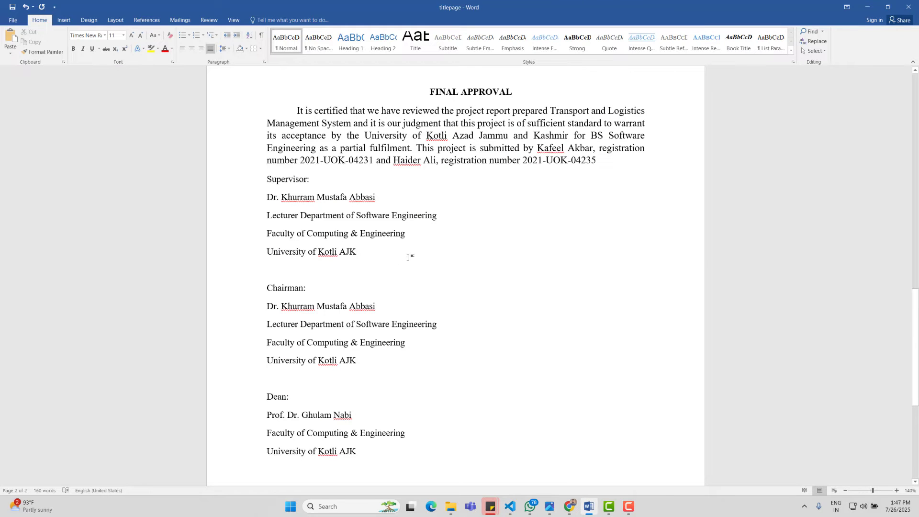
# Step: Add a bold, right-aligned 'Sign:_________________' line below the Supervisor block
pyautogui.press('Return')
pyautogui.hotkey('ctrl', 'v')
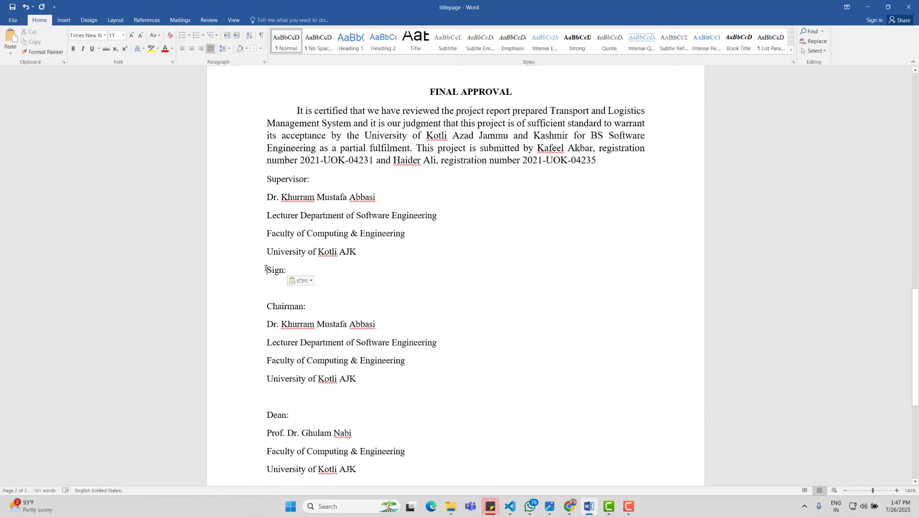
pyautogui.tripleClick(266, 269)
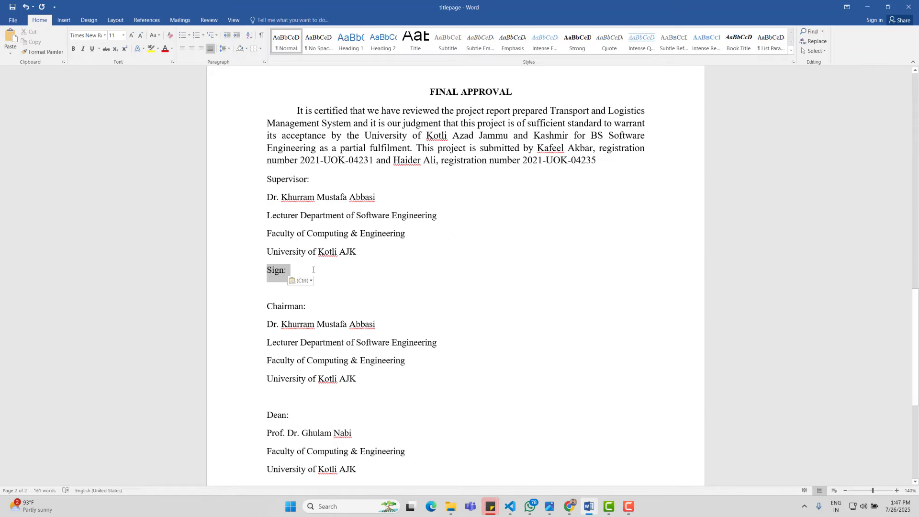
pyautogui.click(201, 49)
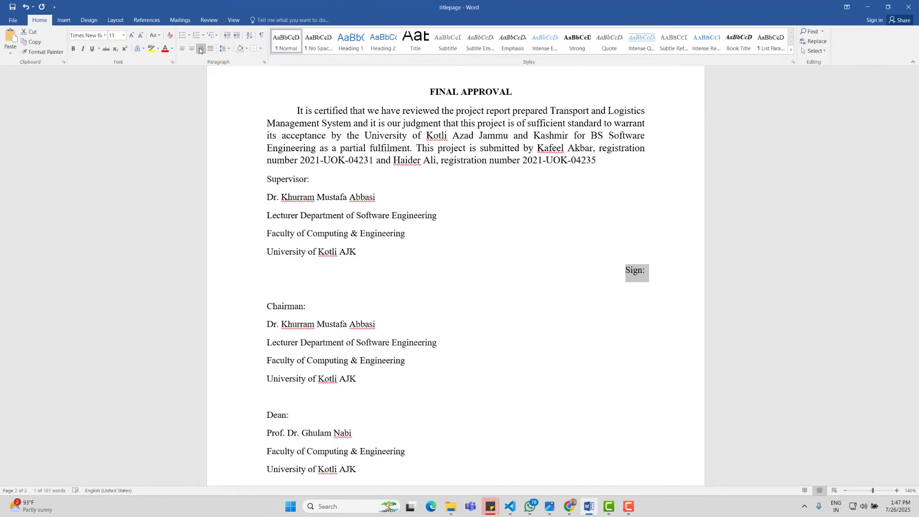
pyautogui.click(657, 275)
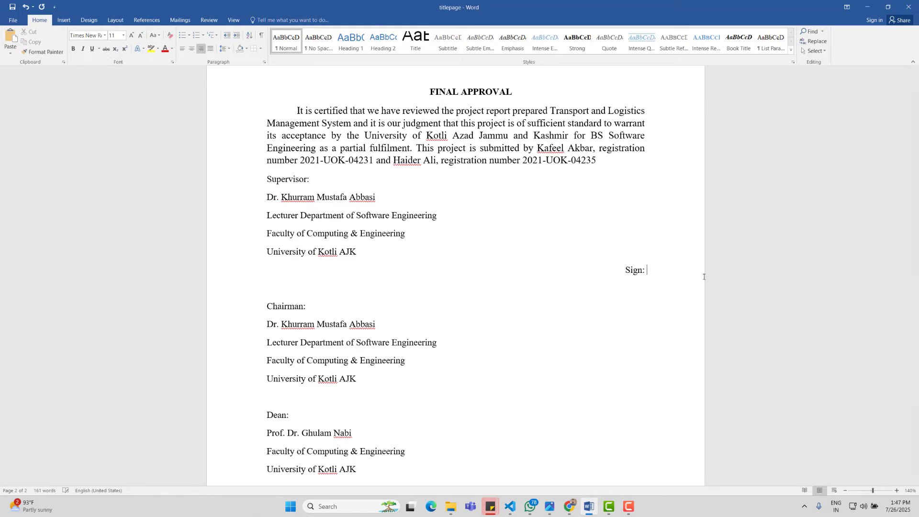
pyautogui.write('__________________')
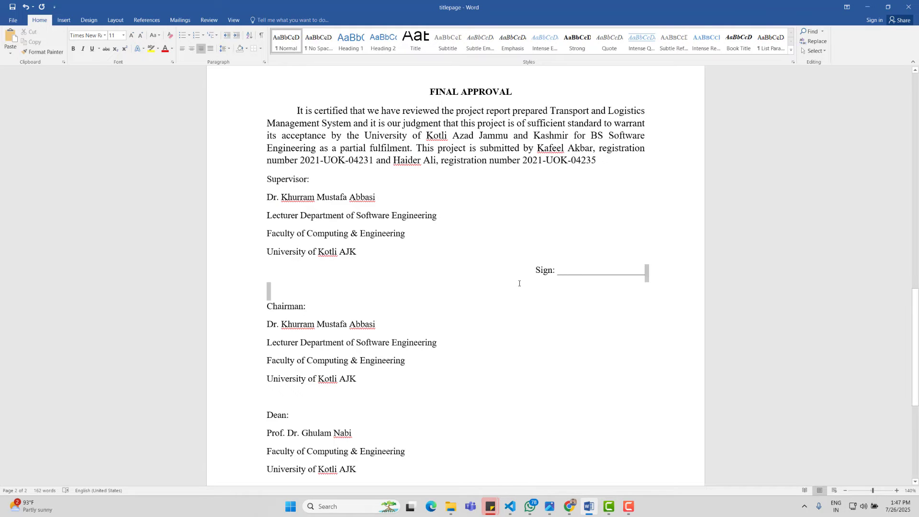
pyautogui.moveTo(647, 271); pyautogui.dragTo(536, 273)
pyautogui.hotkey('ctrl', 'b')
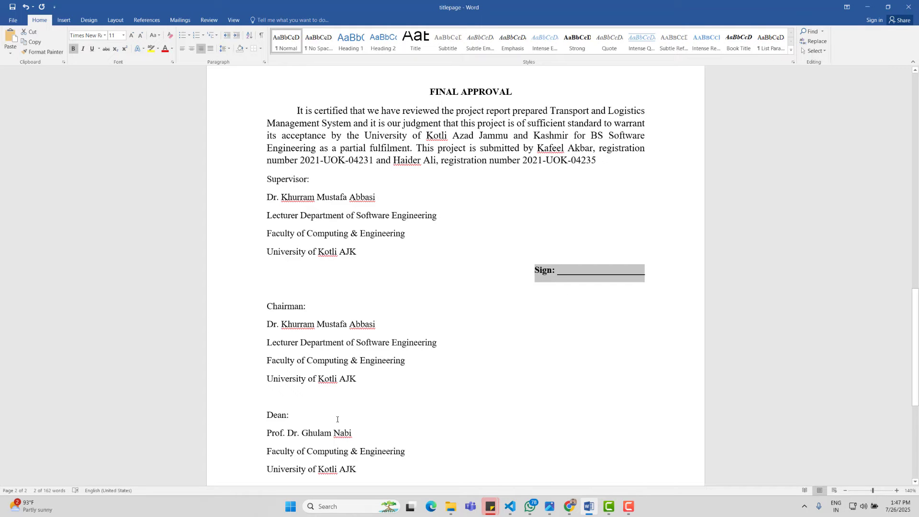
# Step: Paste the same Sign: line below the Chairman and Dean blocks
pyautogui.click(338, 394)
pyautogui.moveTo(661, 273); pyautogui.dragTo(518, 281)
pyautogui.click(386, 391)
pyautogui.write('Sign: ___________________')
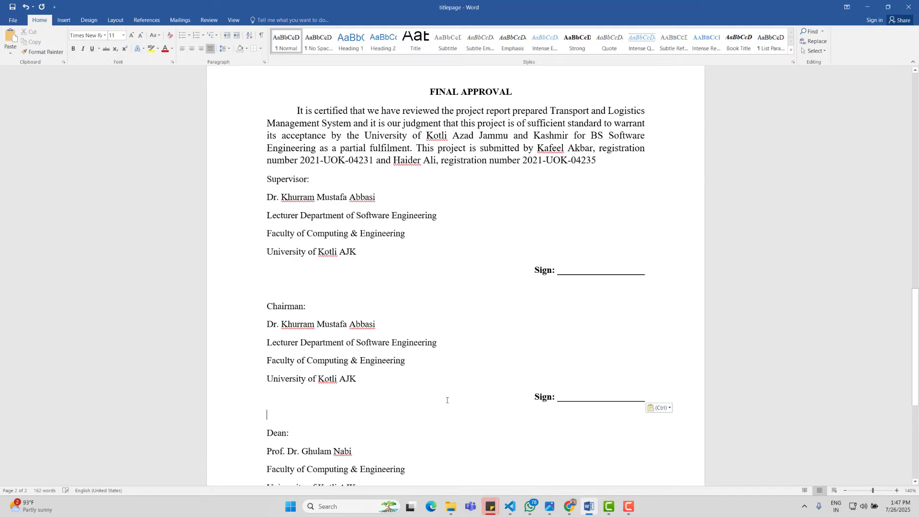
pyautogui.scroll(-3, 572, 443)
pyautogui.click(430, 405)
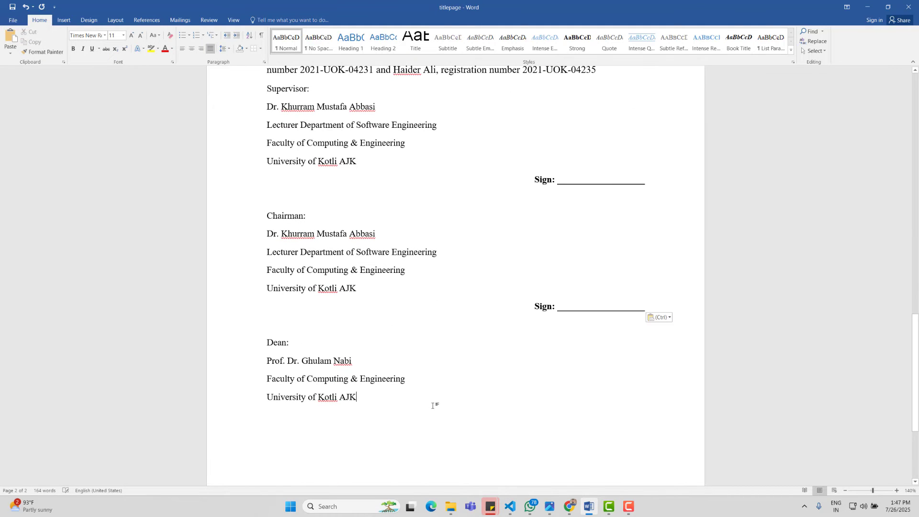
pyautogui.press('Return')
pyautogui.write('Sign: __________________')
pyautogui.scroll(-2, 597, 338)
pyautogui.scroll(3, 587, 311)
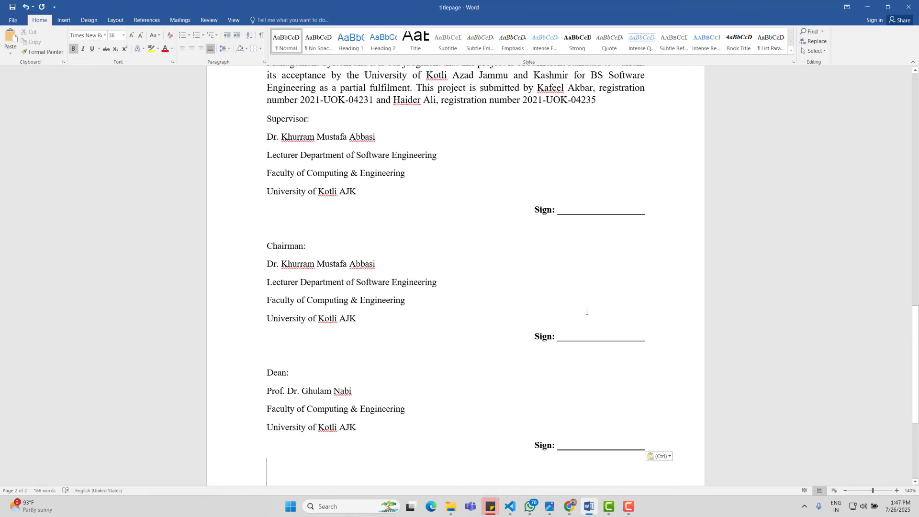
pyautogui.scroll(-5, 586, 312)
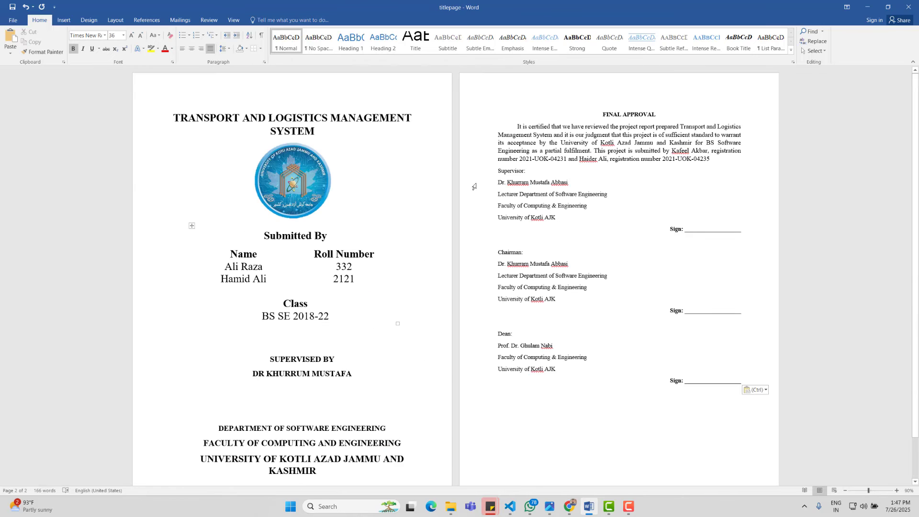
# Step: Make the Supervisor:, Chairman: and Dean: labels bold
pyautogui.hotkey('ctrl', 'a')
pyautogui.click(481, 171)
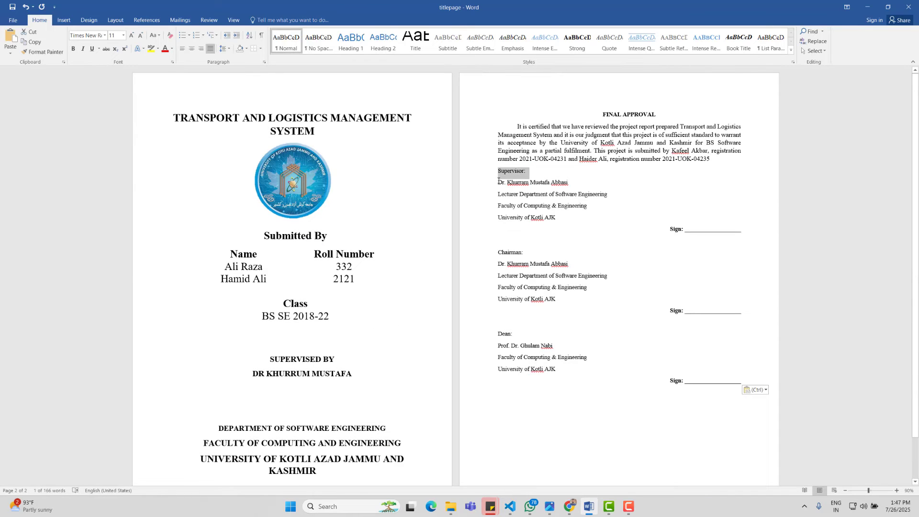
pyautogui.hotkey('ctrl', 'b')
pyautogui.click(480, 253)
pyautogui.hotkey('ctrl', 'b')
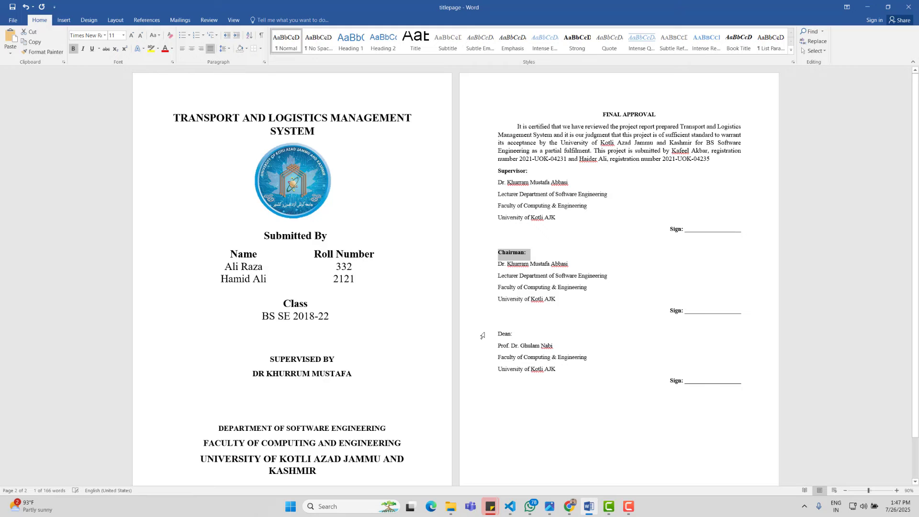
pyautogui.click(482, 335)
pyautogui.hotkey('ctrl', 'b')
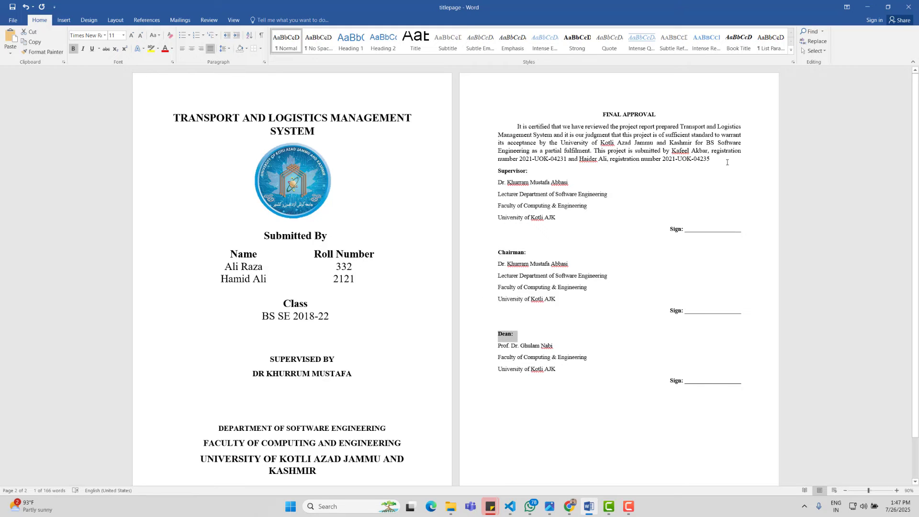
# Step: Add a blank line after the approval paragraph and give it 1.5 line spacing
pyautogui.click(727, 163)
pyautogui.press('Return')
pyautogui.tripleClick(731, 157)
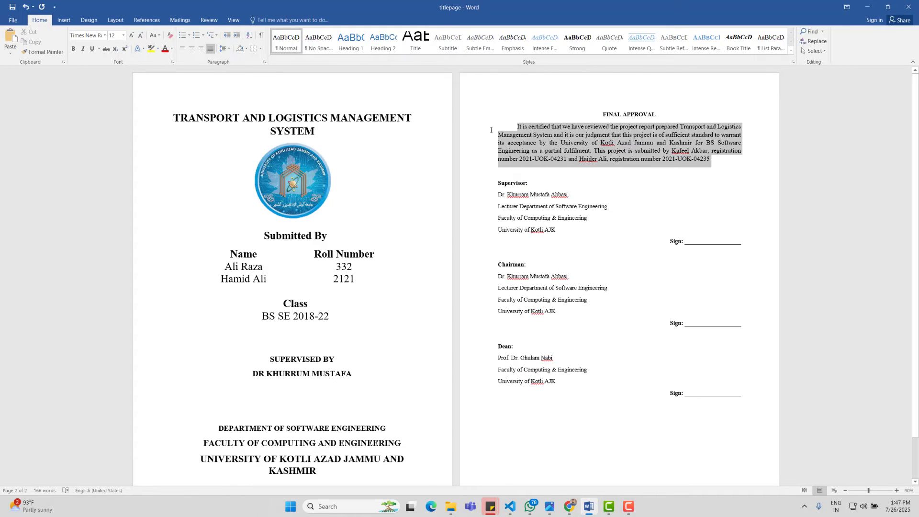
pyautogui.click(227, 50)
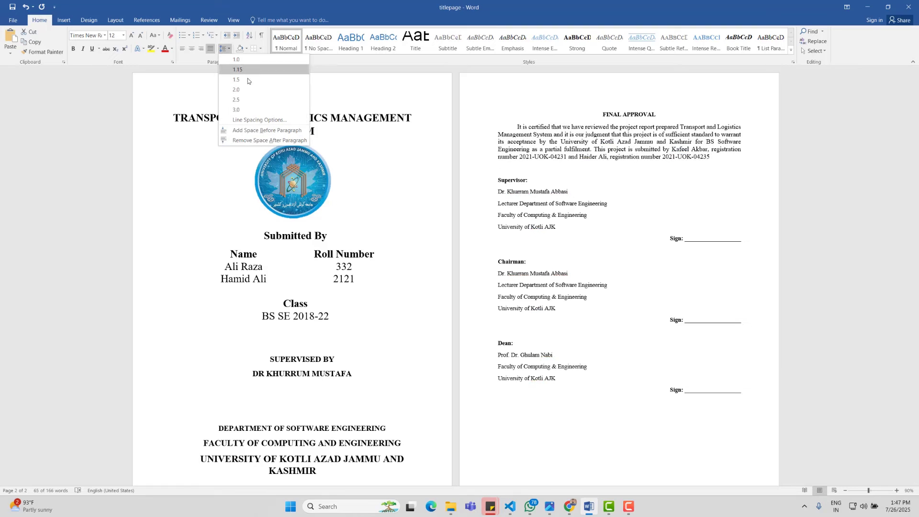
pyautogui.click(248, 79)
pyautogui.click(563, 199)
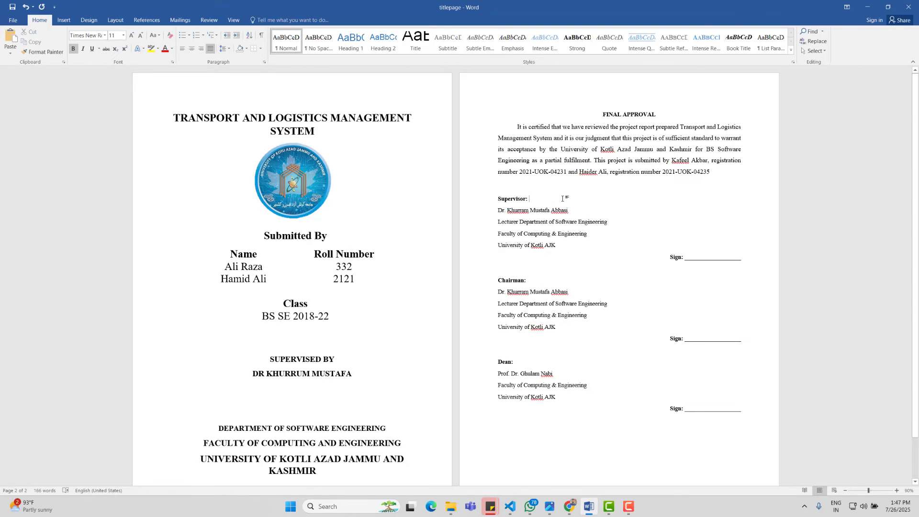
# Step: Enlarge the three signature blocks to 12 pt
pyautogui.moveTo(498, 211); pyautogui.dragTo(571, 211)
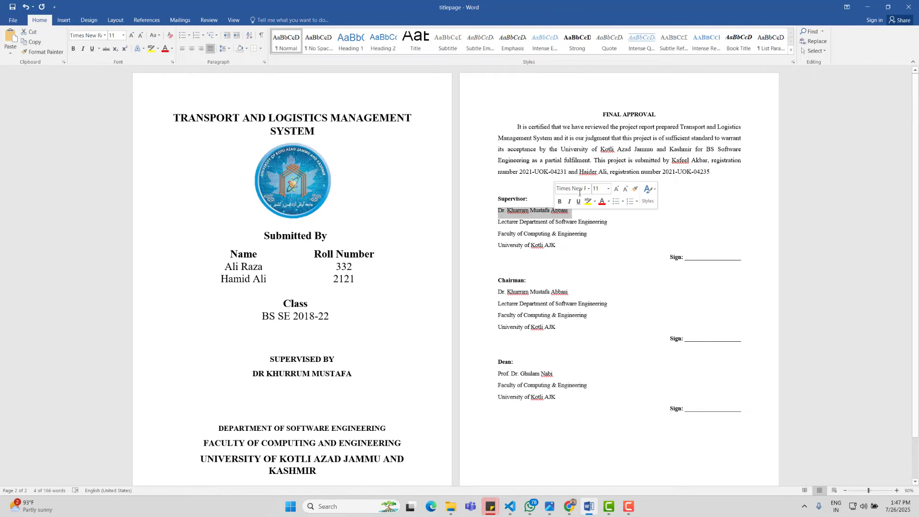
pyautogui.moveTo(712, 173); pyautogui.dragTo(496, 134)
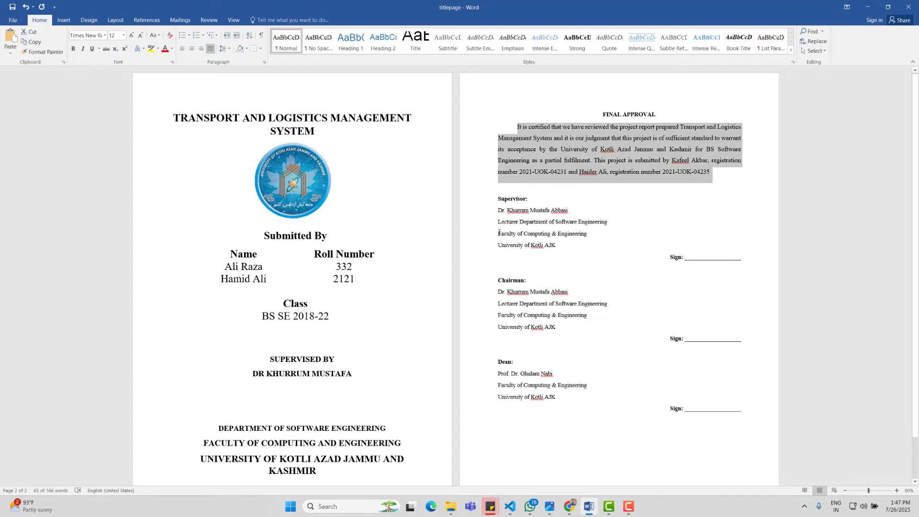
pyautogui.moveTo(497, 198); pyautogui.dragTo(577, 250)
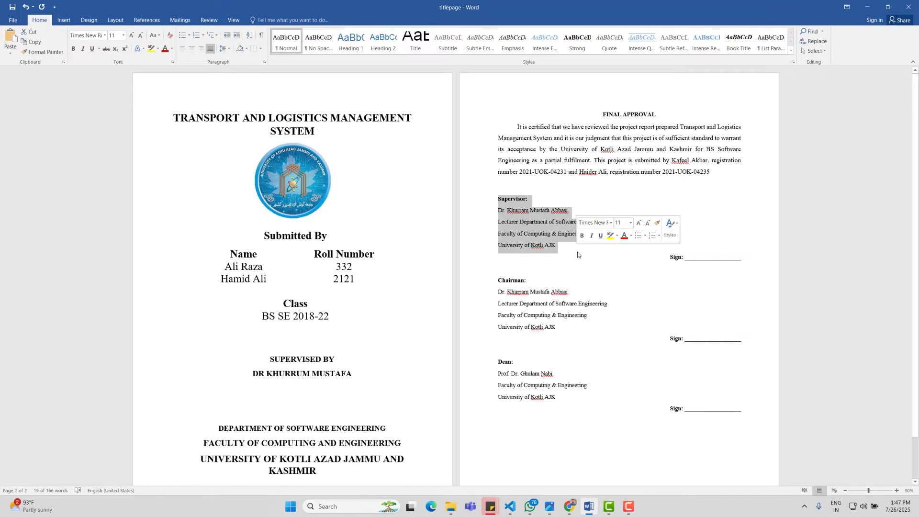
pyautogui.moveTo(747, 412); pyautogui.dragTo(497, 207)
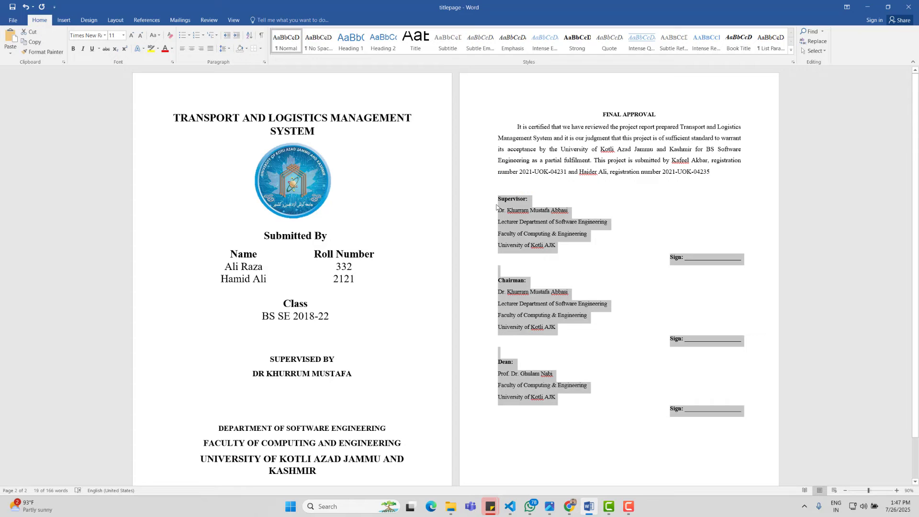
pyautogui.hotkey('ctrl', 'shift', '.')
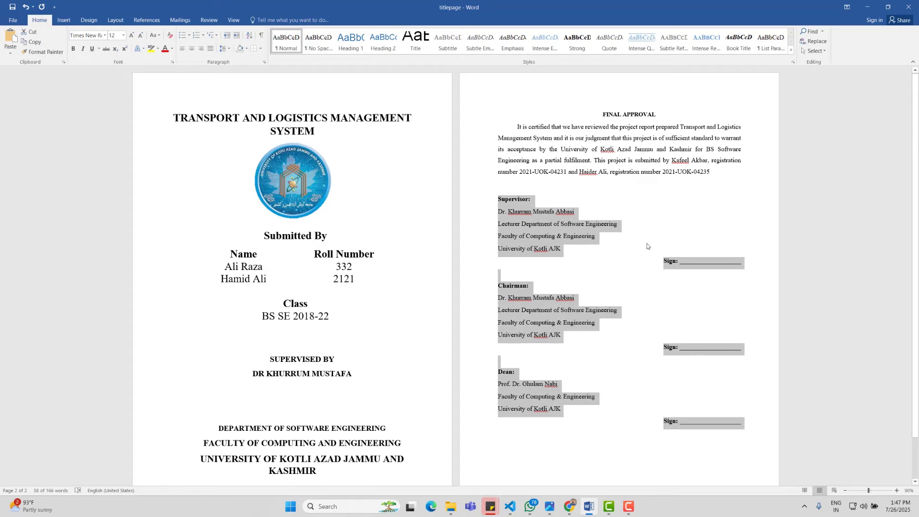
pyautogui.click(648, 243)
pyautogui.scroll(2, 668, 249)
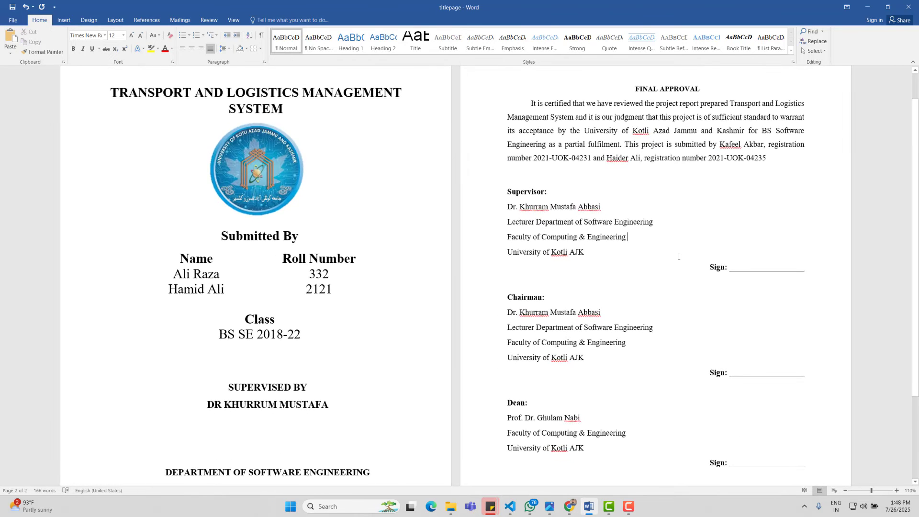
# Step: Make both students' registration numbers bold
pyautogui.scroll(4, 679, 257)
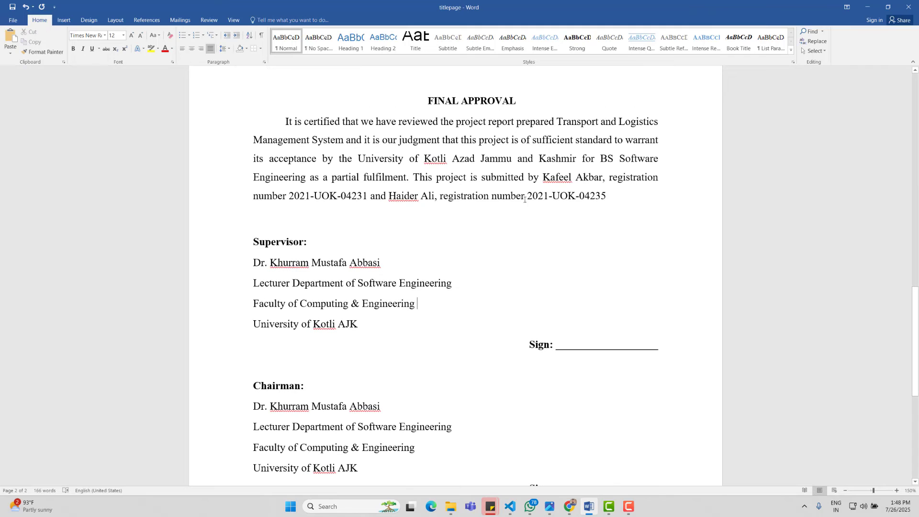
pyautogui.moveTo(607, 197); pyautogui.dragTo(525, 197)
pyautogui.hotkey('ctrl', 'b')
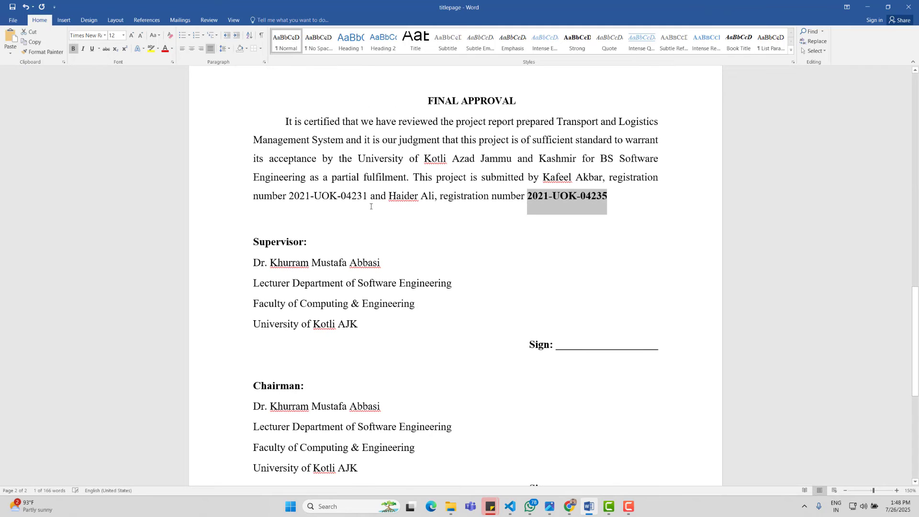
pyautogui.moveTo(370, 201); pyautogui.dragTo(300, 196)
pyautogui.hotkey('ctrl', 'b')
pyautogui.click(553, 253)
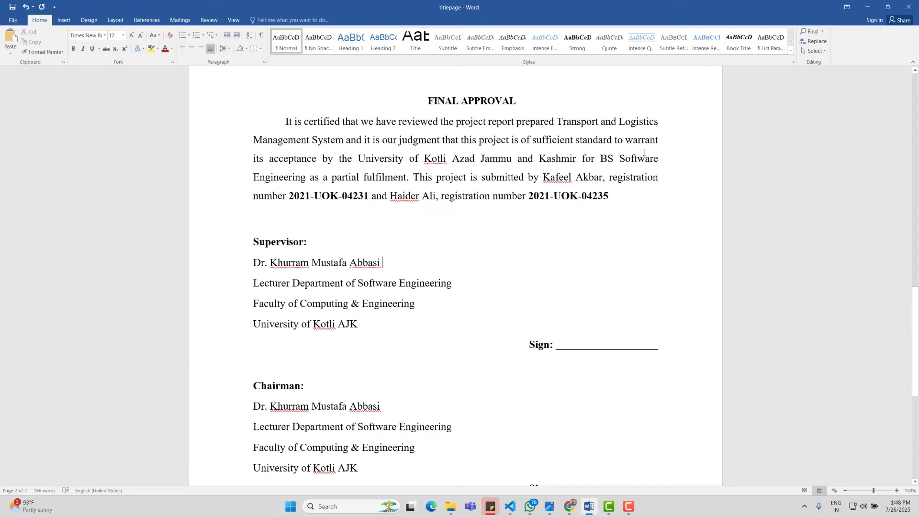
# Step: Enlarge the FINAL APPROVAL heading to 14 pt
pyautogui.scroll(-1, 606, 256)
pyautogui.keyDown('ctrl'); pyautogui.scroll(-6, 591, 253); pyautogui.keyUp('ctrl')
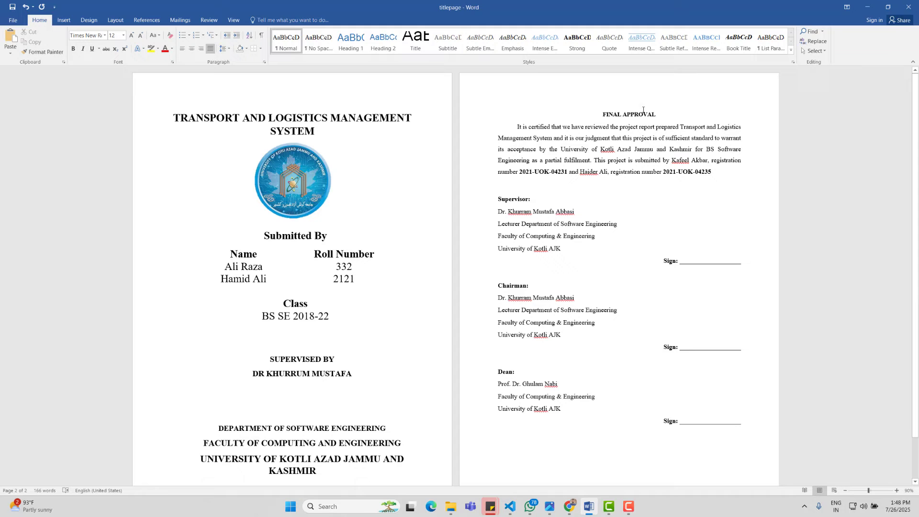
pyautogui.tripleClick(643, 110)
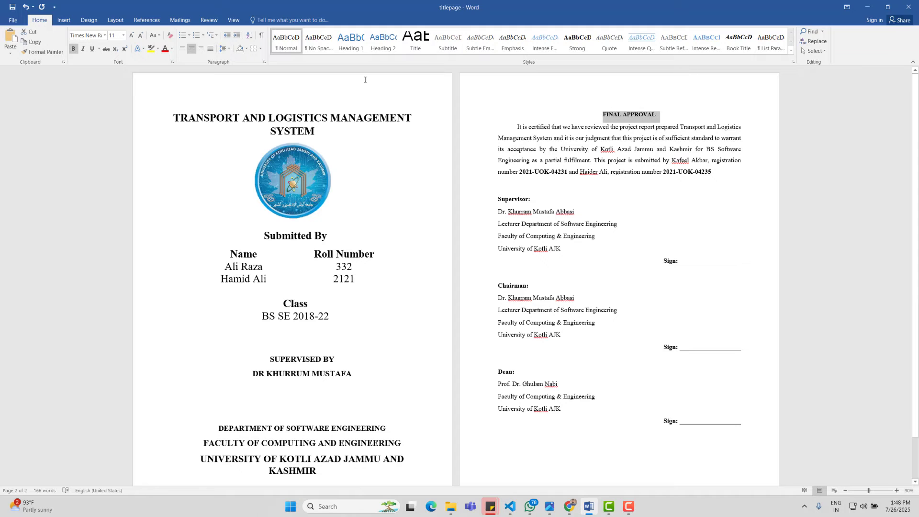
pyautogui.click(131, 35)
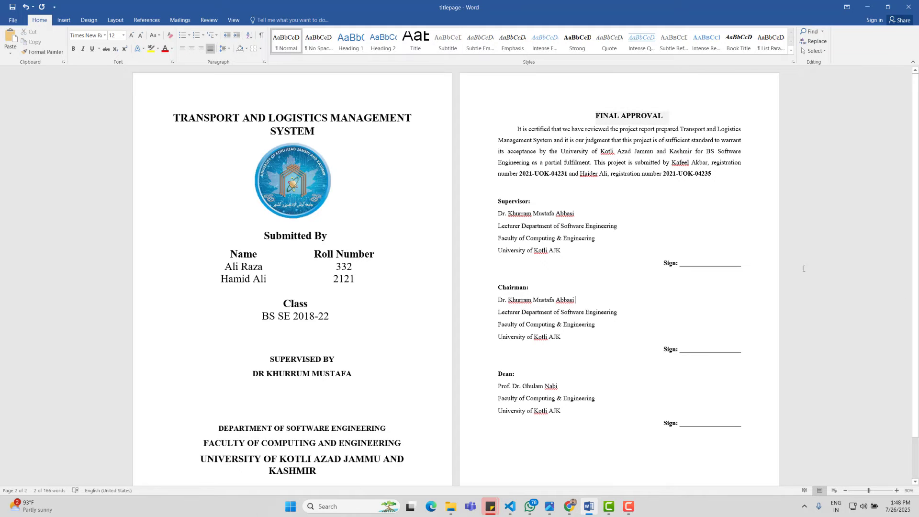
pyautogui.scroll(-1, 646, 259)
pyautogui.click(576, 299)
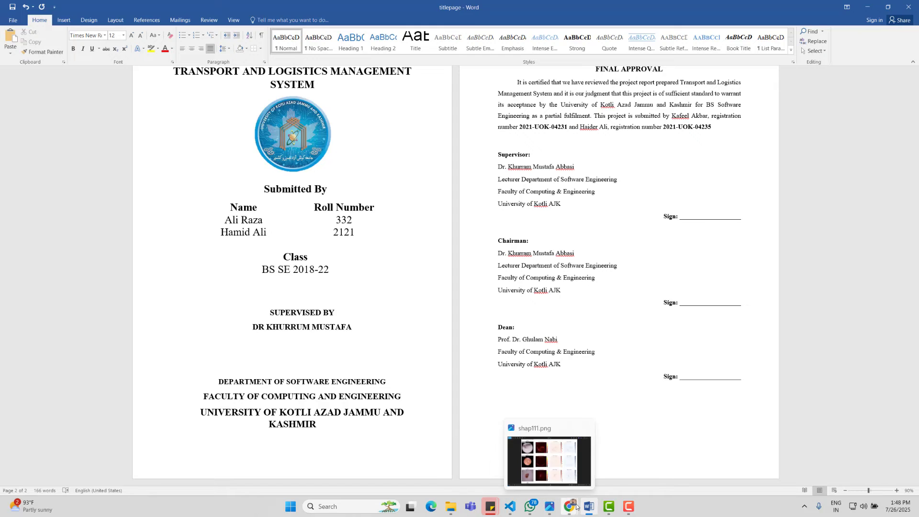
# Step: Browse the reference PDF to the DECLARATION page and select from its heading to the last signatory
pyautogui.click(618, 460)
pyautogui.scroll(-2, 602, 366)
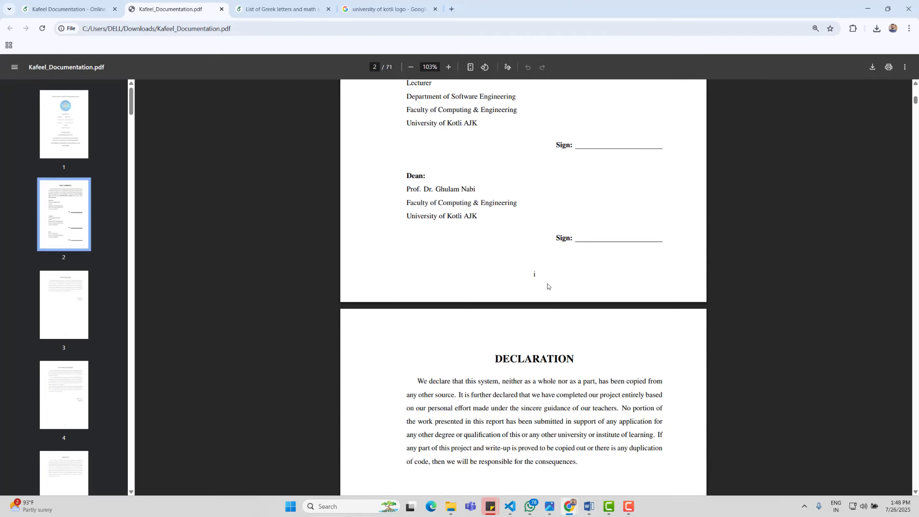
pyautogui.scroll(-10, 542, 273)
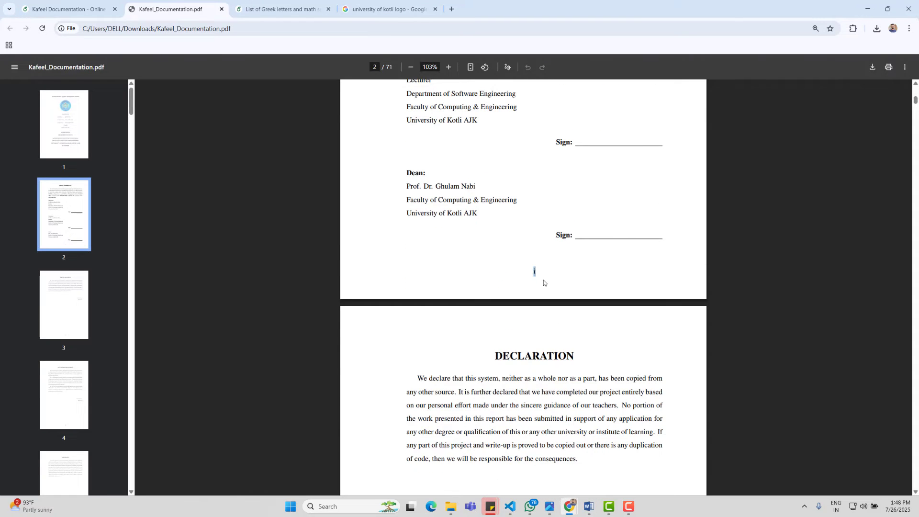
pyautogui.scroll(-10, 543, 305)
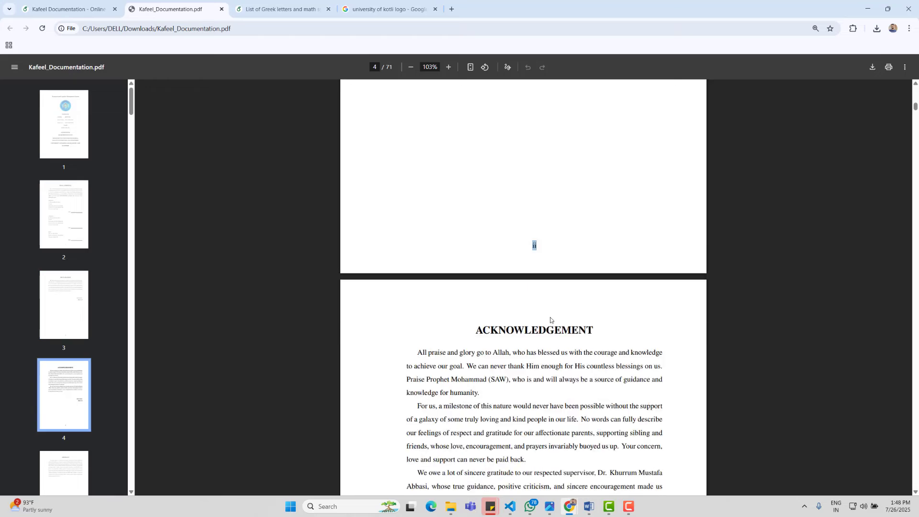
pyautogui.scroll(-16, 542, 308)
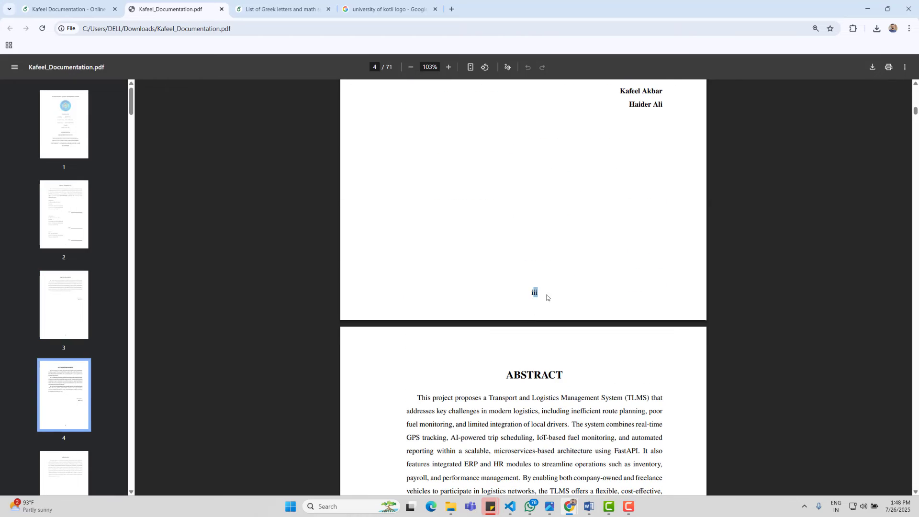
pyautogui.scroll(-18, 477, 204)
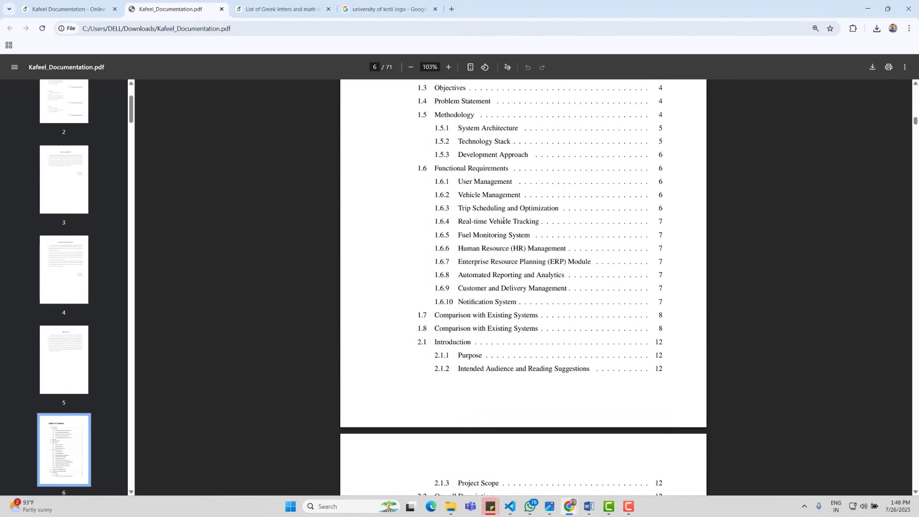
pyautogui.scroll(-18, 543, 273)
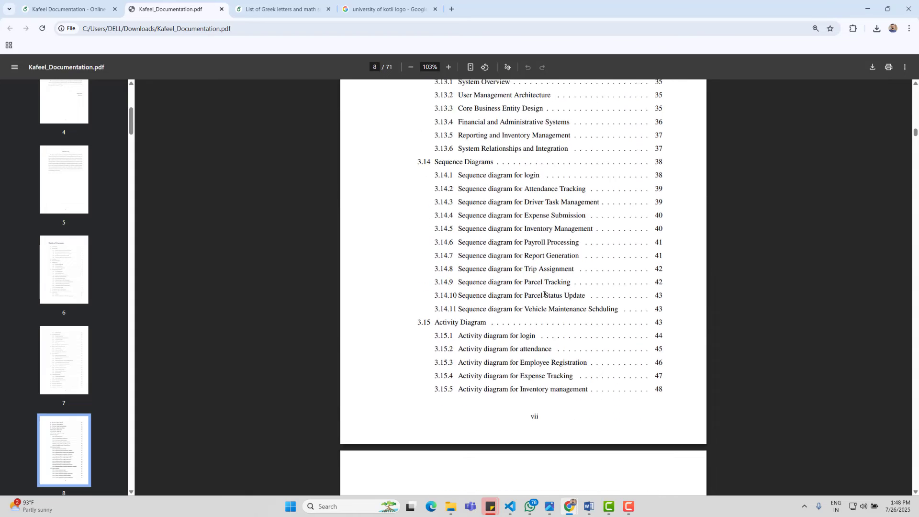
pyautogui.scroll(-18, 532, 263)
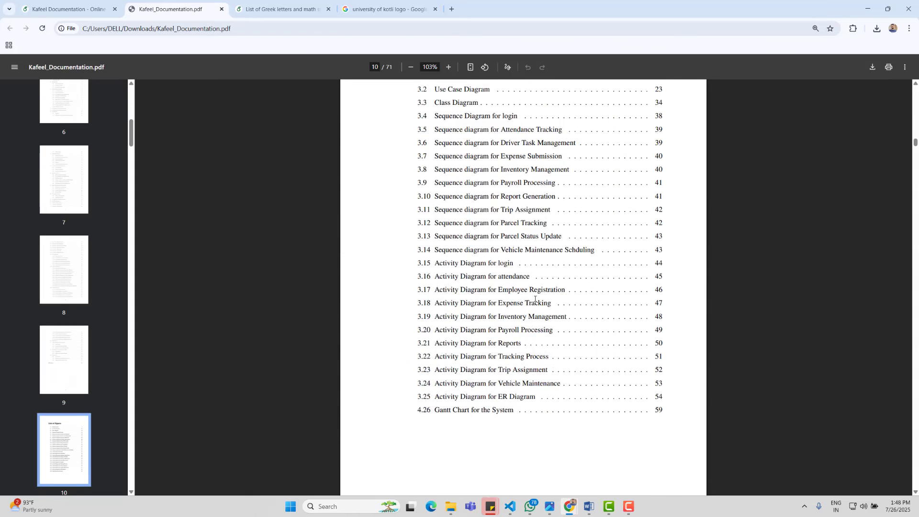
pyautogui.scroll(-11, 523, 300)
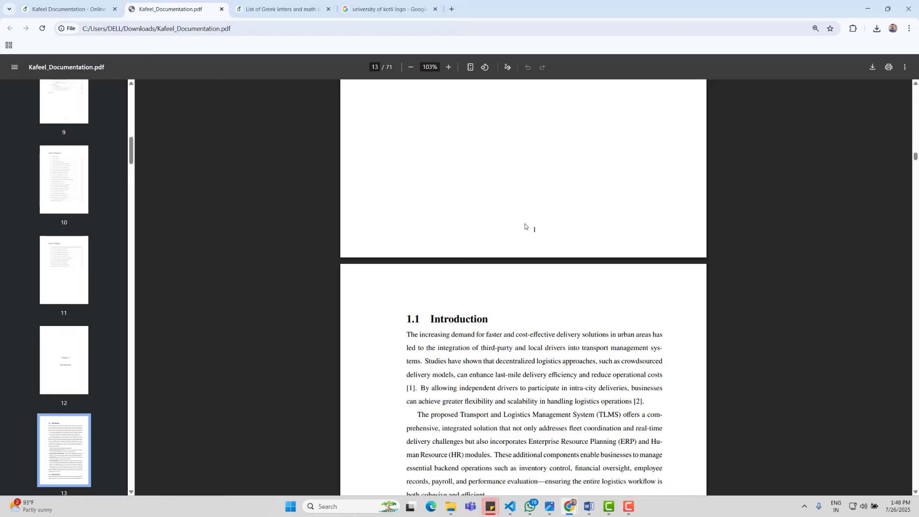
pyautogui.scroll(-8, 561, 278)
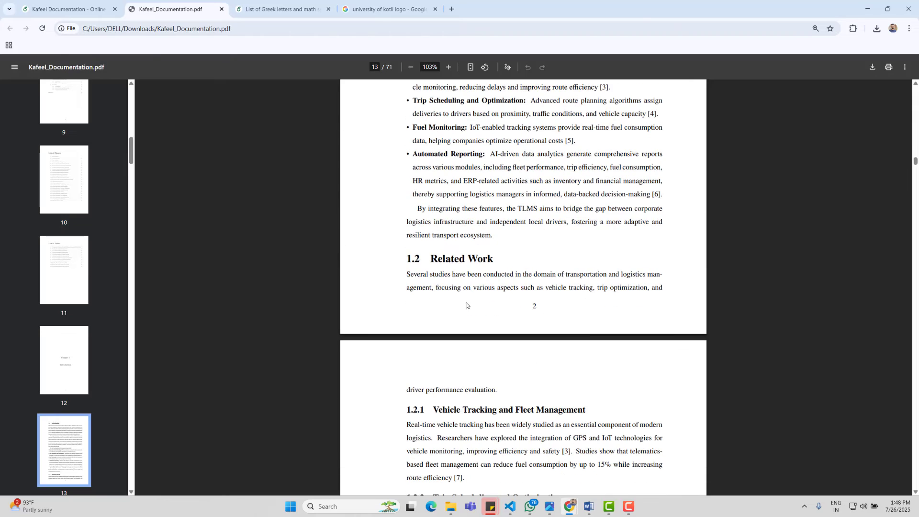
pyautogui.scroll(20, 534, 299)
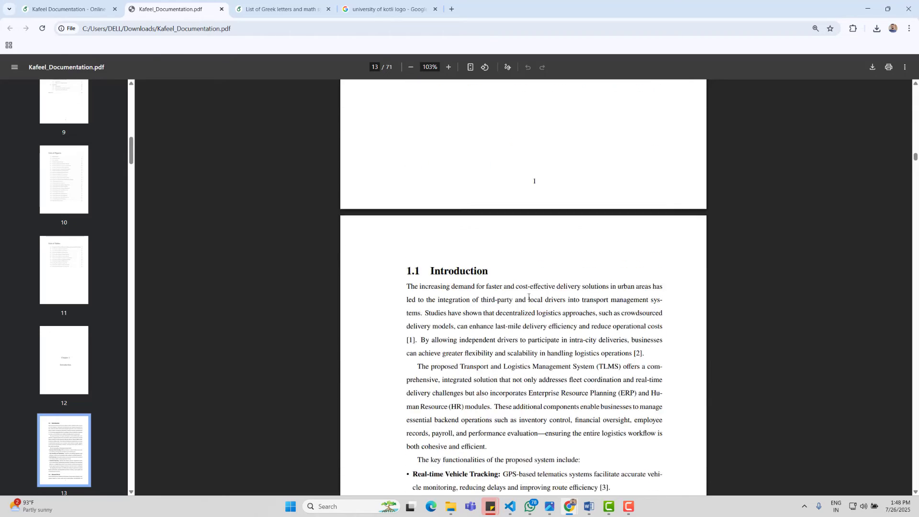
pyautogui.scroll(20, 525, 298)
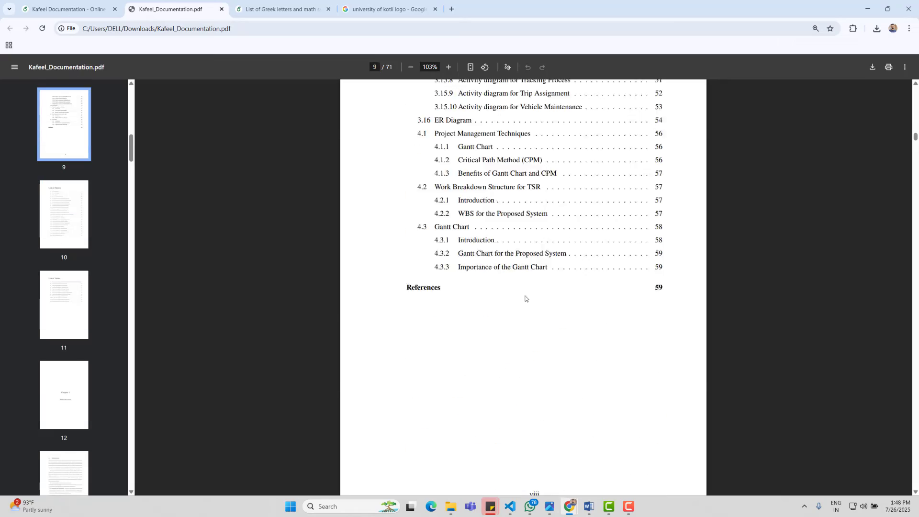
pyautogui.scroll(20, 525, 290)
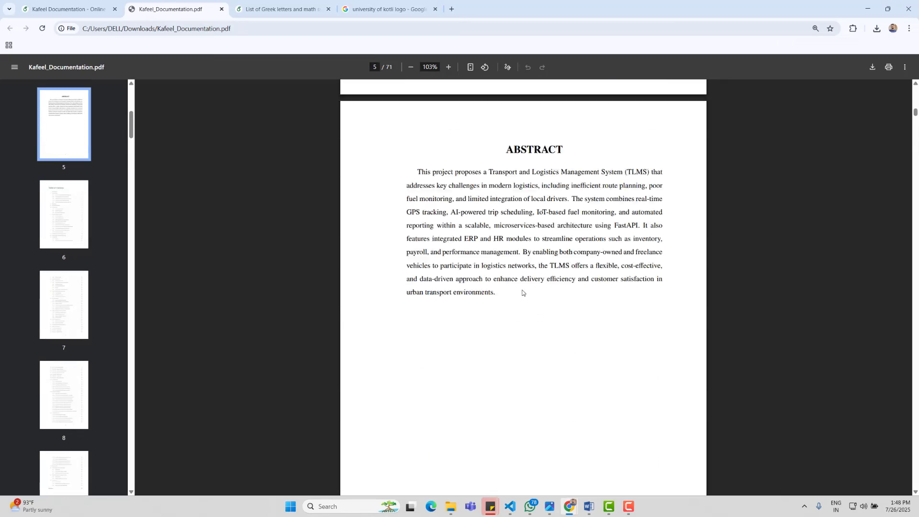
pyautogui.scroll(1, 521, 292)
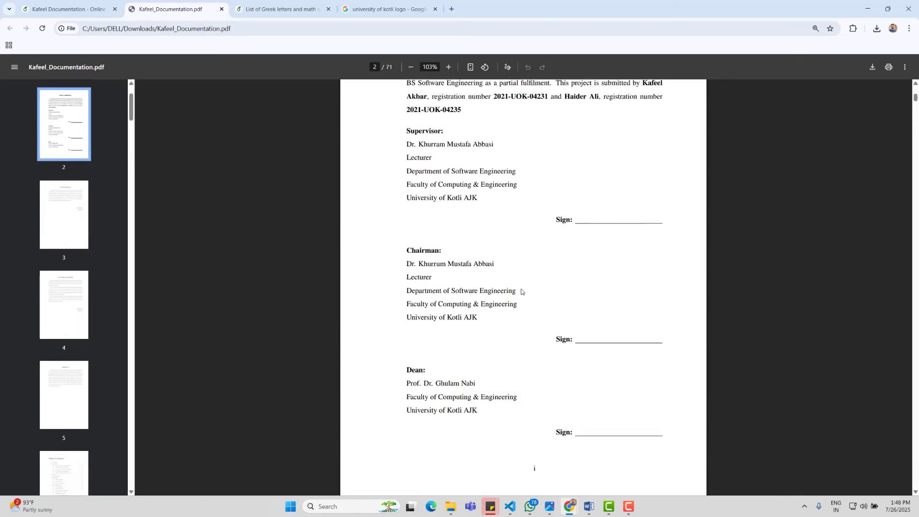
pyautogui.scroll(-12, 521, 291)
pyautogui.scroll(6, 522, 291)
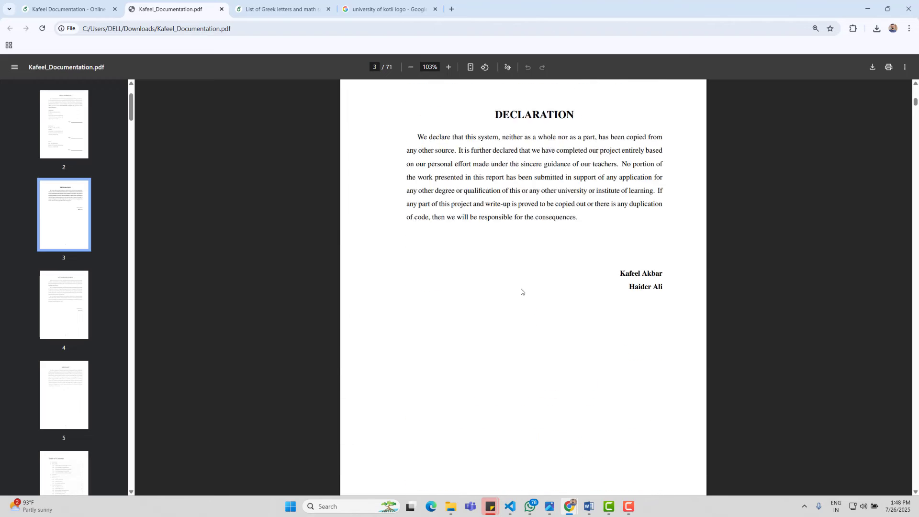
pyautogui.scroll(-1, 515, 291)
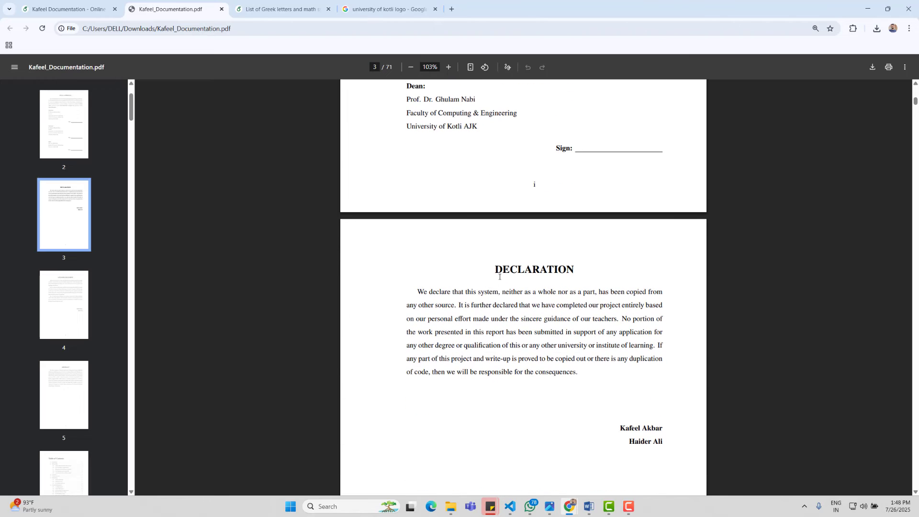
pyautogui.moveTo(499, 276); pyautogui.dragTo(665, 448)
pyautogui.hotkey('ctrl', 'c')
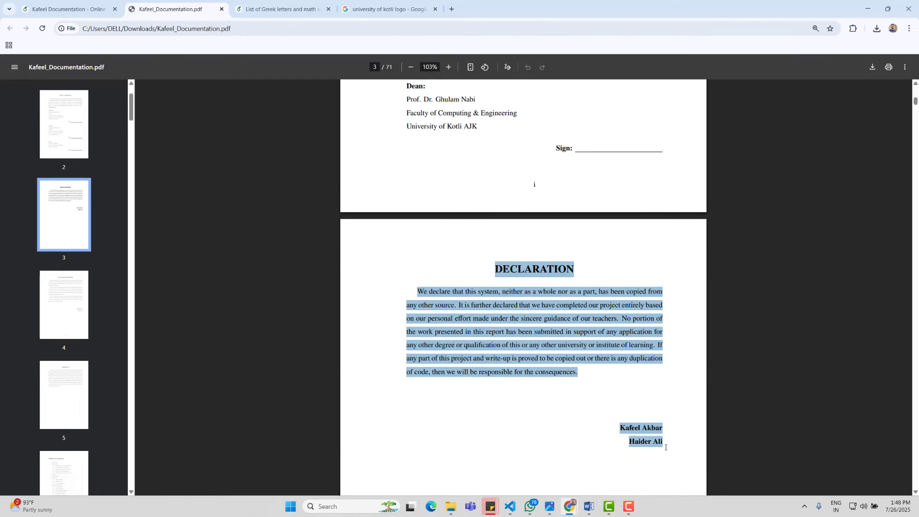
# Step: Paste the declaration below the Dean's Sign: line and split heading, paragraph and both names into separate lines
pyautogui.hotkey('alt', 'Tab')
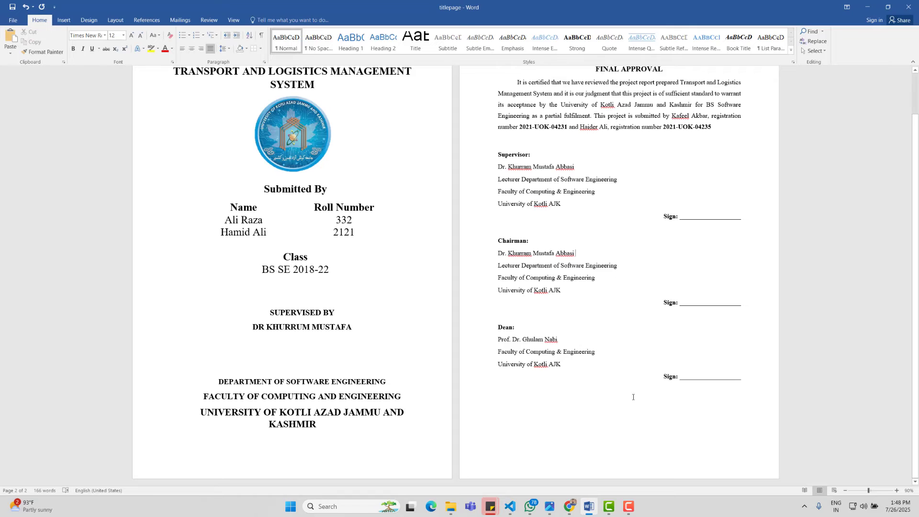
pyautogui.click(632, 397)
pyautogui.hotkey('ctrl', 'v')
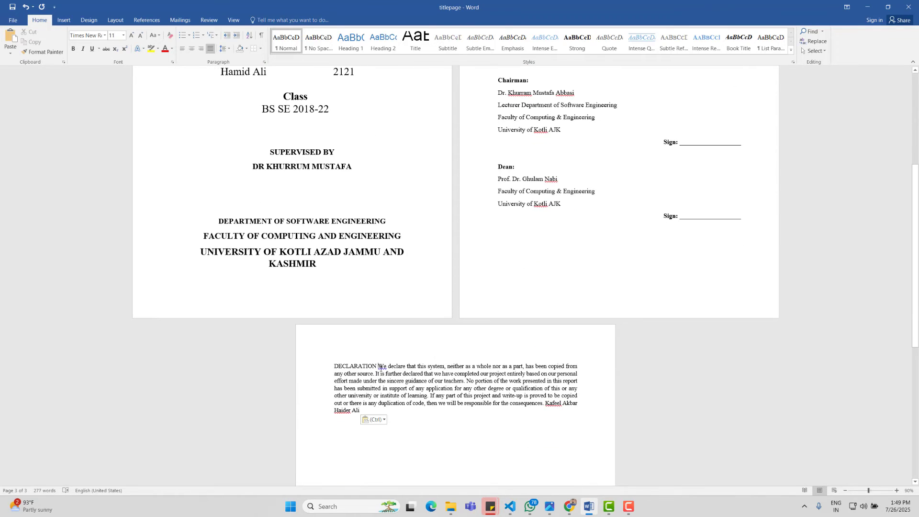
pyautogui.press('Return')
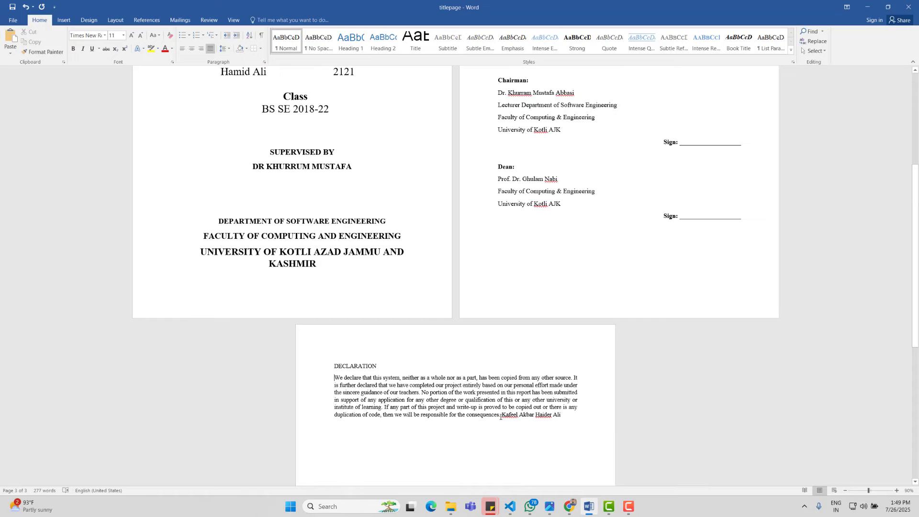
pyautogui.press('Return')
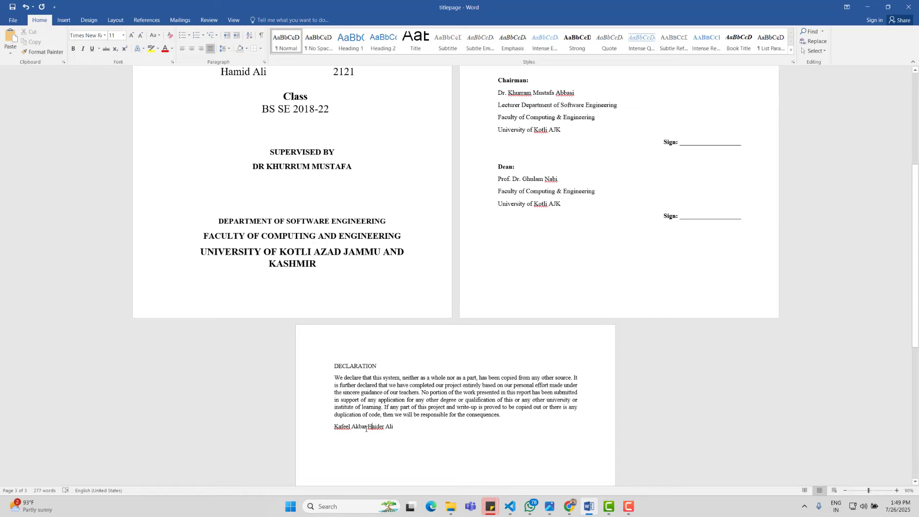
pyautogui.press('Return')
pyautogui.scroll(8, 383, 425)
# Step: Make the DECLARATION heading bold, centred and 14 pt
pyautogui.scroll(2, 400, 419)
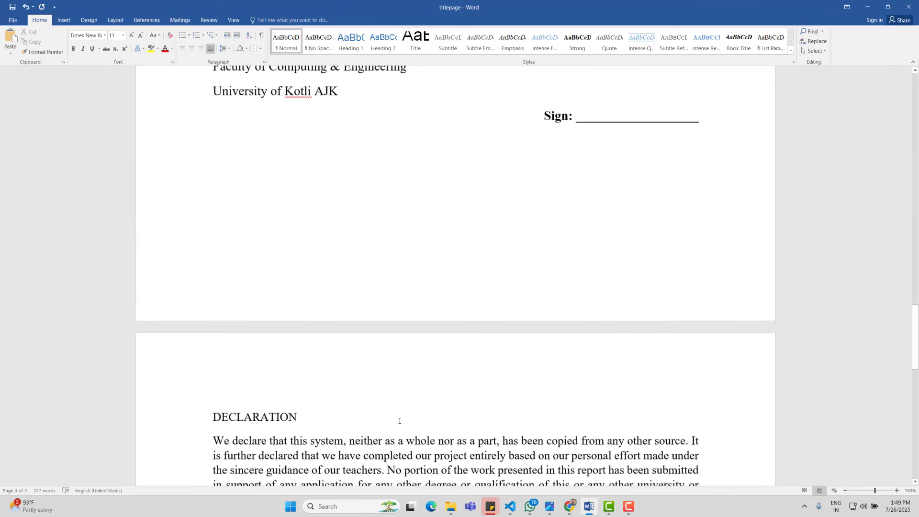
pyautogui.scroll(-4, 400, 417)
pyautogui.keyDown('ctrl'); pyautogui.scroll(1, 287, 129); pyautogui.keyUp('ctrl')
pyautogui.click(147, 149)
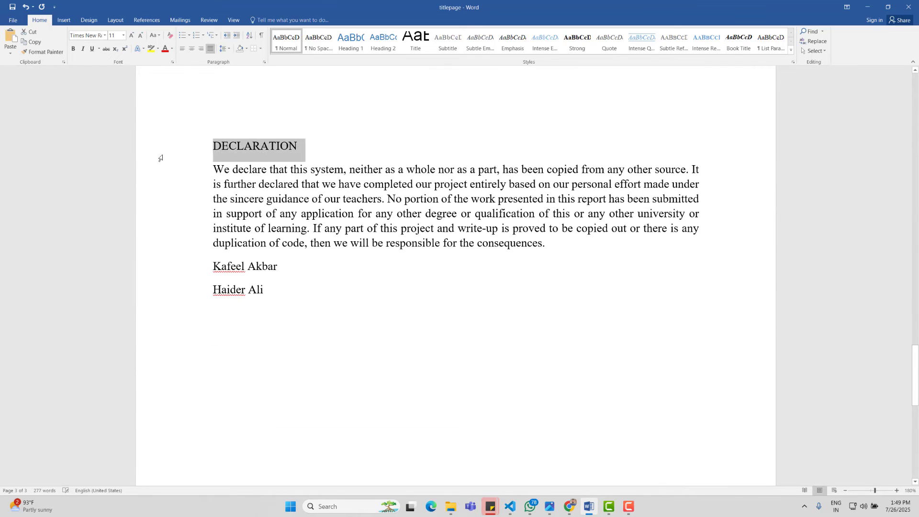
pyautogui.hotkey('ctrl', 'b')
pyautogui.hotkey('ctrl', 'e')
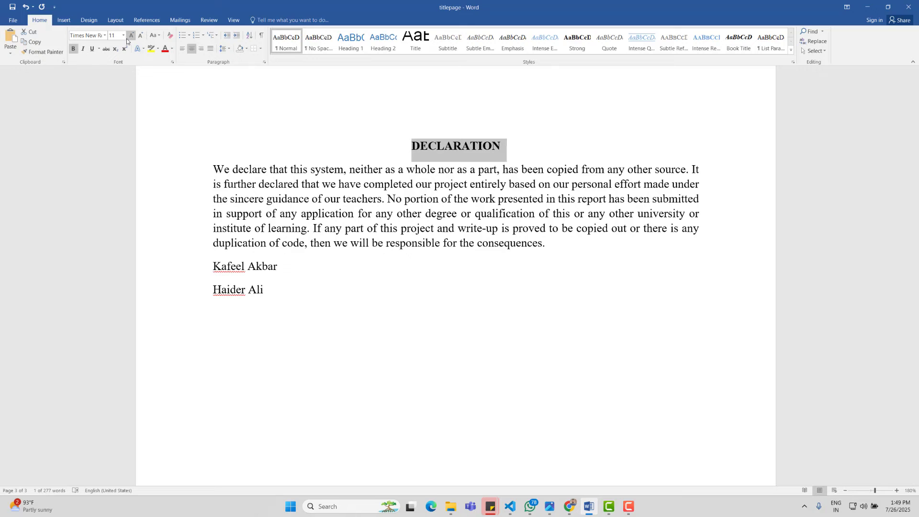
pyautogui.click(130, 37)
pyautogui.click(130, 36)
# Step: Justify the declaration paragraph and set it to 12 pt with 1.5 line spacing
pyautogui.moveTo(139, 246); pyautogui.dragTo(124, 170)
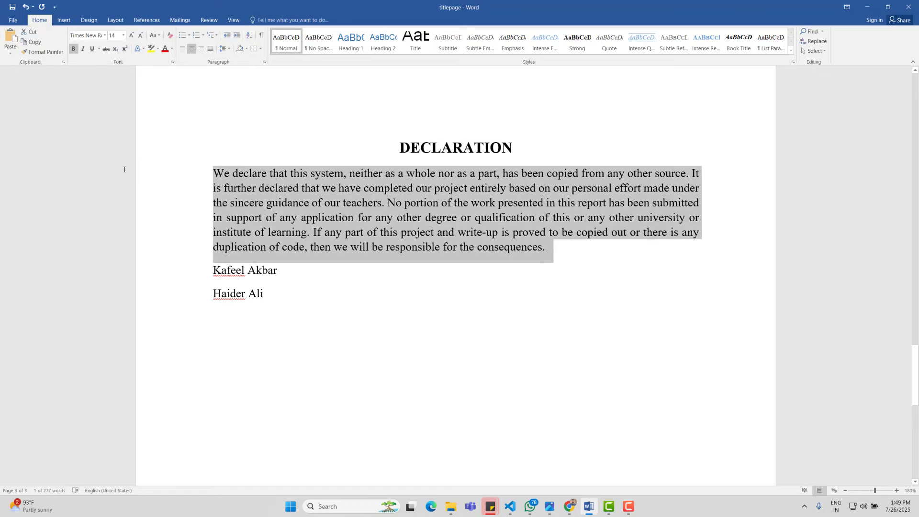
pyautogui.hotkey('ctrl', 'j')
pyautogui.click(275, 305)
pyautogui.moveTo(274, 306); pyautogui.dragTo(191, 178)
pyautogui.hotkey('ctrl', 'shift', '.')
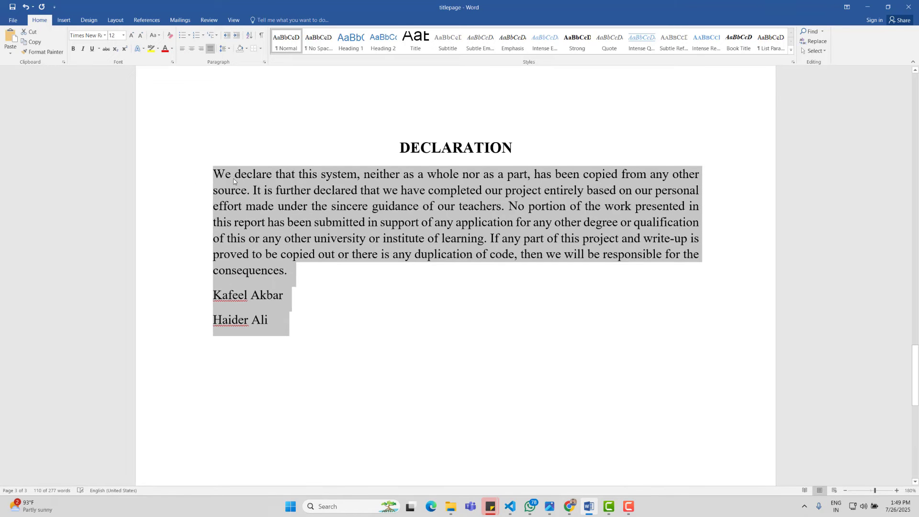
pyautogui.click(226, 49)
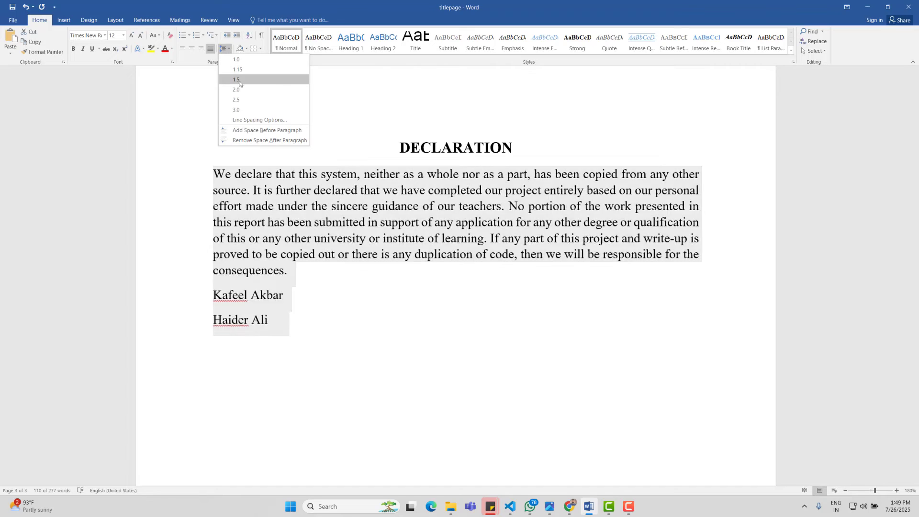
pyautogui.click(231, 80)
pyautogui.click(353, 262)
# Step: Right-align the two signatory names and make them bold
pyautogui.moveTo(306, 370); pyautogui.dragTo(204, 337)
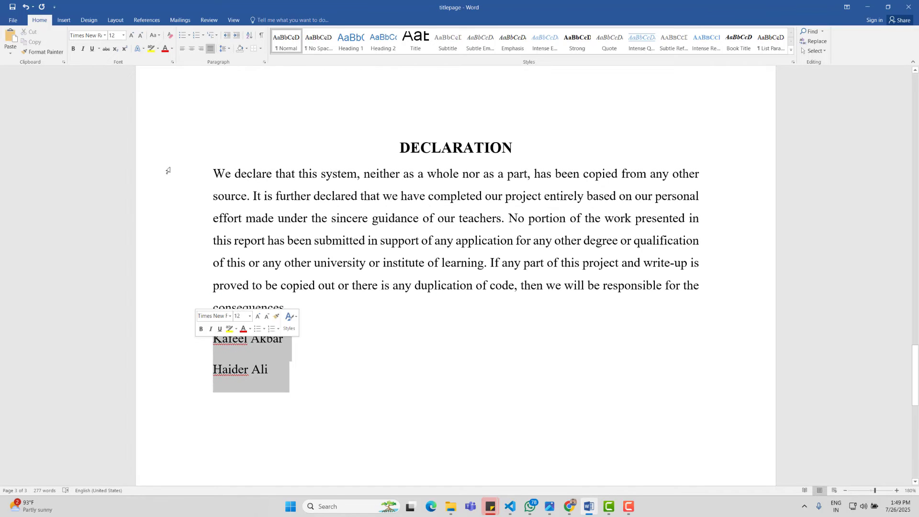
pyautogui.click(203, 50)
pyautogui.hotkey('ctrl', 'b')
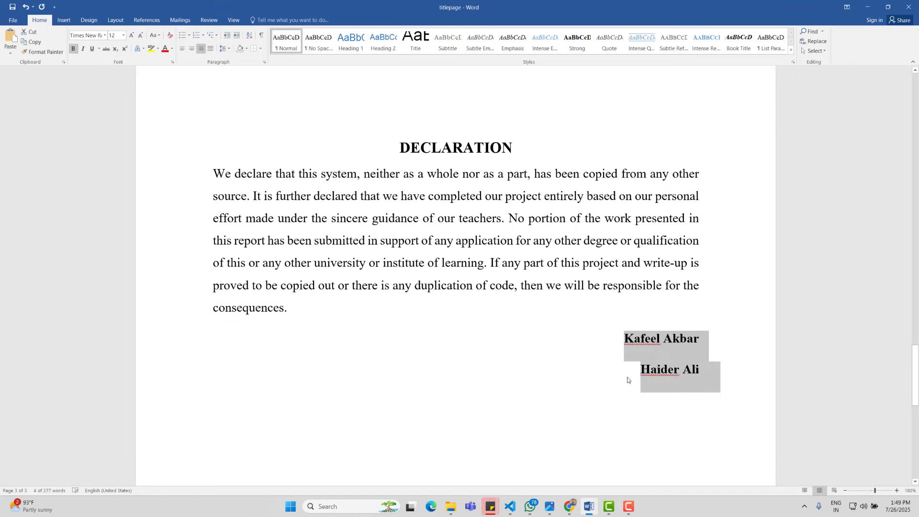
pyautogui.click(709, 460)
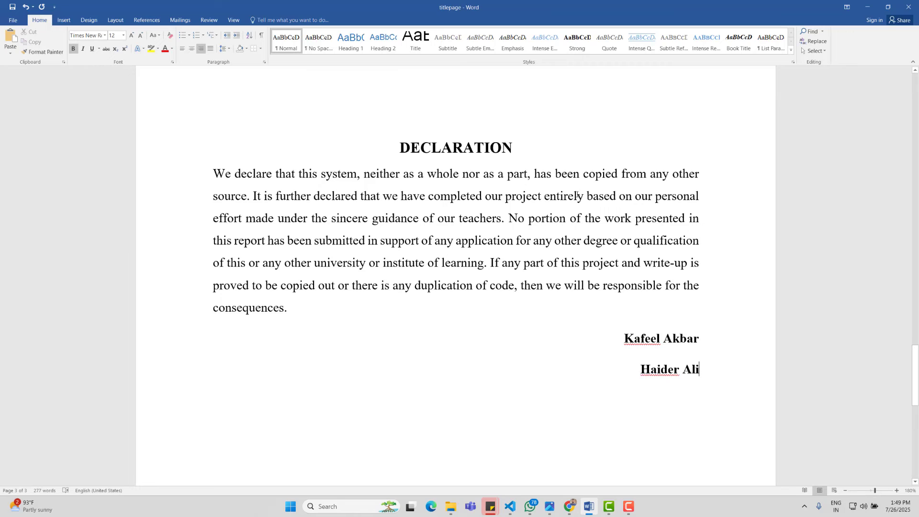
pyautogui.scroll(-5, 572, 184)
pyautogui.scroll(-4, 572, 184)
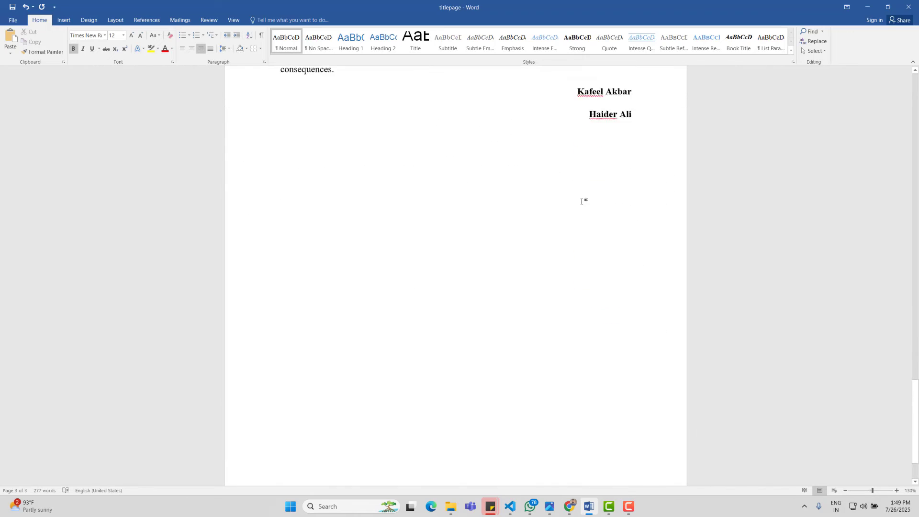
# Step: Insert a Next Page section break after KASHMIR so the title page ends its own section
pyautogui.scroll(10, 582, 197)
pyautogui.scroll(15, 579, 197)
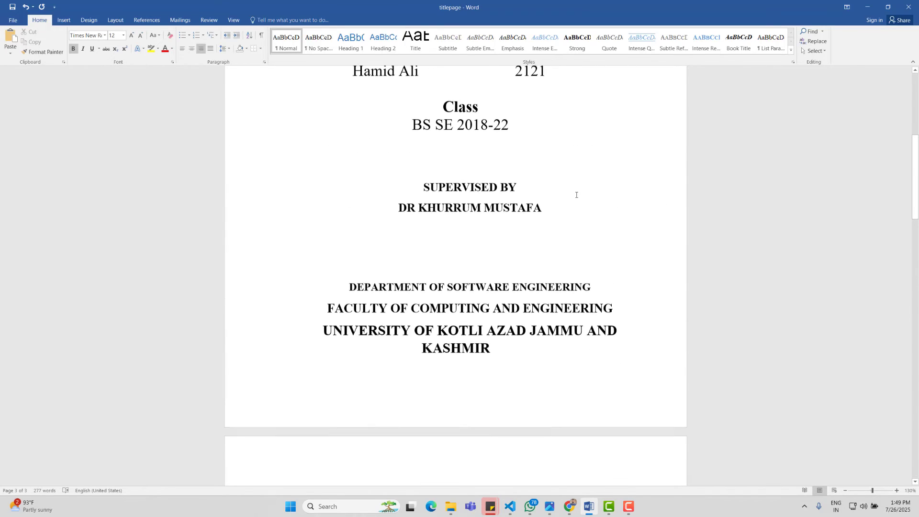
pyautogui.scroll(5, 502, 366)
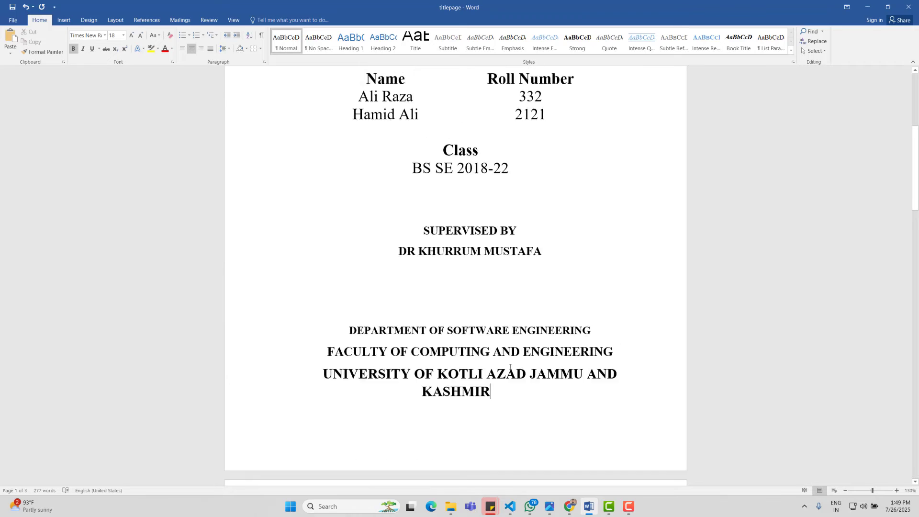
pyautogui.scroll(-5, 505, 392)
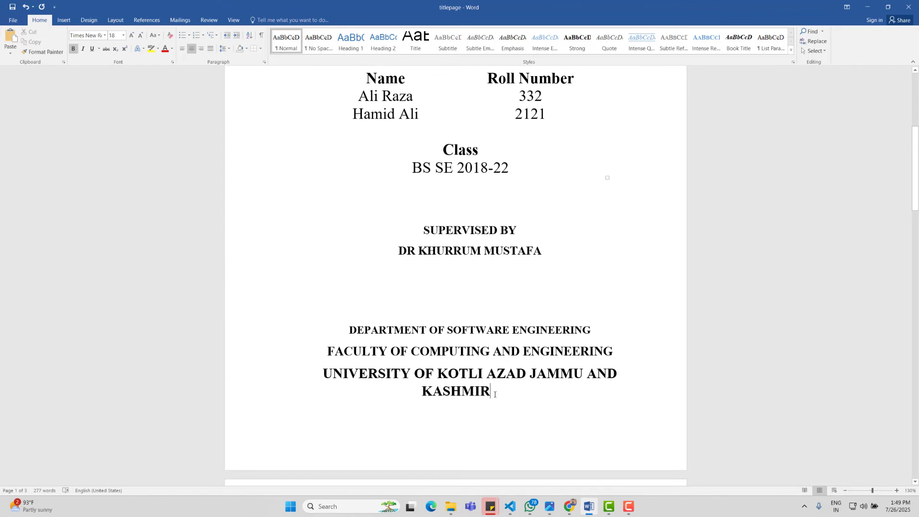
pyautogui.click(116, 20)
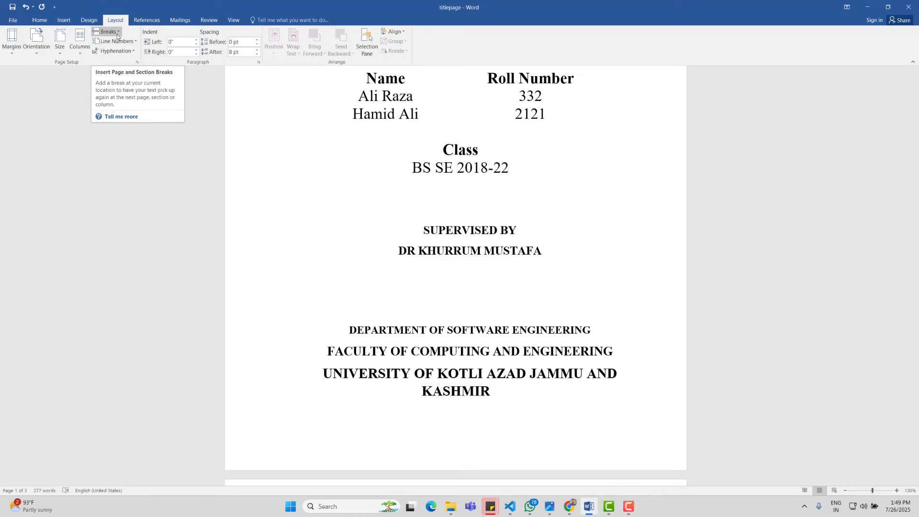
pyautogui.click(117, 33)
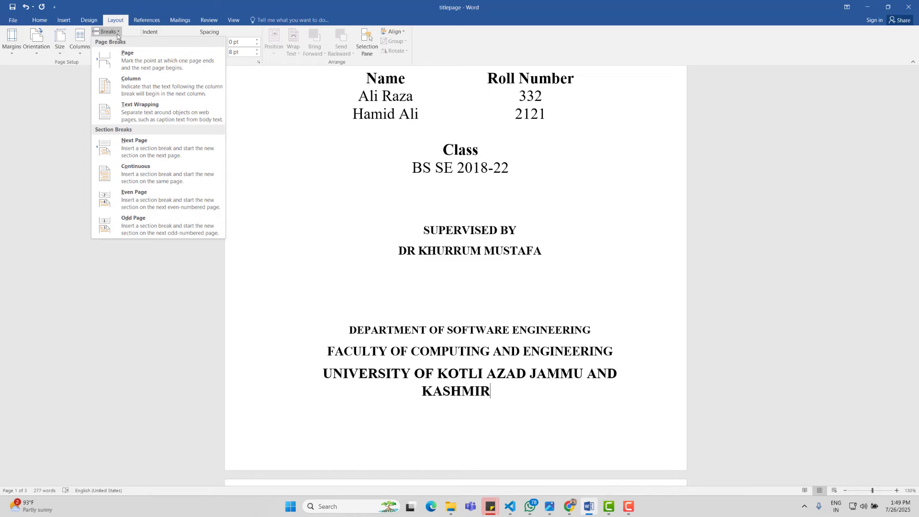
pyautogui.click(130, 151)
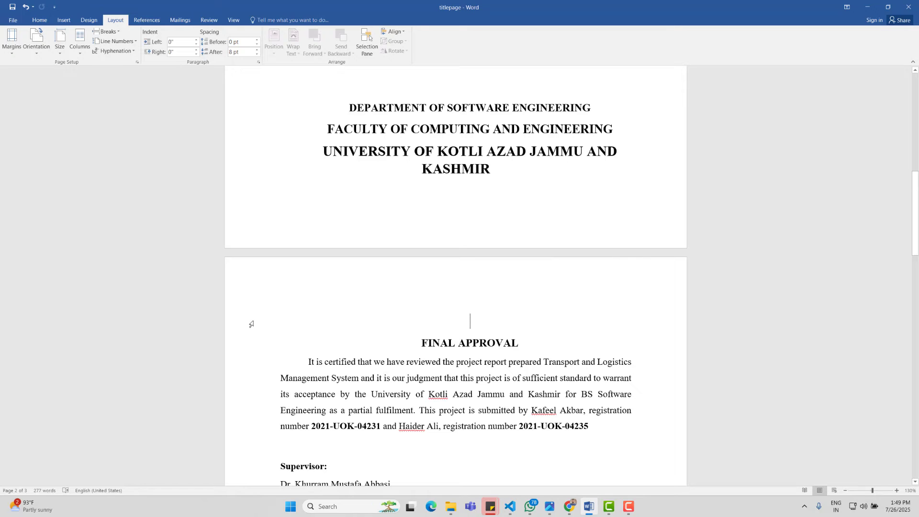
pyautogui.scroll(-4, 246, 298)
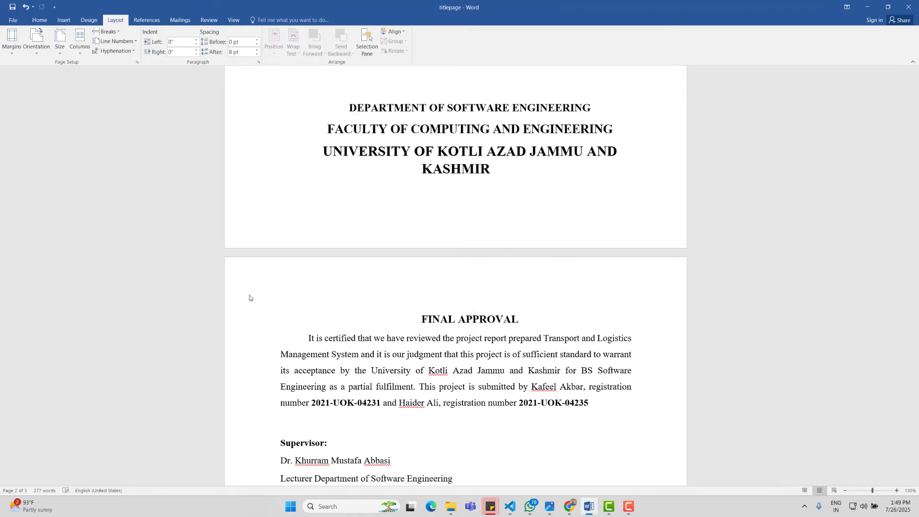
pyautogui.scroll(-15, 348, 298)
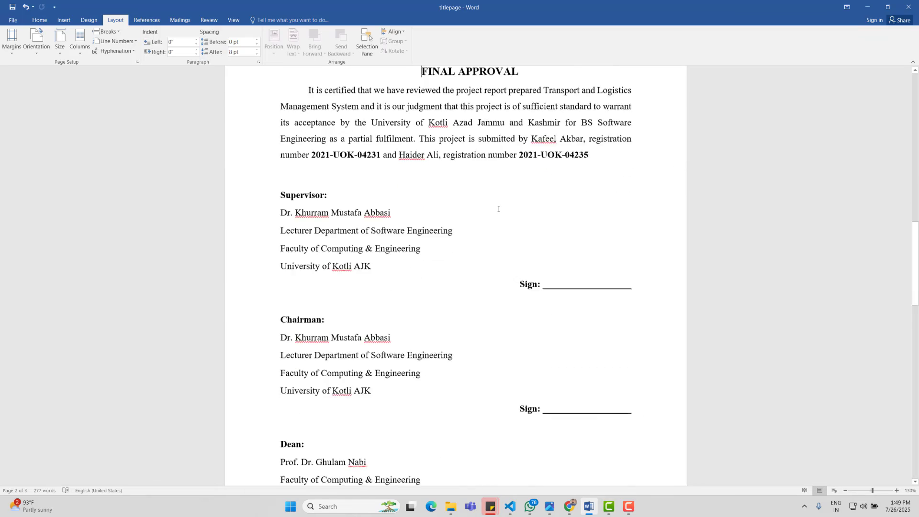
# Step: Format the section 2 footer's page numbers as lowercase Roman numerals (i, ii, iii) starting at i
pyautogui.doubleClick(473, 441)
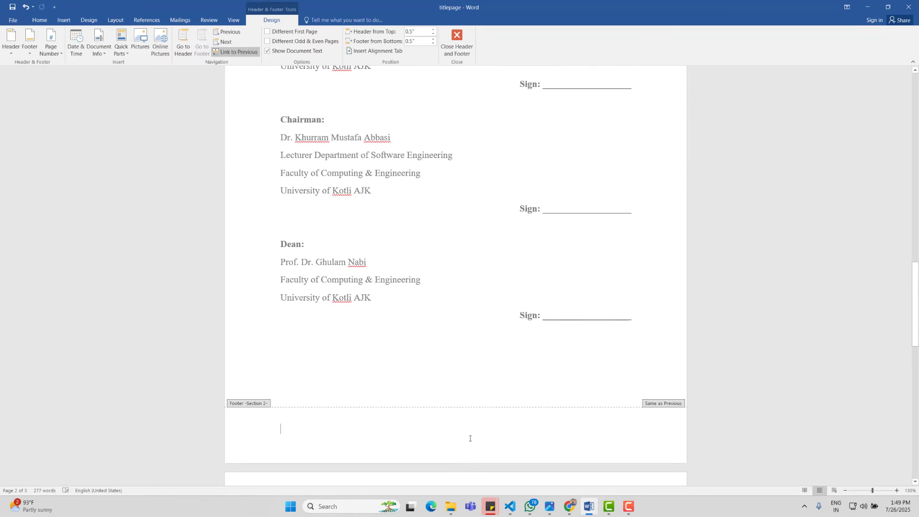
pyautogui.click(51, 50)
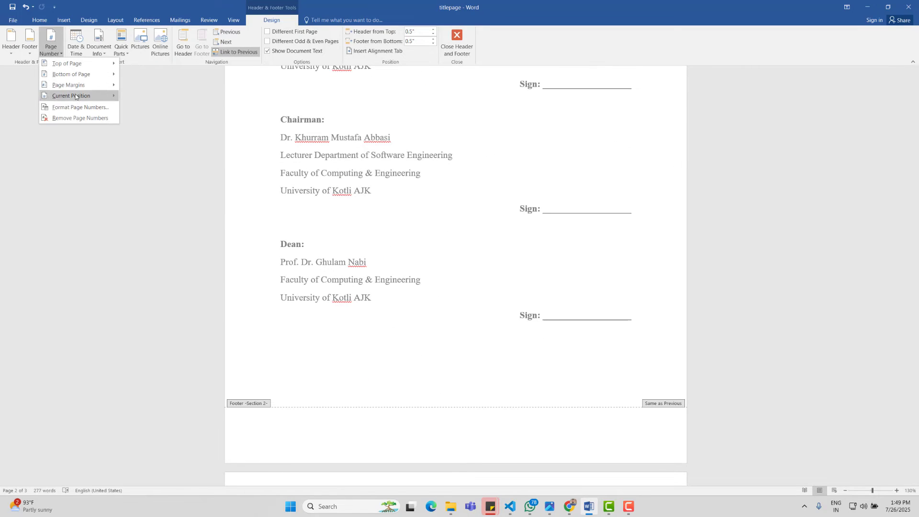
pyautogui.click(88, 106)
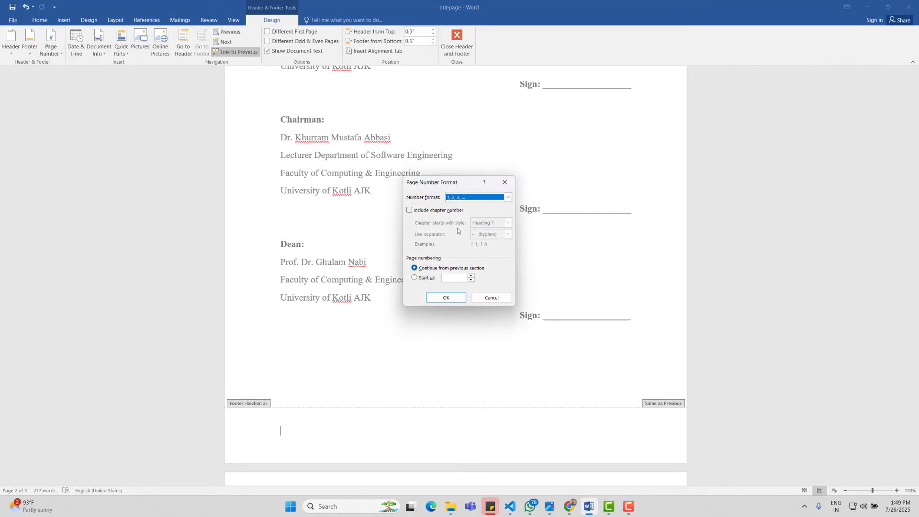
pyautogui.click(507, 198)
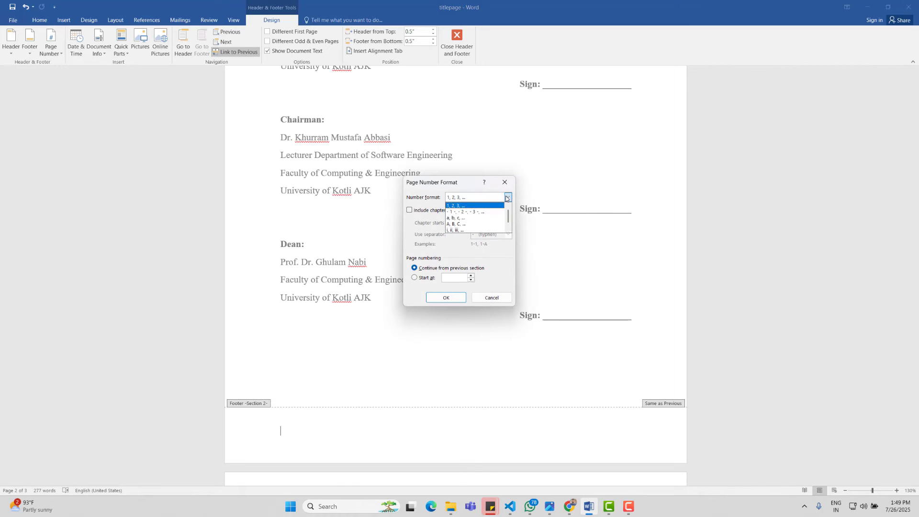
pyautogui.click(456, 231)
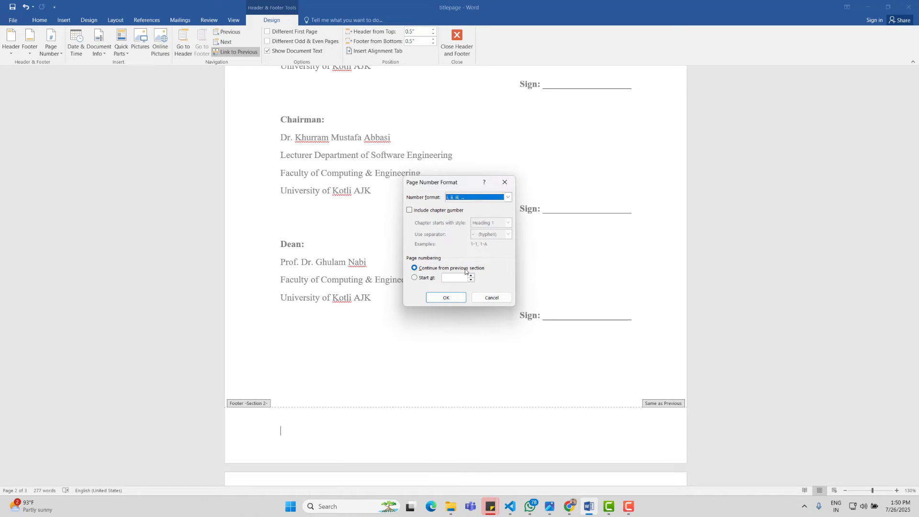
pyautogui.click(471, 276)
pyautogui.click(445, 298)
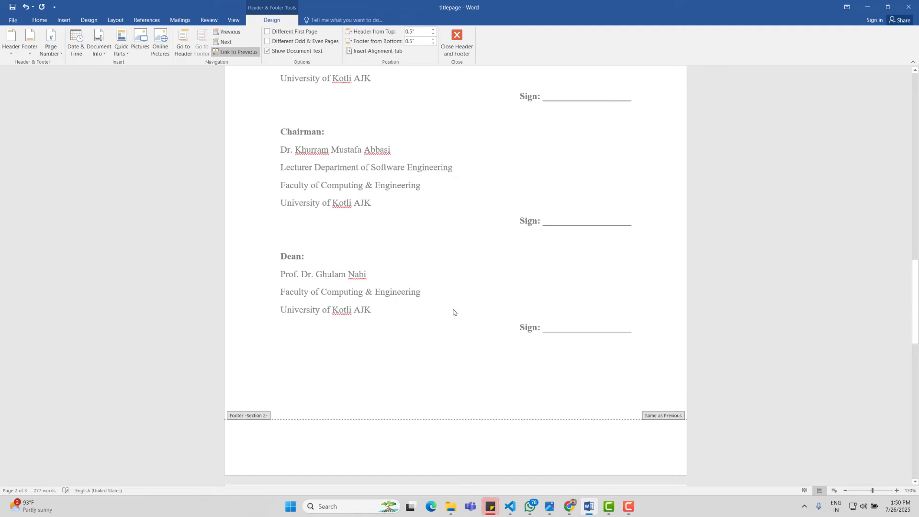
# Step: Insert a centred Plain Number 2 page number at the bottom of the page
pyautogui.click(50, 42)
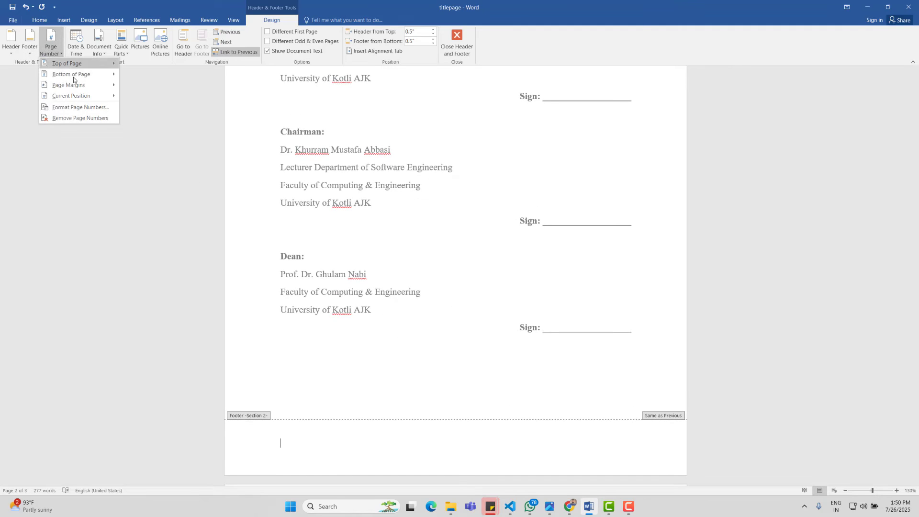
pyautogui.moveTo(80, 73)
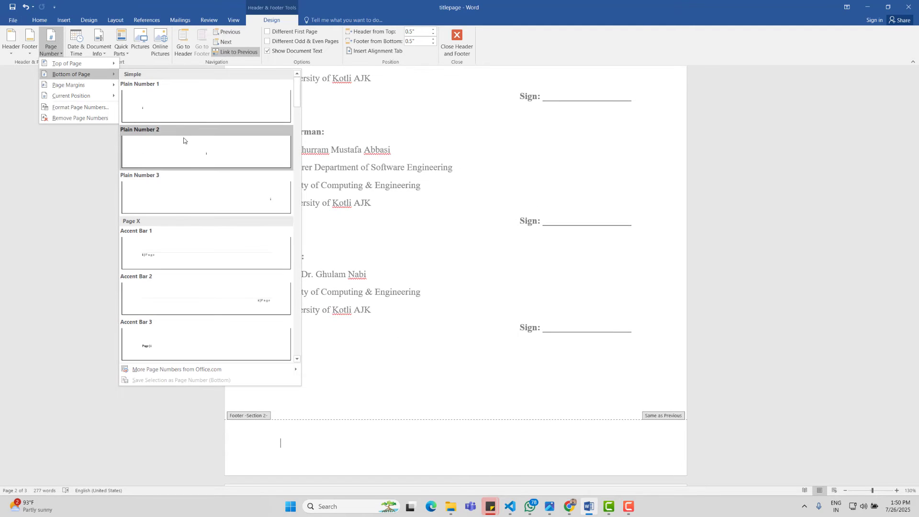
pyautogui.click(194, 153)
pyautogui.doubleClick(495, 398)
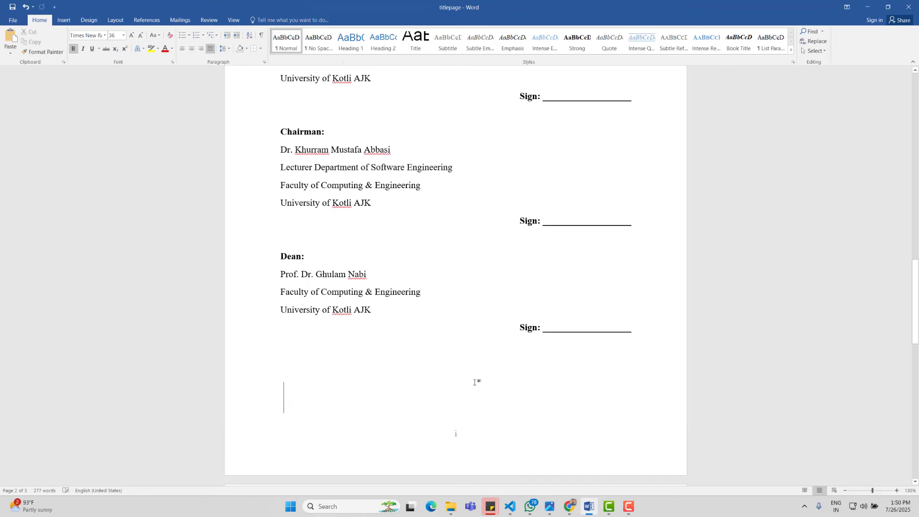
pyautogui.scroll(9, 479, 381)
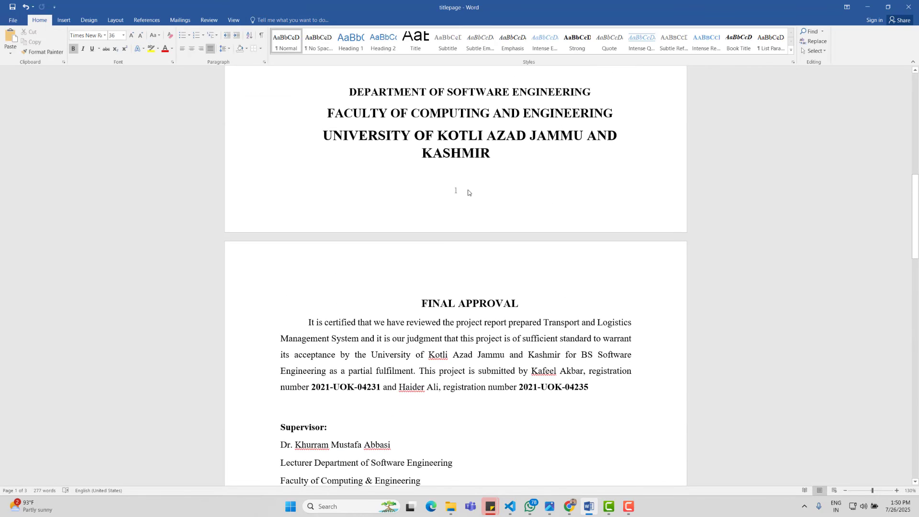
pyautogui.scroll(-20, 461, 193)
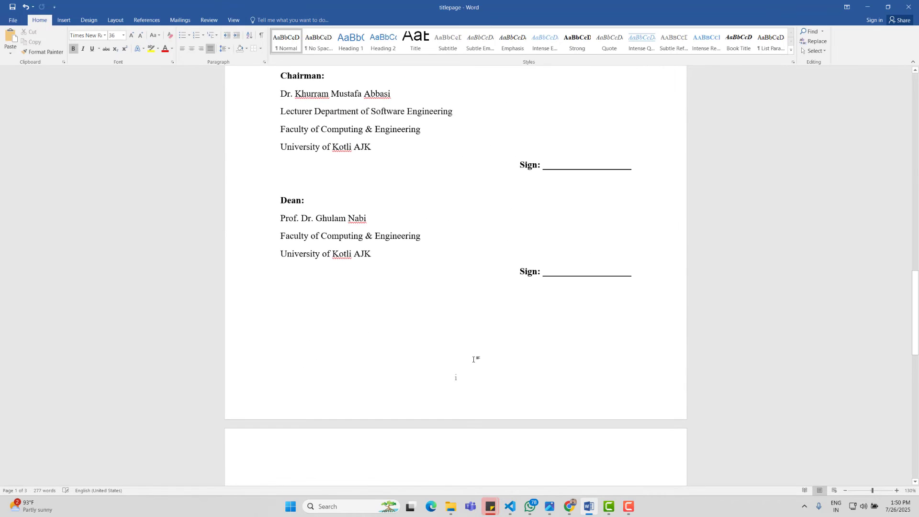
pyautogui.scroll(-2, 475, 369)
pyautogui.scroll(15, 459, 412)
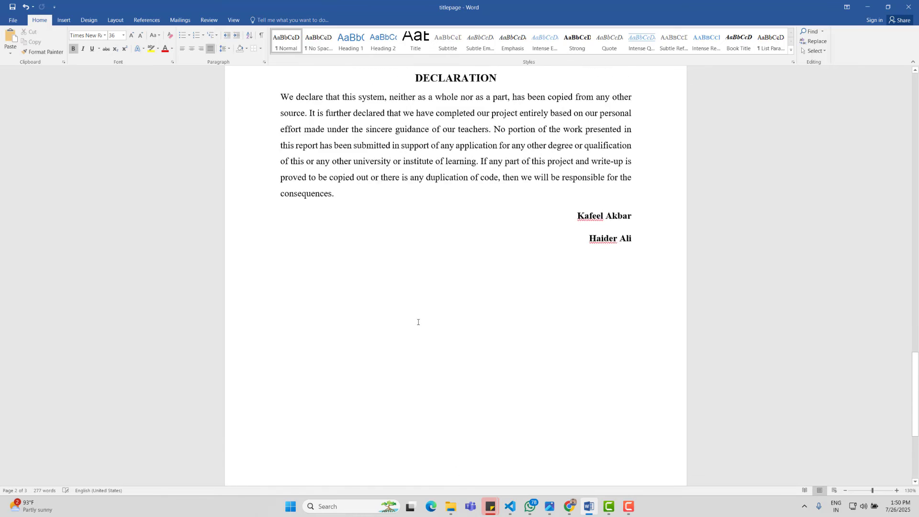
pyautogui.scroll(1, 479, 153)
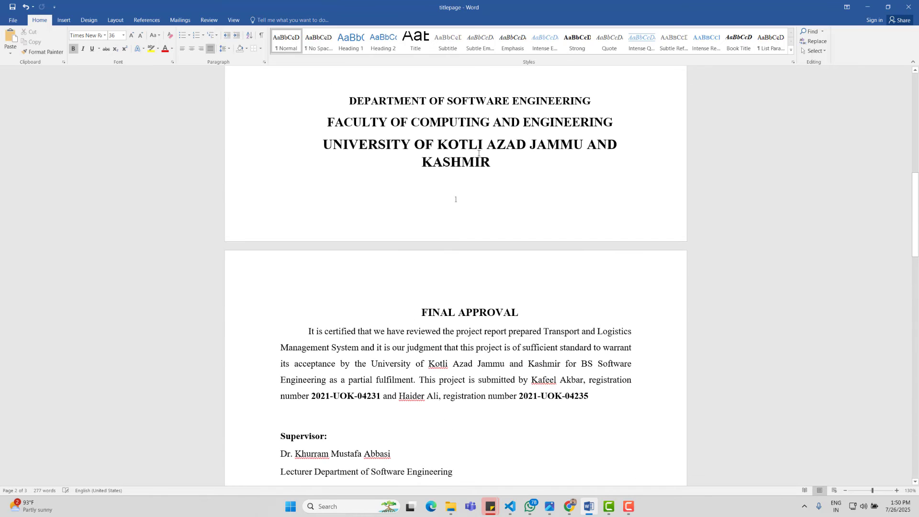
# Step: Enable Different First Page in the footer so the title page shows no number
pyautogui.doubleClick(480, 215)
pyautogui.click(268, 33)
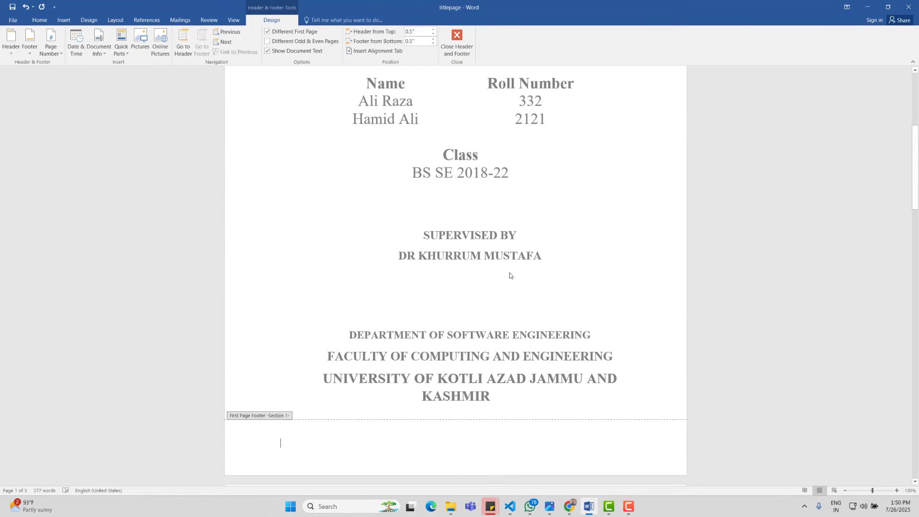
pyautogui.doubleClick(559, 394)
pyautogui.scroll(-15, 470, 228)
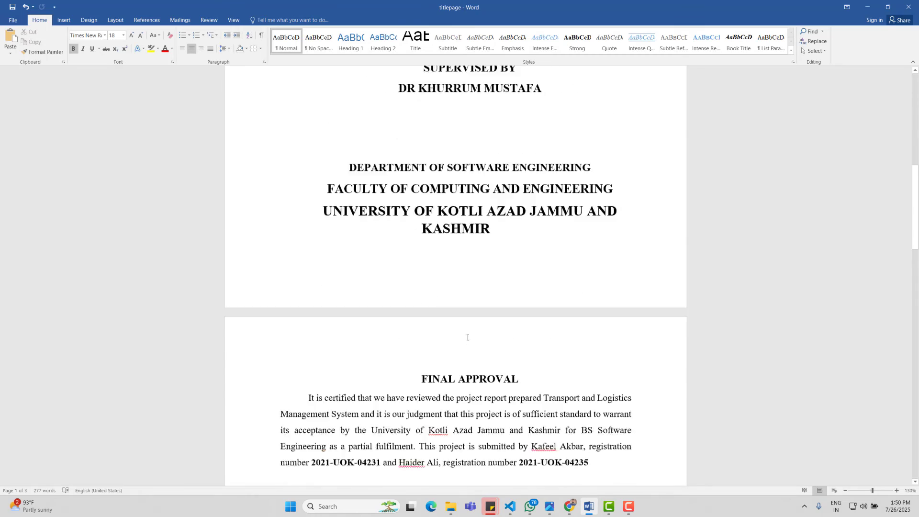
pyautogui.scroll(-10, 470, 229)
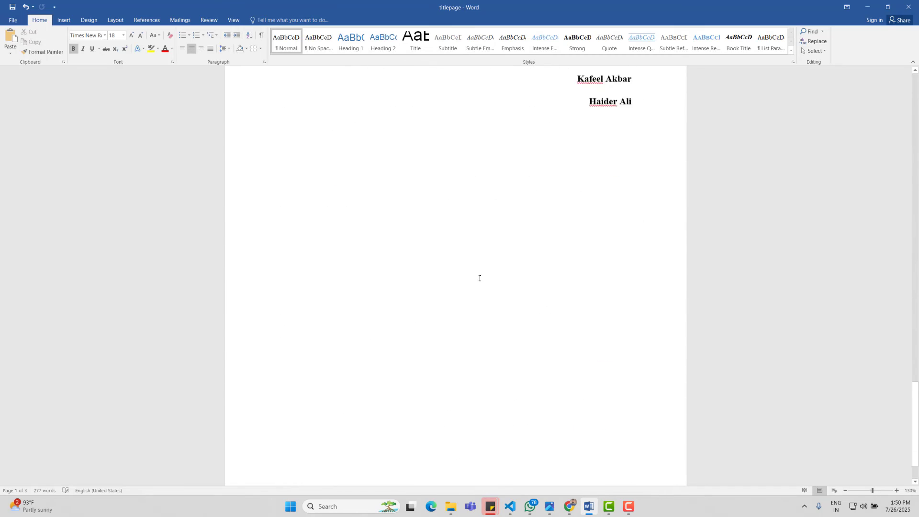
pyautogui.scroll(6, 447, 328)
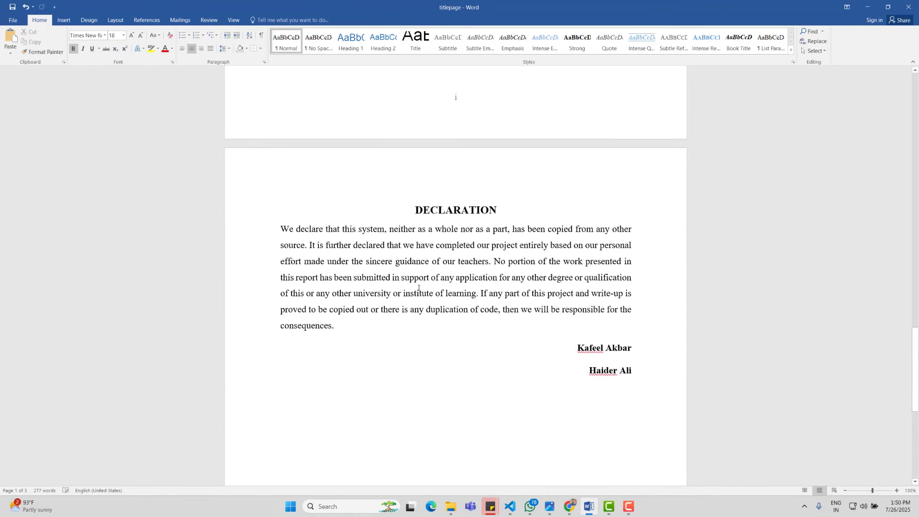
pyautogui.scroll(-2, 501, 256)
pyautogui.scroll(-6, 523, 291)
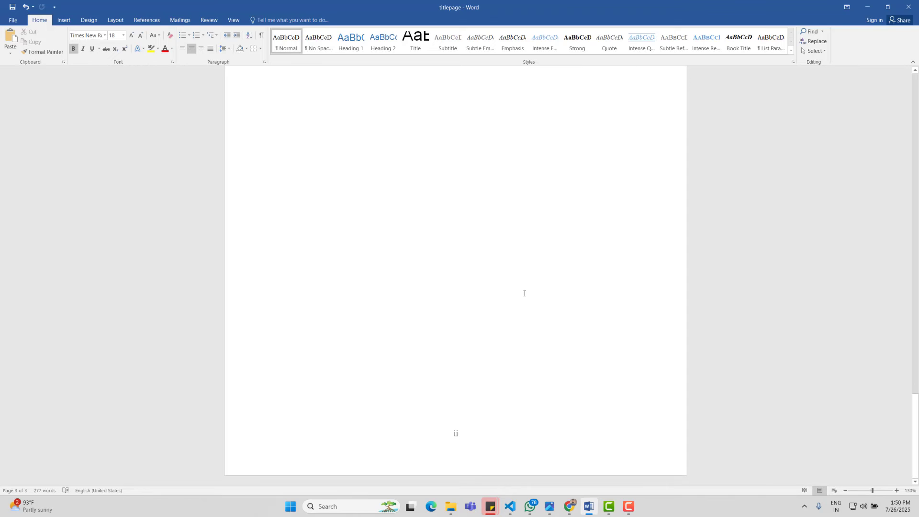
pyautogui.scroll(5, 322, 221)
pyautogui.scroll(-2, 453, 435)
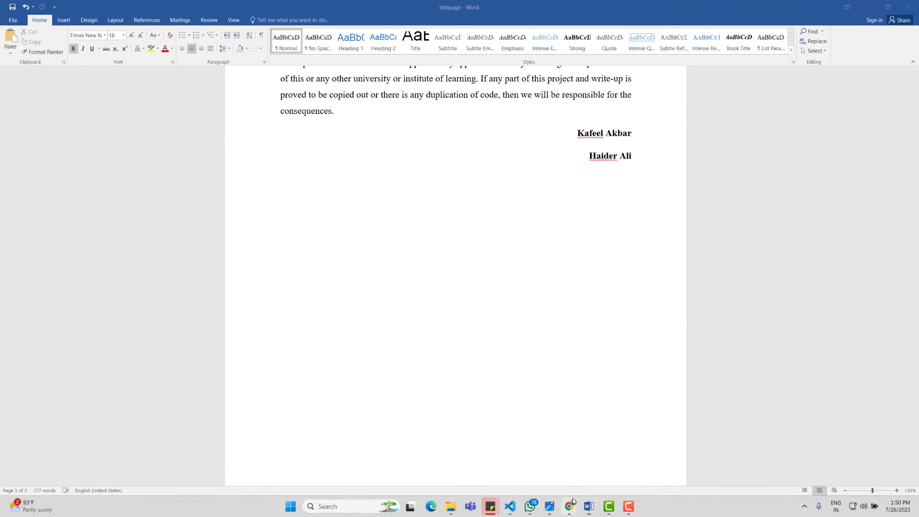
# Step: Select the full ACKNOWLEDGEMENT section text in the Chrome PDF and switch back to Word
pyautogui.moveTo(569, 506)
pyautogui.click(611, 460)
pyautogui.scroll(-12, 487, 234)
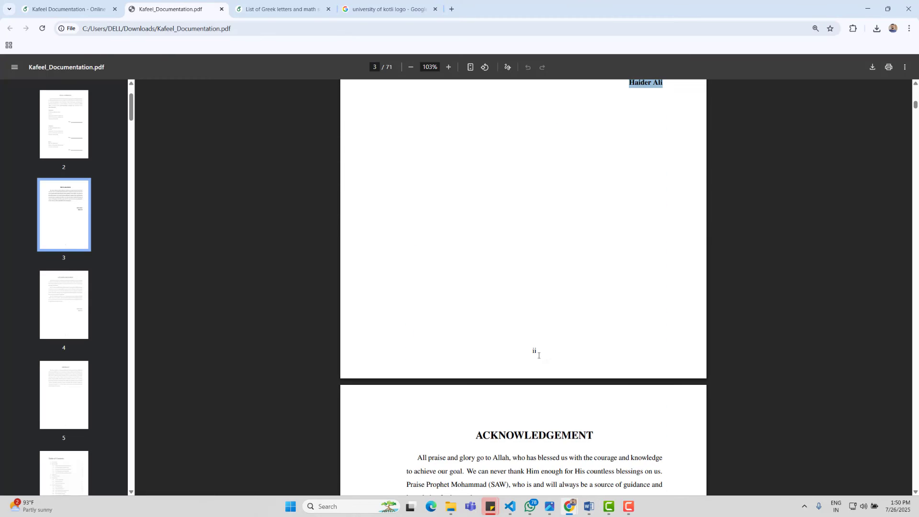
pyautogui.scroll(1, 544, 335)
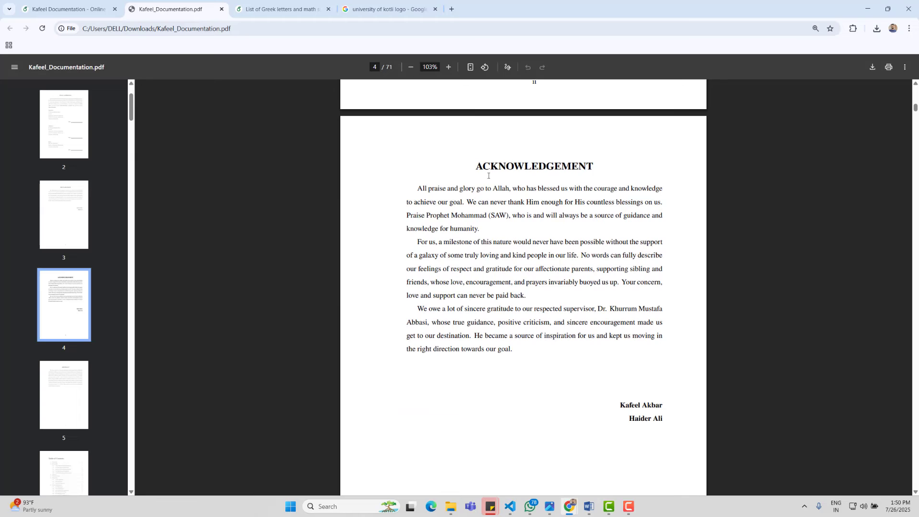
pyautogui.moveTo(475, 162); pyautogui.dragTo(664, 430)
pyautogui.hotkey('ctrl', 'c')
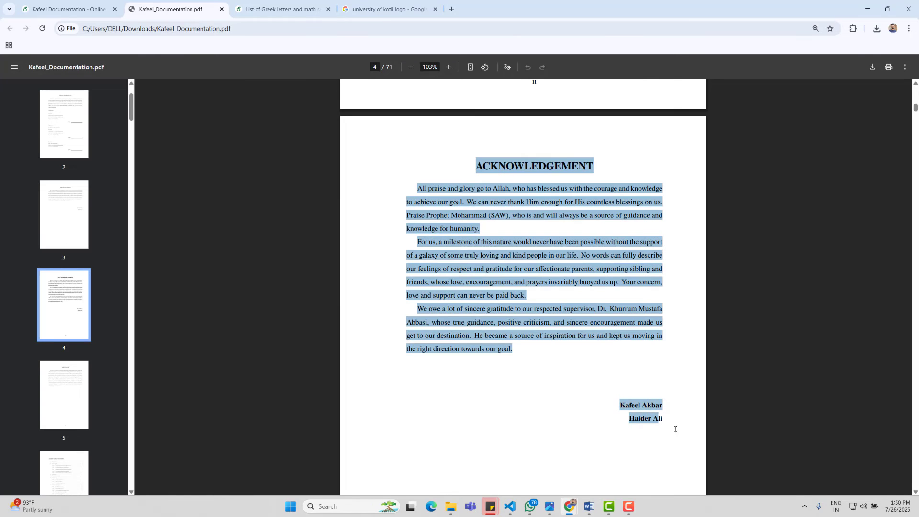
pyautogui.click(590, 506)
pyautogui.scroll(-2, 439, 287)
# Step: Add a page break after the declaration, paste the acknowledgement text and justify it
pyautogui.scroll(1, 571, 203)
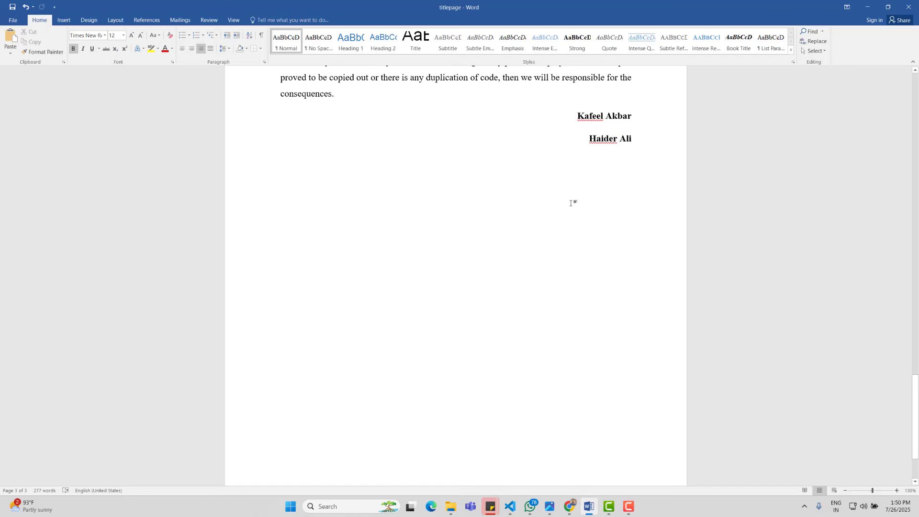
pyautogui.press('Return')
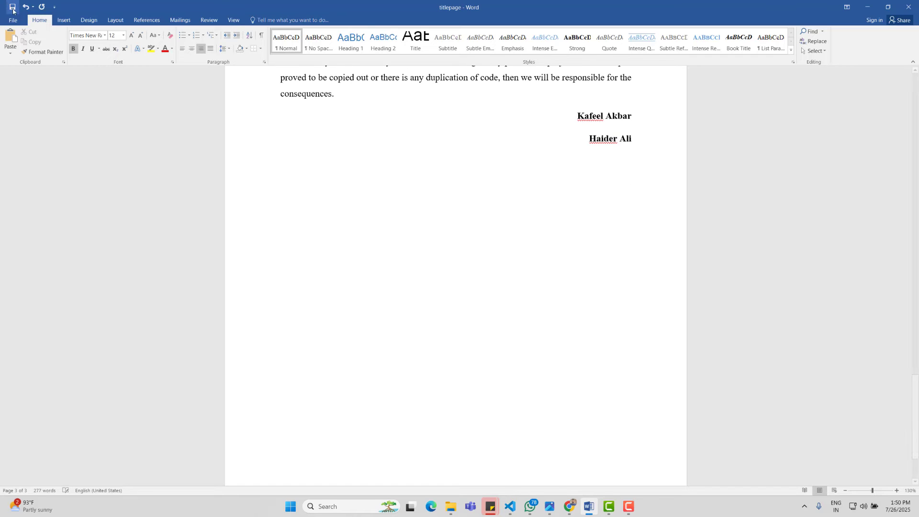
pyautogui.click(64, 19)
pyautogui.click(46, 43)
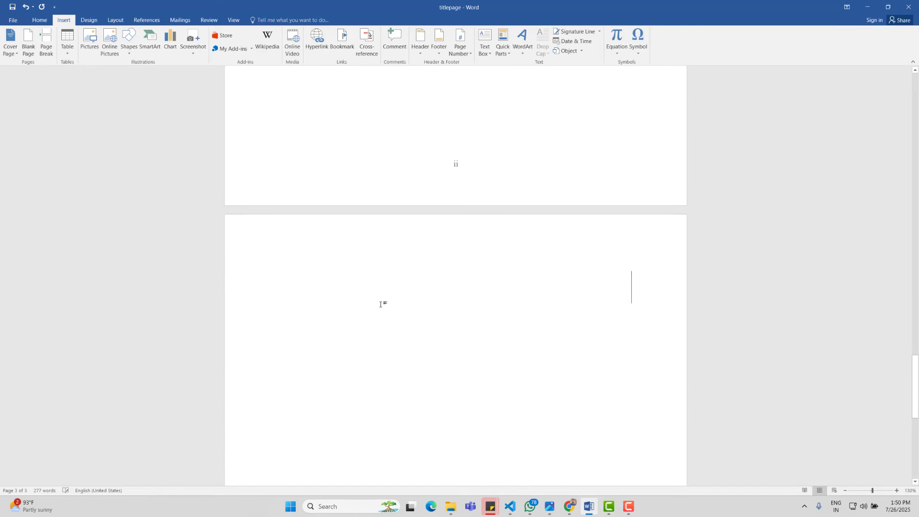
pyautogui.hotkey('ctrl', 'v')
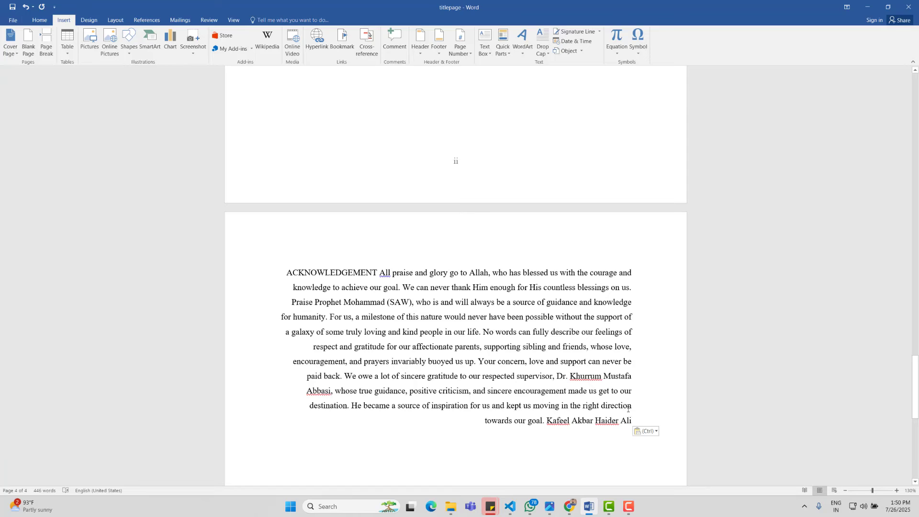
pyautogui.moveTo(628, 410); pyautogui.dragTo(262, 272)
pyautogui.hotkey('ctrl', 'j')
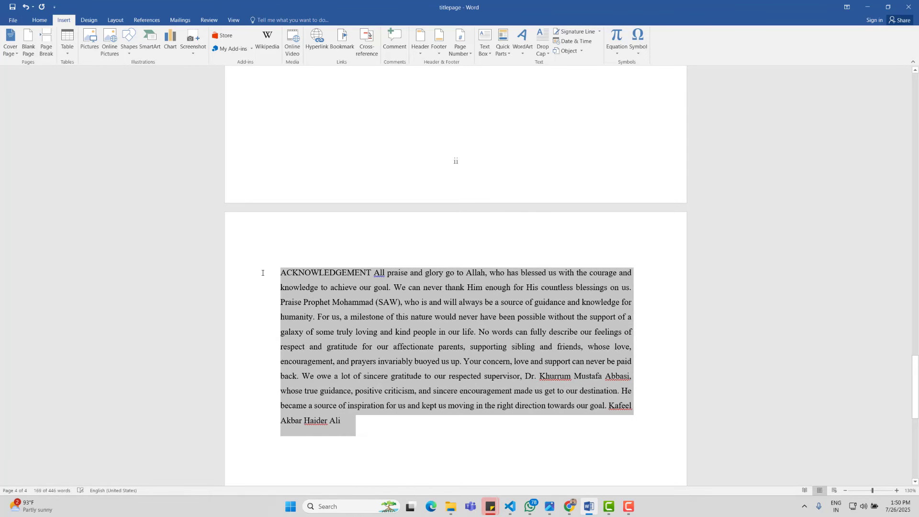
# Step: Split off the ACKNOWLEDGEMENT heading and start new paragraphs at 'For us' and 'Your concern'
pyautogui.click(371, 272)
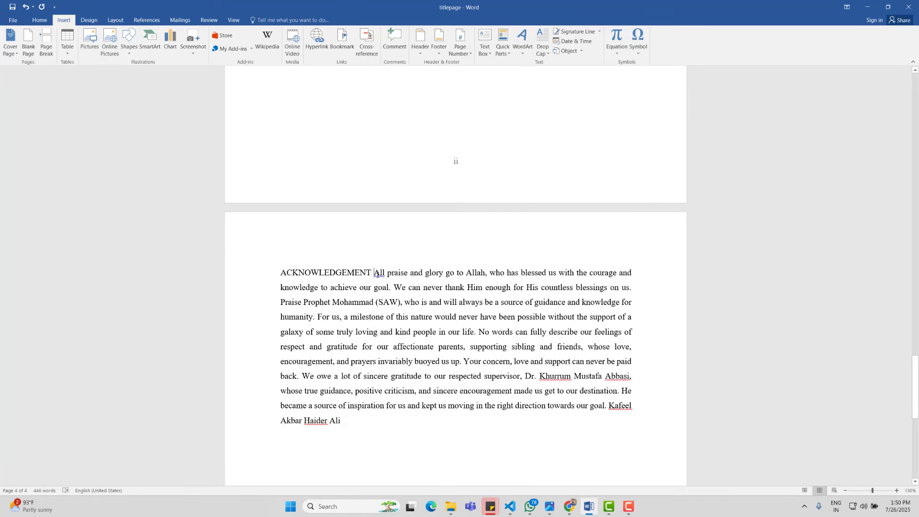
pyautogui.press('Return')
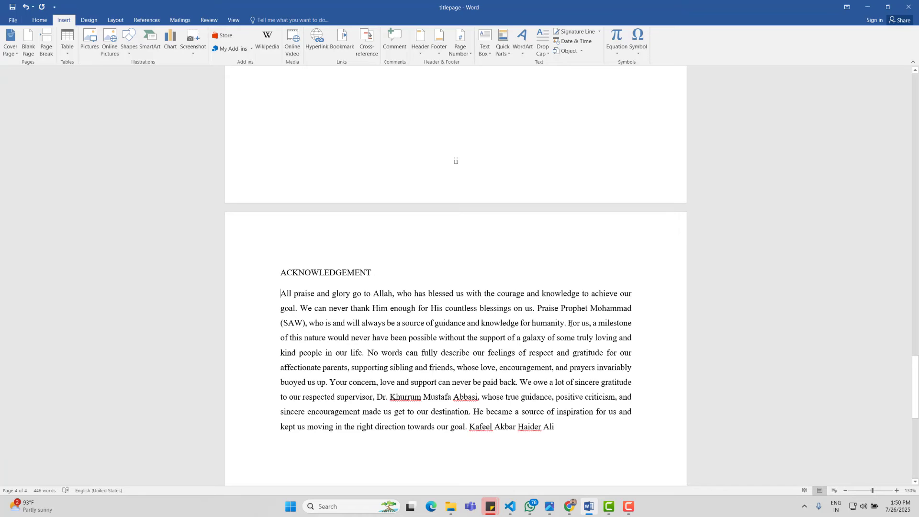
pyautogui.press('Return')
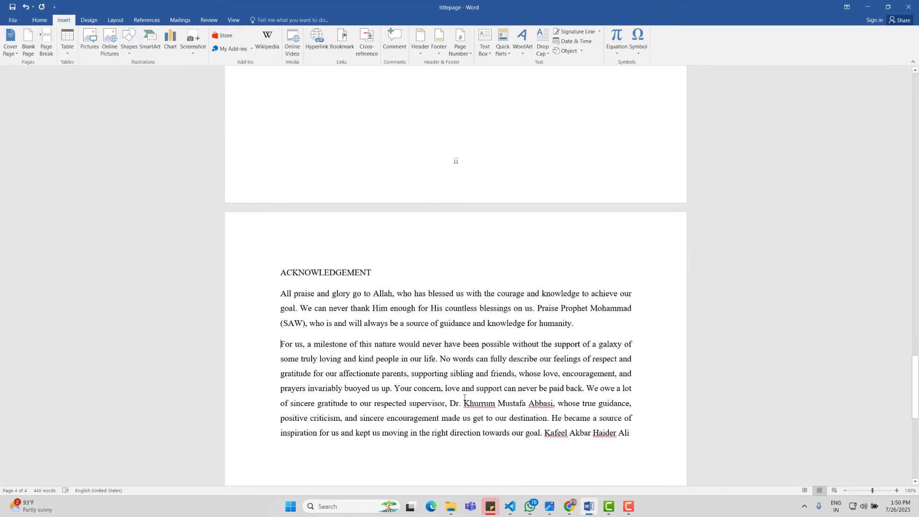
pyautogui.click(394, 388)
pyautogui.press('Return')
pyautogui.scroll(-2, 457, 409)
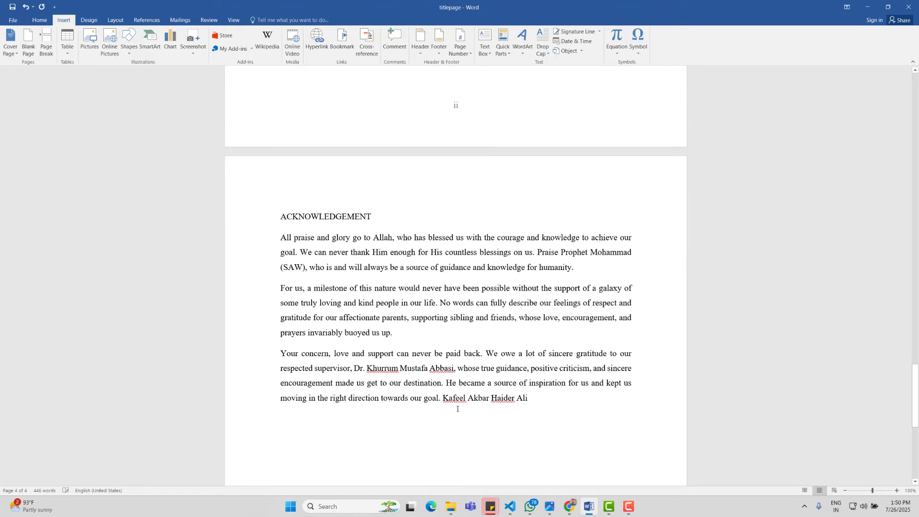
# Step: Put the two signatory names on separate lines and select both
pyautogui.click(441, 398)
pyautogui.press('Return')
pyautogui.click(272, 422)
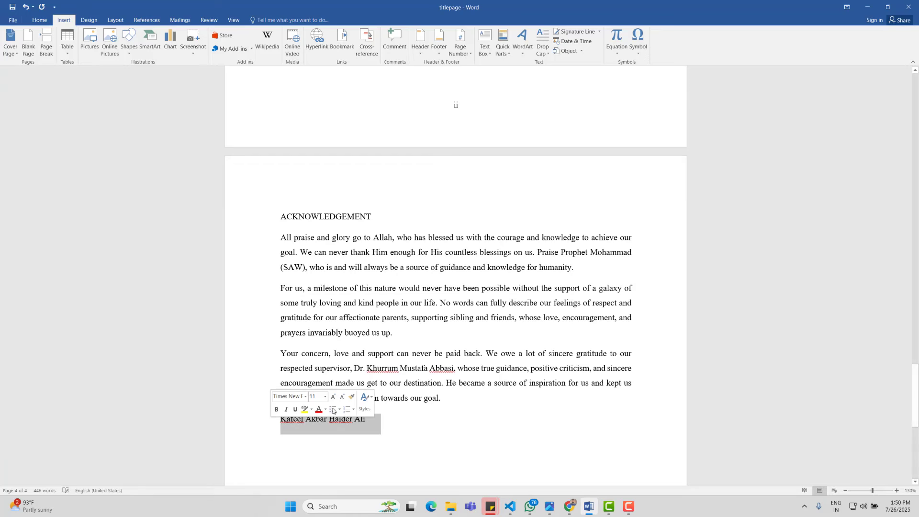
pyautogui.click(327, 425)
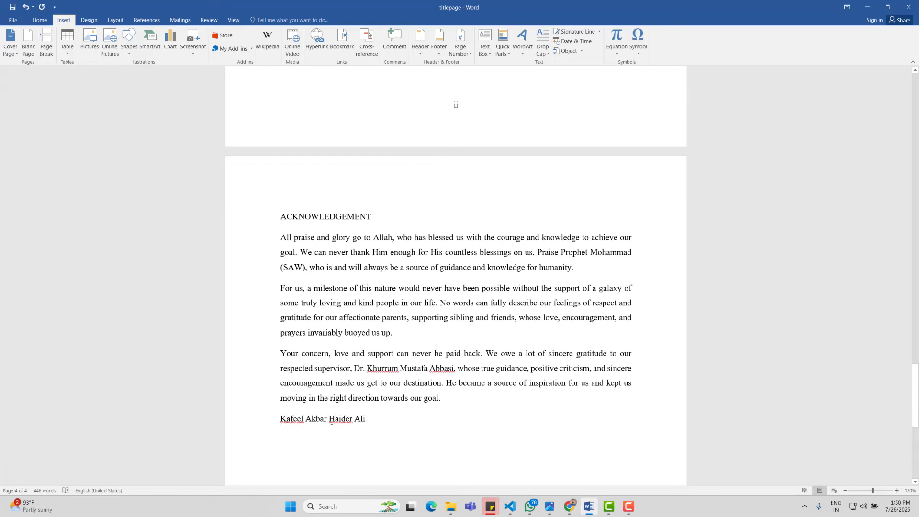
pyautogui.press('Return')
pyautogui.moveTo(357, 440); pyautogui.dragTo(280, 418)
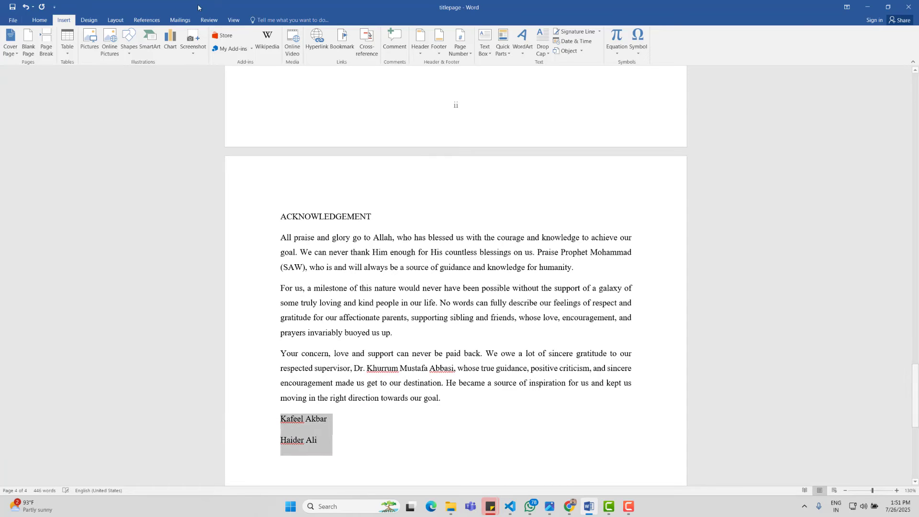
pyautogui.click(44, 19)
# Step: Right-align the two name lines and enlarge the body text to 12 pt
pyautogui.click(200, 49)
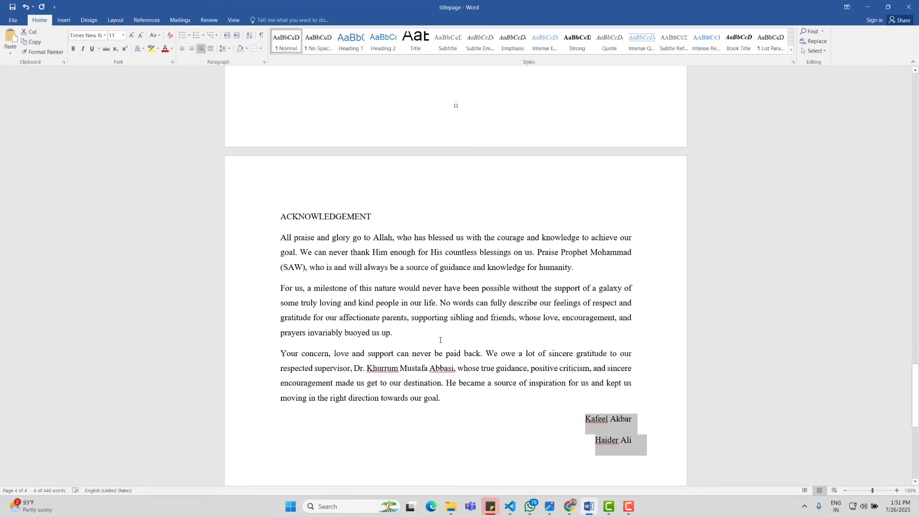
pyautogui.click(439, 339)
pyautogui.moveTo(653, 442); pyautogui.dragTo(281, 239)
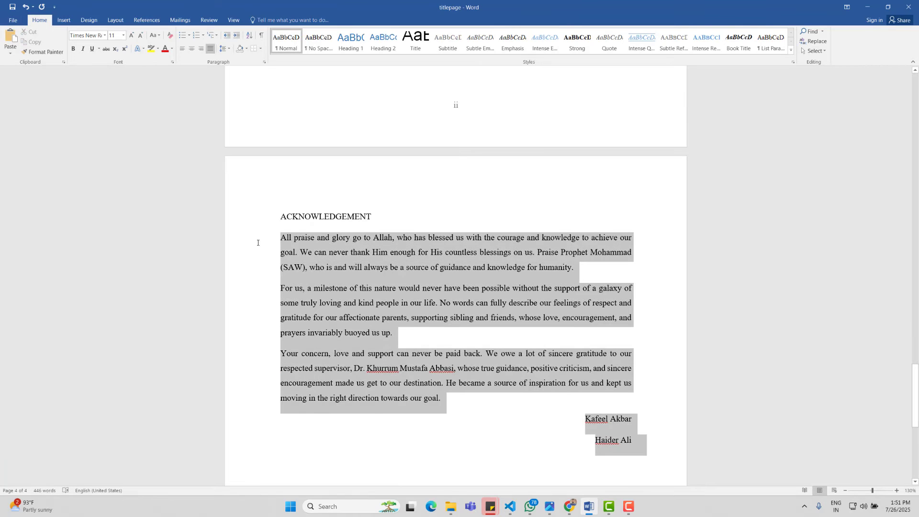
pyautogui.hotkey('ctrl', ']')
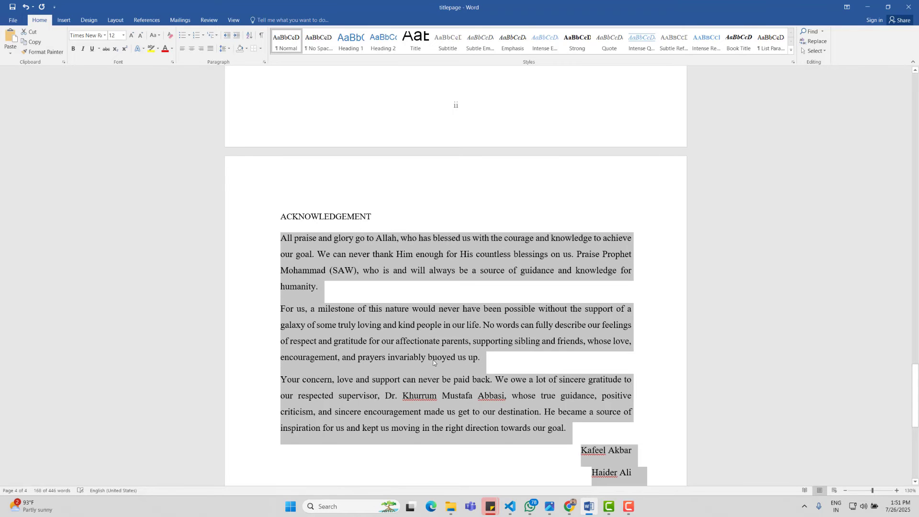
# Step: Center the ACKNOWLEDGEMENT heading, make it bold, and enlarge it to 14 pt
pyautogui.moveTo(411, 218); pyautogui.dragTo(295, 212)
pyautogui.hotkey('ctrl', 'e')
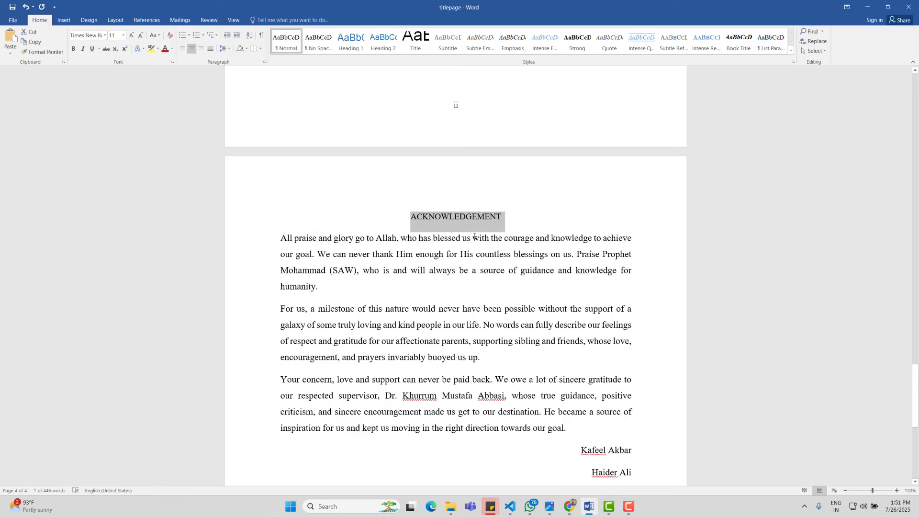
pyautogui.hotkey('ctrl', 'b')
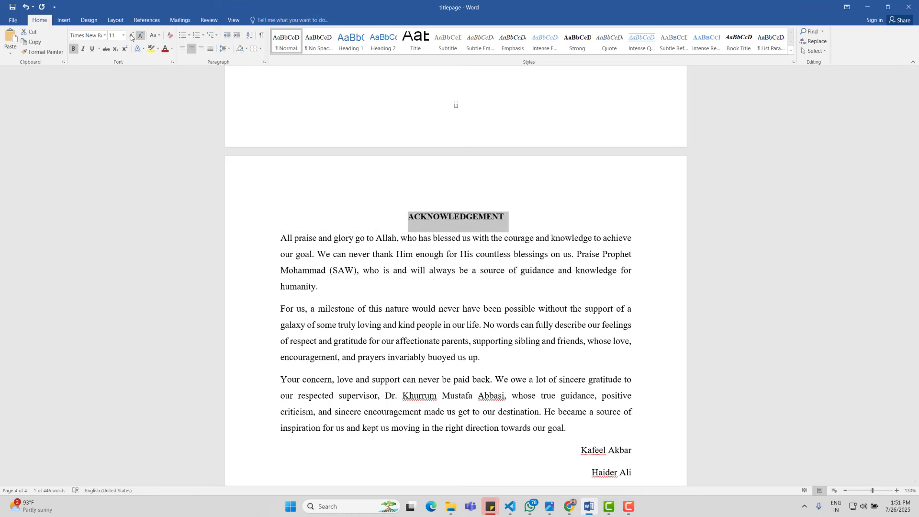
pyautogui.click(132, 35)
pyautogui.click(131, 35)
pyautogui.scroll(-3, 561, 306)
# Step: Change the line spacing of the acknowledgement body paragraphs and names
pyautogui.moveTo(638, 458); pyautogui.dragTo(244, 169)
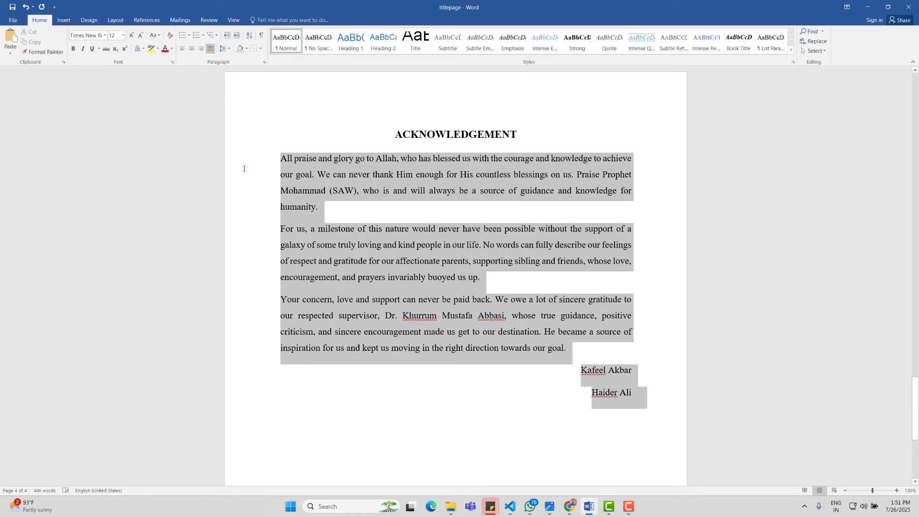
pyautogui.click(226, 49)
pyautogui.click(237, 78)
pyautogui.click(502, 348)
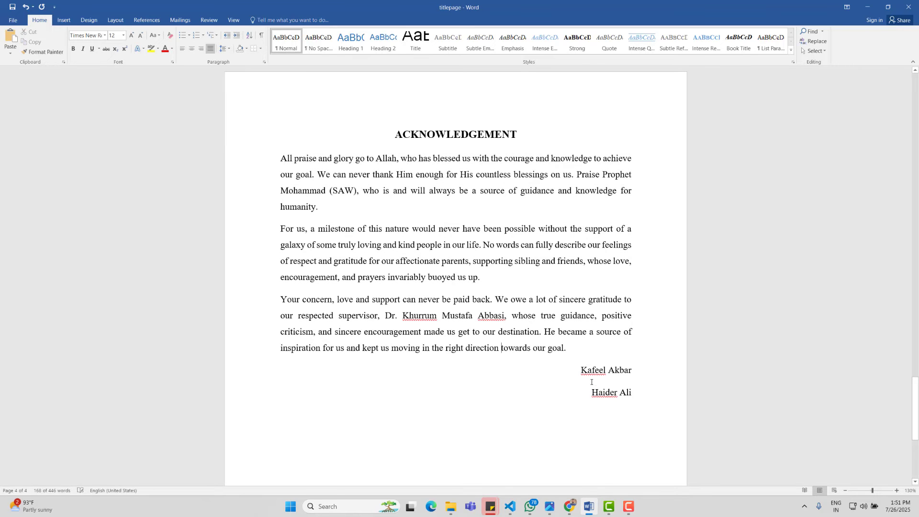
# Step: Make the two signatory names bold
pyautogui.moveTo(636, 396); pyautogui.dragTo(570, 376)
pyautogui.hotkey('ctrl', 'b')
pyautogui.scroll(-5, 573, 376)
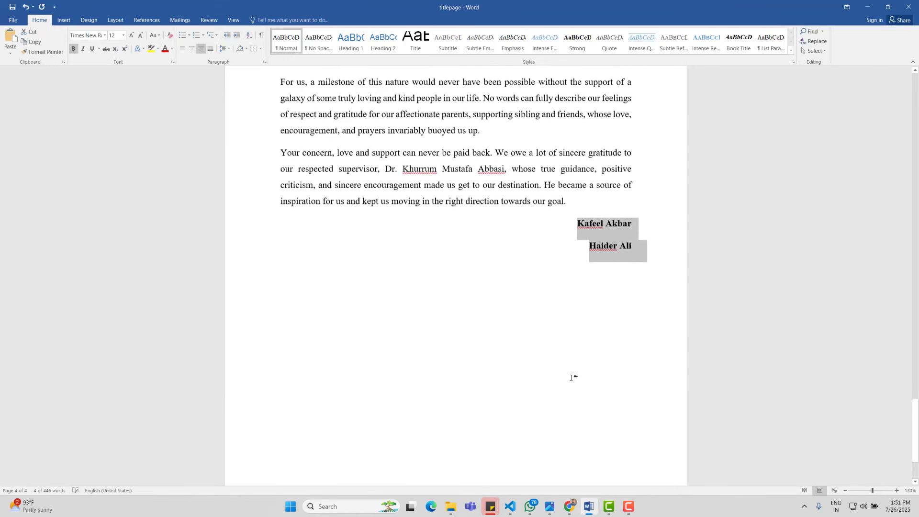
pyautogui.click(468, 444)
pyautogui.scroll(3, 742, 297)
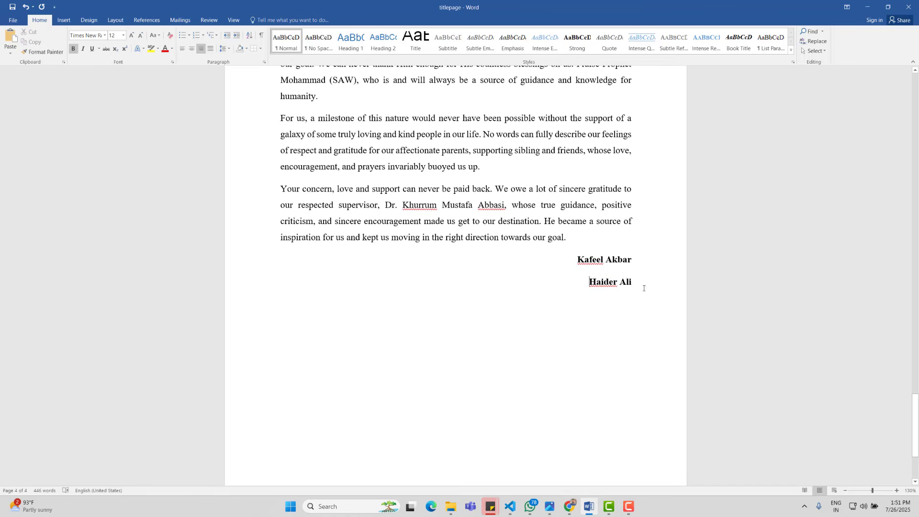
pyautogui.click(64, 19)
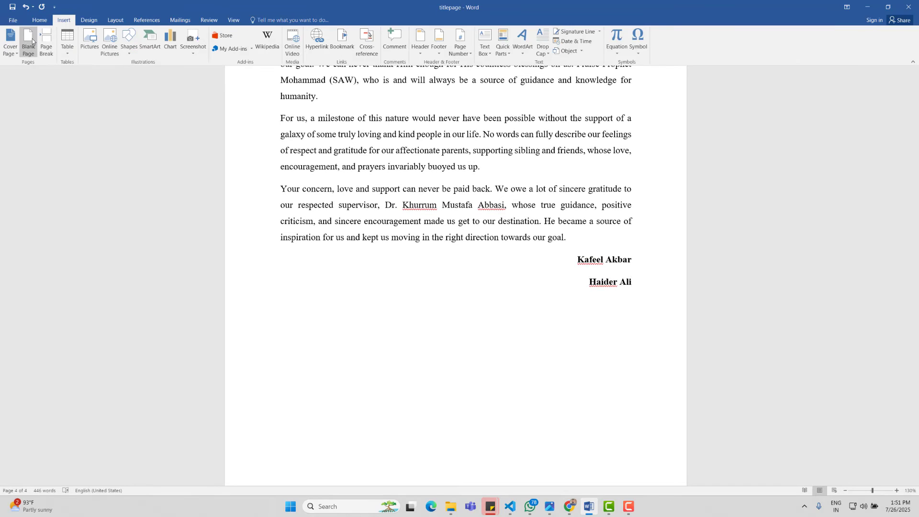
# Step: Left-align the empty line below the acknowledgement sign-off
pyautogui.scroll(-3, 350, 288)
pyautogui.scroll(-3, 359, 297)
pyautogui.scroll(-1, 545, 338)
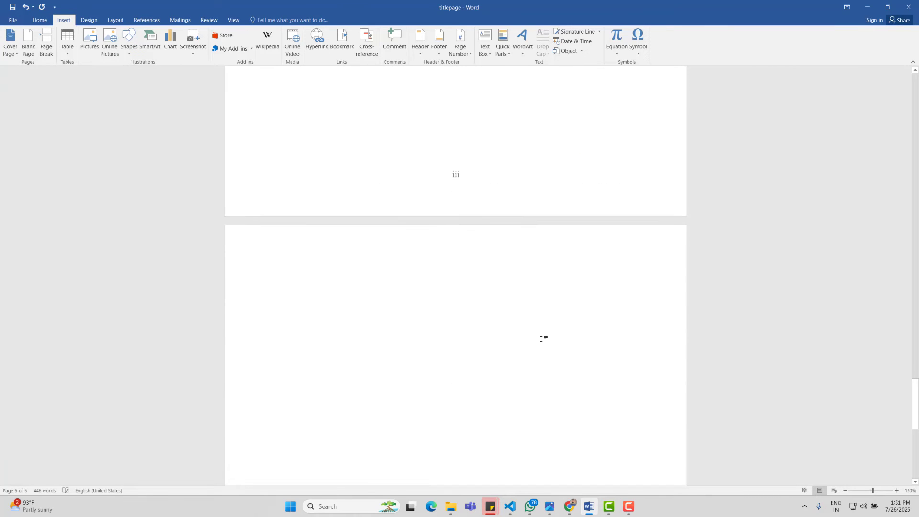
pyautogui.click(40, 19)
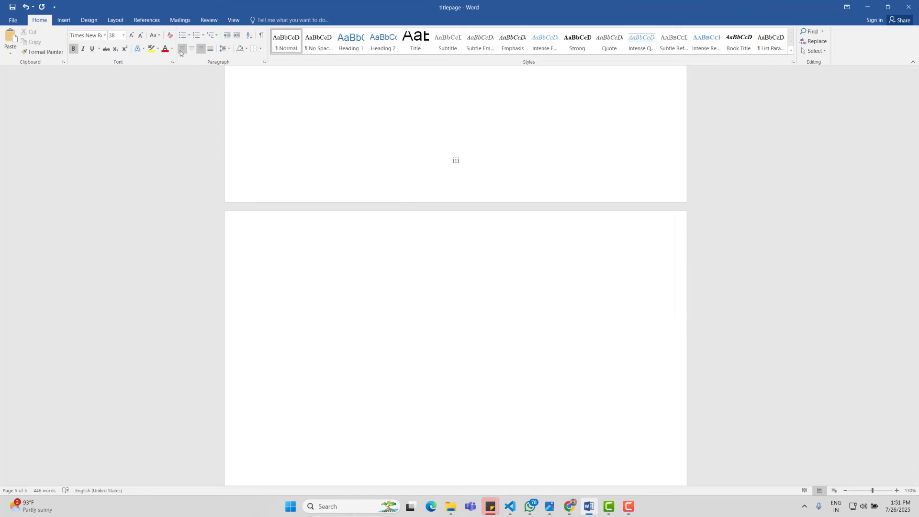
pyautogui.click(181, 48)
pyautogui.scroll(3, 440, 260)
pyautogui.scroll(-6, 420, 245)
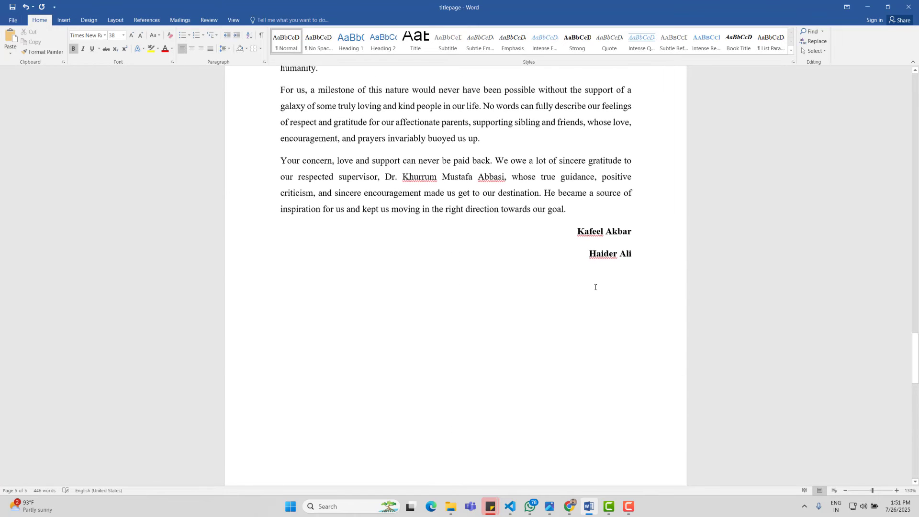
# Step: Insert a Next Page section break below the signature names, starting a blank page
pyautogui.click(566, 324)
pyautogui.scroll(-1, 566, 324)
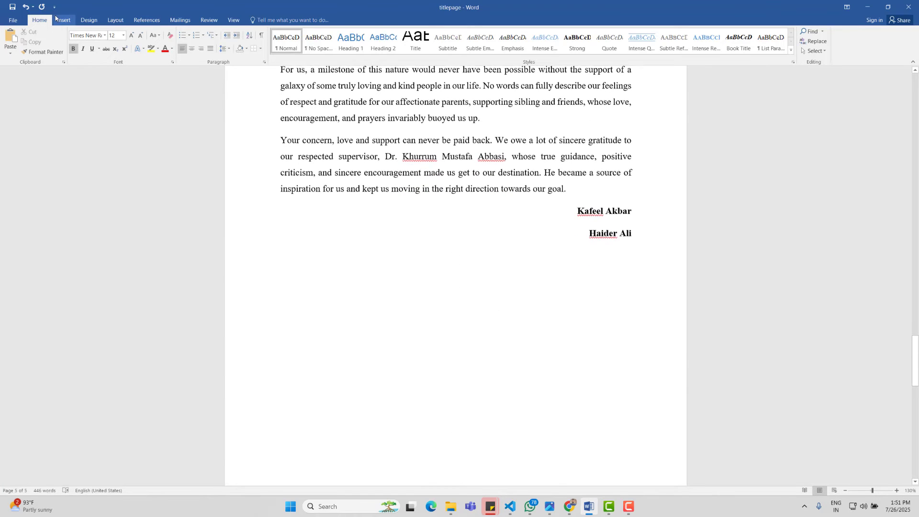
pyautogui.click(116, 20)
pyautogui.click(116, 32)
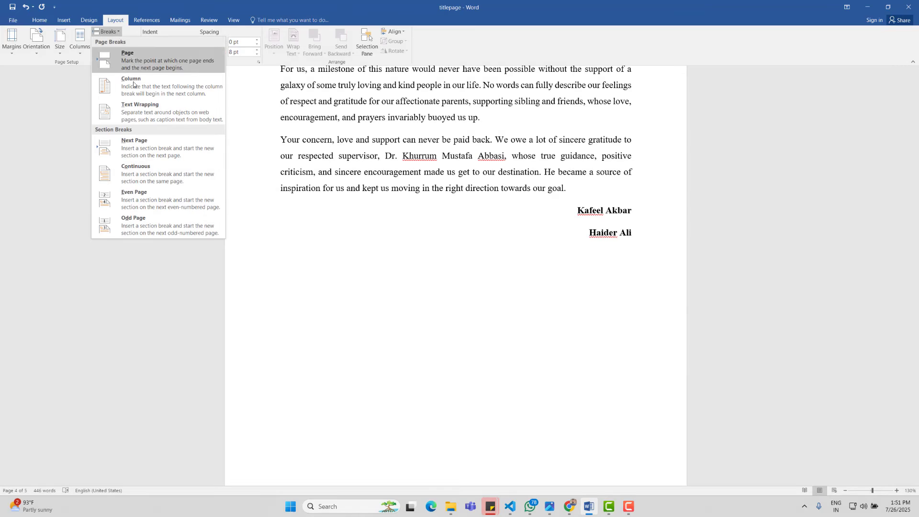
pyautogui.click(135, 146)
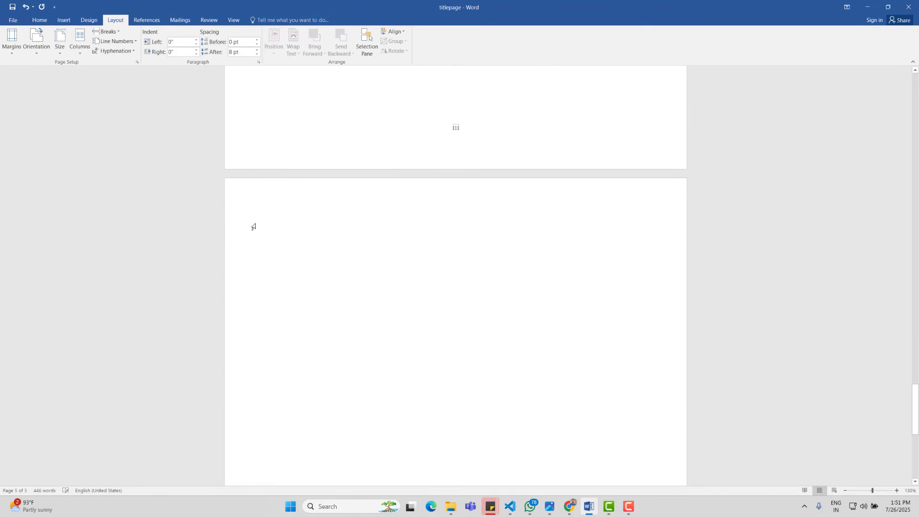
pyautogui.click(253, 228)
pyautogui.scroll(5, 342, 335)
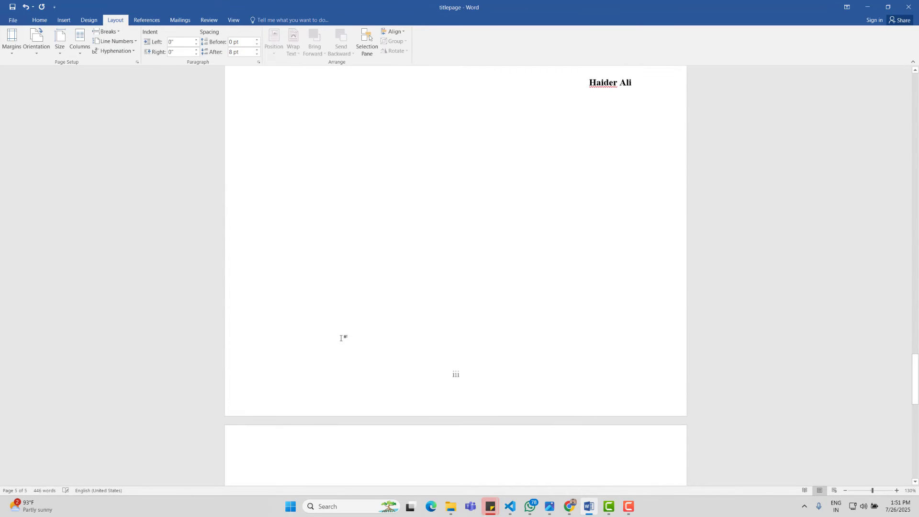
pyautogui.scroll(-3, 371, 322)
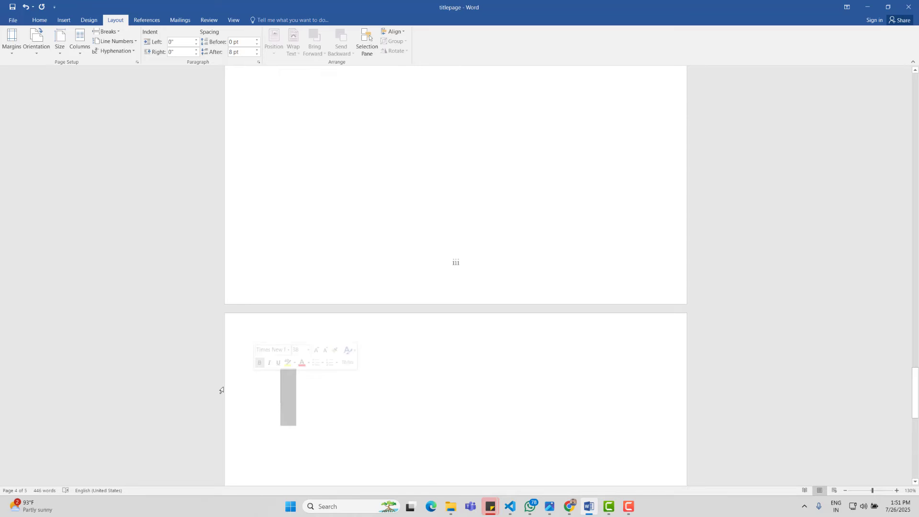
pyautogui.click(280, 371)
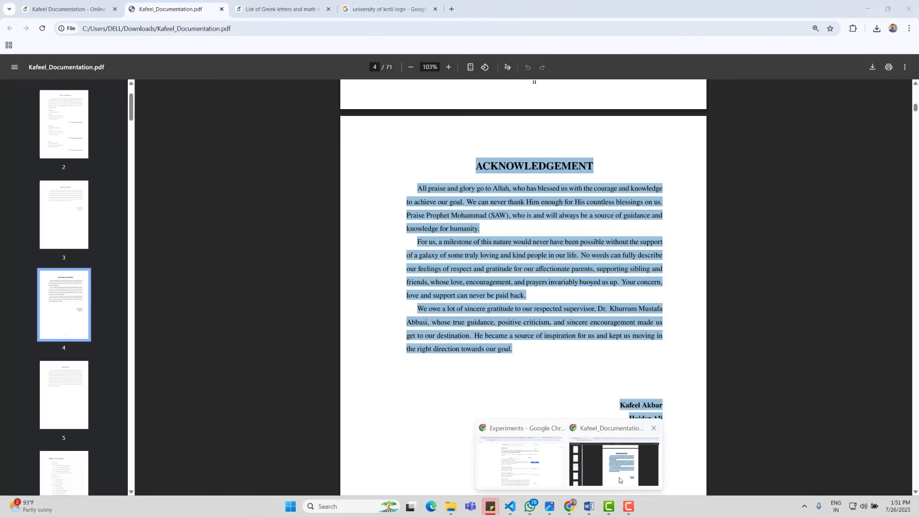
# Step: In the Chrome PDF, select Chapter 1 text from 1.1 Introduction to '...trip optimization, and'
pyautogui.click(616, 465)
pyautogui.scroll(-15, 527, 302)
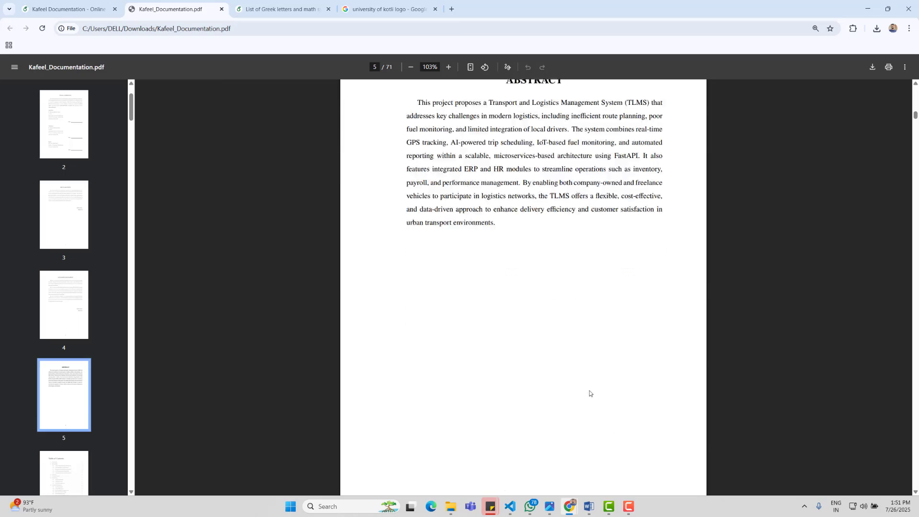
pyautogui.scroll(-20, 527, 302)
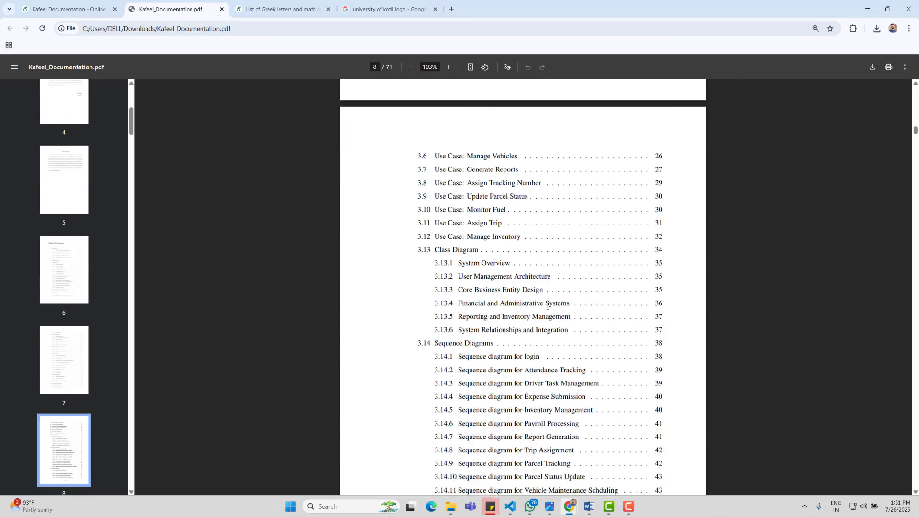
pyautogui.scroll(-20, 555, 305)
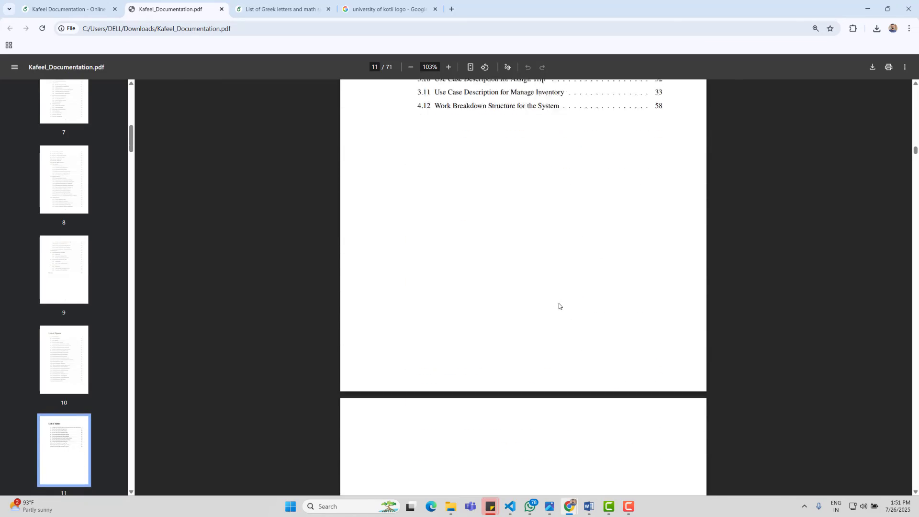
pyautogui.scroll(3, 395, 201)
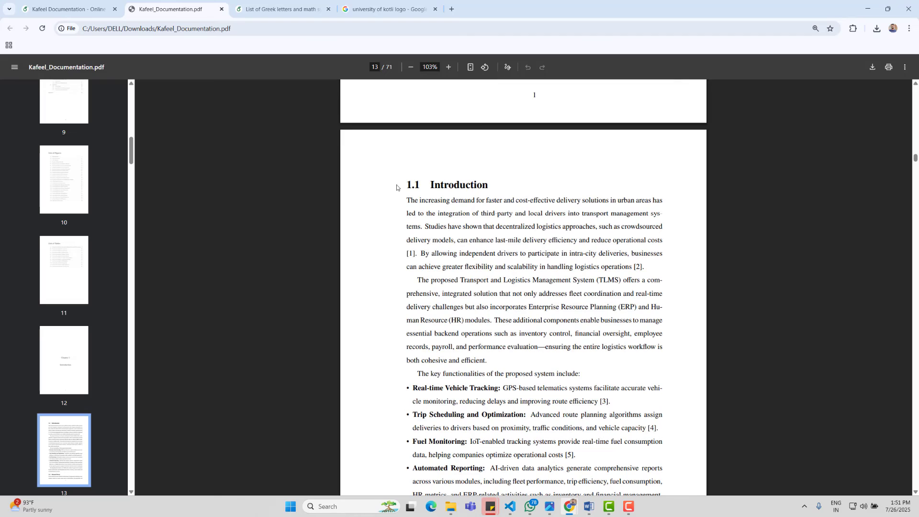
pyautogui.scroll(-9, 527, 288)
pyautogui.moveTo(474, 235); pyautogui.dragTo(682, 377)
pyautogui.scroll(-3, 501, 341)
pyautogui.scroll(7, 527, 344)
# Step: Paste the Introduction text on the blank page and split the title from its unnumbered, unindented body
pyautogui.click(589, 506)
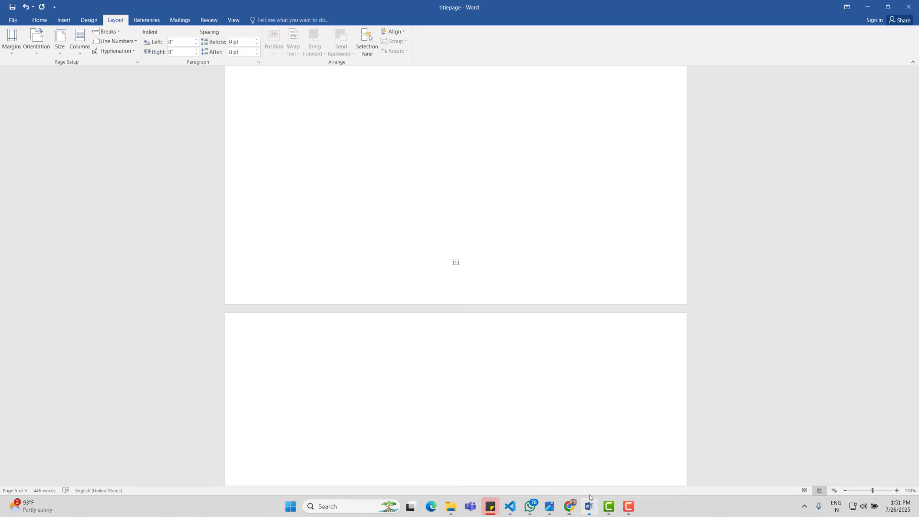
pyautogui.click(379, 351)
pyautogui.hotkey('ctrl', 'v')
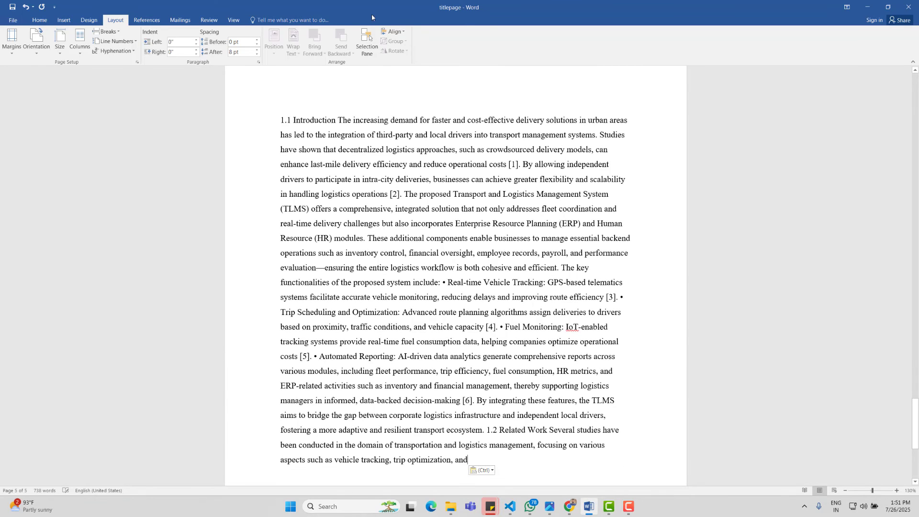
pyautogui.click(336, 120)
pyautogui.press('Return')
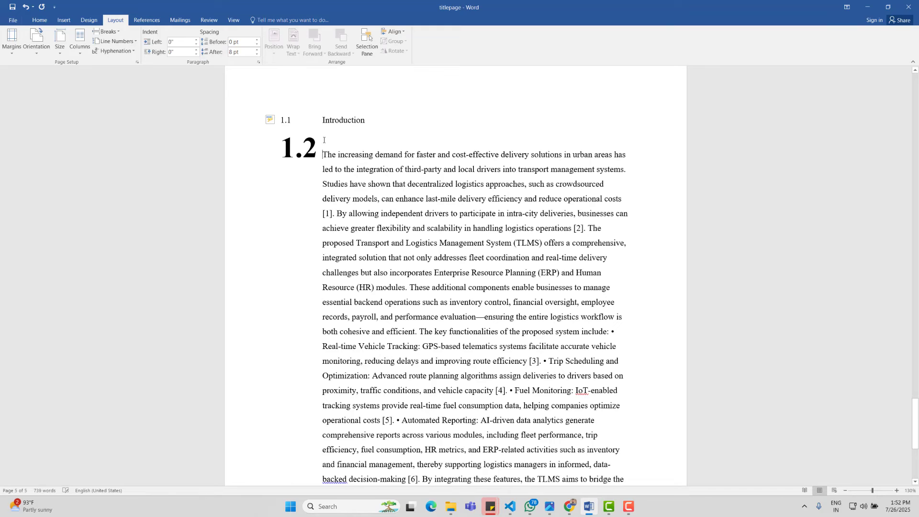
pyautogui.press('BackSpace')
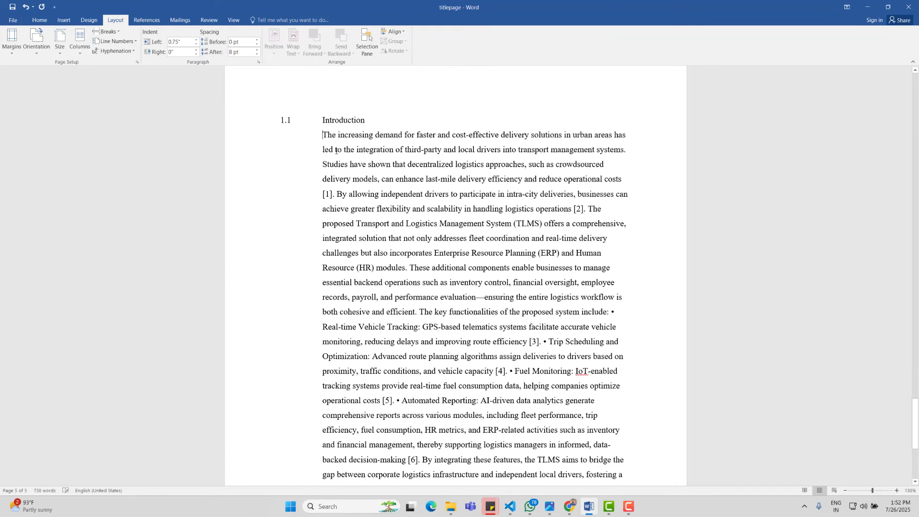
pyautogui.press('BackSpace')
# Step: Make 1.2 Related Work its own title line, removing the 1.3 numbering and indent
pyautogui.scroll(-3, 384, 191)
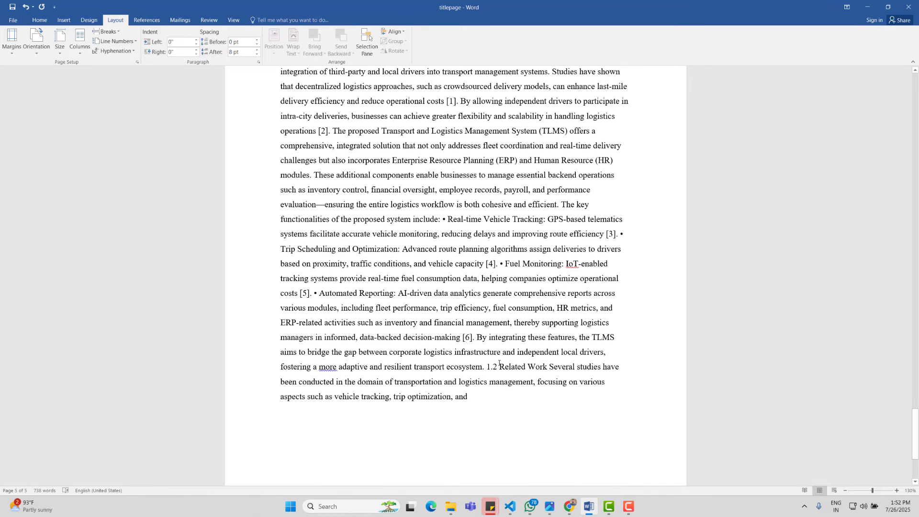
pyautogui.click(487, 367)
pyautogui.press('Return')
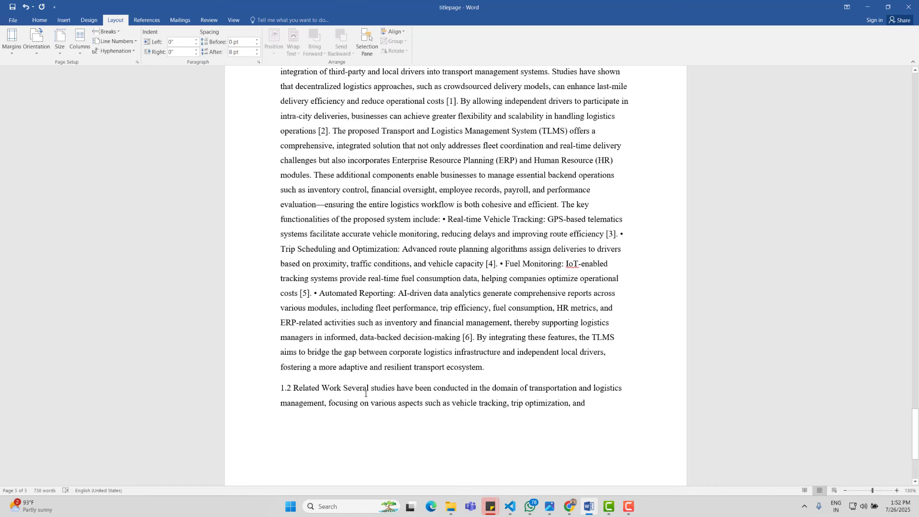
pyautogui.press('Return')
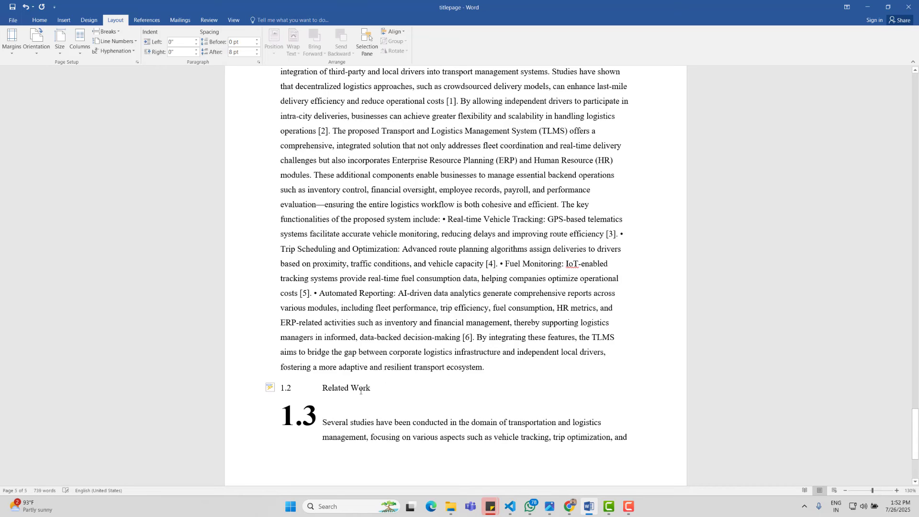
pyautogui.press('BackSpace')
pyautogui.press('BackSpace')
# Step: Remove the 1.1 number and indent from the Introduction heading
pyautogui.scroll(5, 240, 102)
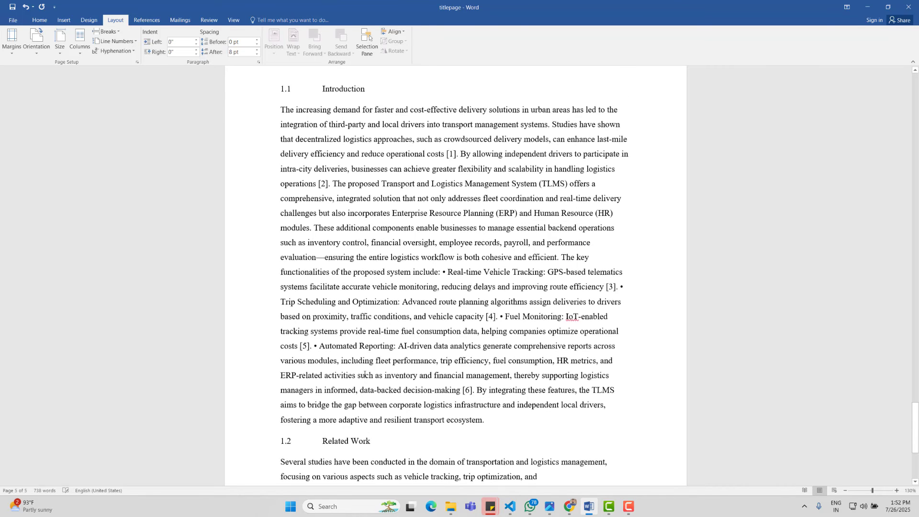
pyautogui.click(284, 176)
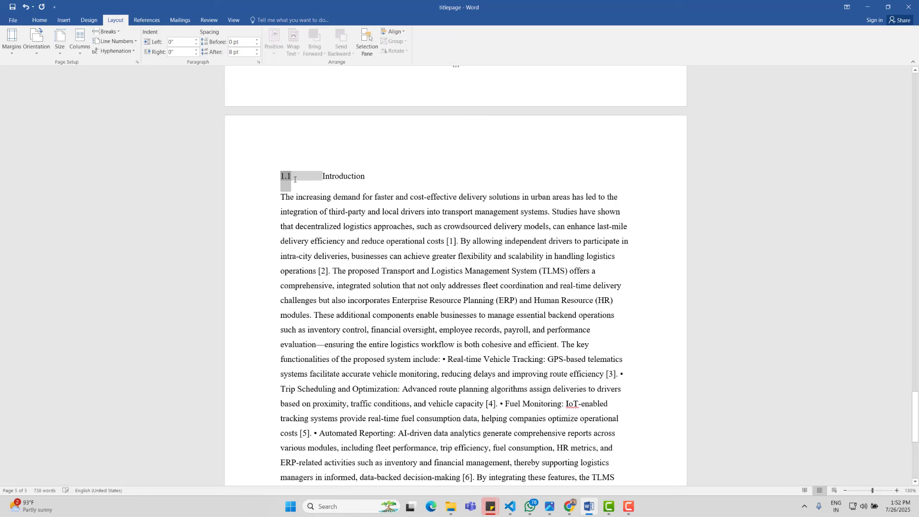
pyautogui.click(321, 177)
pyautogui.press('BackSpace')
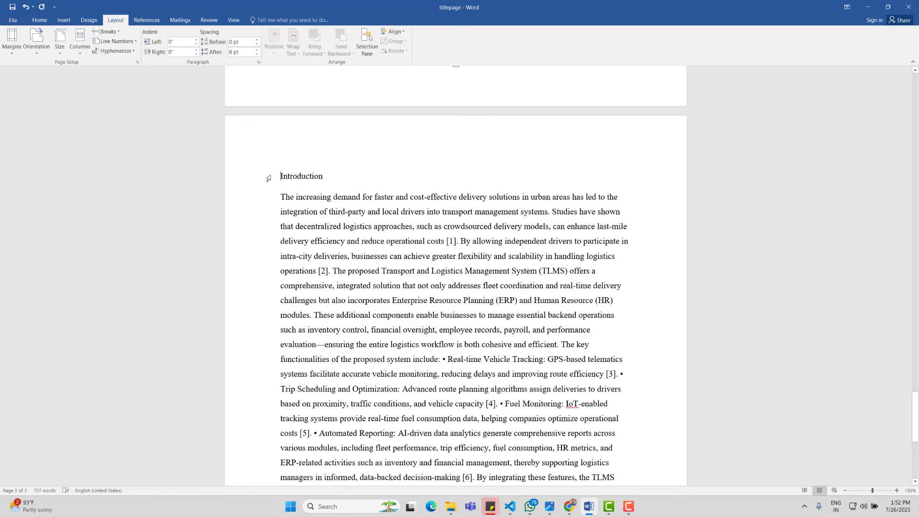
# Step: Apply Heading 2 to Introduction, with a tab gap after its number
pyautogui.click(40, 20)
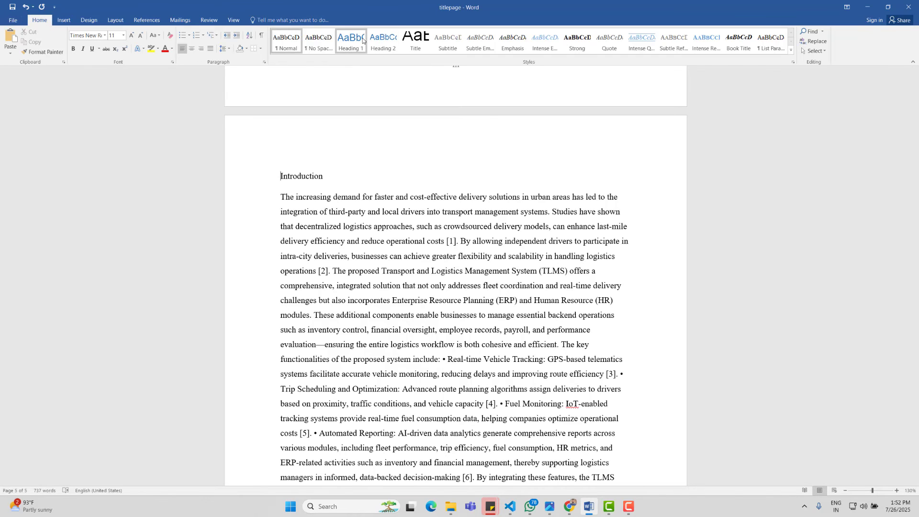
pyautogui.click(383, 41)
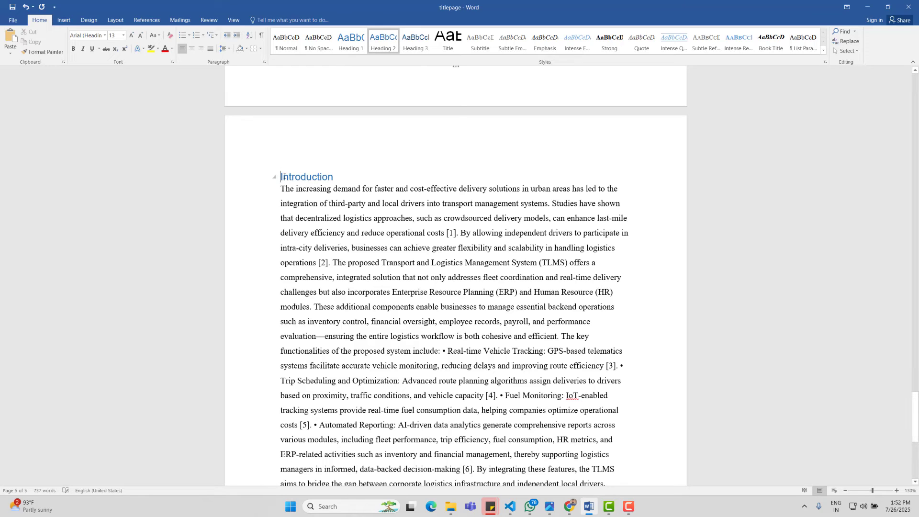
pyautogui.write('1.1.')
pyautogui.press('Tab')
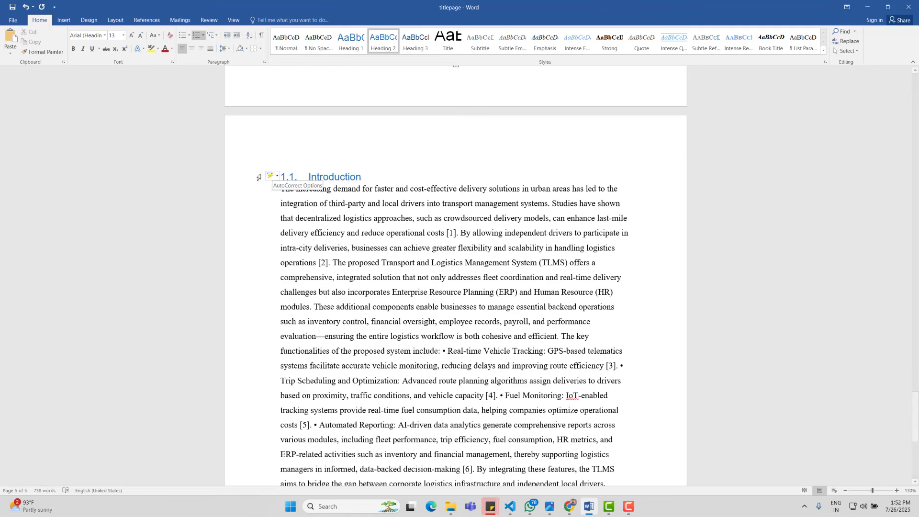
# Step: Remove the stray 1.1 number from Related Work and make it Heading 2
pyautogui.scroll(-3, 363, 168)
pyautogui.scroll(-3, 362, 168)
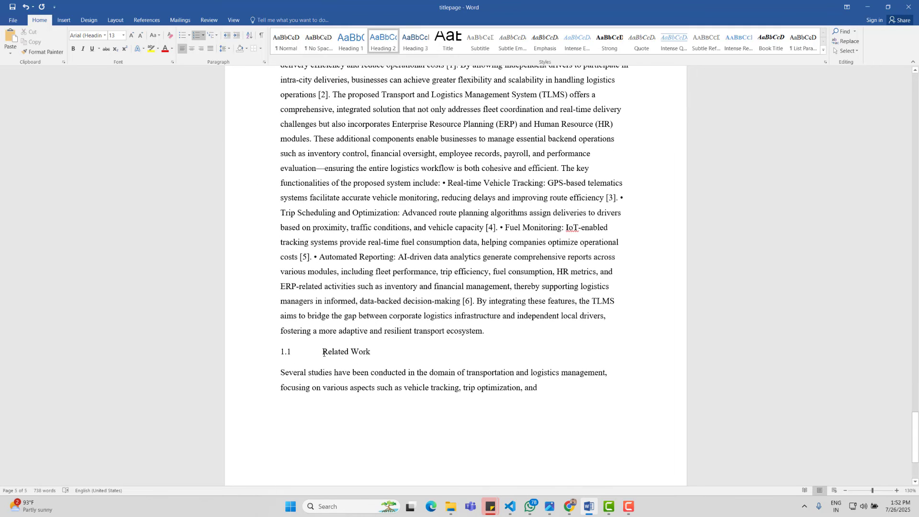
pyautogui.click(323, 353)
pyautogui.press('BackSpace')
pyautogui.press('BackSpace')
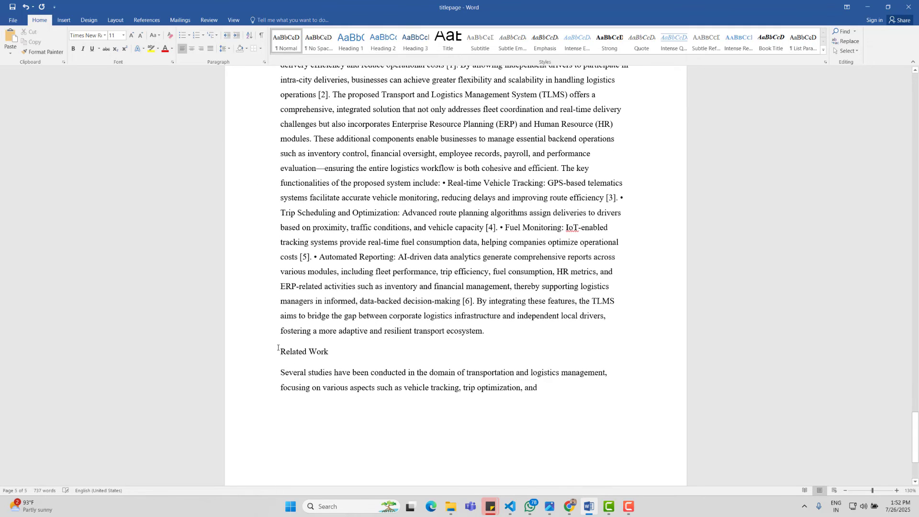
pyautogui.click(263, 356)
pyautogui.hotkey('ctrl', 'alt', '2')
# Step: Number Related Work as heading 1.2 and select both level-2 headings
pyautogui.scroll(4, 360, 352)
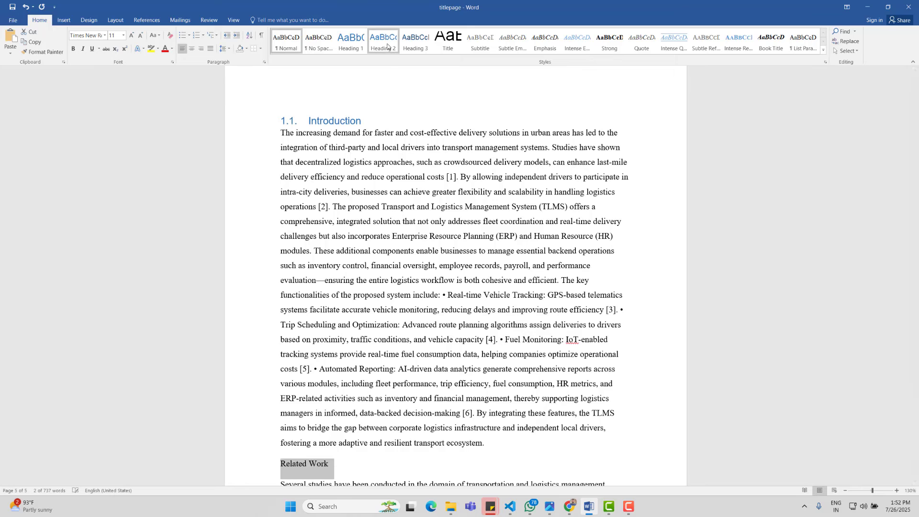
pyautogui.scroll(-1, 360, 352)
pyautogui.scroll(-1, 360, 352)
pyautogui.click(284, 412)
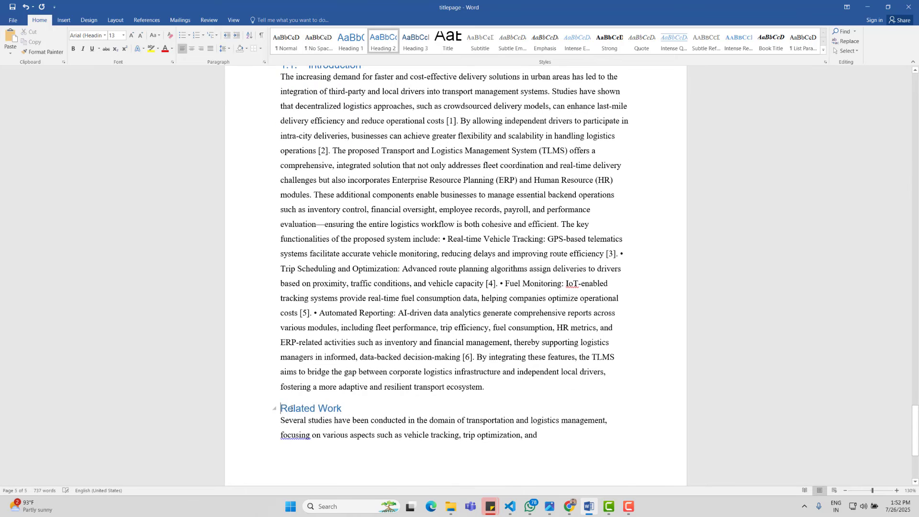
pyautogui.hotkey('ctrl', 'alt', '2')
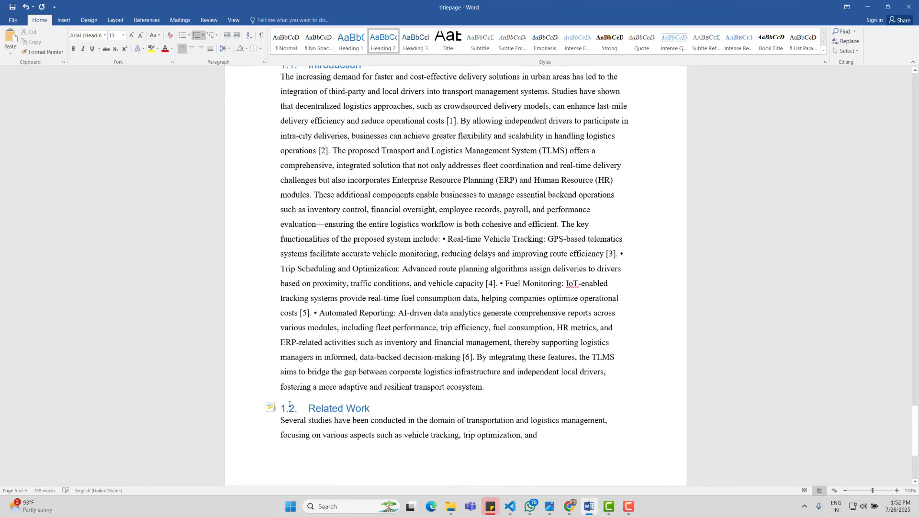
pyautogui.click(243, 414)
pyautogui.scroll(1, 234, 414)
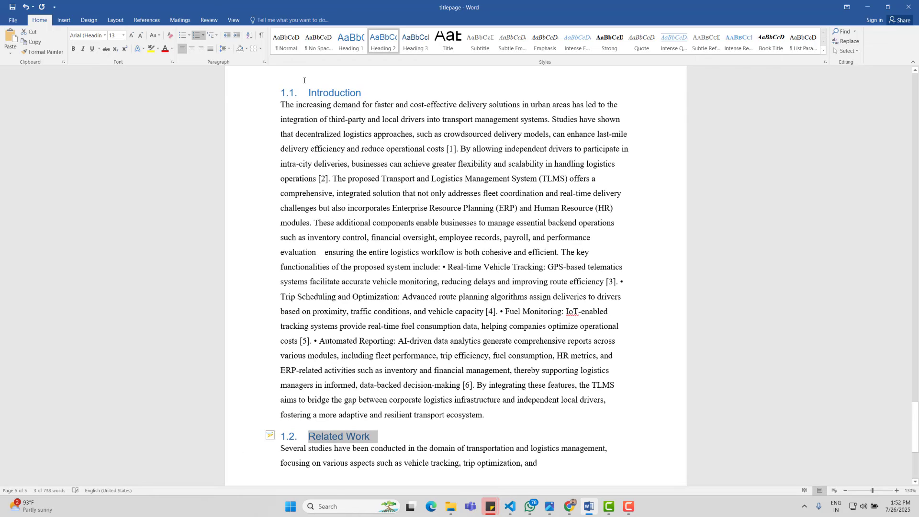
pyautogui.keyDown('ctrl'); pyautogui.click(262, 92); pyautogui.keyUp('ctrl')
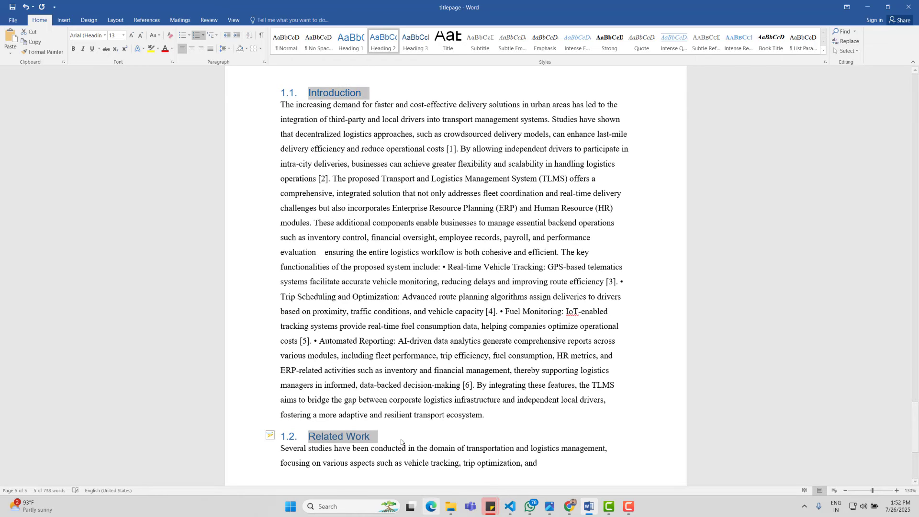
# Step: Format both section headings as bold, black Times New Roman
pyautogui.click(104, 37)
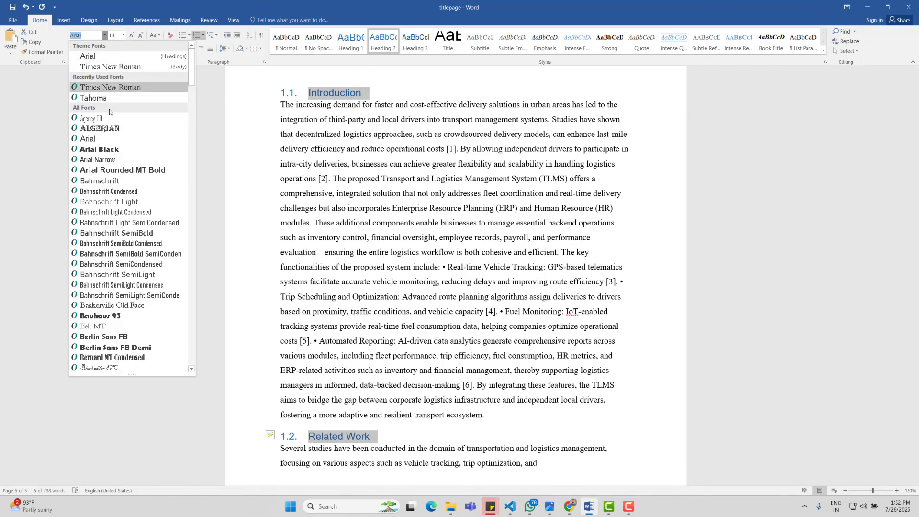
pyautogui.click(96, 88)
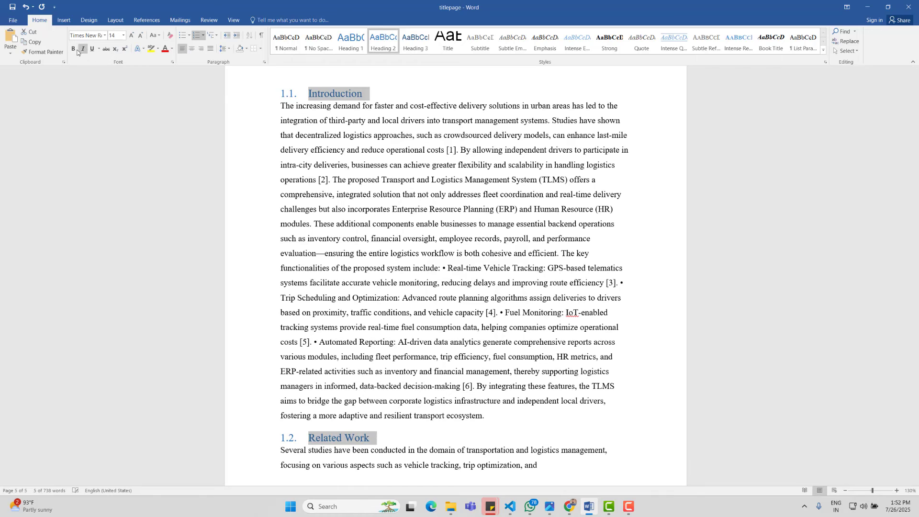
pyautogui.click(73, 48)
pyautogui.click(173, 50)
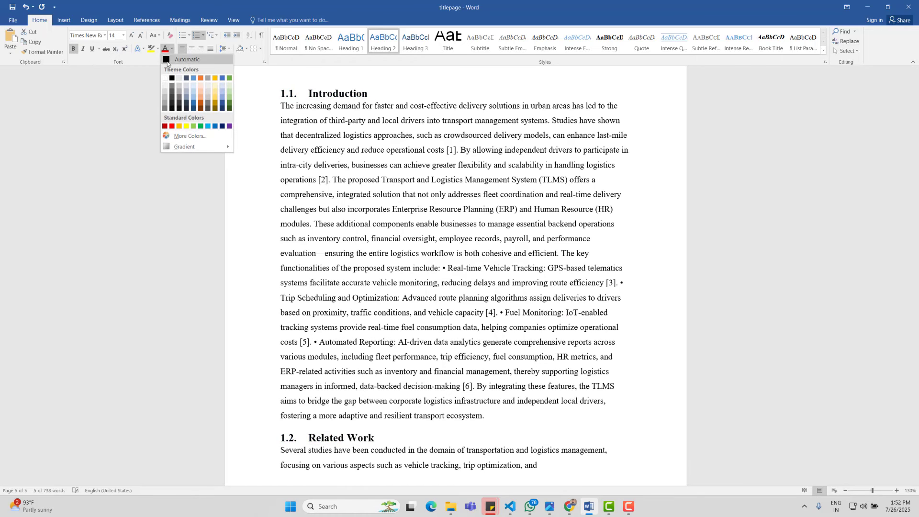
pyautogui.click(177, 67)
# Step: Enlarge the Introduction paragraph to 12 pt and justify it
pyautogui.moveTo(484, 416); pyautogui.dragTo(249, 108)
pyautogui.hotkey('ctrl', 'shift', '.')
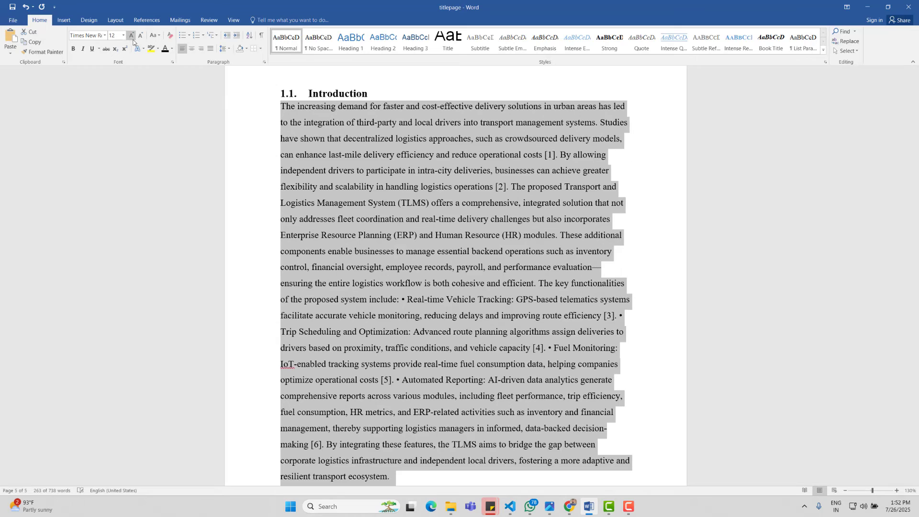
pyautogui.hotkey('ctrl', 'j')
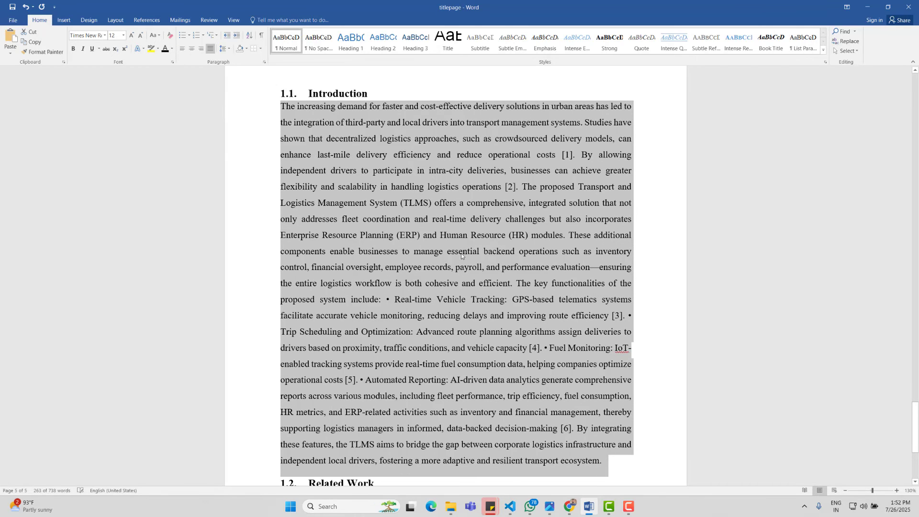
# Step: Justify the Related Work opening paragraph
pyautogui.scroll(-4, 462, 256)
pyautogui.moveTo(550, 318); pyautogui.dragTo(212, 306)
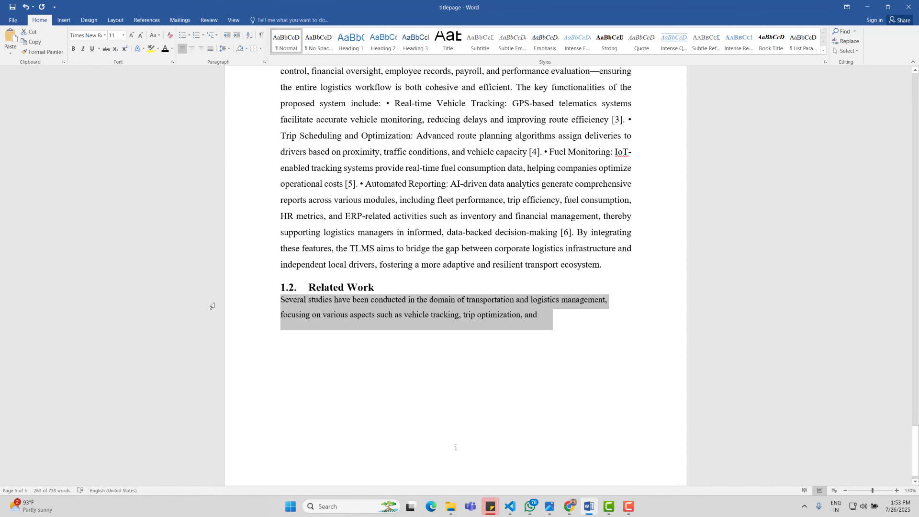
pyautogui.hotkey('ctrl', 'j')
pyautogui.scroll(-1, 349, 316)
pyautogui.click(480, 415)
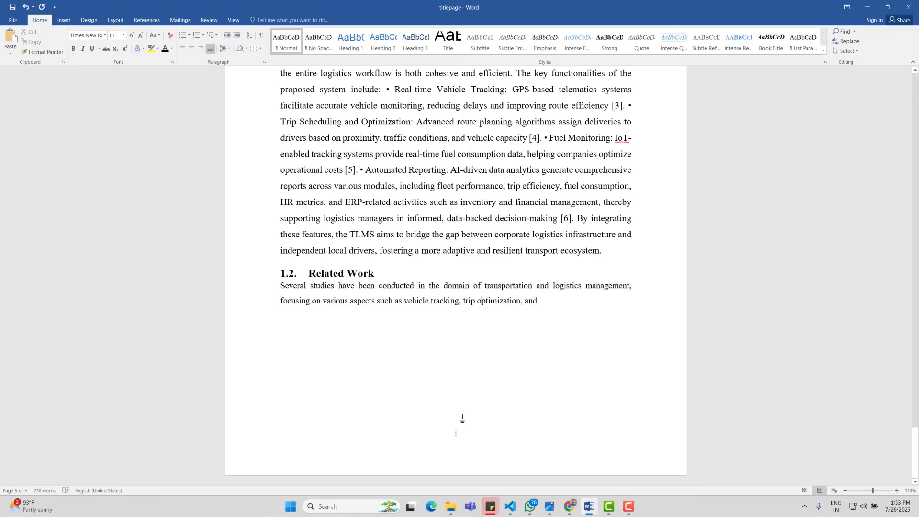
pyautogui.scroll(10, 454, 431)
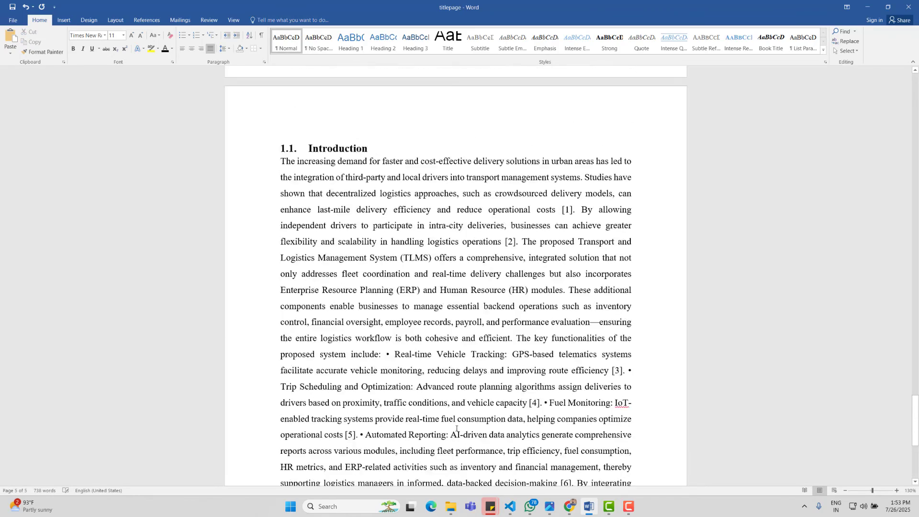
pyautogui.scroll(-5, 427, 305)
pyautogui.scroll(-5, 465, 340)
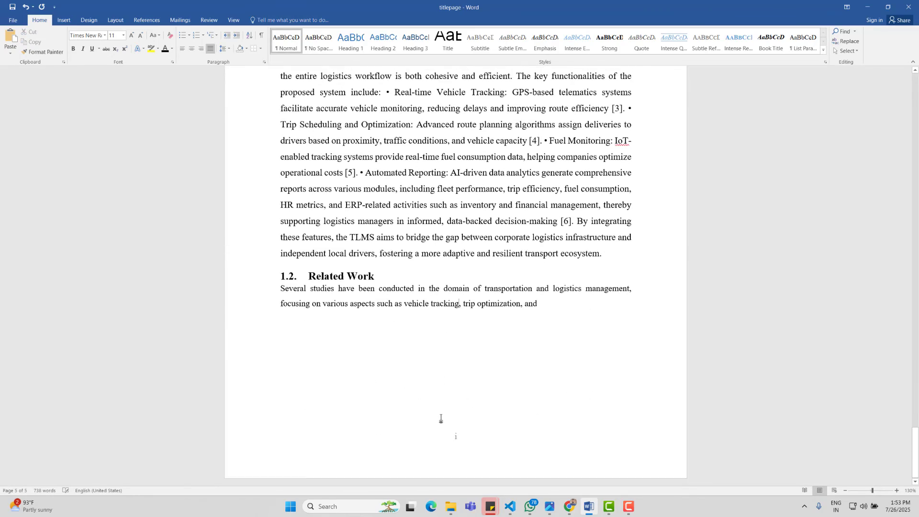
# Step: Change the section's footer page numbers from i to the Arabic 1, 2, 3 format
pyautogui.doubleClick(460, 440)
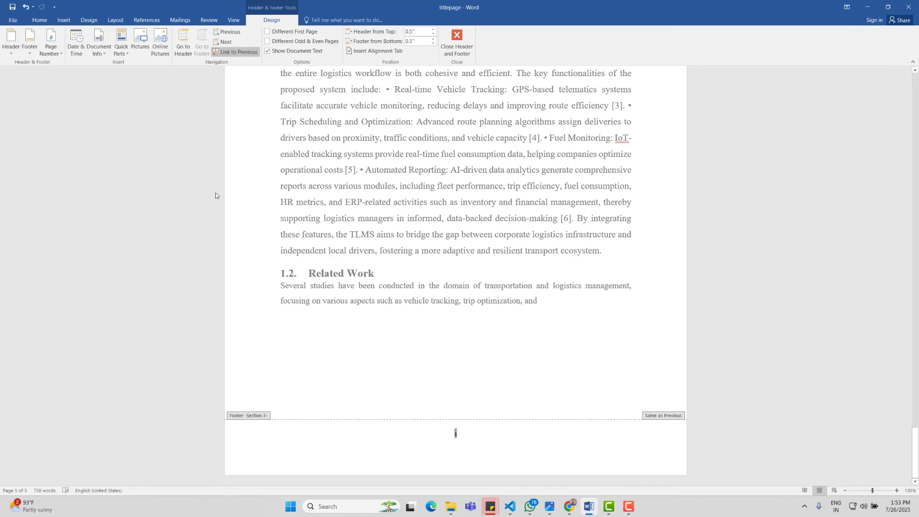
pyautogui.click(50, 44)
pyautogui.click(61, 107)
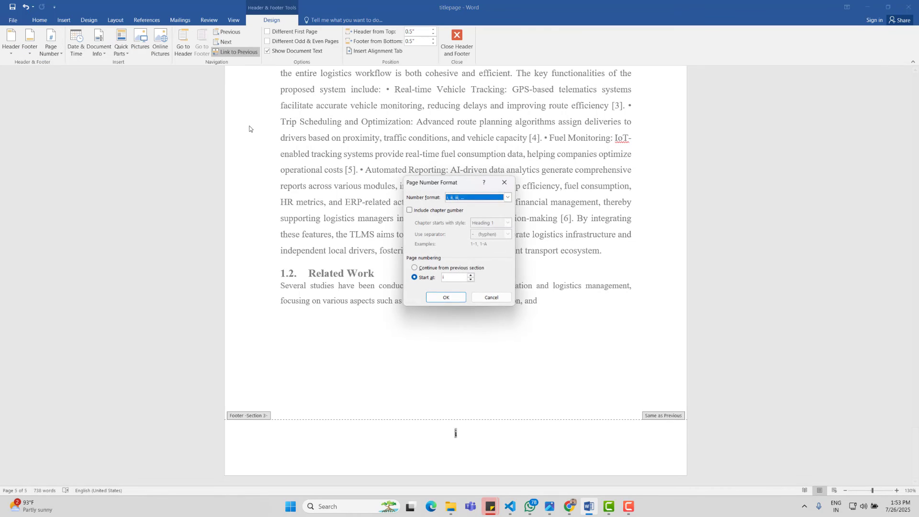
pyautogui.click(508, 197)
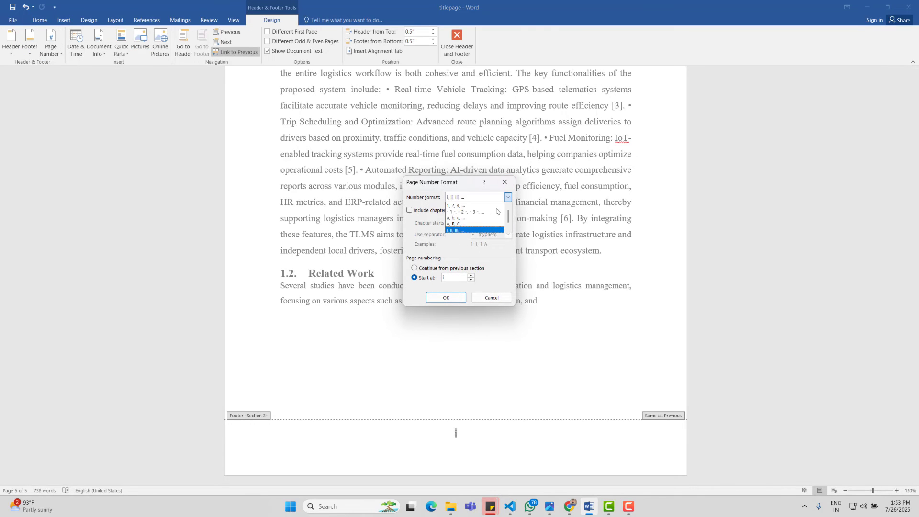
pyautogui.click(462, 206)
pyautogui.click(446, 297)
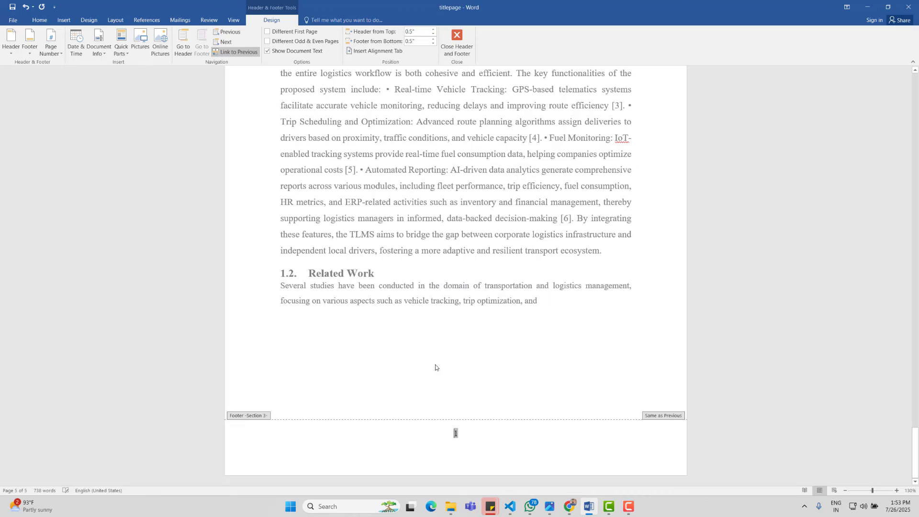
pyautogui.doubleClick(491, 396)
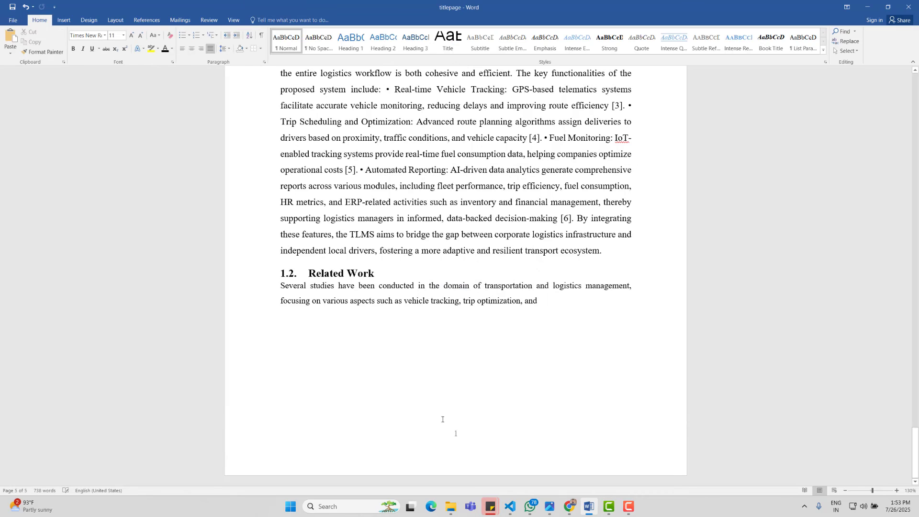
pyautogui.scroll(20, 442, 419)
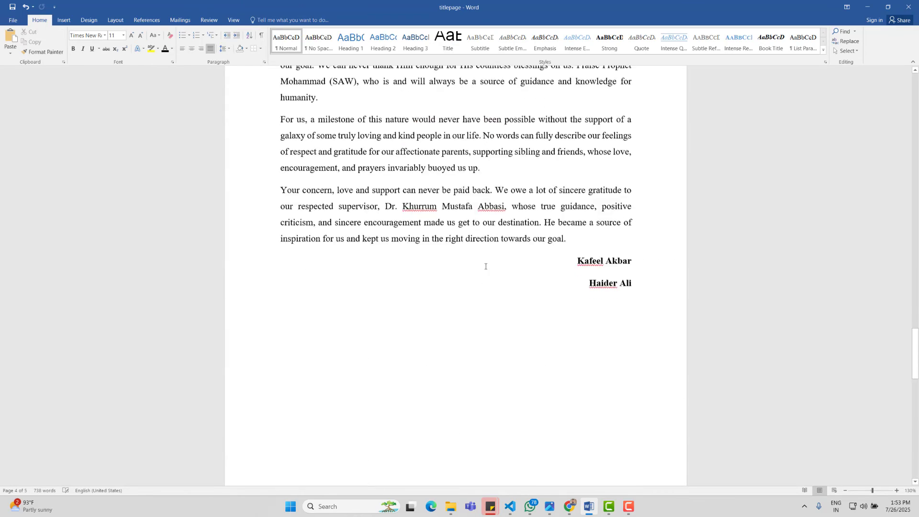
pyautogui.scroll(15, 485, 266)
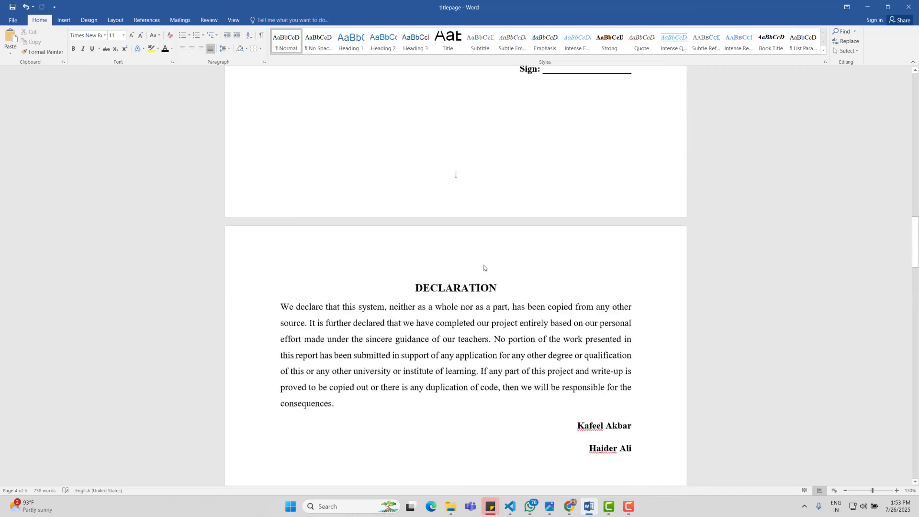
pyautogui.scroll(20, 483, 268)
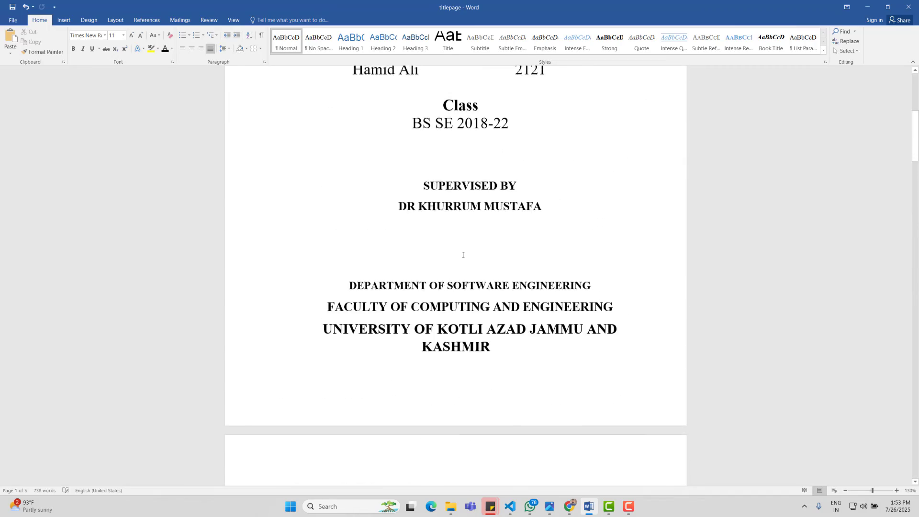
pyautogui.scroll(-5, 463, 254)
pyautogui.scroll(12, 463, 255)
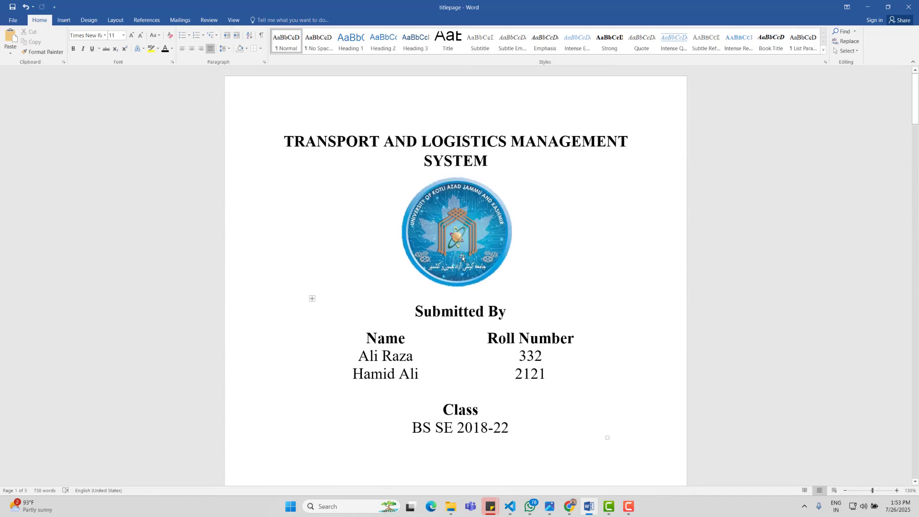
pyautogui.scroll(-15, 462, 258)
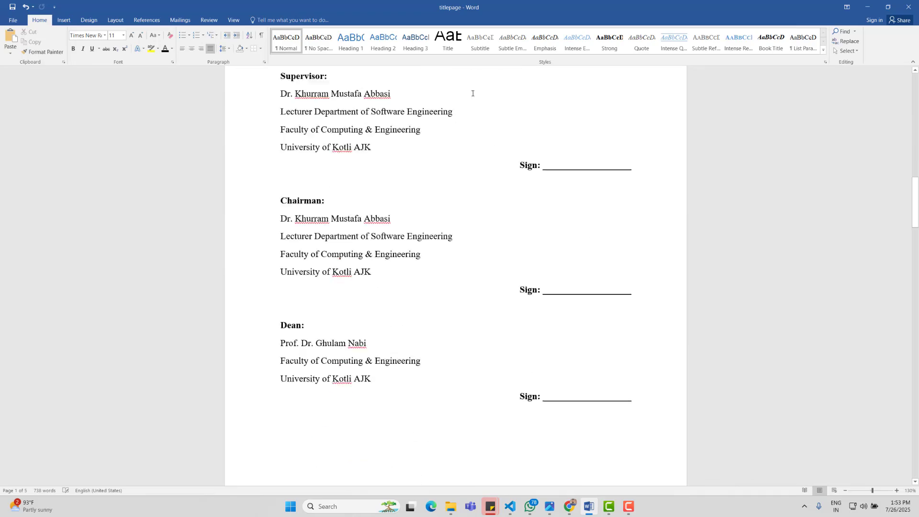
pyautogui.scroll(-20, 472, 93)
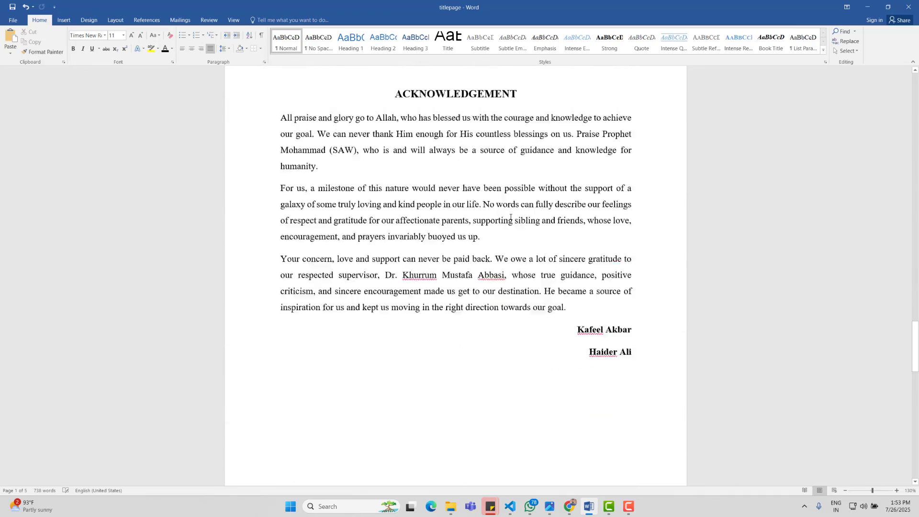
pyautogui.scroll(-13, 510, 218)
pyautogui.scroll(3, 301, 189)
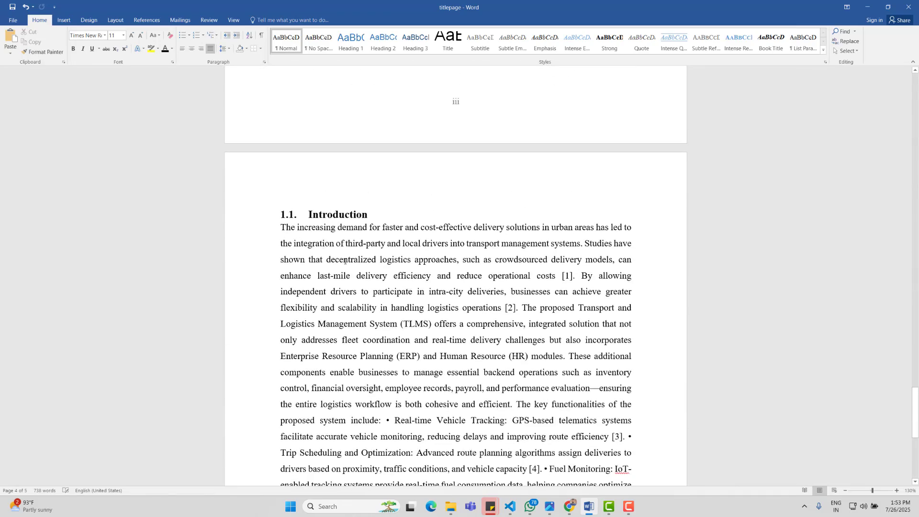
pyautogui.scroll(-3, 345, 261)
pyautogui.scroll(10, 350, 438)
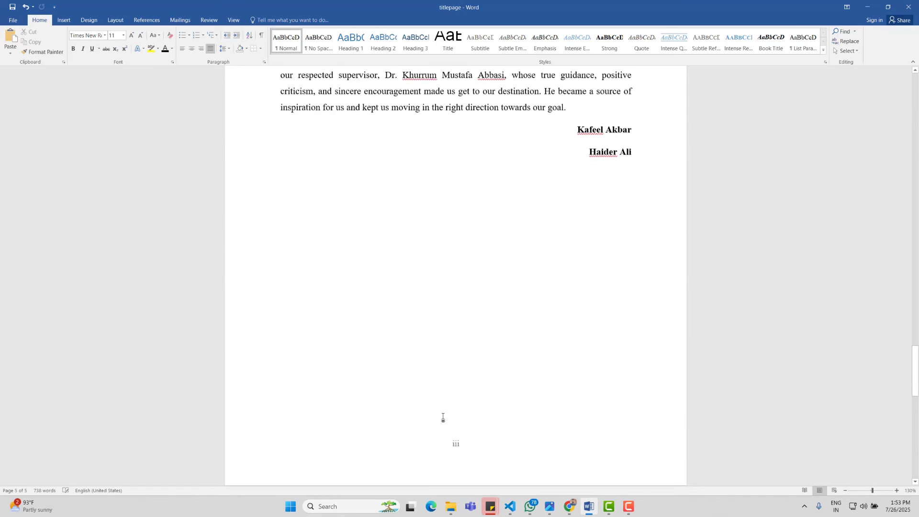
pyautogui.click(550, 308)
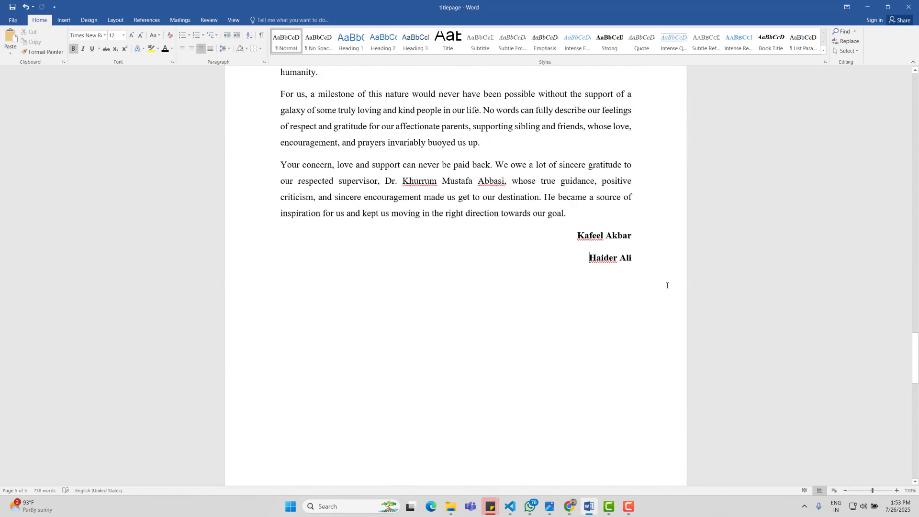
pyautogui.click(645, 260)
# Step: Insert an automatic table of contents on the new blank page before Introduction
pyautogui.click(64, 19)
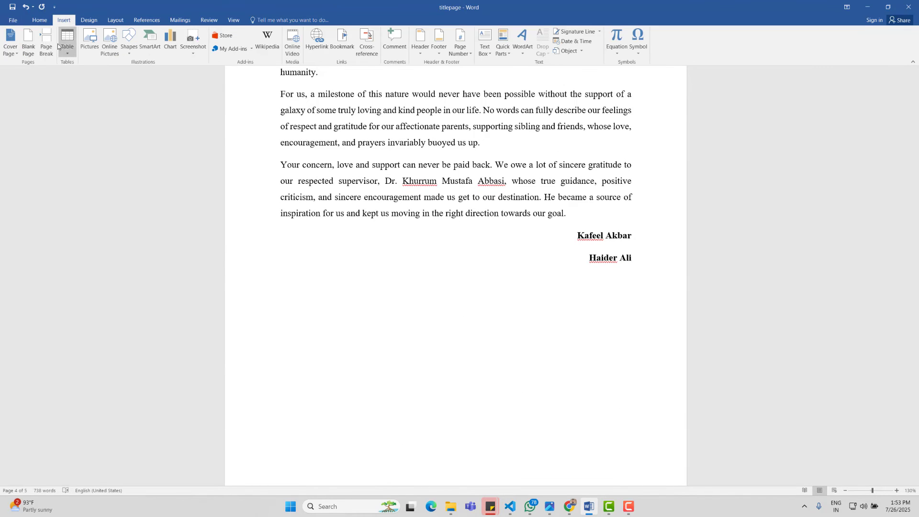
pyautogui.scroll(-1, 201, 180)
pyautogui.scroll(-3, 268, 206)
pyautogui.scroll(2, 311, 216)
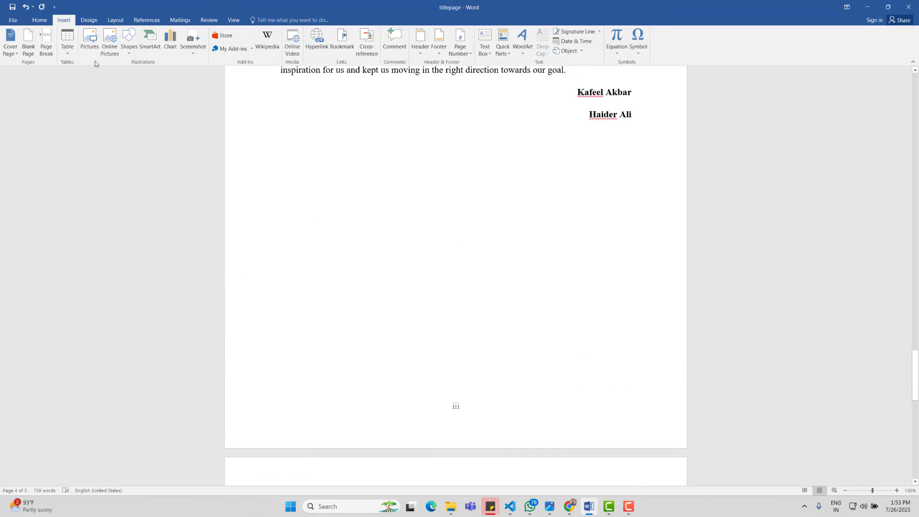
pyautogui.scroll(-1, 302, 140)
pyautogui.scroll(-4, 302, 140)
pyautogui.click(396, 256)
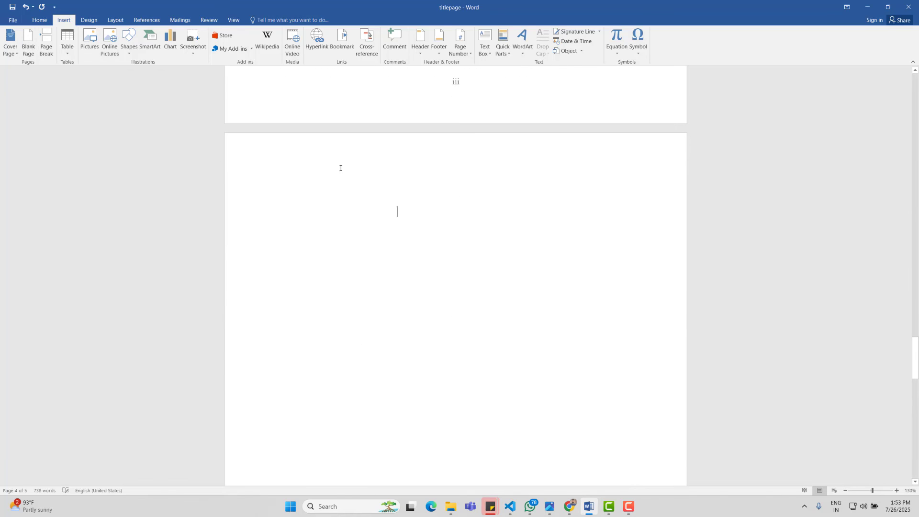
pyautogui.click(146, 20)
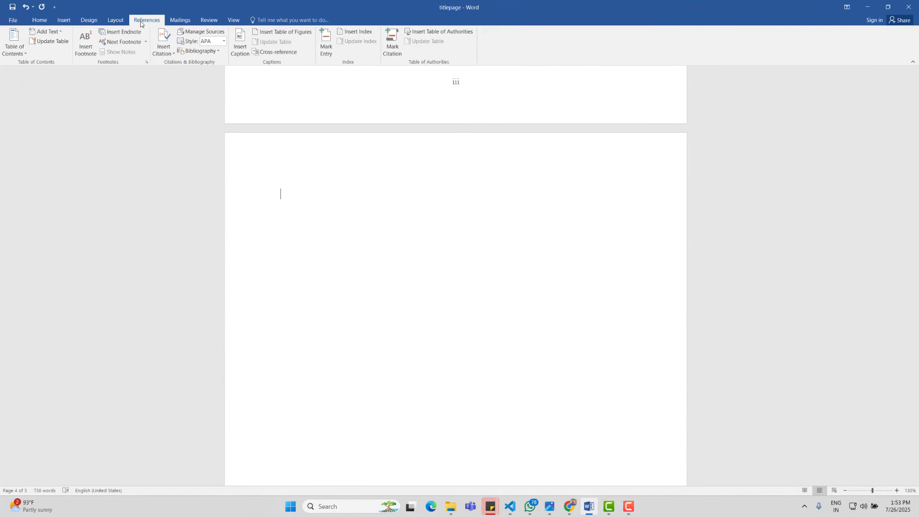
pyautogui.click(14, 46)
pyautogui.click(32, 100)
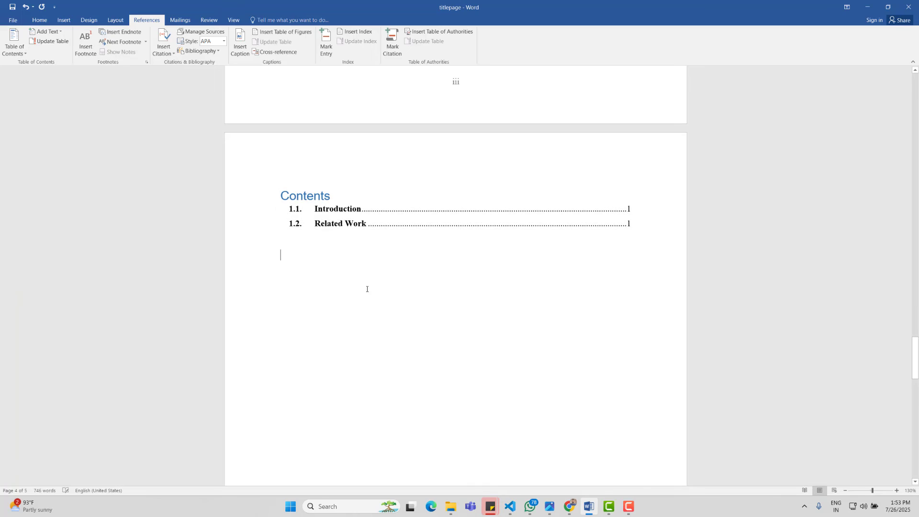
pyautogui.scroll(-2, 368, 287)
pyautogui.scroll(-9, 356, 273)
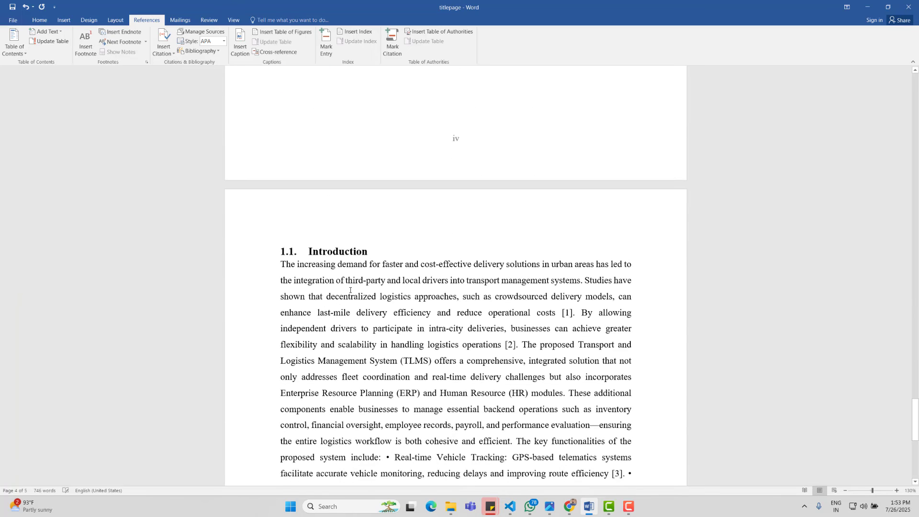
pyautogui.scroll(-5, 348, 292)
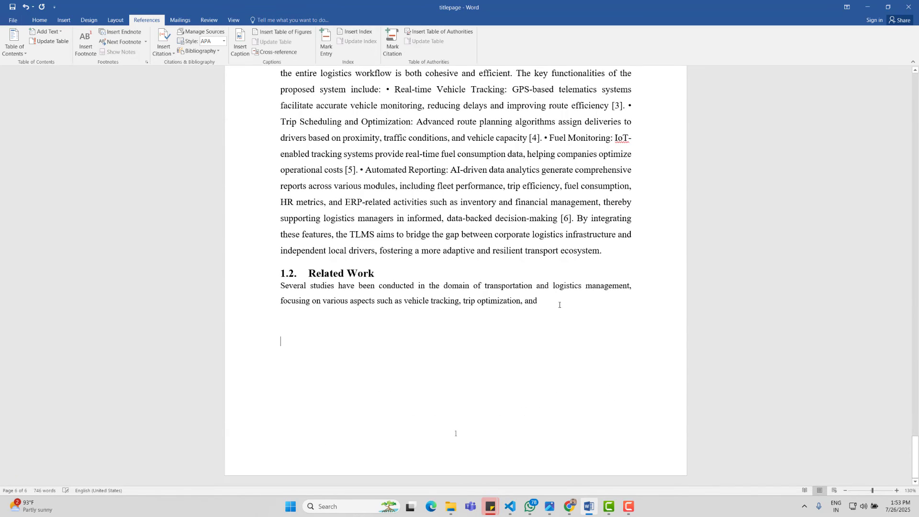
# Step: Choose the efficient_class_balancing image from Downloads as a picture to insert
pyautogui.click(64, 19)
pyautogui.click(90, 42)
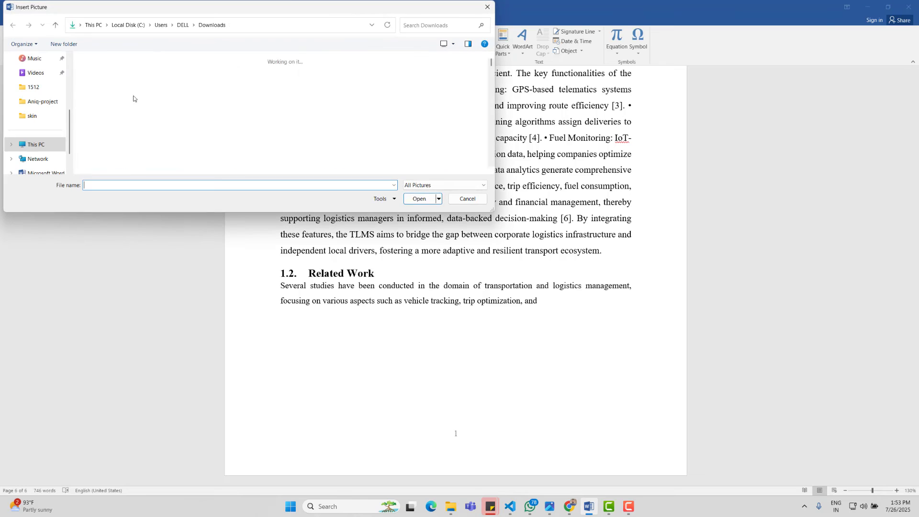
pyautogui.scroll(-6, 319, 127)
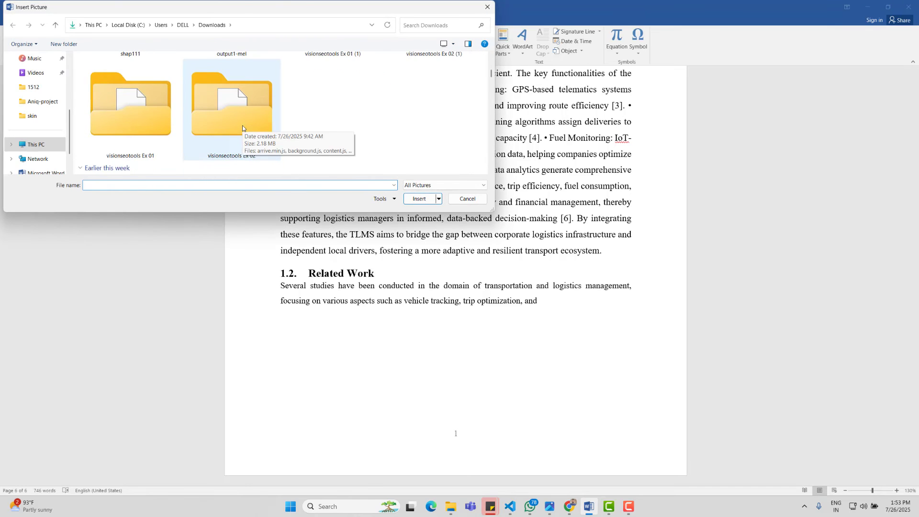
pyautogui.scroll(-4, 333, 131)
pyautogui.scroll(5, 332, 129)
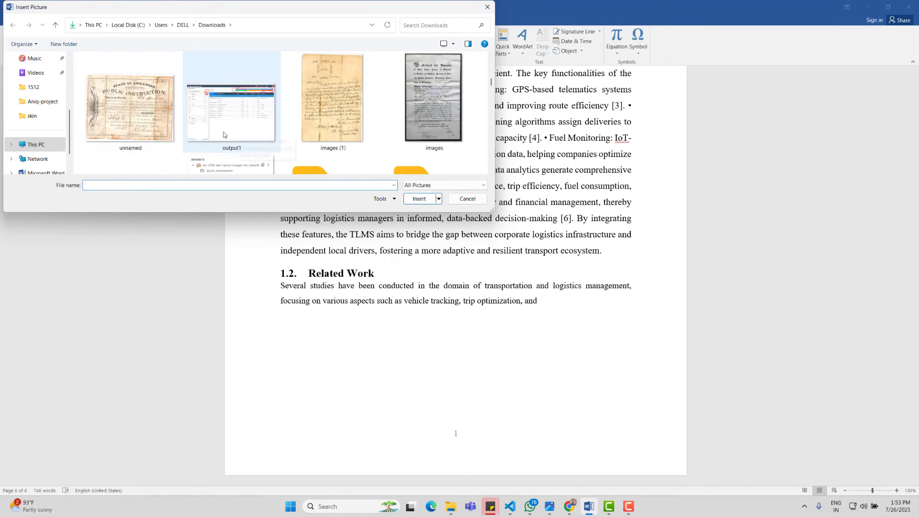
pyautogui.scroll(-2, 159, 136)
pyautogui.click(159, 136)
# Step: Insert the pie-chart picture and set its text wrapping to Top and Bottom
pyautogui.click(421, 199)
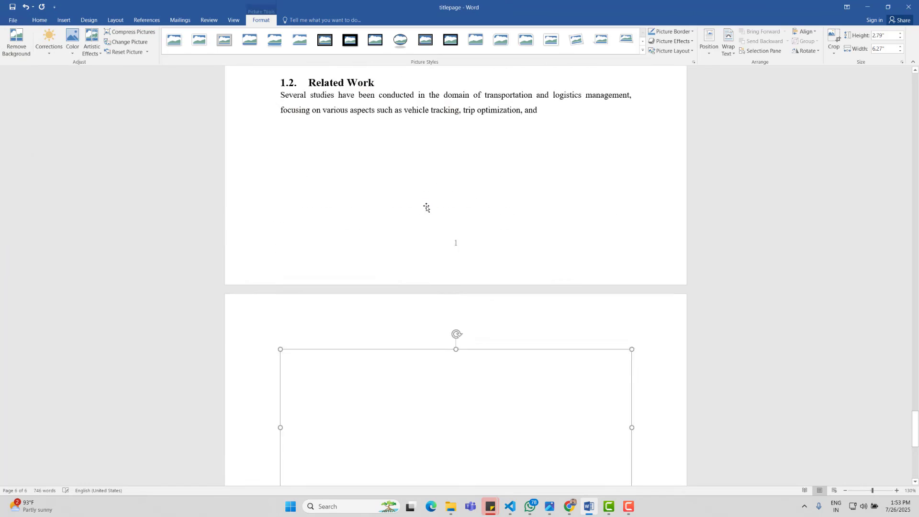
pyautogui.rightClick(425, 147)
pyautogui.moveTo(450, 287)
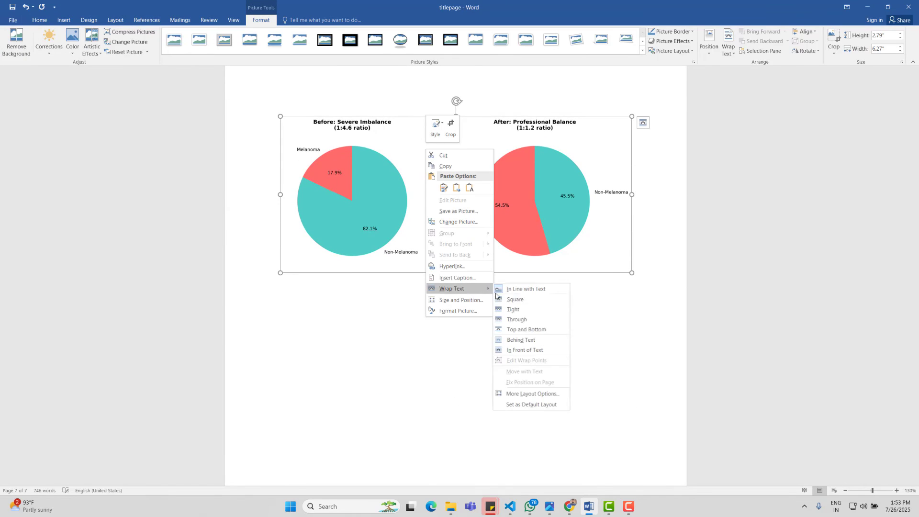
pyautogui.click(524, 329)
# Step: Move the picture below the Related Work paragraph, pushing it to the next page
pyautogui.scroll(5, 513, 339)
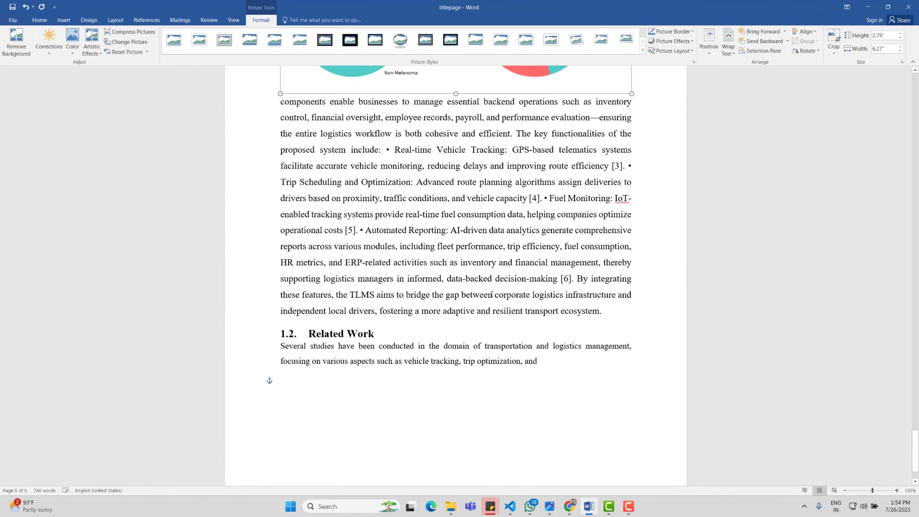
pyautogui.moveTo(401, 196); pyautogui.dragTo(416, 294)
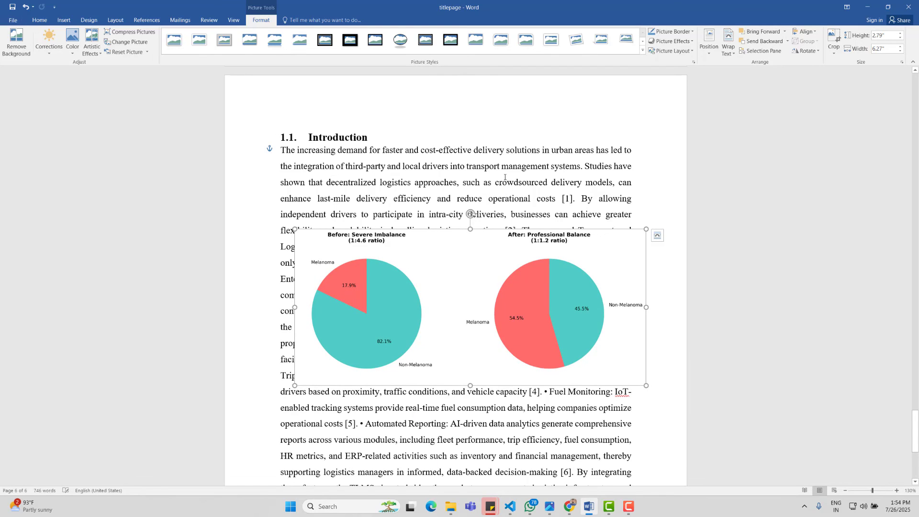
pyautogui.moveTo(424, 249); pyautogui.dragTo(503, 407)
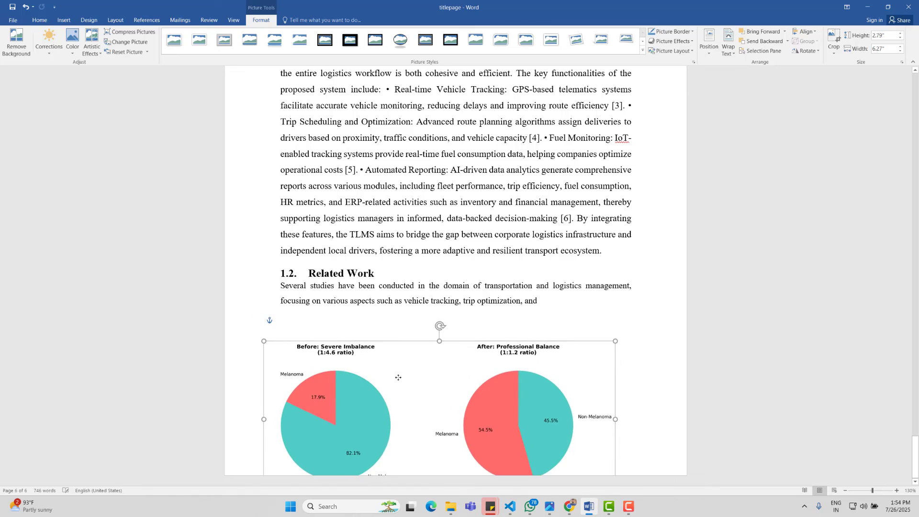
pyautogui.click(550, 308)
pyautogui.press('Return')
pyautogui.press('Return')
pyautogui.press('Return')
pyautogui.press('Return')
pyautogui.press('Return')
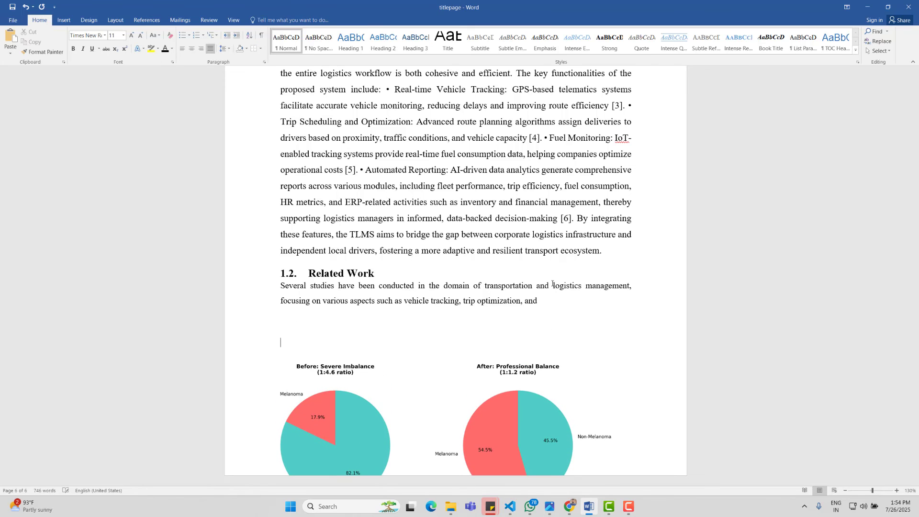
pyautogui.scroll(-7, 551, 288)
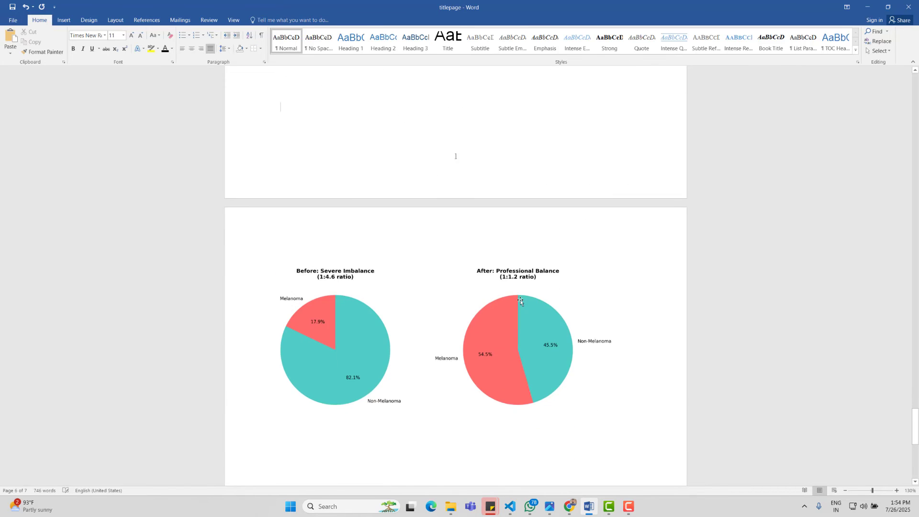
pyautogui.click(463, 297)
pyautogui.moveTo(463, 297); pyautogui.dragTo(463, 293)
pyautogui.click(615, 337)
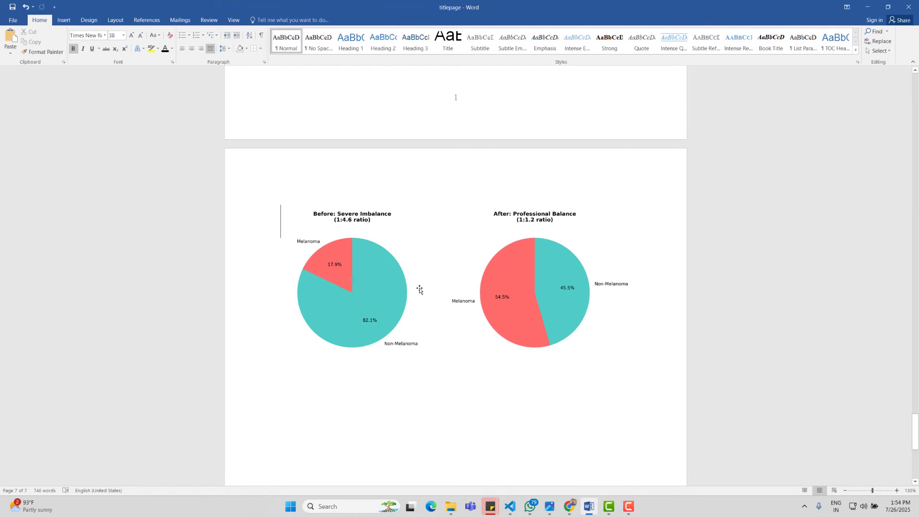
# Step: Add the caption 'Figure 1: This is a picture of dataset' beneath the pie-chart picture
pyautogui.rightClick(369, 289)
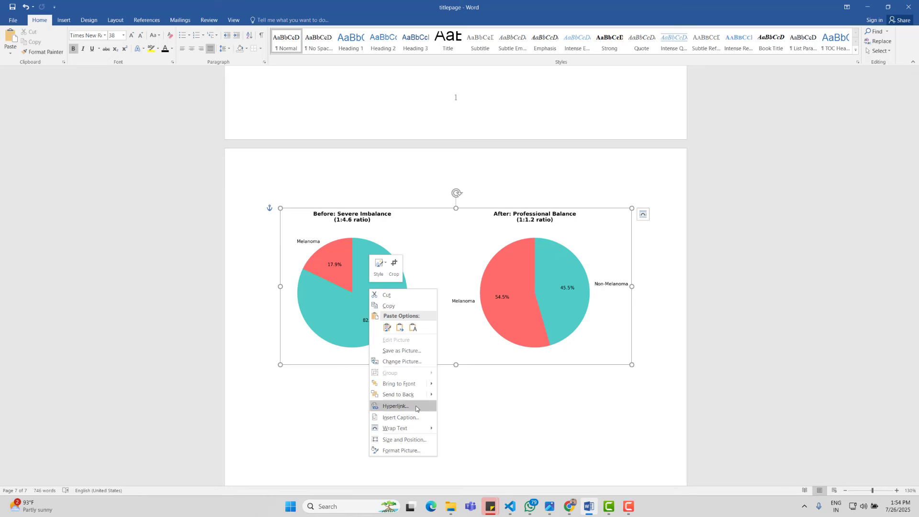
pyautogui.press('Escape')
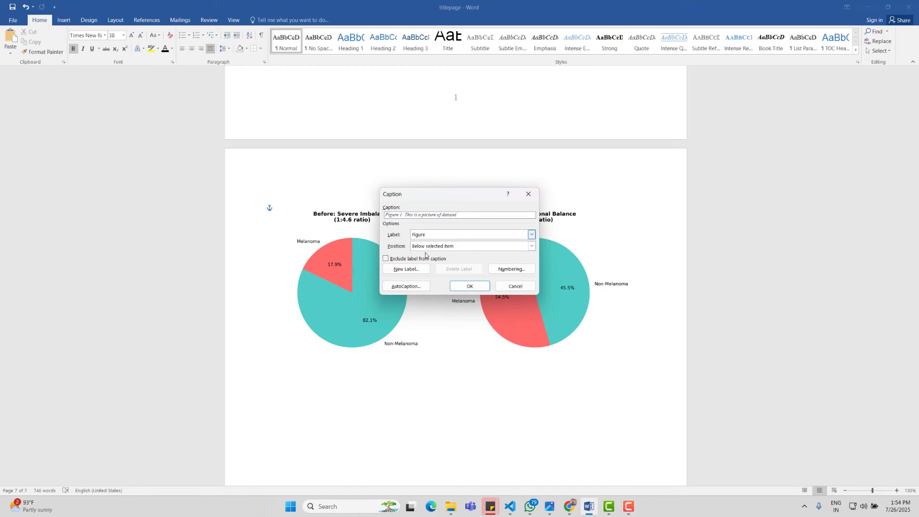
pyautogui.click(473, 287)
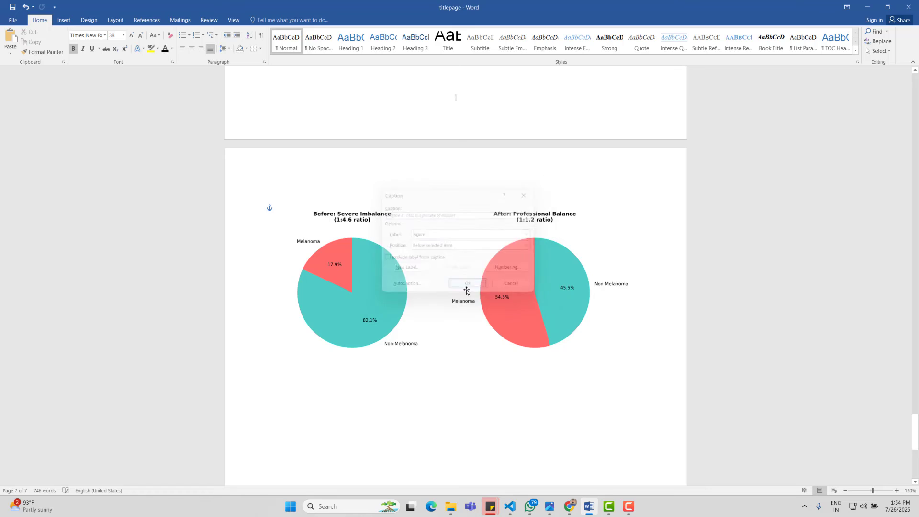
# Step: Make the Figure 1 caption centred, bold, non-italic and black
pyautogui.moveTo(393, 374); pyautogui.dragTo(282, 373)
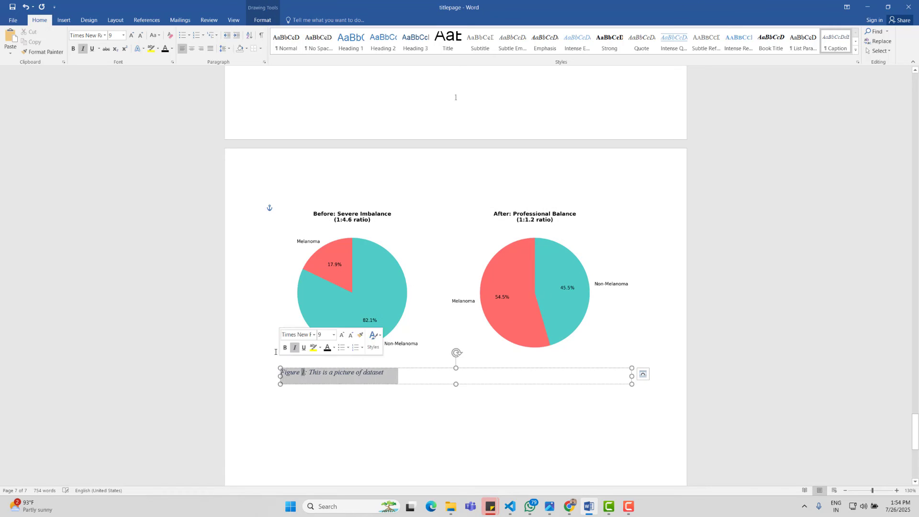
pyautogui.click(191, 49)
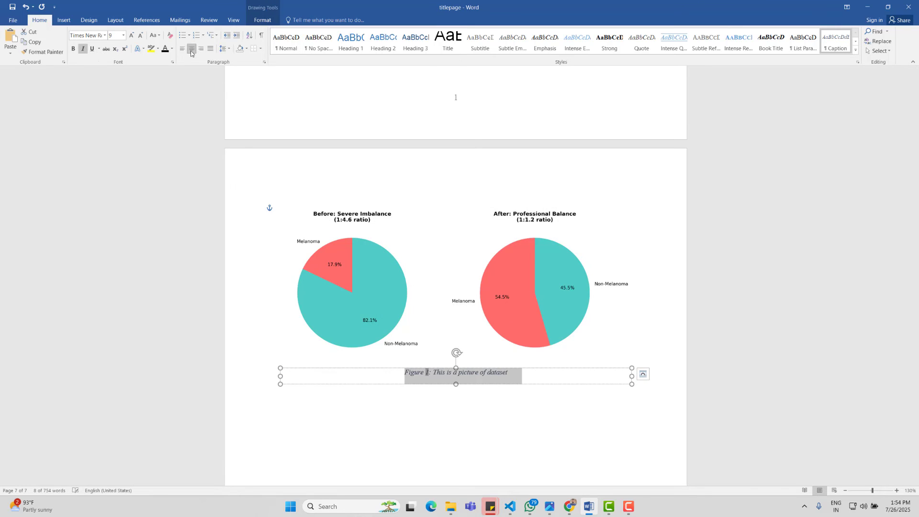
pyautogui.click(74, 49)
pyautogui.click(83, 49)
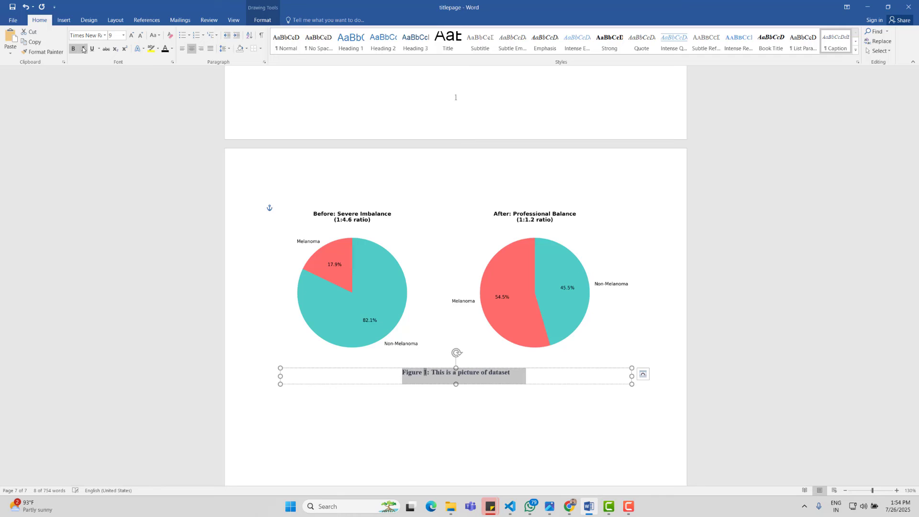
pyautogui.click(165, 49)
pyautogui.click(568, 404)
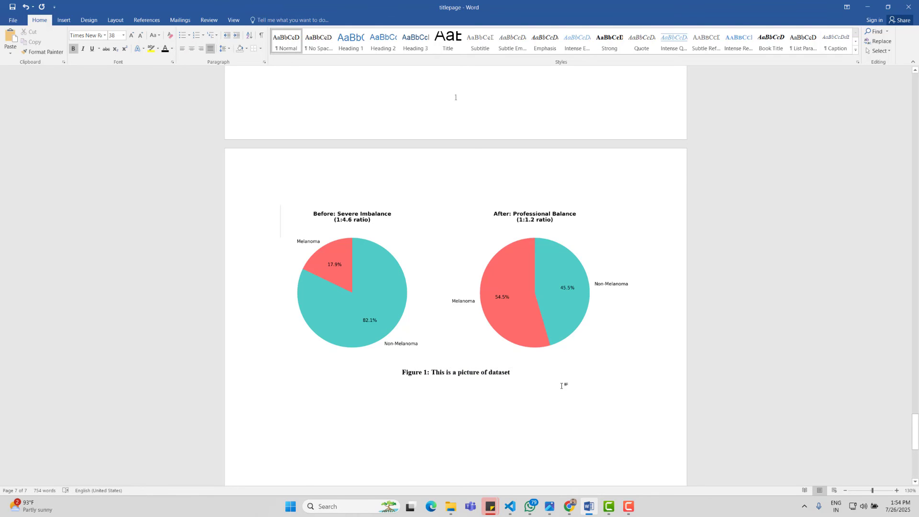
pyautogui.scroll(20, 560, 374)
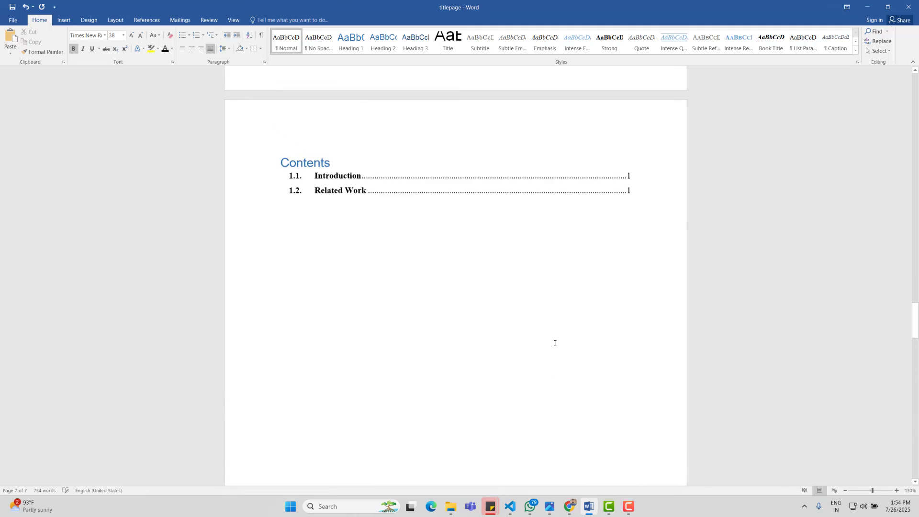
# Step: Add a blank page right after the table of contents
pyautogui.scroll(3, 555, 343)
pyautogui.click(653, 337)
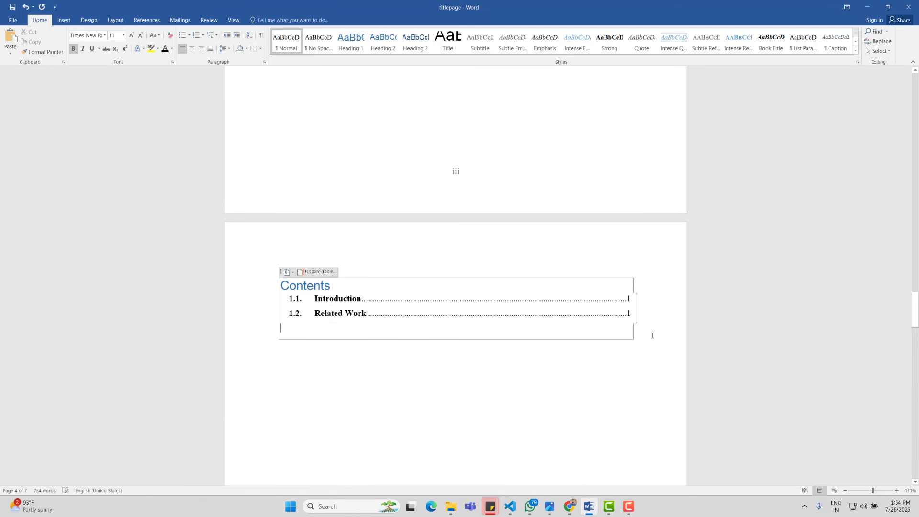
pyautogui.click(64, 20)
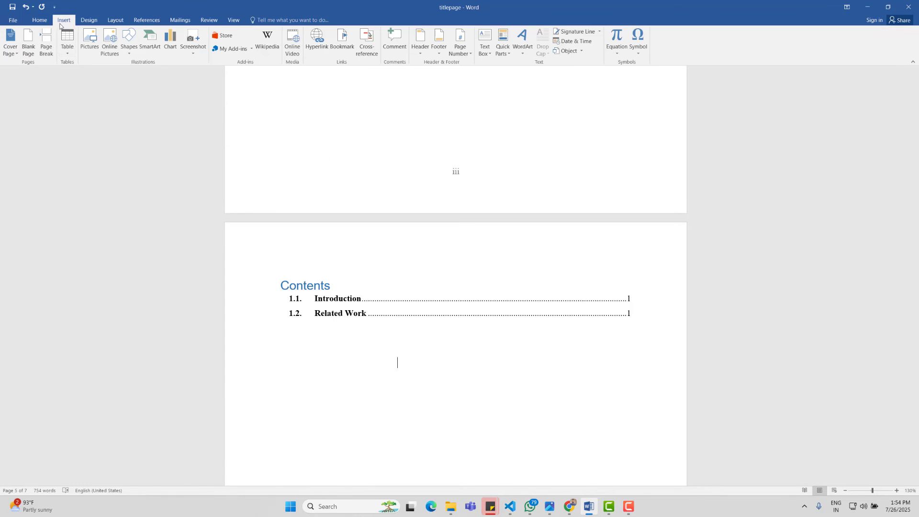
pyautogui.click(28, 44)
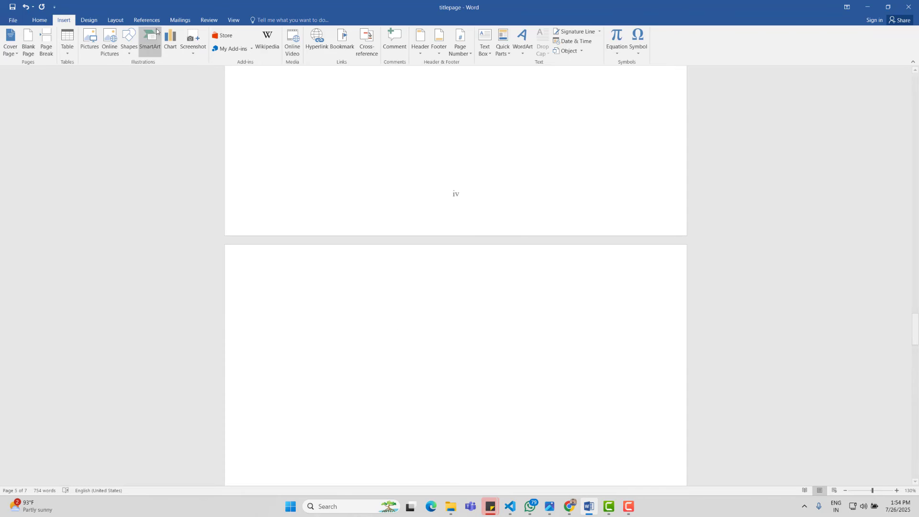
# Step: Insert a table of figures using the Figure caption label on the new page
pyautogui.click(157, 22)
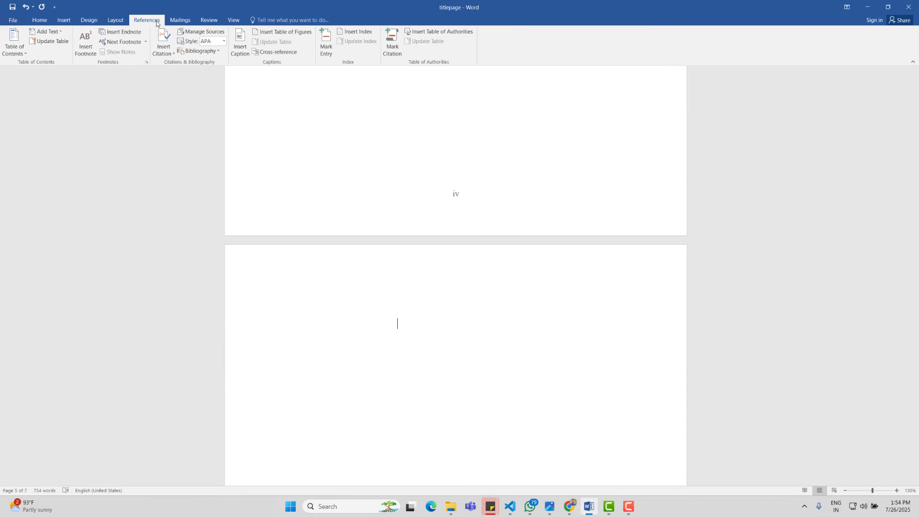
pyautogui.click(266, 33)
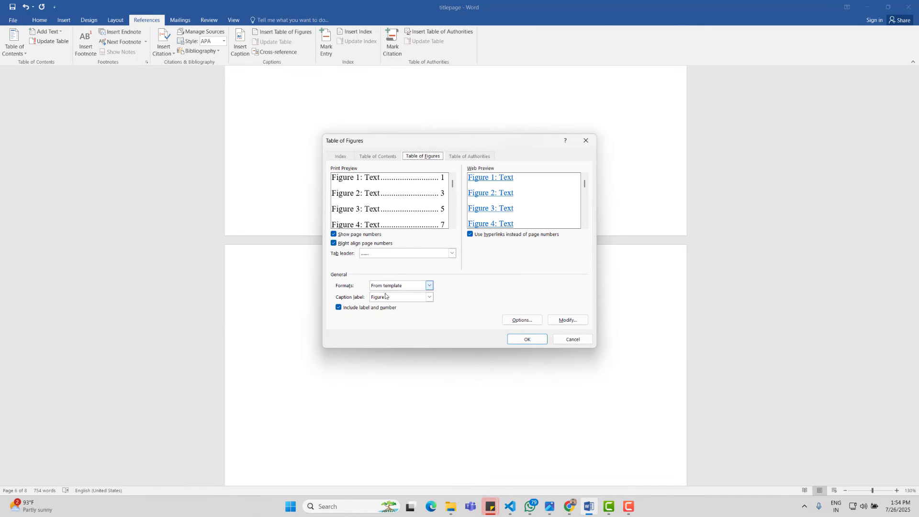
pyautogui.click(430, 298)
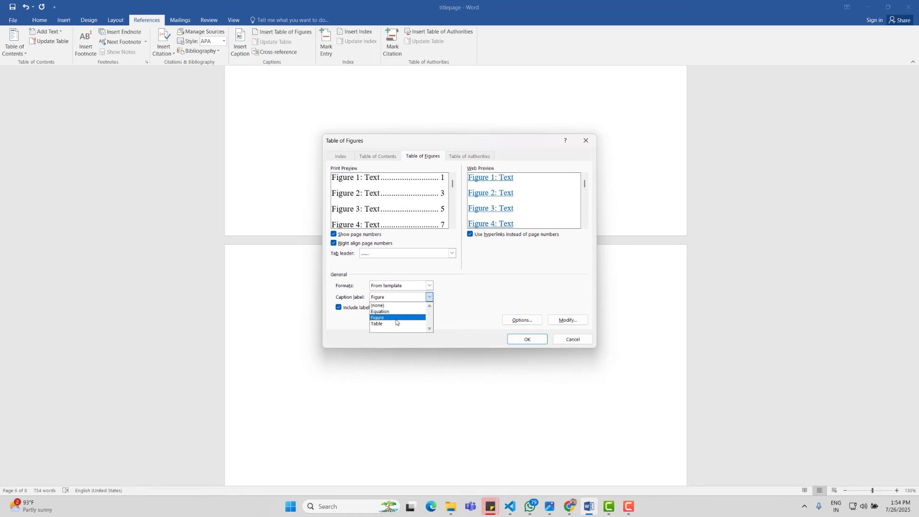
pyautogui.click(397, 323)
pyautogui.click(519, 341)
pyautogui.scroll(-5, 496, 338)
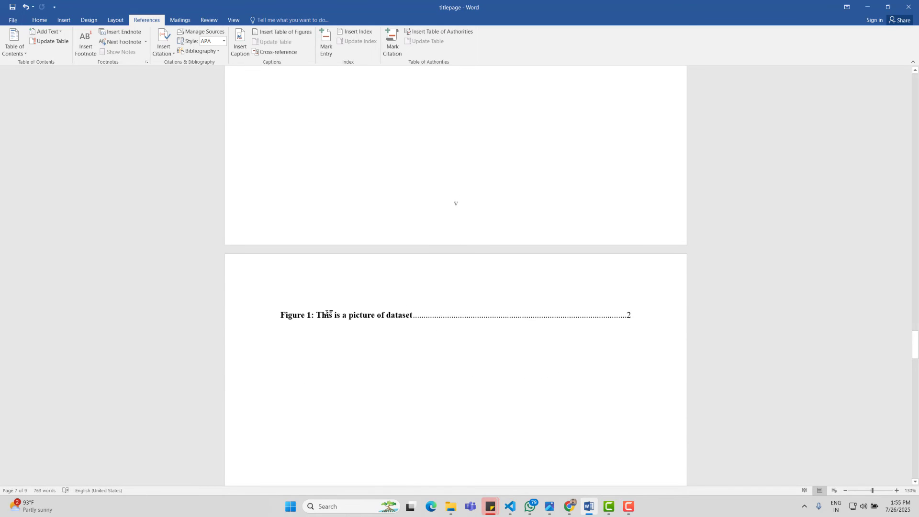
pyautogui.scroll(-2, 328, 313)
pyautogui.moveTo(331, 262); pyautogui.dragTo(634, 261)
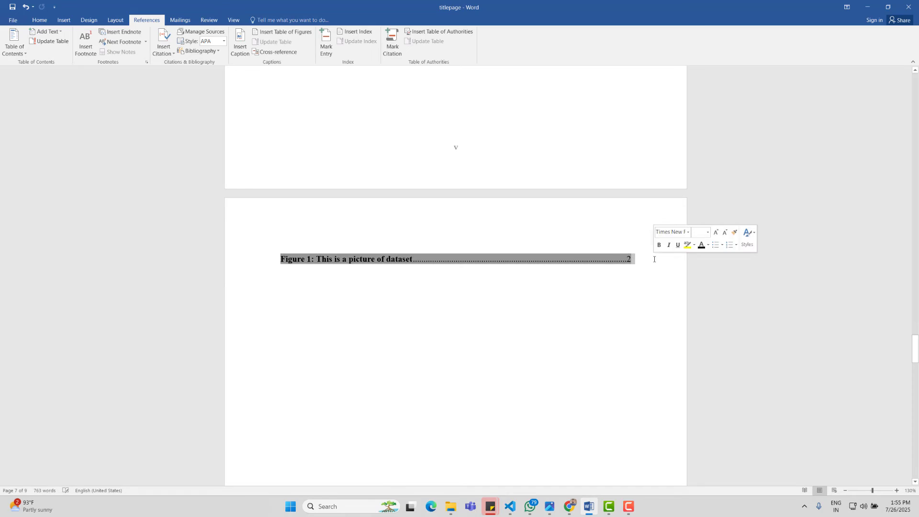
pyautogui.scroll(1, 594, 268)
pyautogui.scroll(-20, 459, 268)
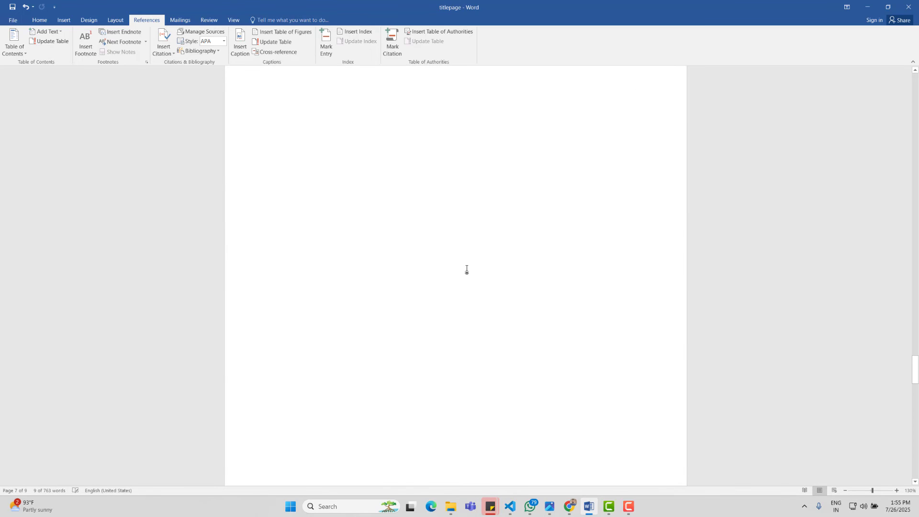
pyautogui.scroll(-20, 466, 272)
pyautogui.click(390, 351)
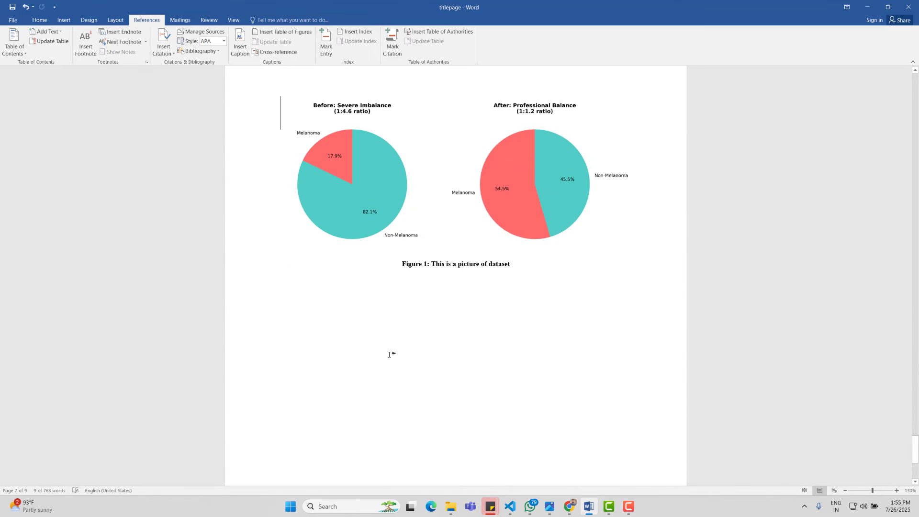
pyautogui.hotkey('ctrl', 'z')
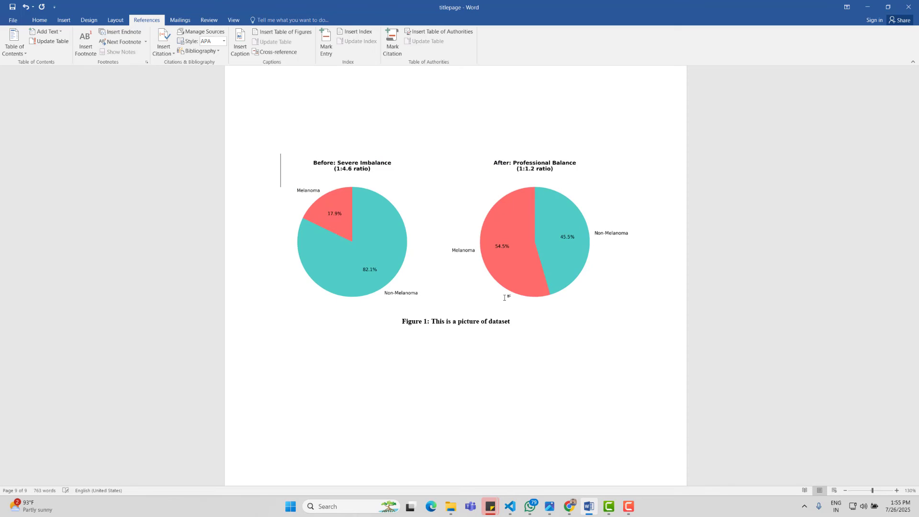
pyautogui.scroll(2, 329, 241)
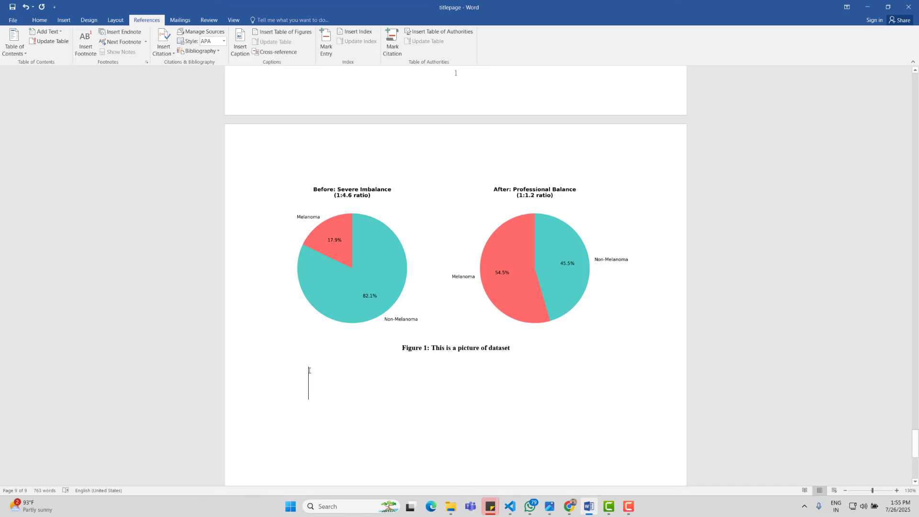
pyautogui.click(299, 197)
pyautogui.click(317, 176)
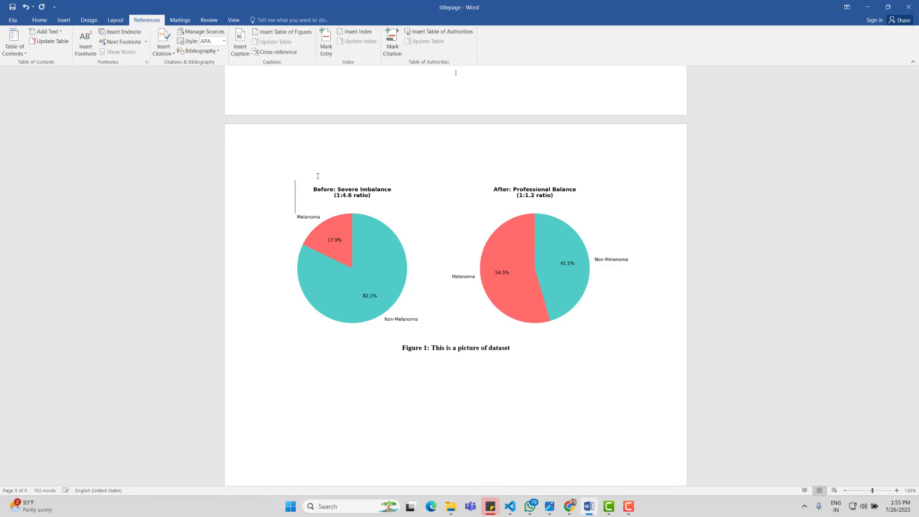
pyautogui.scroll(1, 317, 176)
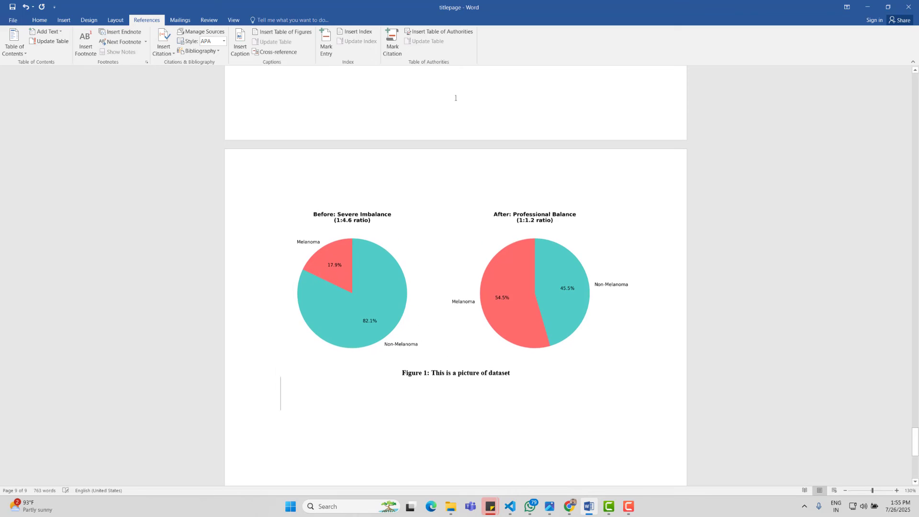
# Step: Insert a 4-column by 5-row table below the Figure 1 caption
pyautogui.click(61, 22)
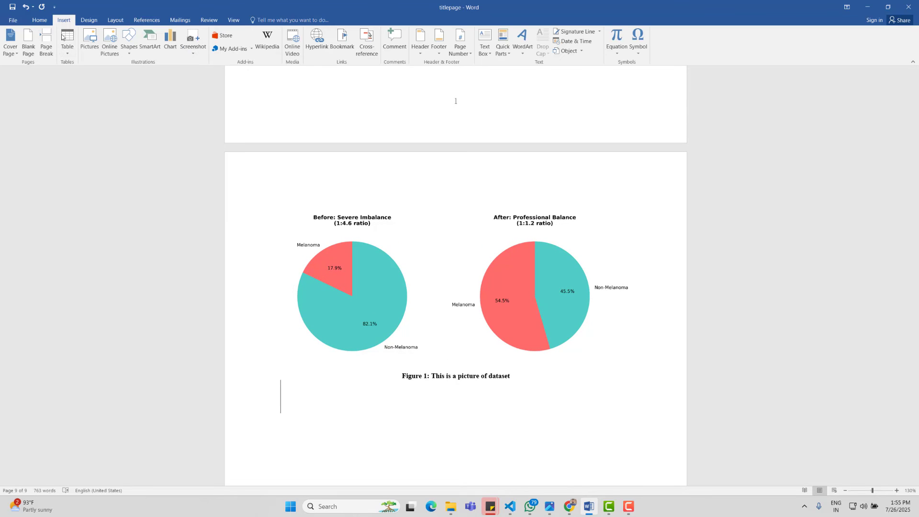
pyautogui.click(67, 41)
pyautogui.click(98, 113)
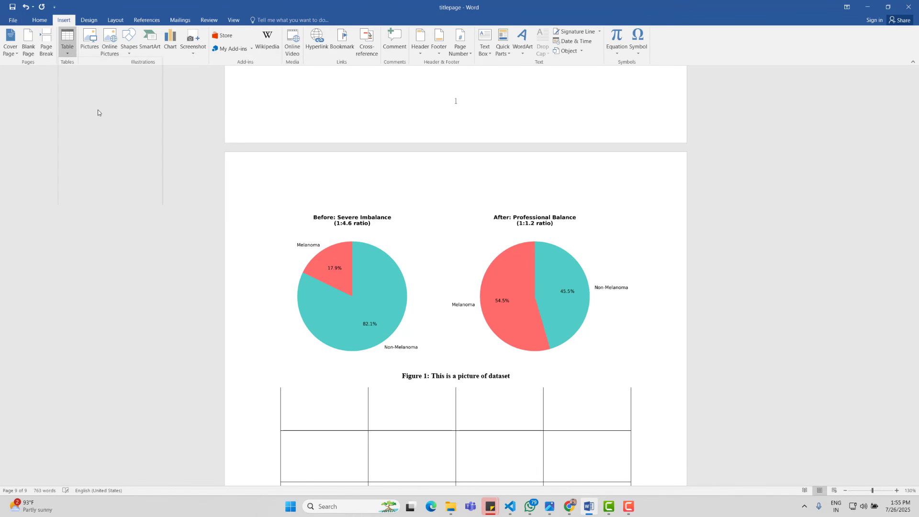
pyautogui.scroll(-3, 97, 109)
# Step: Shrink the whole table's text size step by step down to 12 pt
pyautogui.click(277, 234)
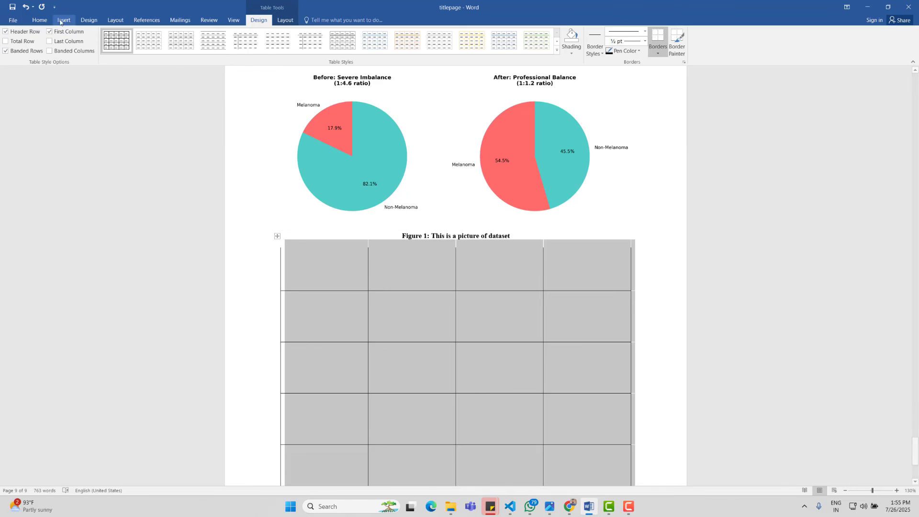
pyautogui.click(40, 22)
pyautogui.click(137, 41)
pyautogui.click(138, 40)
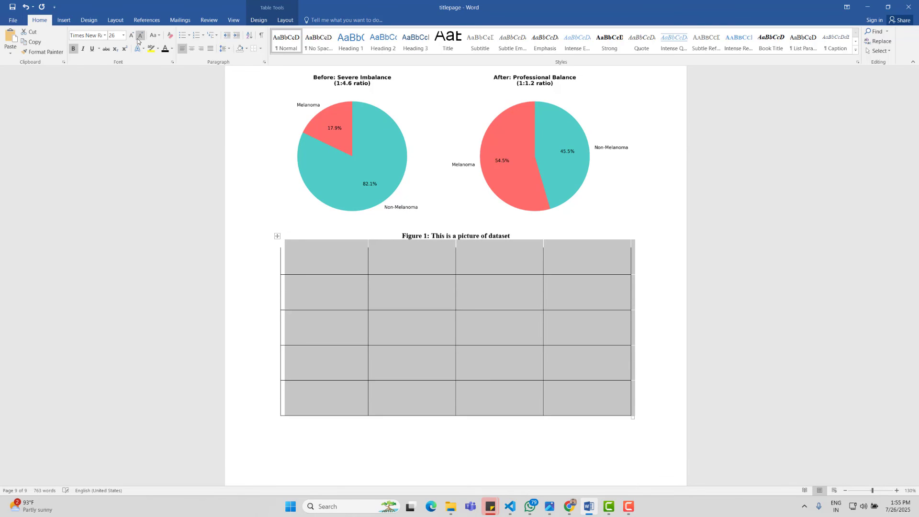
pyautogui.click(137, 40)
pyautogui.click(138, 40)
pyautogui.click(137, 40)
pyautogui.click(138, 40)
pyautogui.click(137, 40)
pyautogui.click(137, 41)
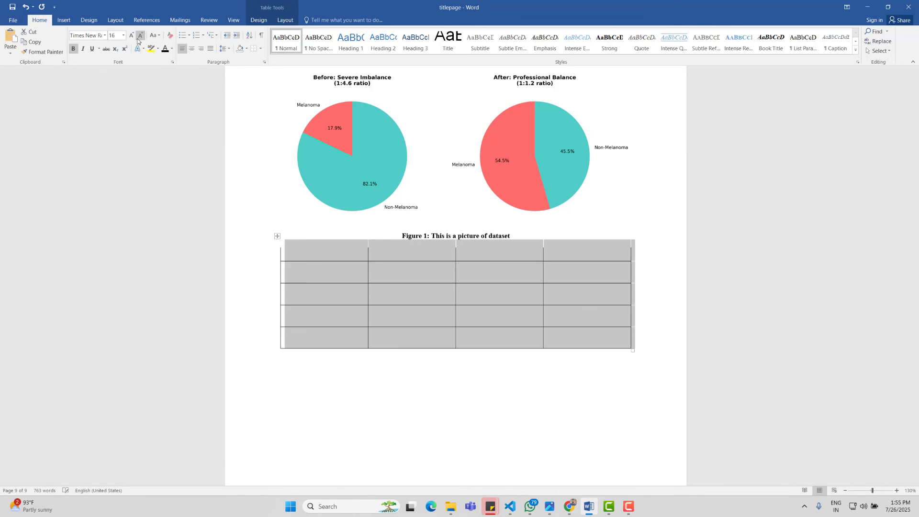
pyautogui.click(137, 40)
pyautogui.click(137, 40)
pyautogui.click(289, 297)
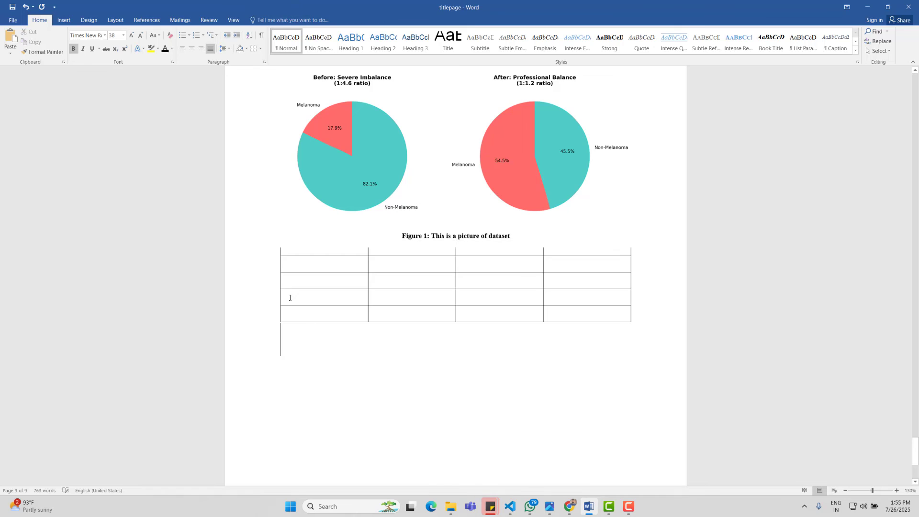
# Step: Reposition the table so it sits below the Figure 1 caption
pyautogui.click(276, 264)
pyautogui.moveTo(278, 236); pyautogui.dragTo(450, 374)
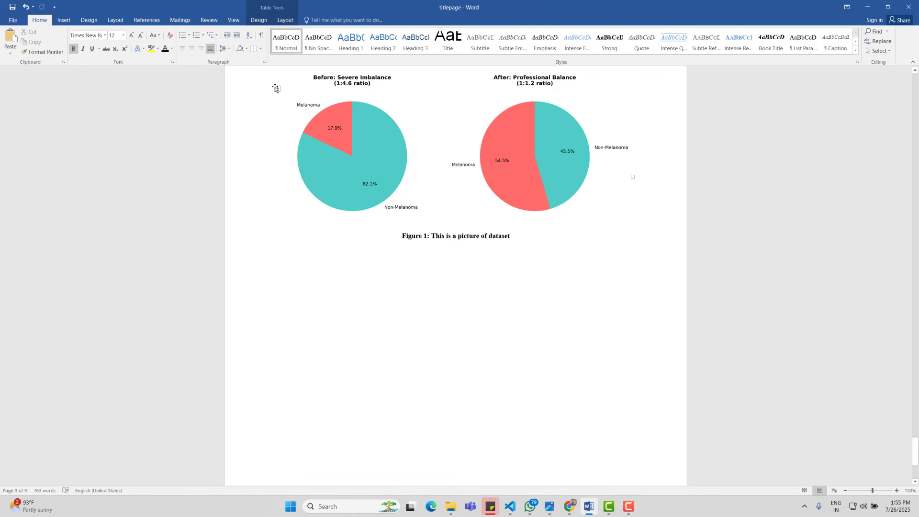
pyautogui.moveTo(276, 88); pyautogui.dragTo(271, 274)
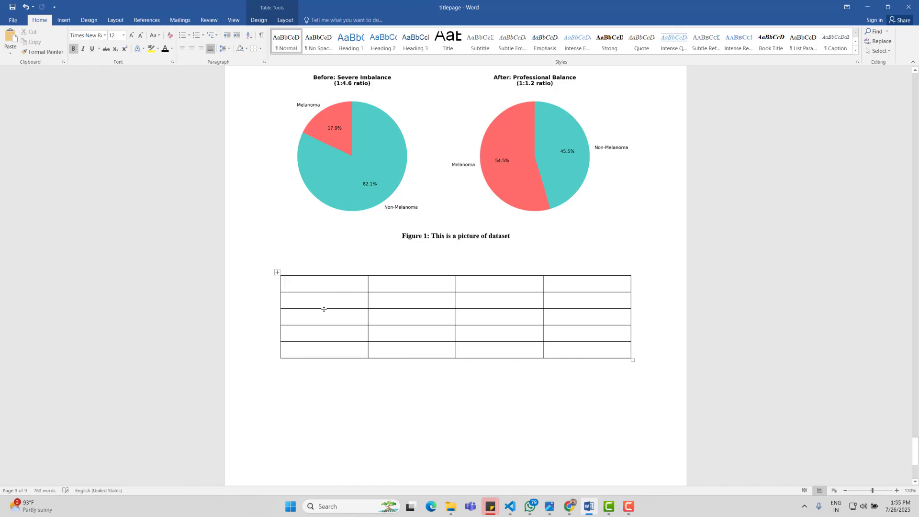
# Step: Fill table cells with placeholder words such as 'as' and 'sads'
pyautogui.write('as')
pyautogui.click(560, 345)
pyautogui.doubleClick(436, 328)
pyautogui.write('sads')
pyautogui.click(347, 299)
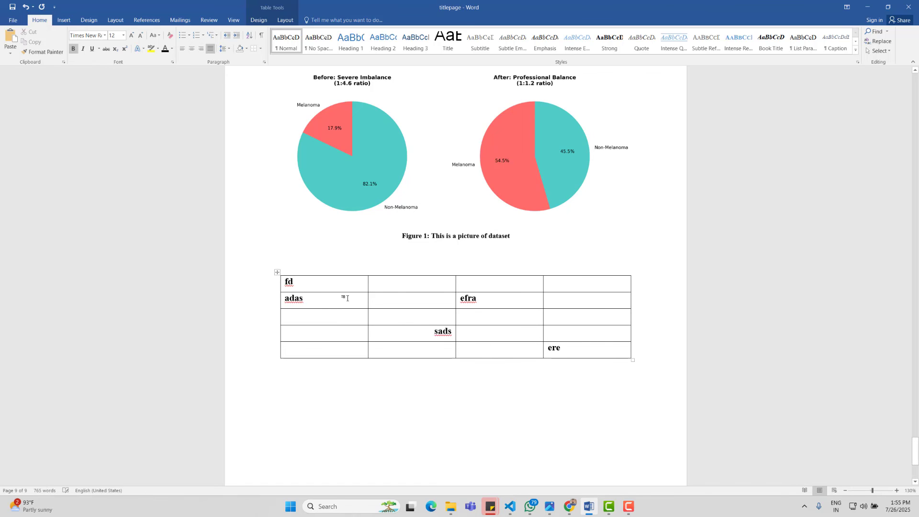
pyautogui.click(541, 371)
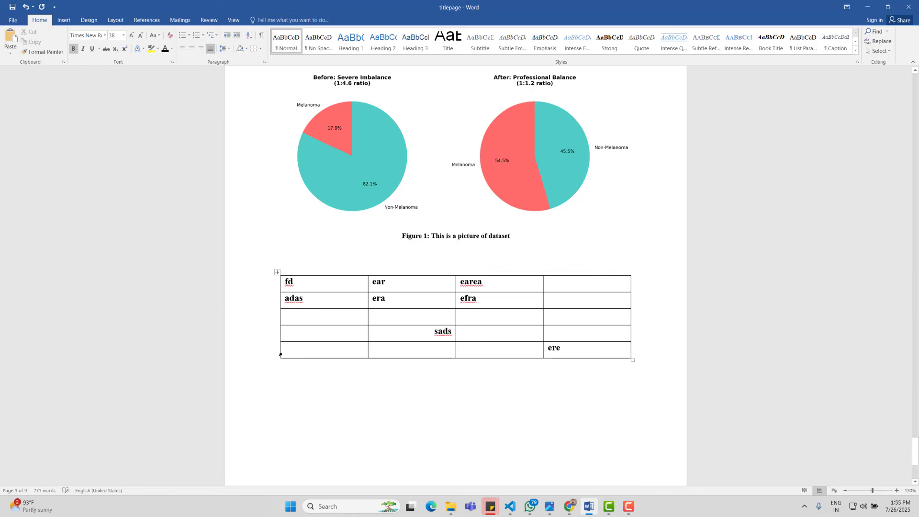
pyautogui.click(277, 273)
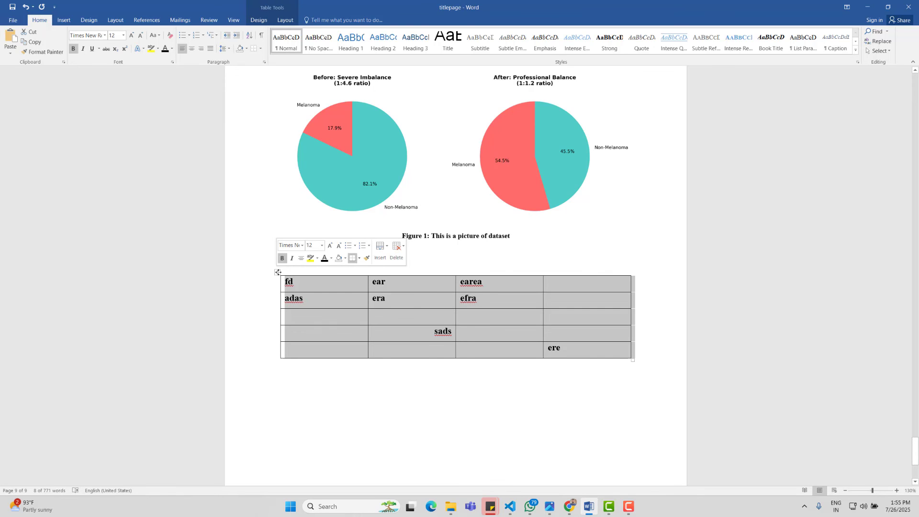
# Step: Add the caption 'Table 1: This is a table of something' using the Table label
pyautogui.rightClick(279, 272)
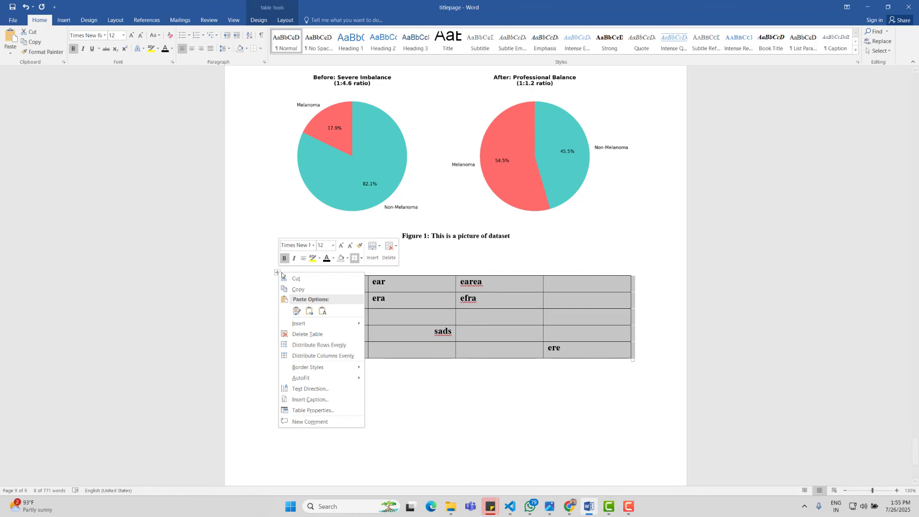
pyautogui.click(324, 401)
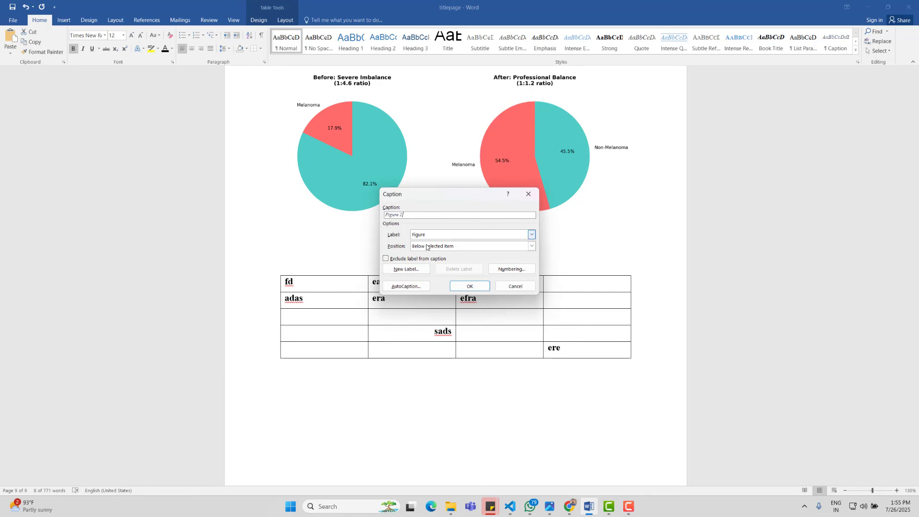
pyautogui.click(532, 235)
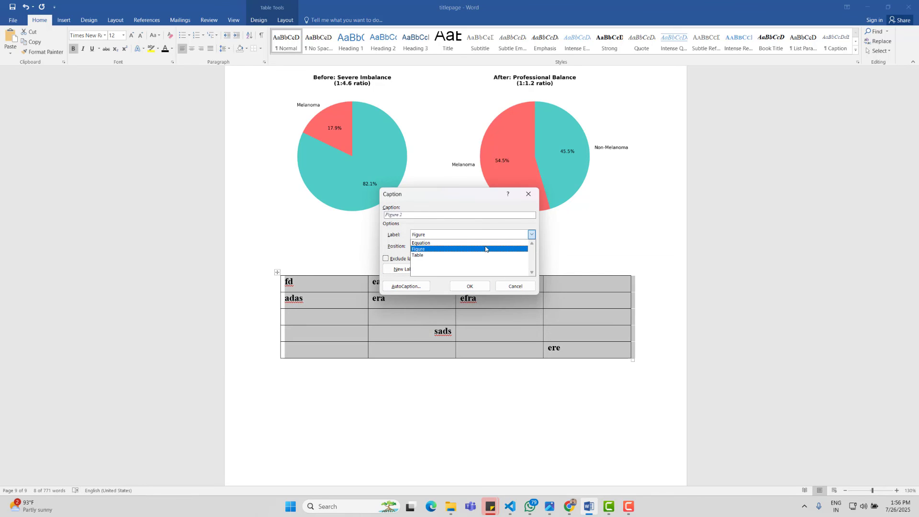
pyautogui.click(476, 254)
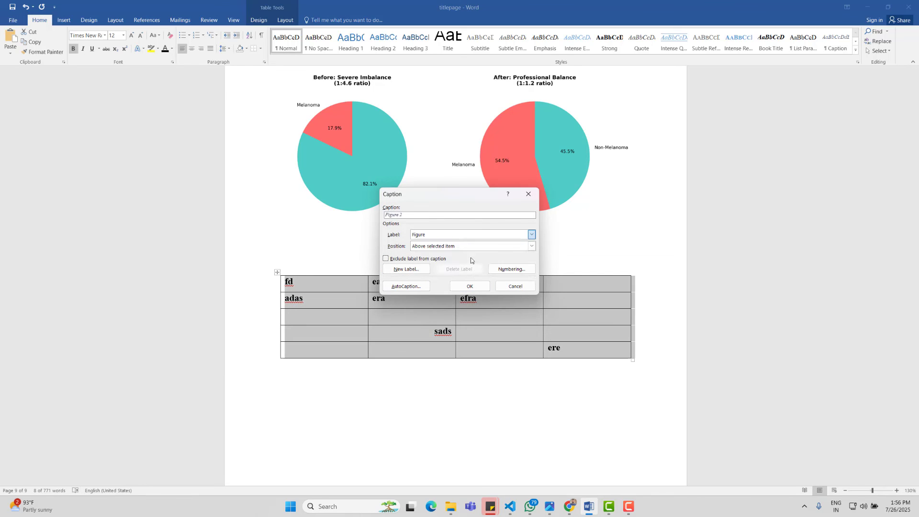
pyautogui.click(418, 216)
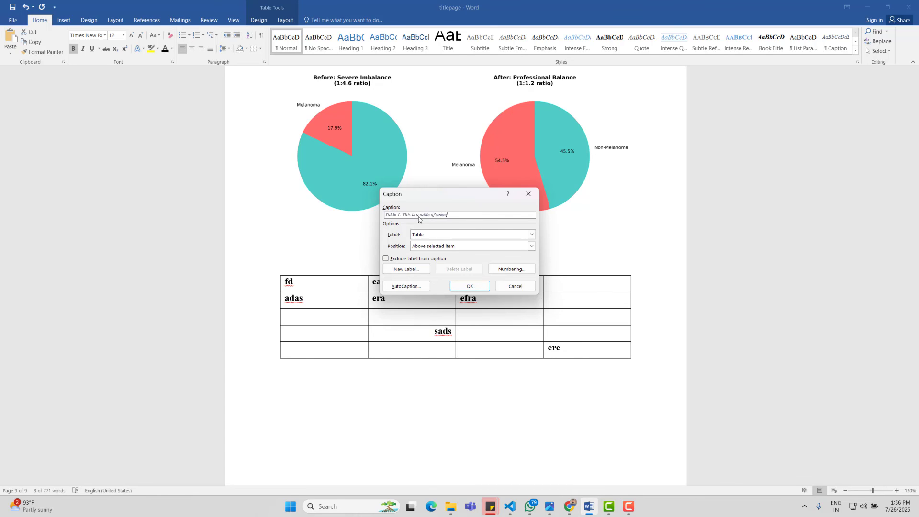
pyautogui.write('hing')
pyautogui.click(472, 287)
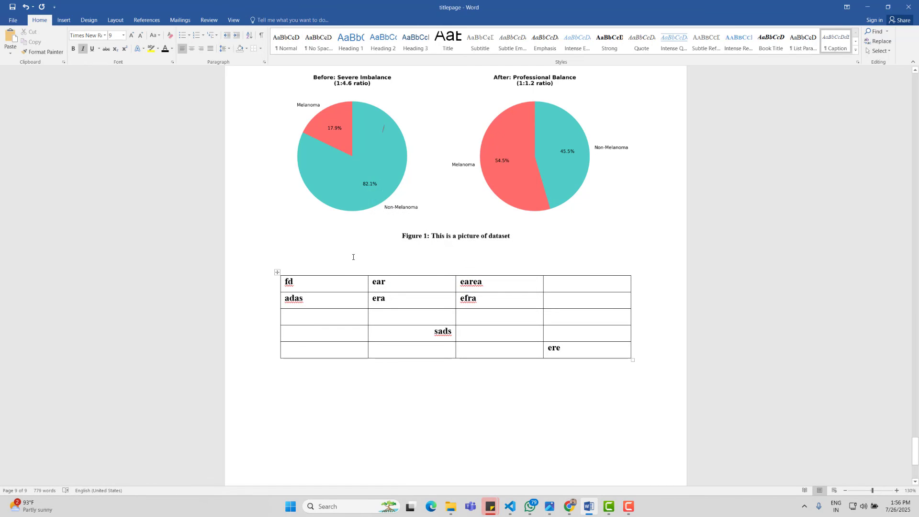
# Step: Reposition the pie-chart picture and add empty lines above the Table 1 caption
pyautogui.click(358, 189)
pyautogui.moveTo(358, 189); pyautogui.dragTo(599, 201)
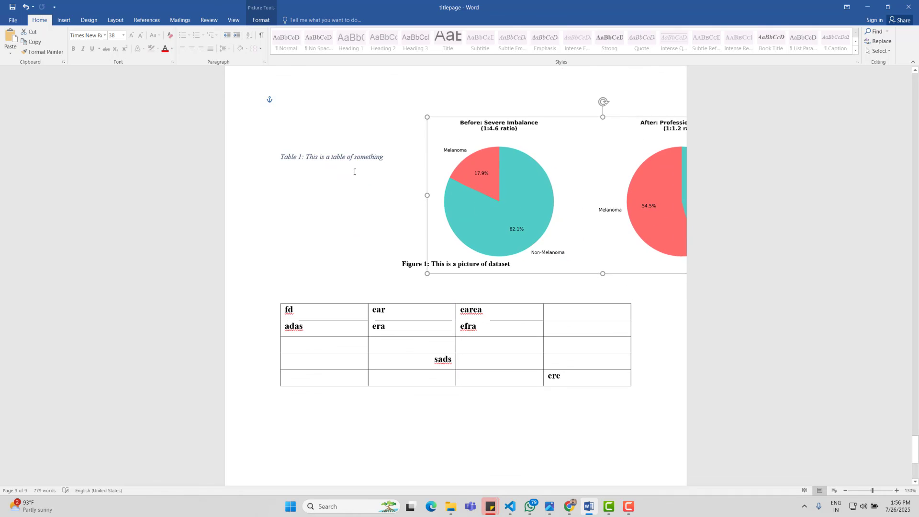
pyautogui.click(389, 179)
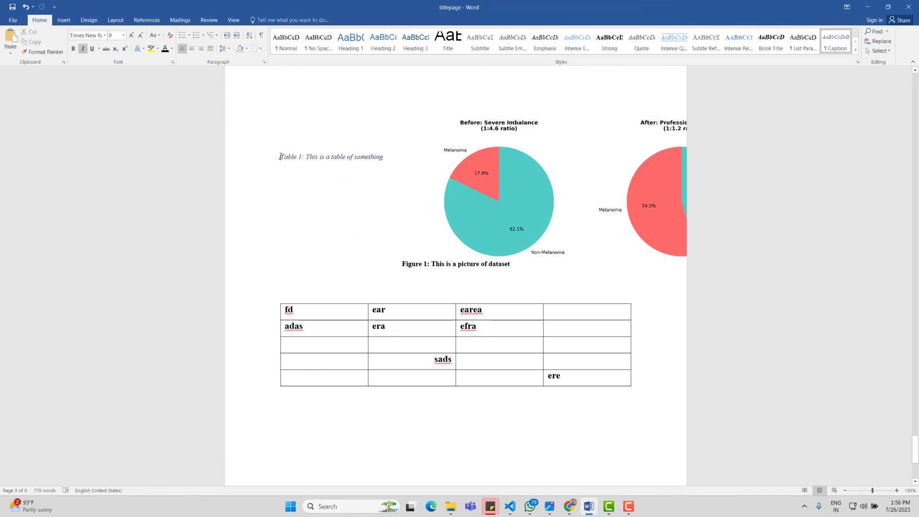
pyautogui.press('Return')
pyautogui.press('Return')
pyautogui.press('Return')
pyautogui.press('Return')
pyautogui.press('Return')
pyautogui.press('Return')
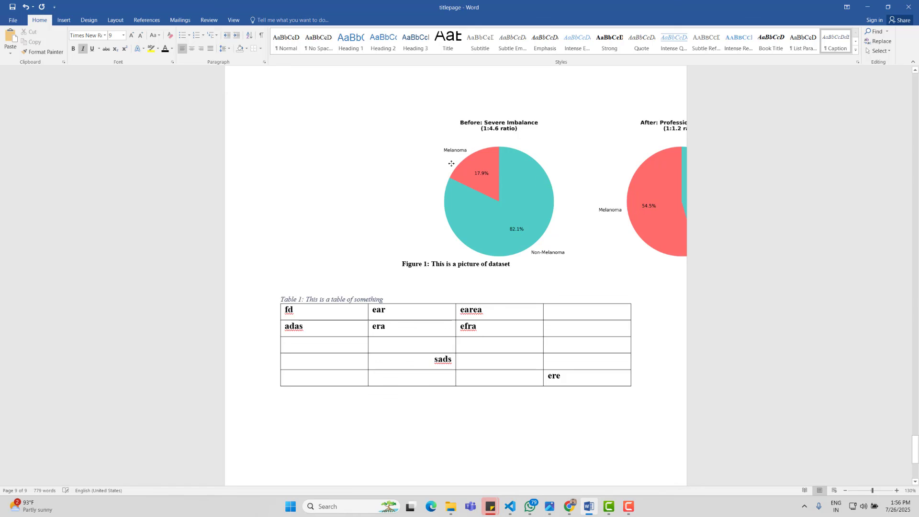
pyautogui.moveTo(451, 162); pyautogui.dragTo(394, 160)
pyautogui.click(282, 283)
# Step: Centre the Table 1 caption, make it bold and remove its italics
pyautogui.moveTo(386, 299); pyautogui.dragTo(282, 295)
pyautogui.hotkey('ctrl', 'e')
pyautogui.hotkey('ctrl', 'b')
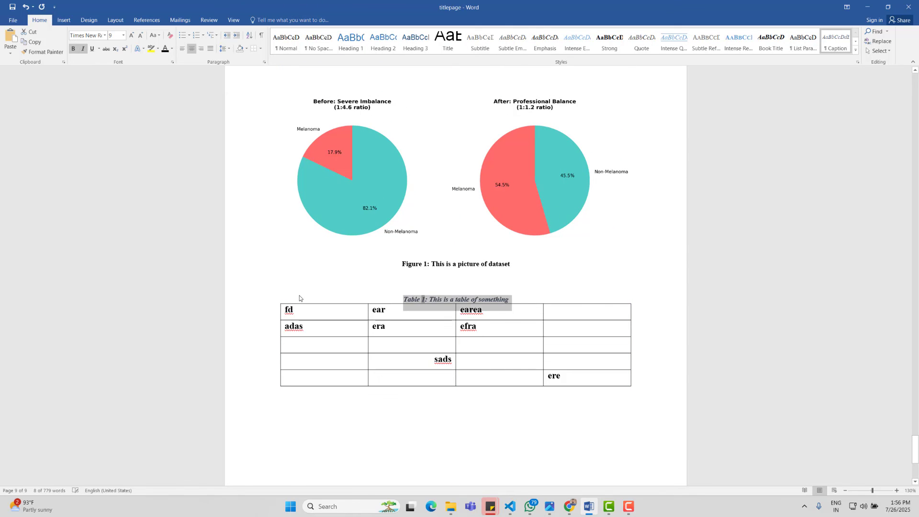
pyautogui.hotkey('ctrl', 'i')
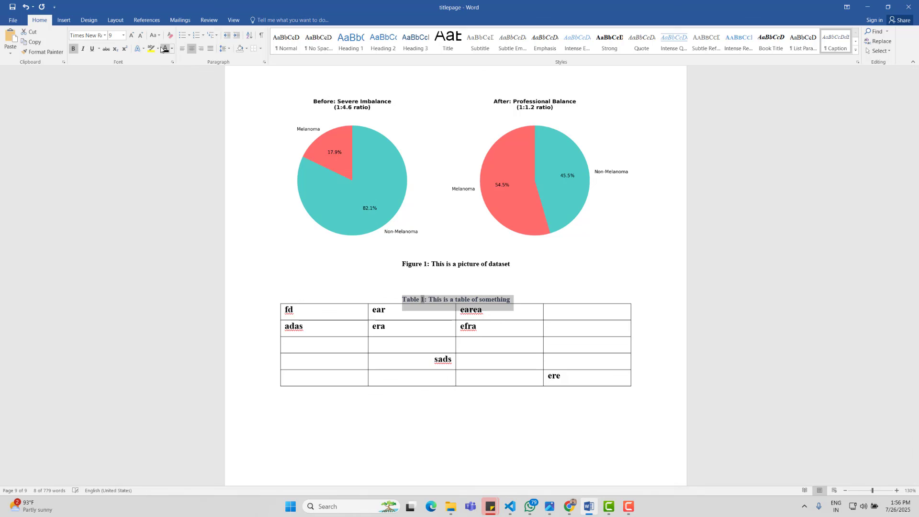
pyautogui.hotkey('alt', 'shift', 'Down')
pyautogui.click(128, 40)
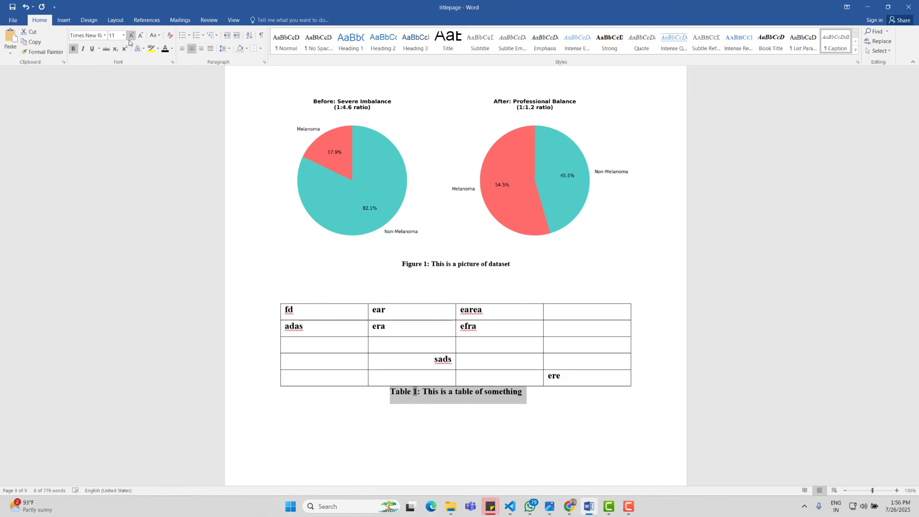
pyautogui.hotkey('ctrl', 'z')
pyautogui.hotkey('ctrl', 'z')
# Step: Move the table one line down under its caption and enlarge the caption to 10 pt
pyautogui.click(549, 286)
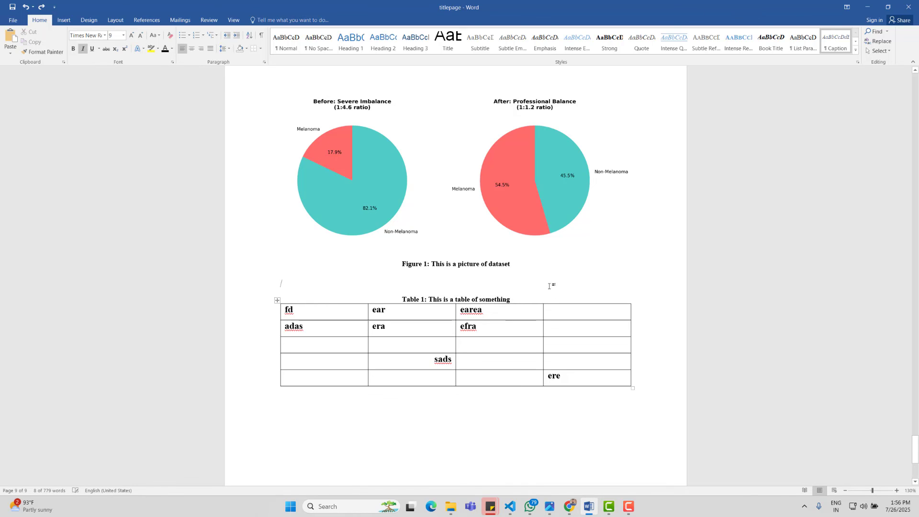
pyautogui.moveTo(277, 299); pyautogui.dragTo(277, 318)
pyautogui.click(402, 299)
pyautogui.hotkey('shift', 'End')
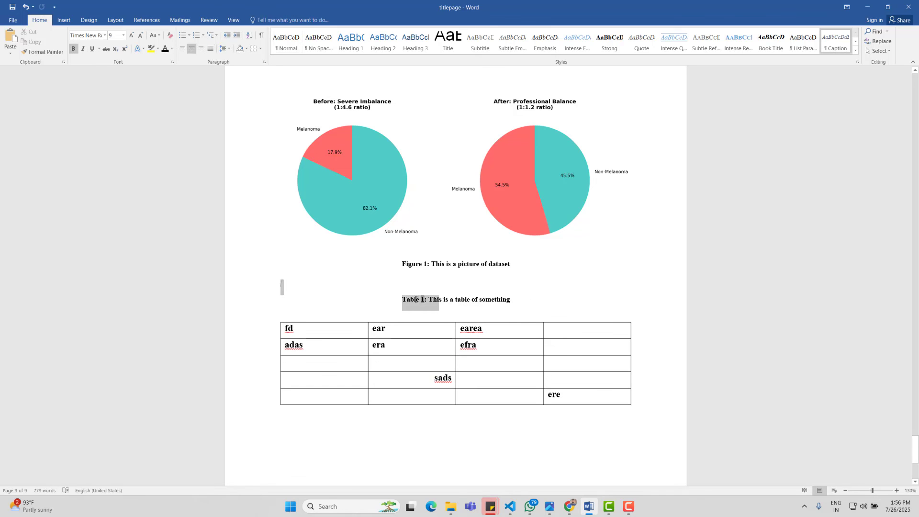
pyautogui.hotkey('ctrl', ']')
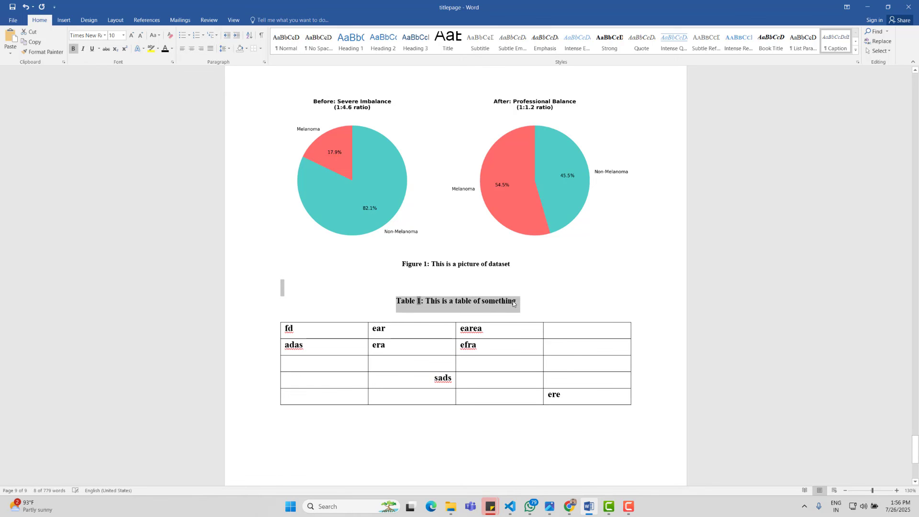
pyautogui.hotkey('ctrl', 'z')
# Step: Add a new line and page break after the Figure 1 entry in the list of figures
pyautogui.scroll(10, 546, 334)
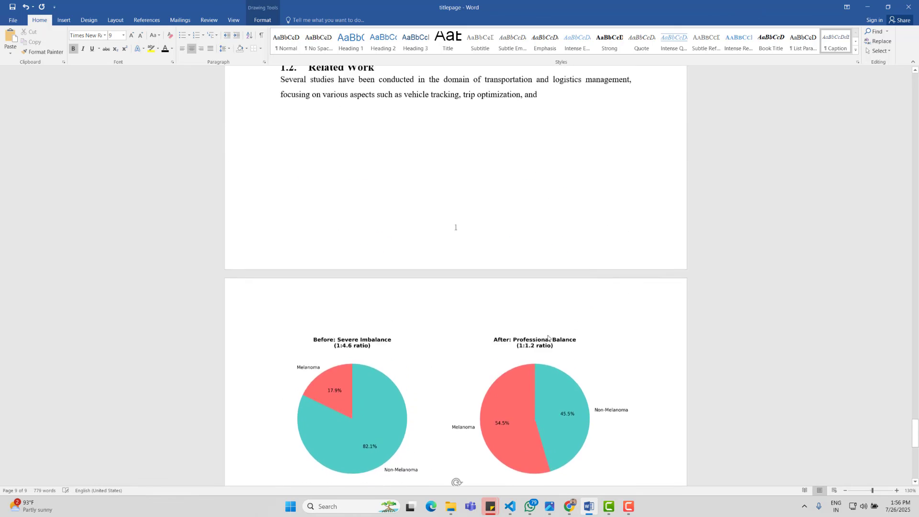
pyautogui.scroll(15, 545, 333)
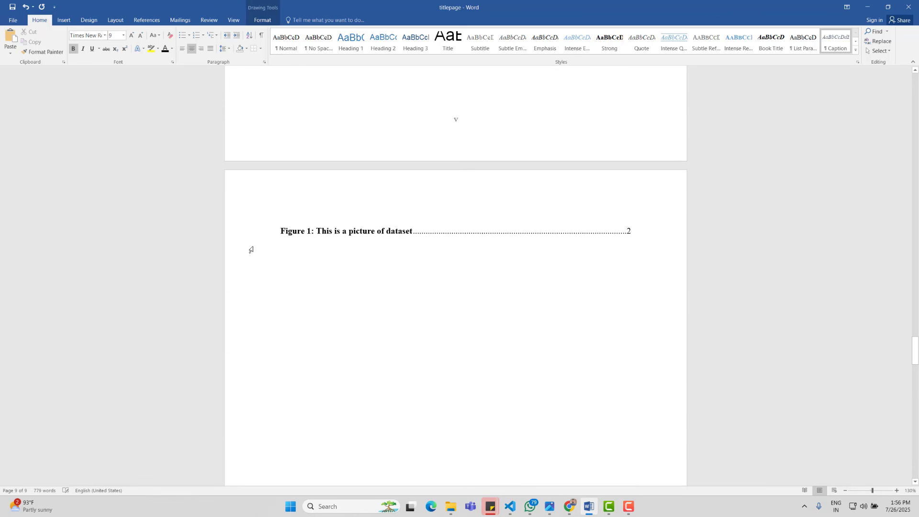
pyautogui.click(308, 278)
pyautogui.click(663, 229)
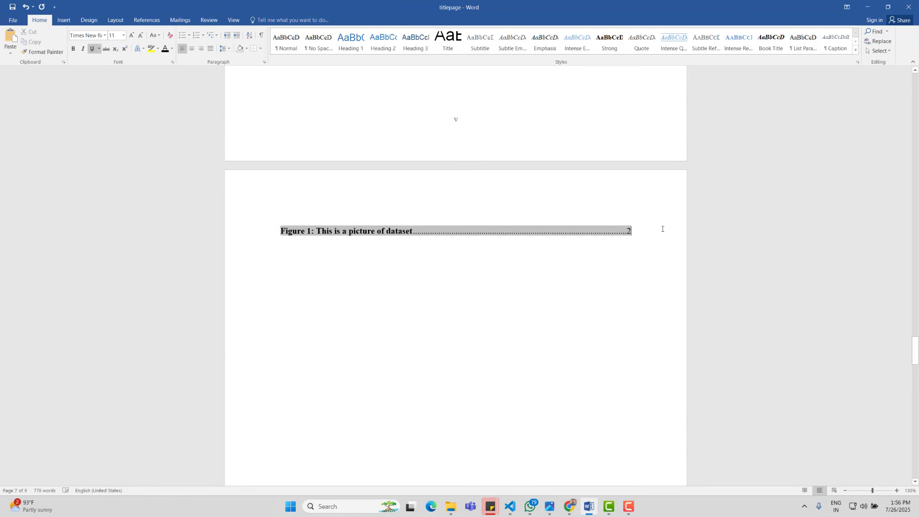
pyautogui.press('Return')
pyautogui.click(67, 20)
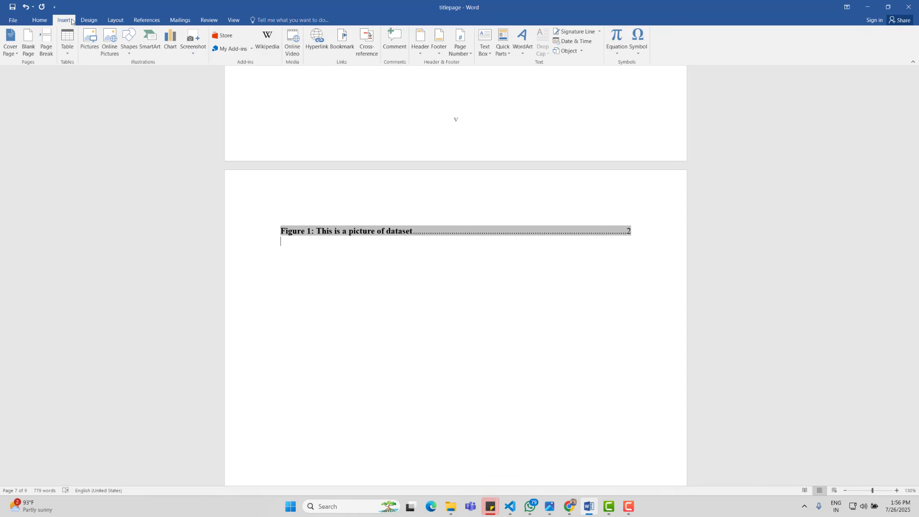
pyautogui.click(46, 43)
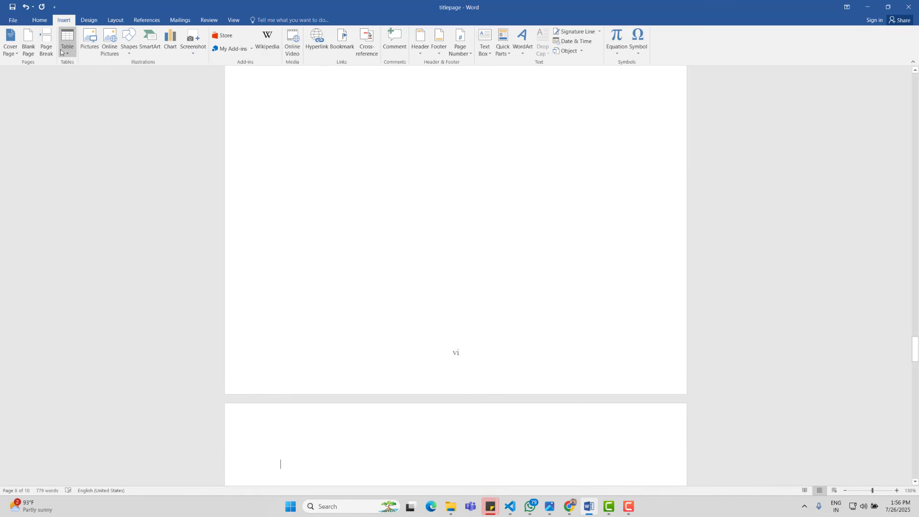
pyautogui.hotkey('ctrl', 'z')
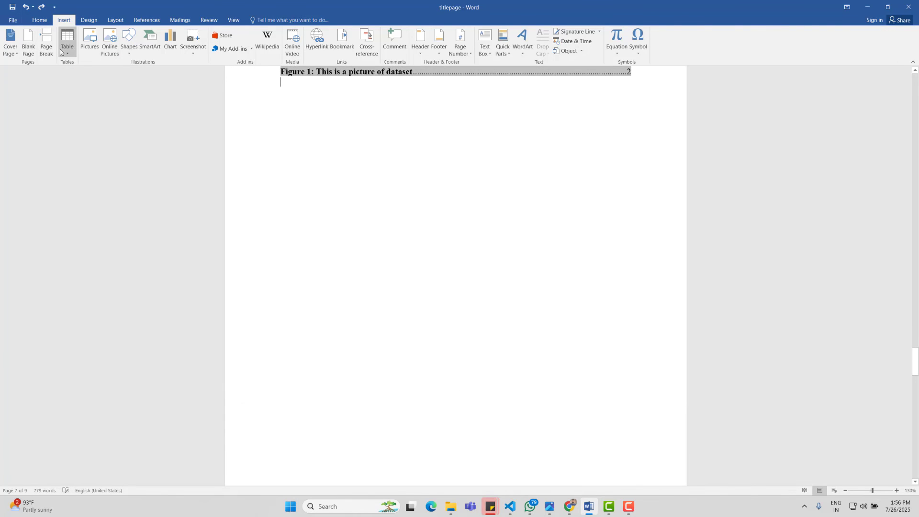
pyautogui.click(49, 39)
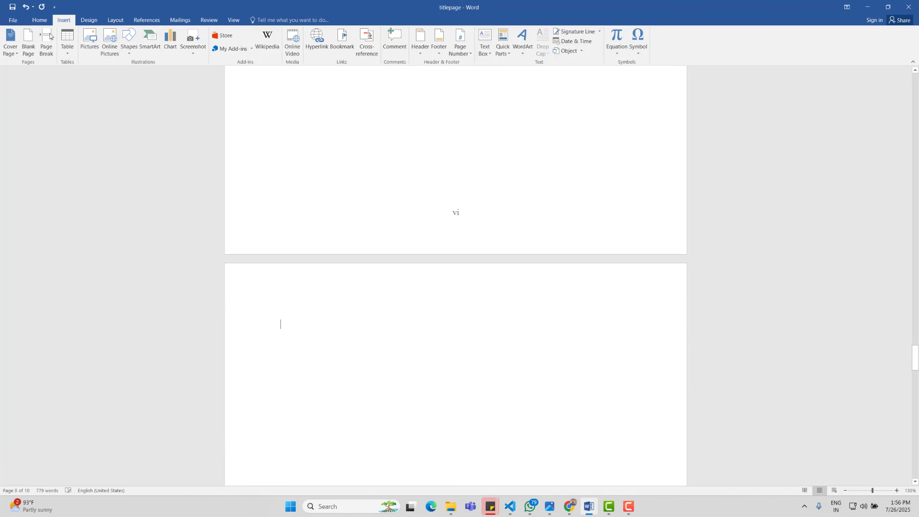
# Step: Set up a table of figures with caption label Table, declining to replace the existing list
pyautogui.click(146, 20)
pyautogui.click(285, 32)
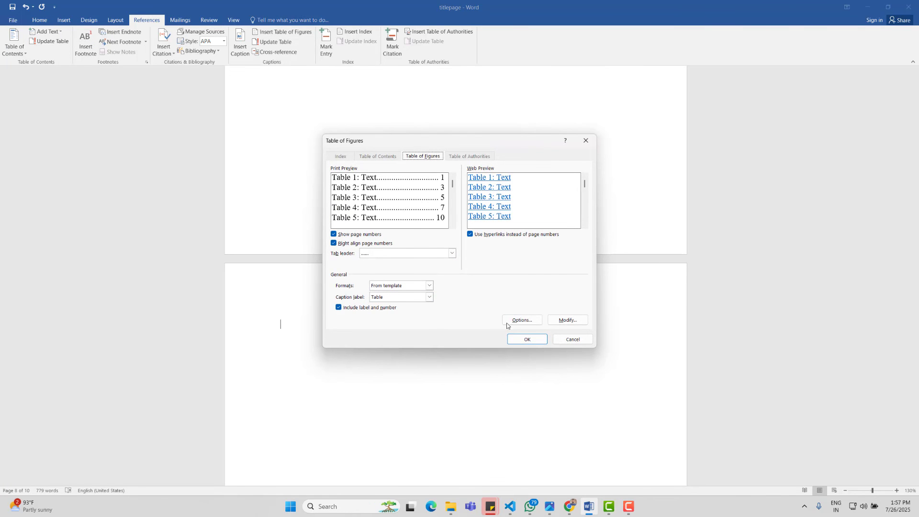
pyautogui.click(429, 297)
pyautogui.click(429, 314)
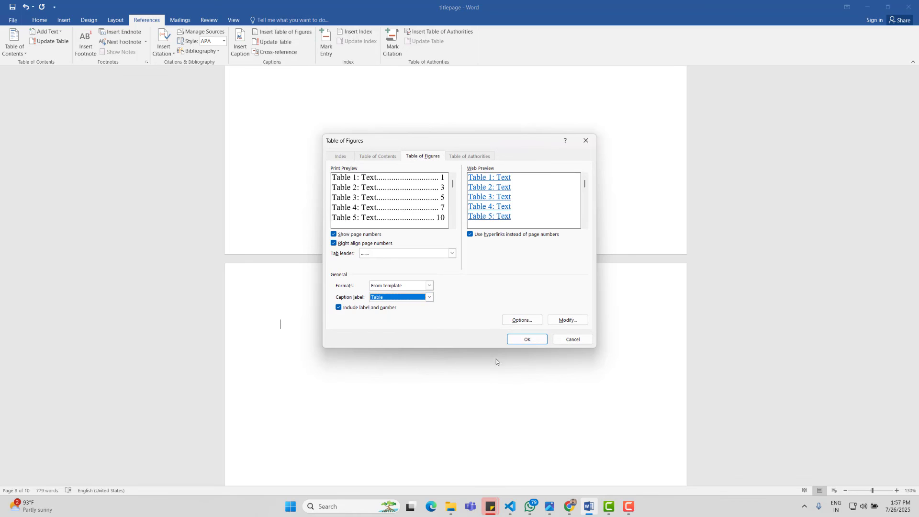
pyautogui.click(528, 339)
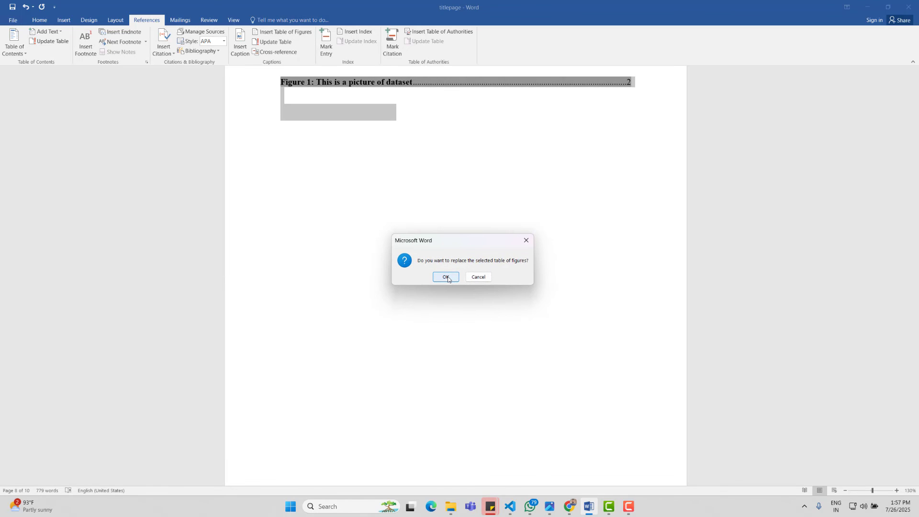
pyautogui.click(478, 277)
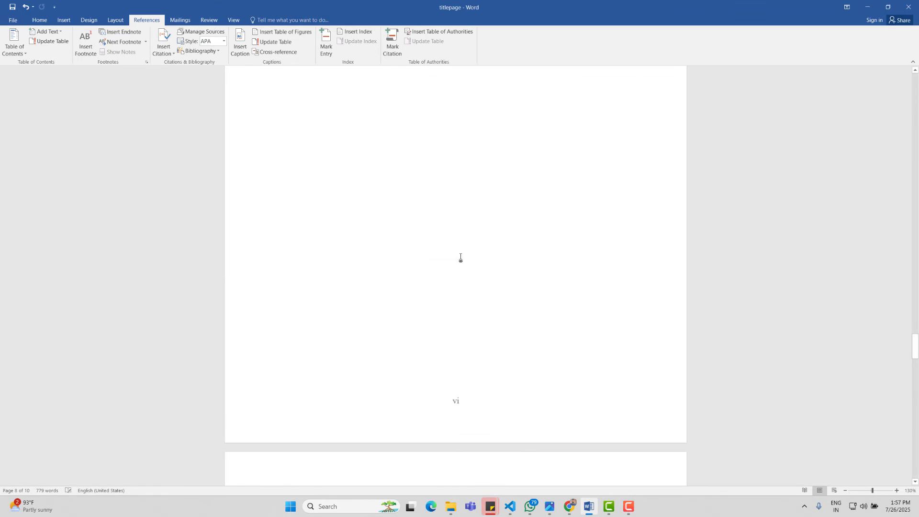
pyautogui.scroll(5, 460, 256)
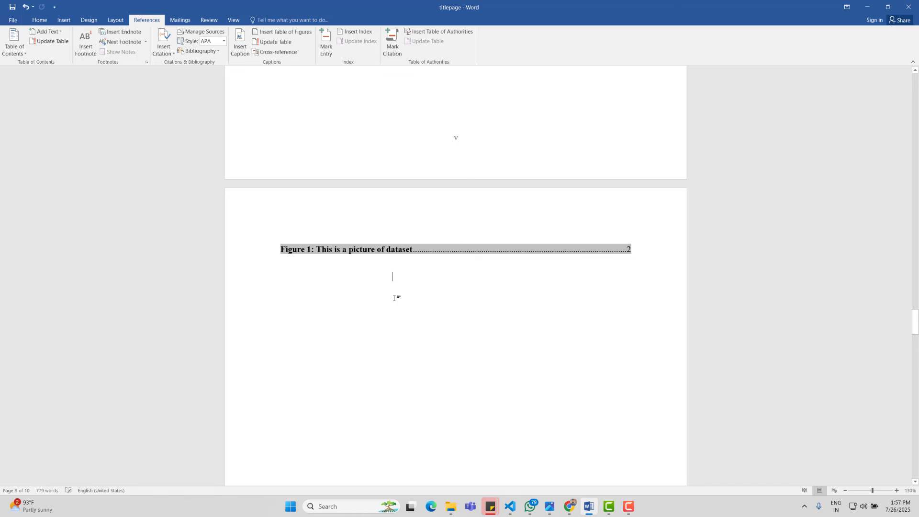
pyautogui.scroll(-10, 394, 298)
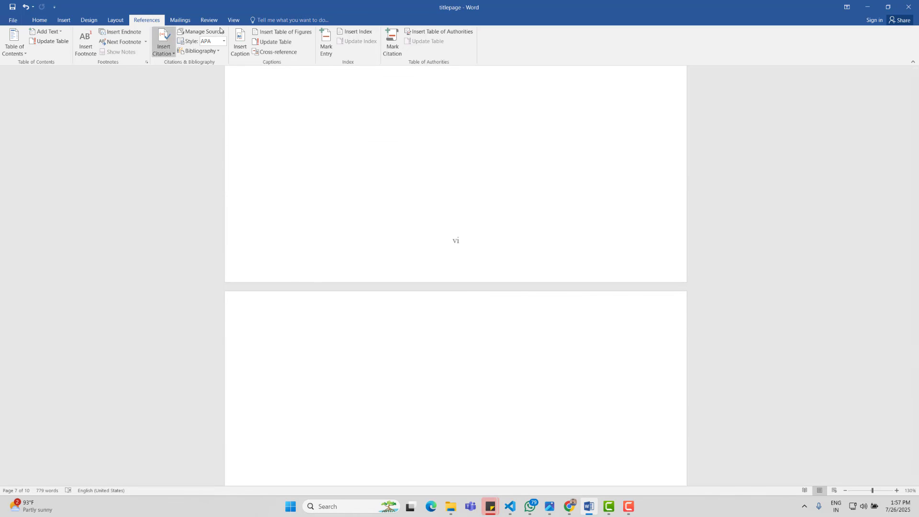
# Step: Regenerate the existing table of figures from the Table of Figures dialog
pyautogui.click(283, 31)
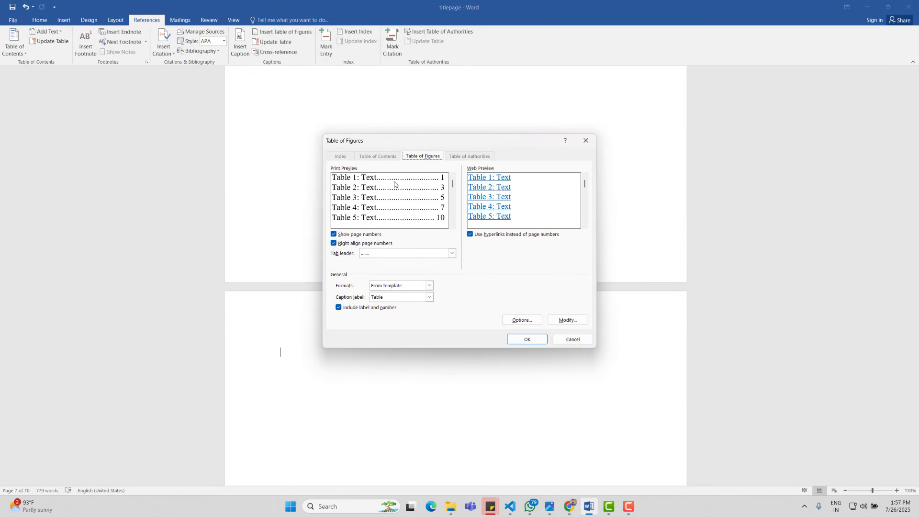
pyautogui.click(515, 337)
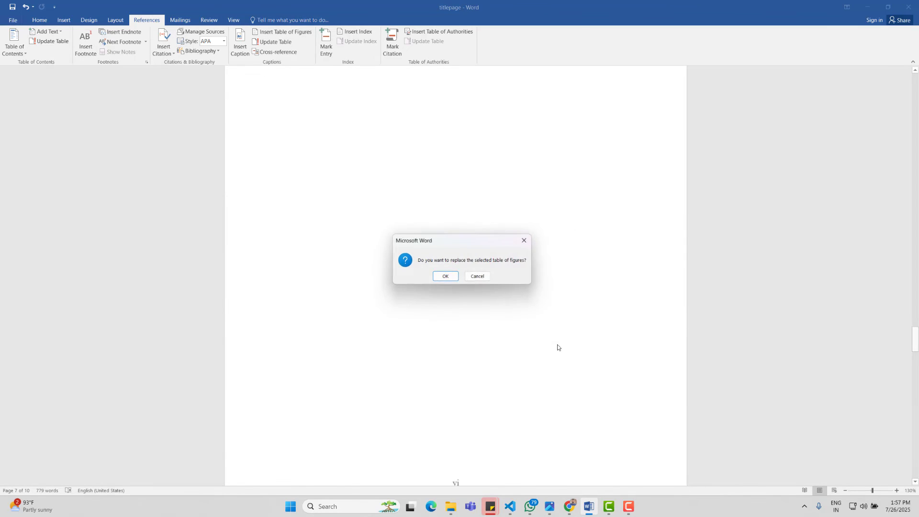
pyautogui.click(443, 278)
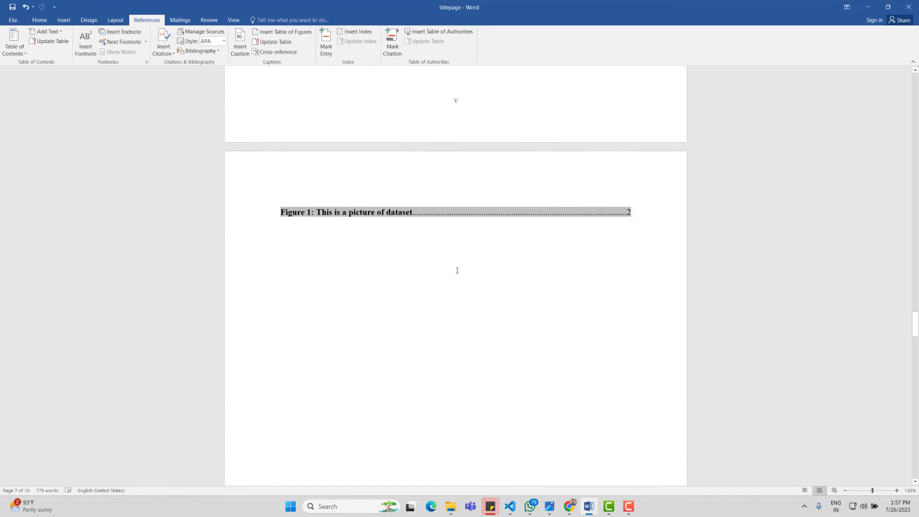
pyautogui.click(328, 168)
pyautogui.scroll(-12, 456, 348)
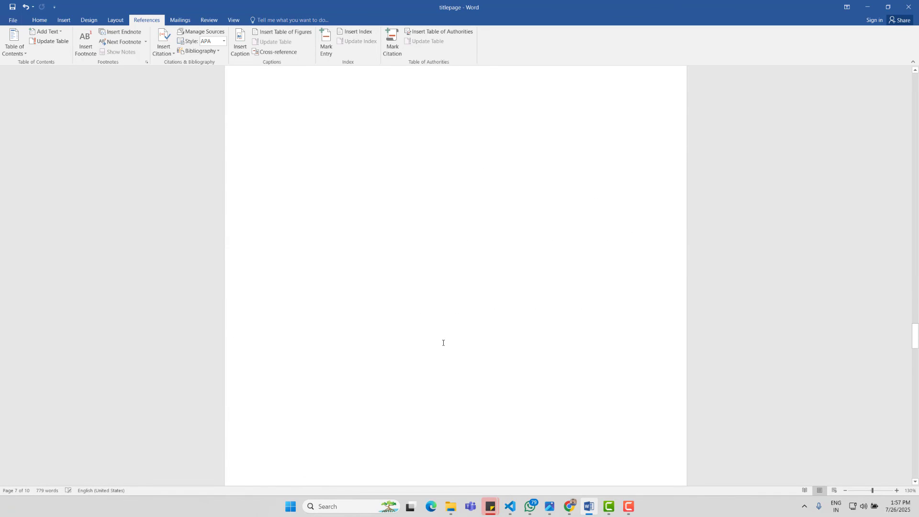
# Step: Replace the figure list with a list of tables showing 'Table 1: This is a table of something'
pyautogui.click(281, 32)
pyautogui.click(523, 340)
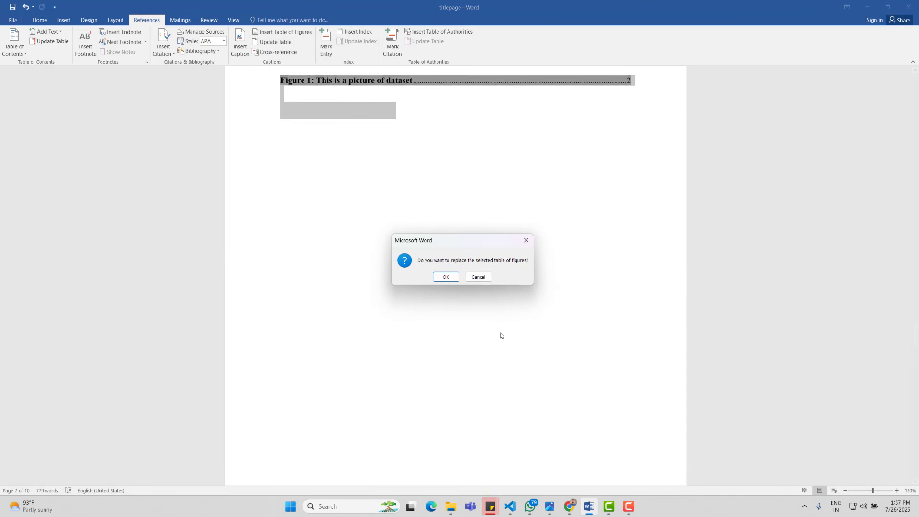
pyautogui.click(445, 277)
pyautogui.scroll(20, 445, 276)
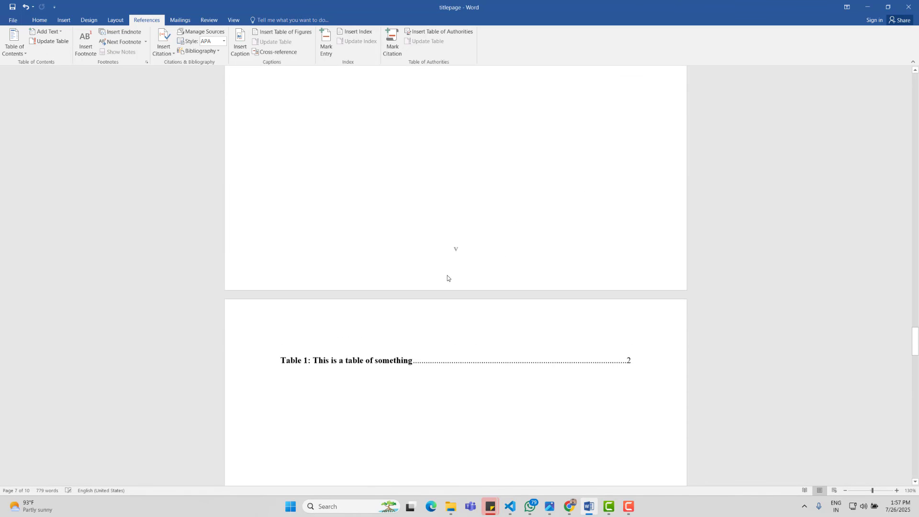
pyautogui.scroll(-5, 444, 275)
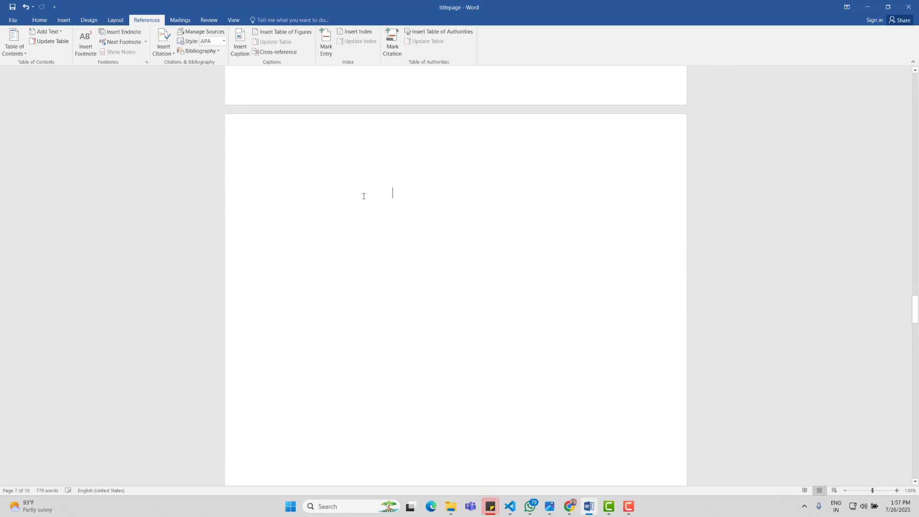
pyautogui.scroll(-10, 378, 167)
pyautogui.scroll(11, 378, 167)
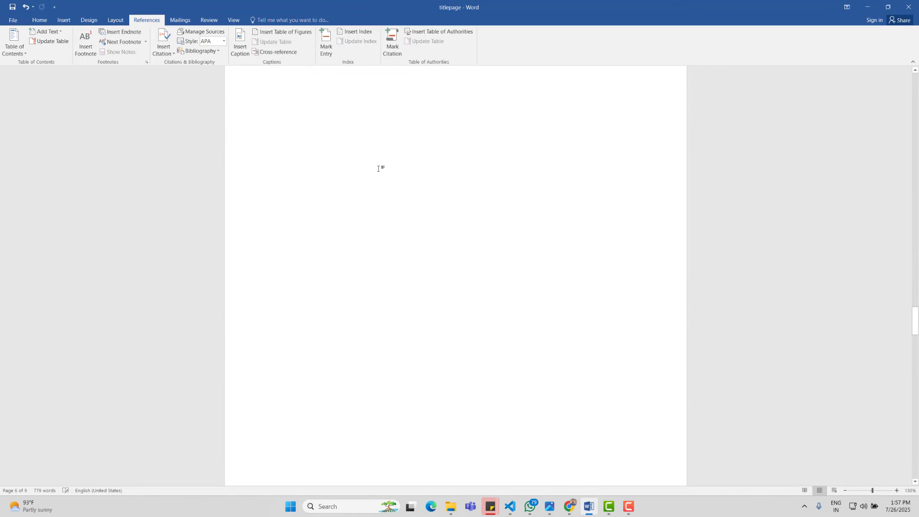
# Step: Insert a table of figures with caption label Figure, listing 'Figure 1: This is a picture of dataset'
pyautogui.click(278, 34)
pyautogui.click(430, 297)
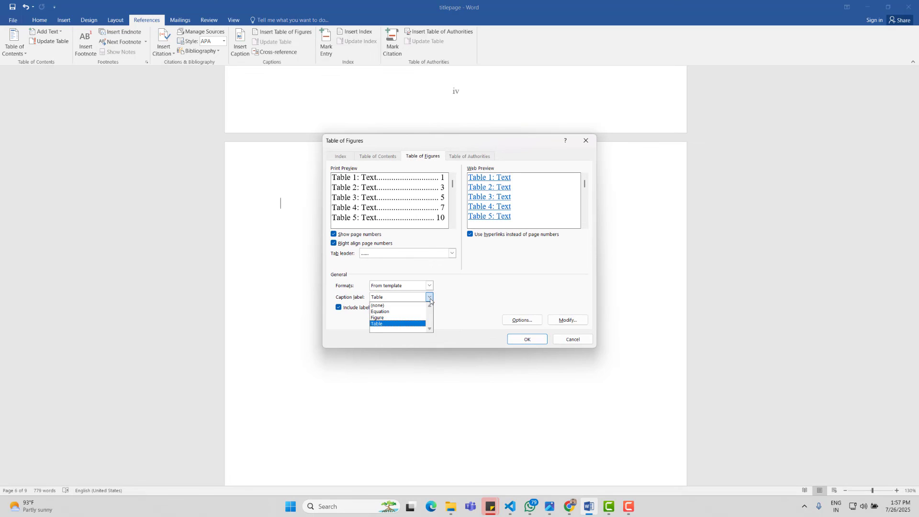
pyautogui.click(401, 317)
pyautogui.click(527, 340)
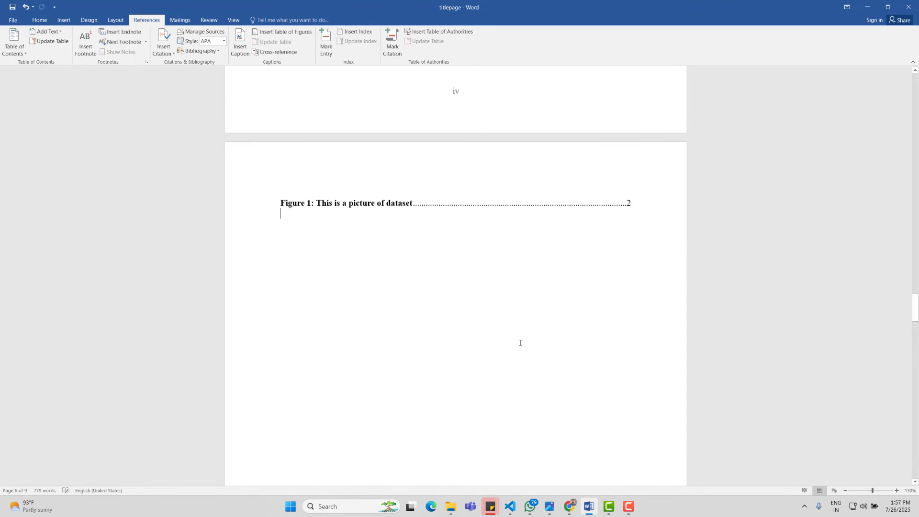
pyautogui.scroll(-15, 521, 343)
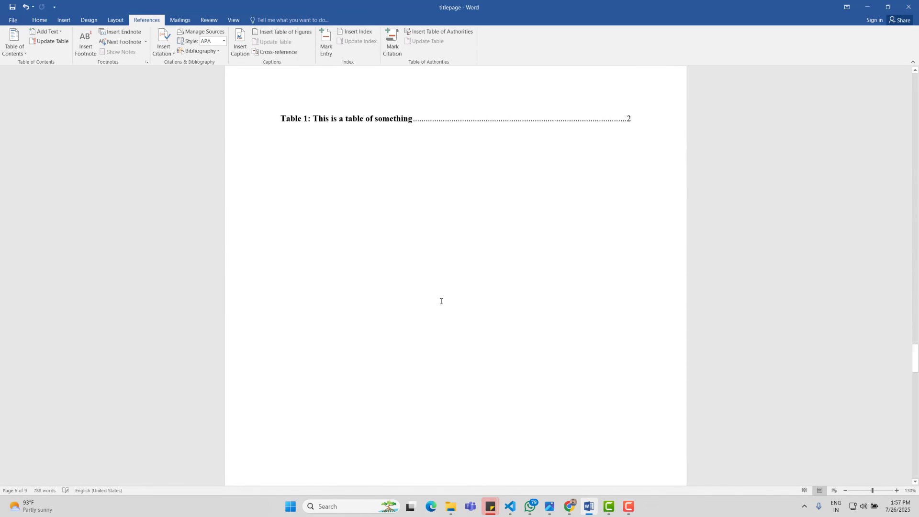
pyautogui.scroll(15, 440, 301)
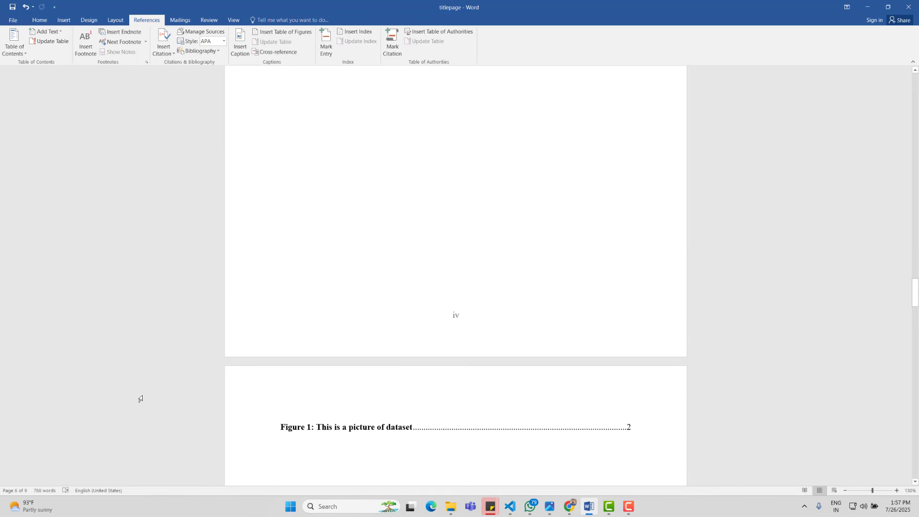
pyautogui.scroll(-15, 447, 435)
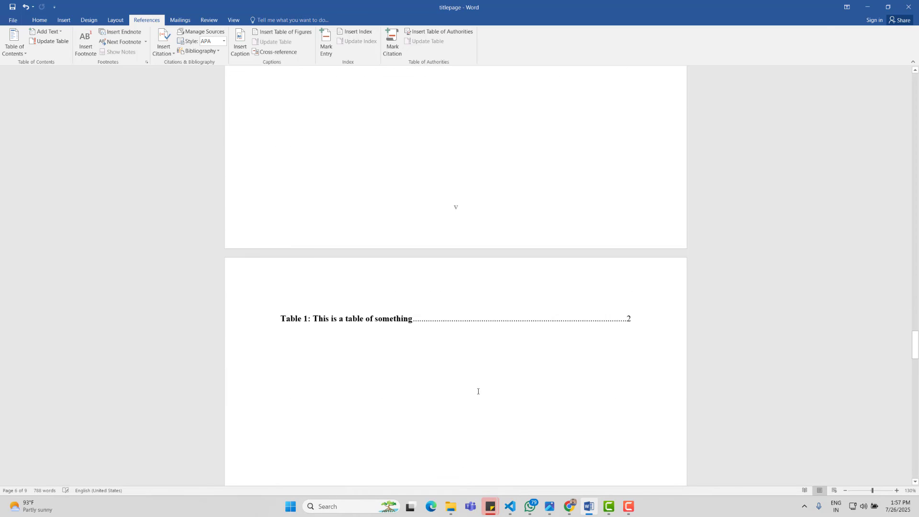
pyautogui.scroll(-15, 490, 380)
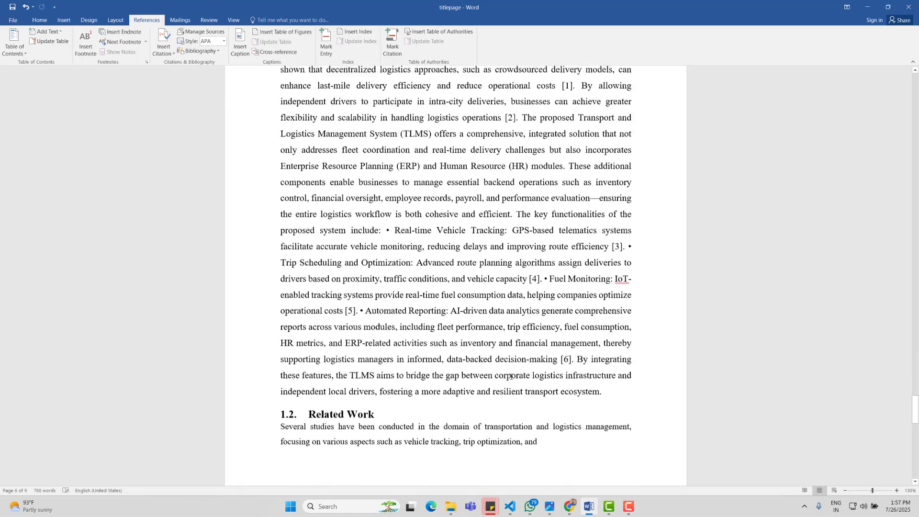
pyautogui.scroll(-16, 511, 376)
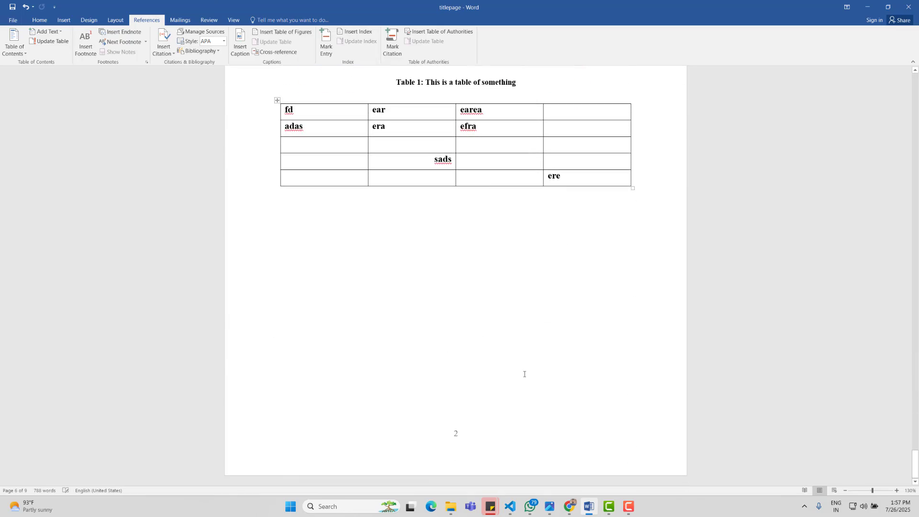
pyautogui.scroll(15, 524, 374)
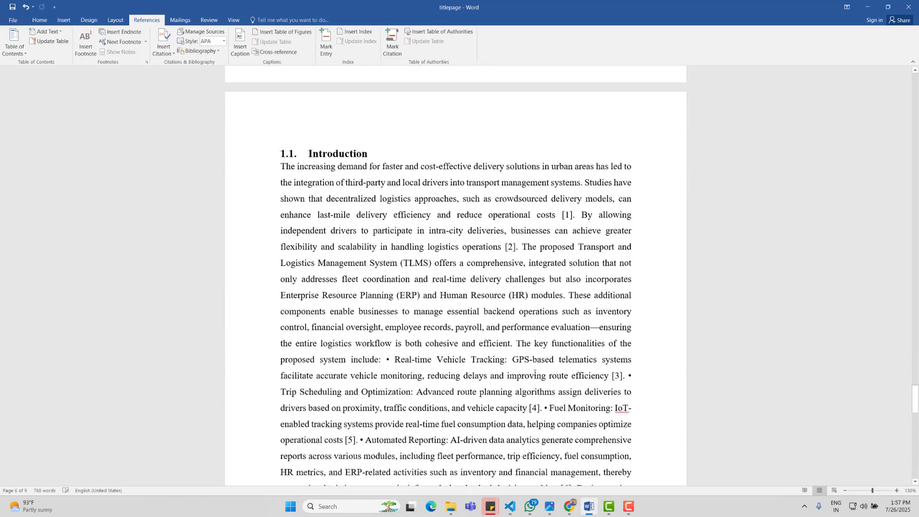
pyautogui.scroll(15, 531, 370)
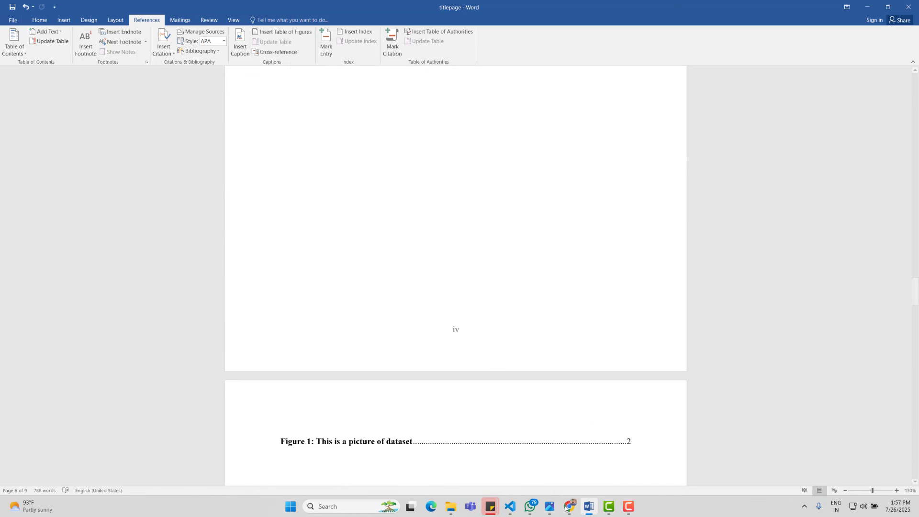
pyautogui.moveTo(569, 507)
pyautogui.click(617, 462)
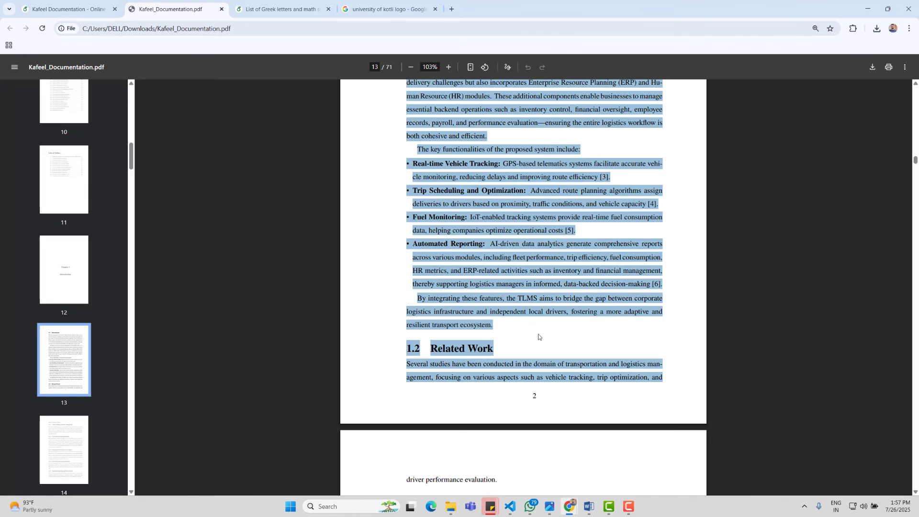
pyautogui.click(596, 510)
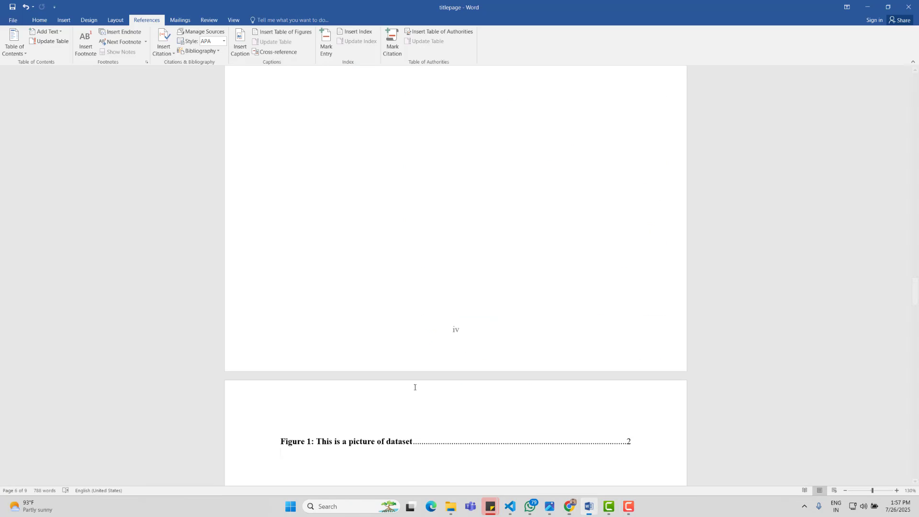
pyautogui.scroll(1, 532, 230)
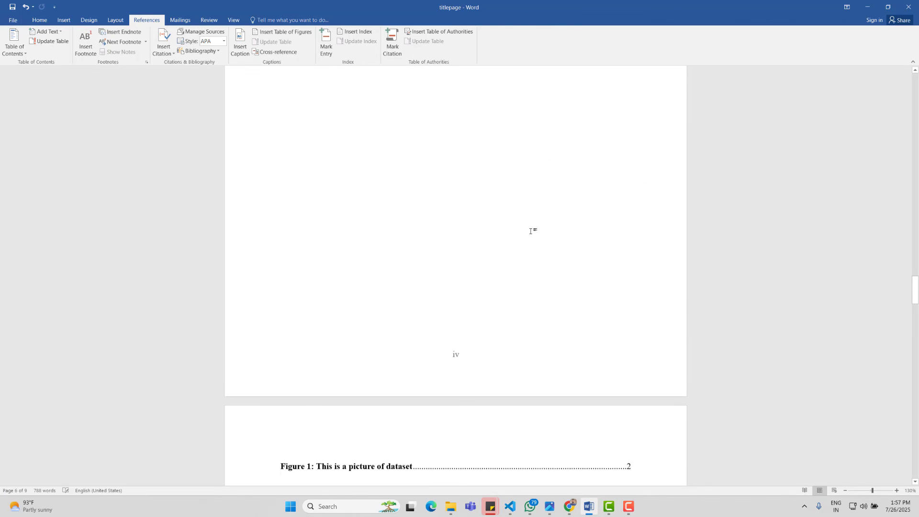
pyautogui.scroll(-5, 512, 287)
pyautogui.scroll(-1, 433, 298)
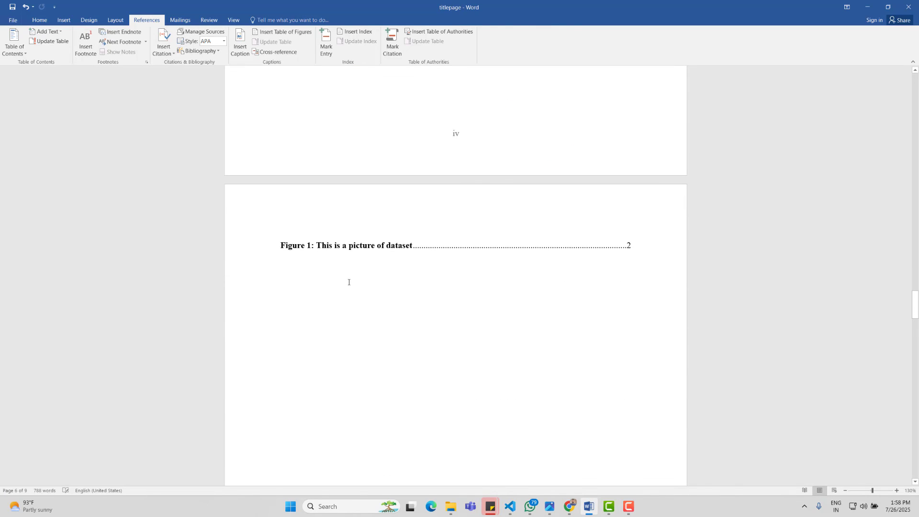